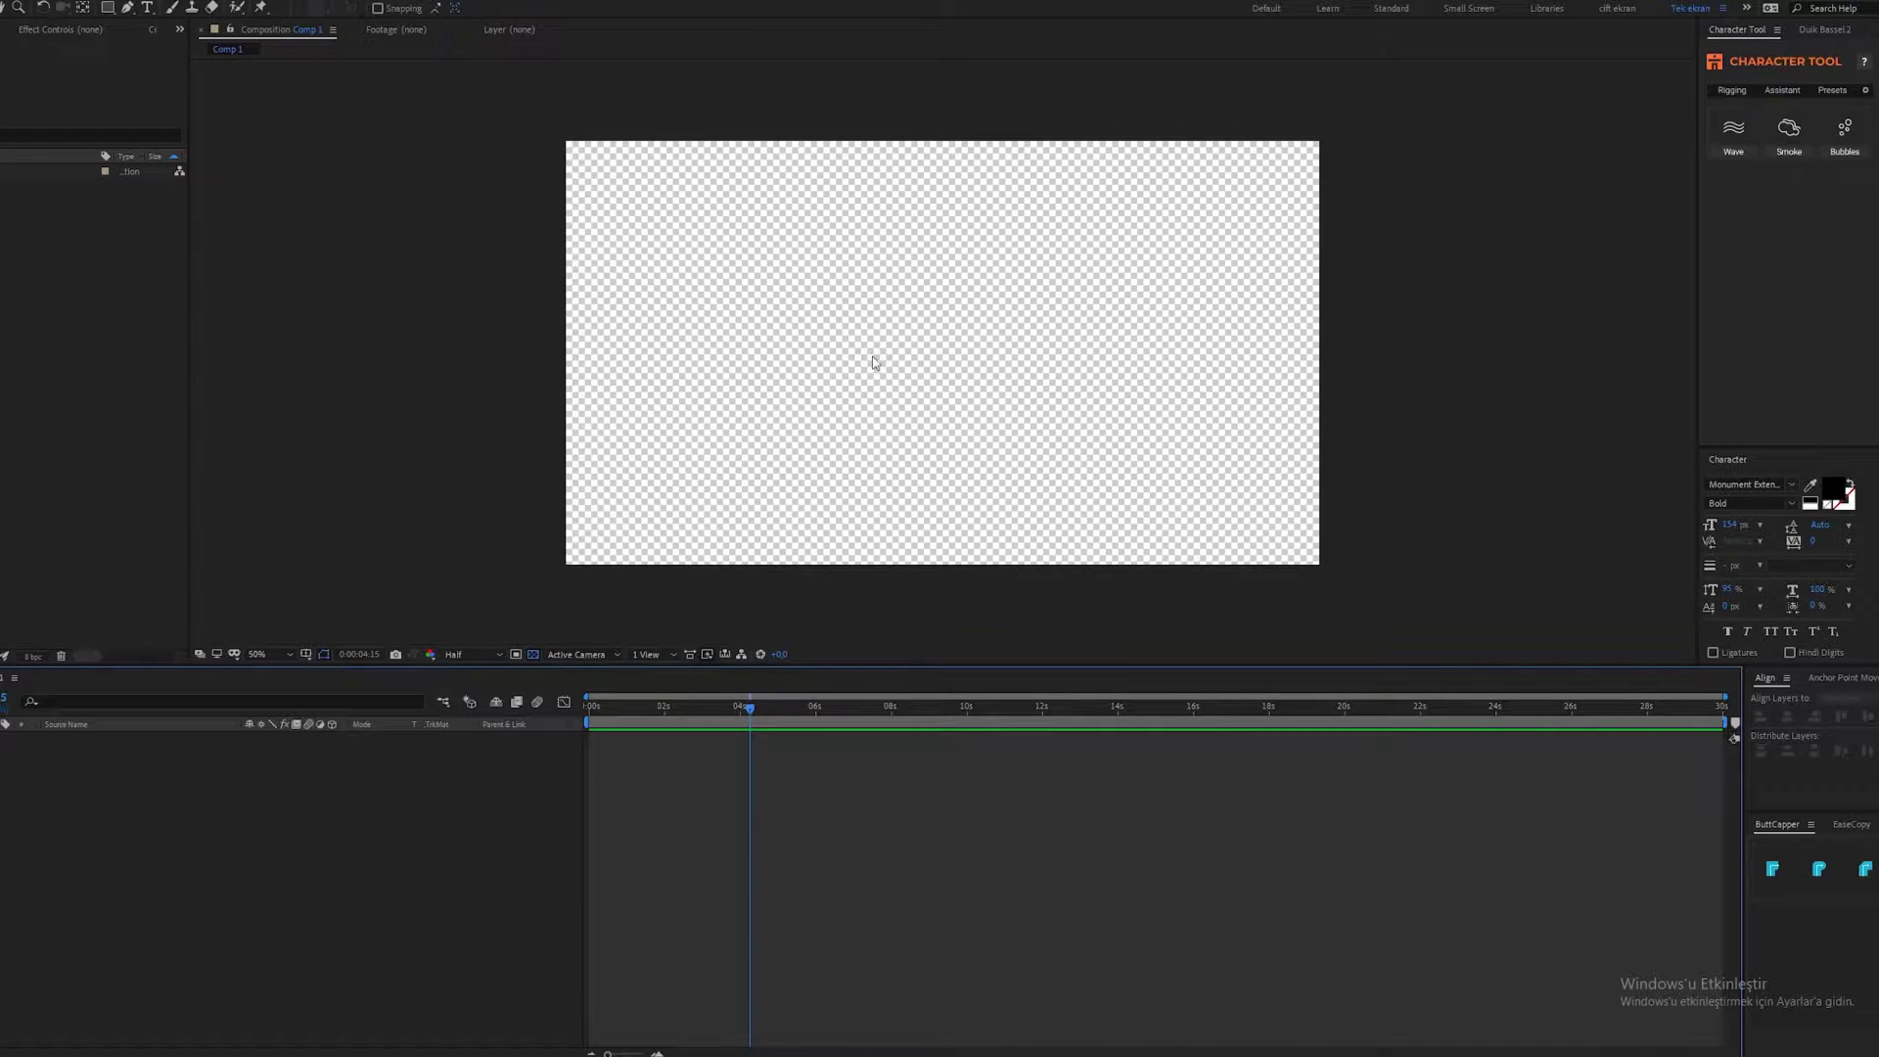
# Create a text layer reading EZEL on the canvas.
pyautogui.click(148, 8)
pyautogui.click(849, 308)
pyautogui.write('E')
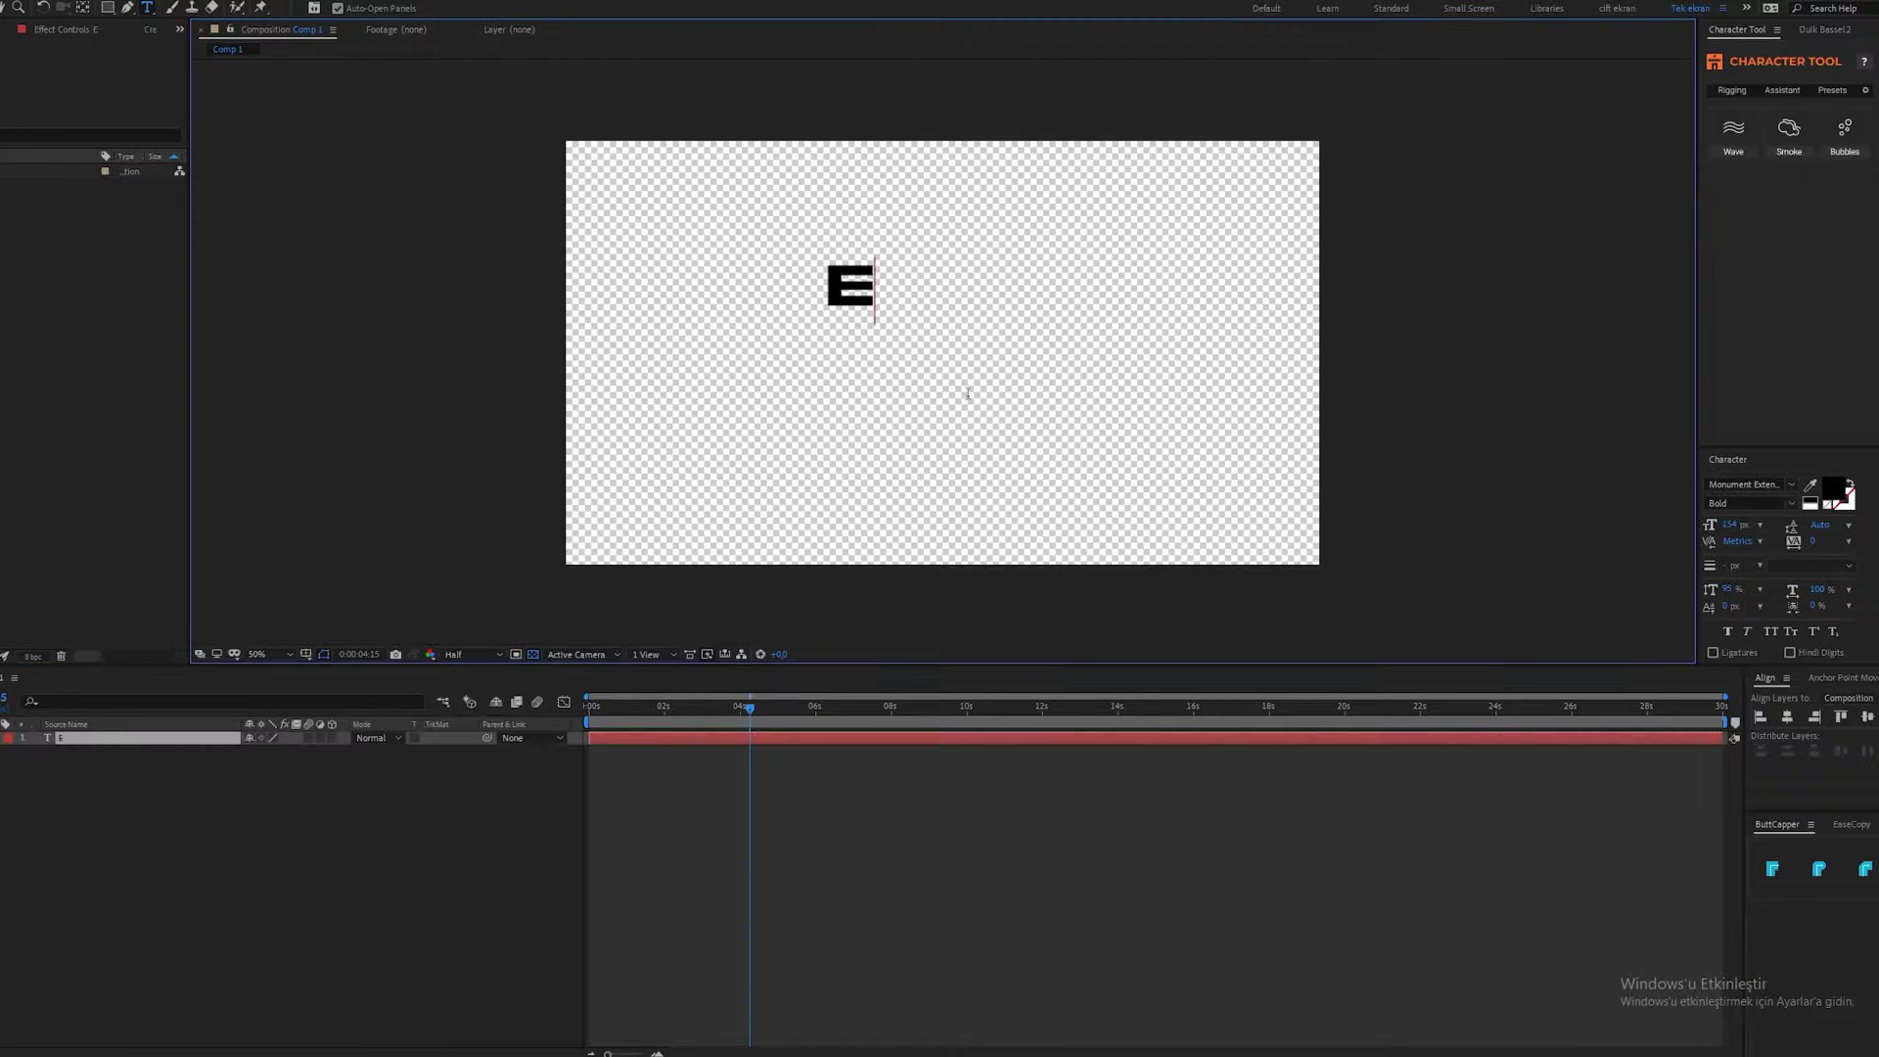
pyautogui.write('ZEL')
pyautogui.press('KP_Enter')
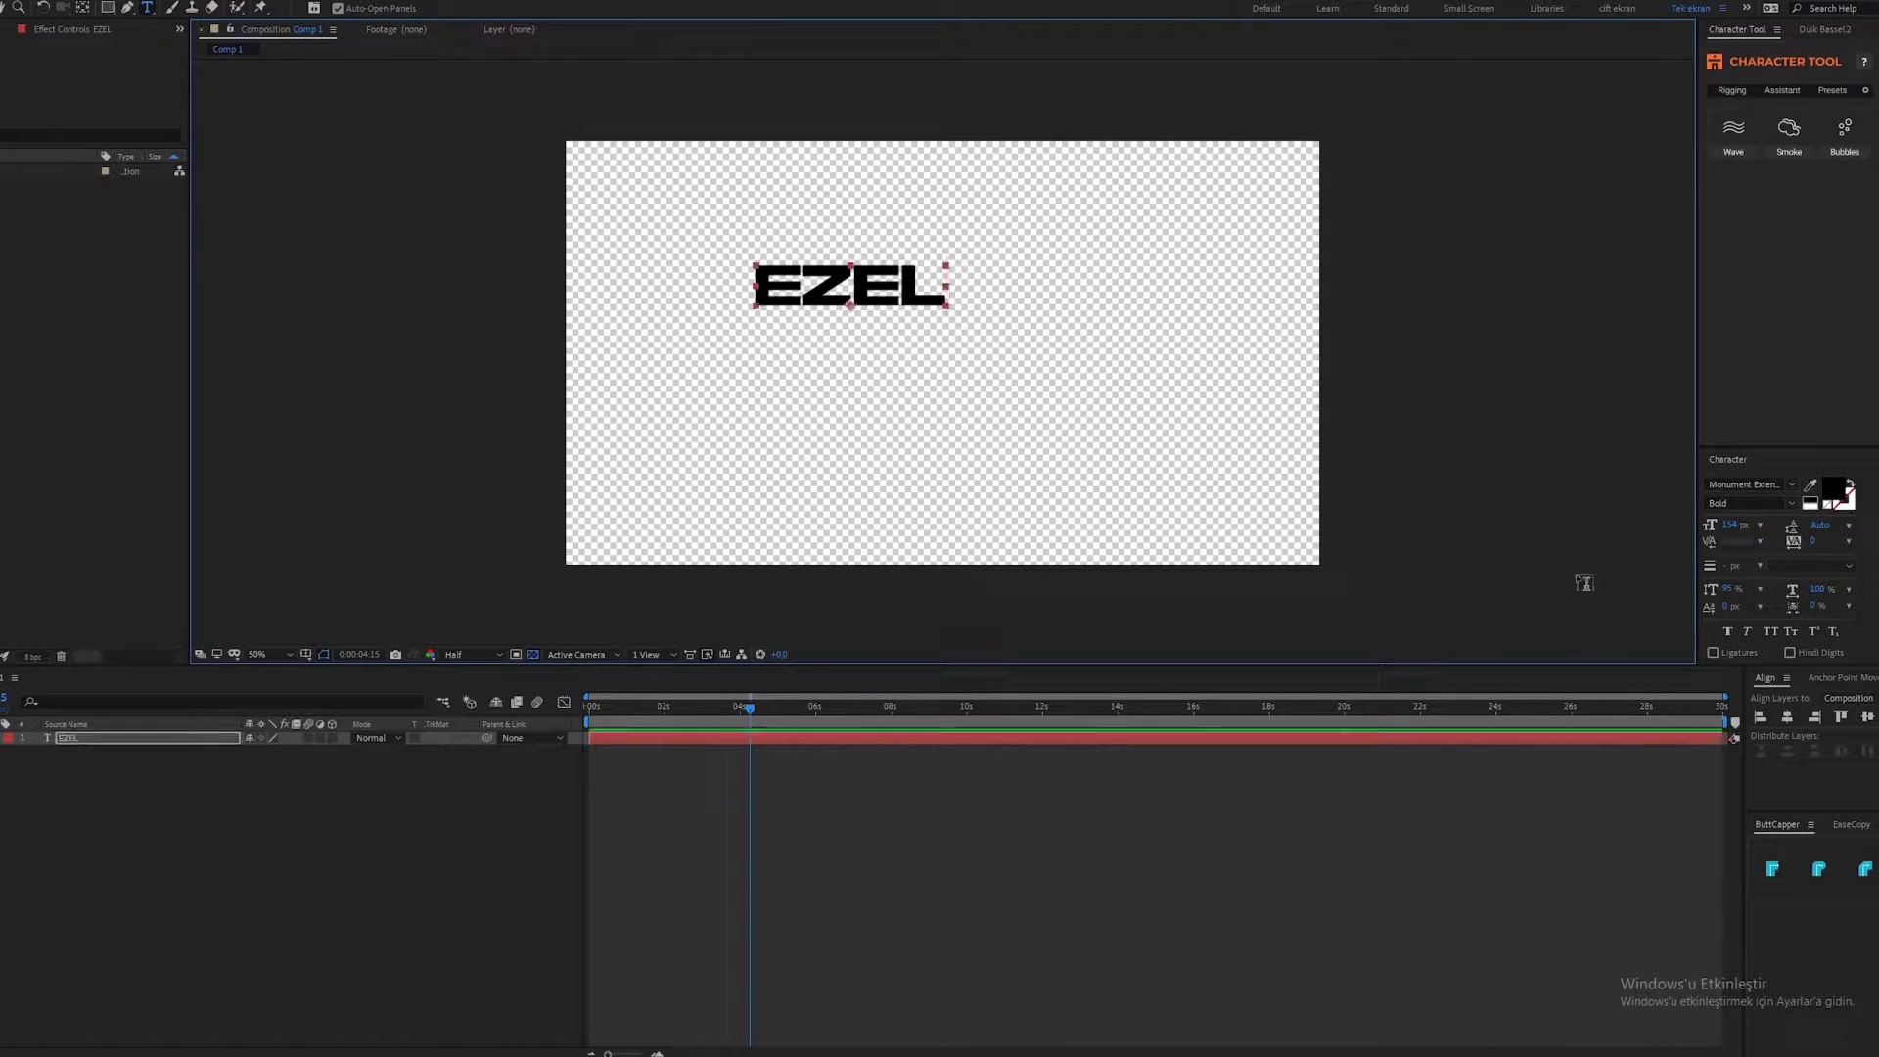
# Centre EZEL's anchor point, align it to the composition centre, and duplicate the layer.
pyautogui.click(1834, 679)
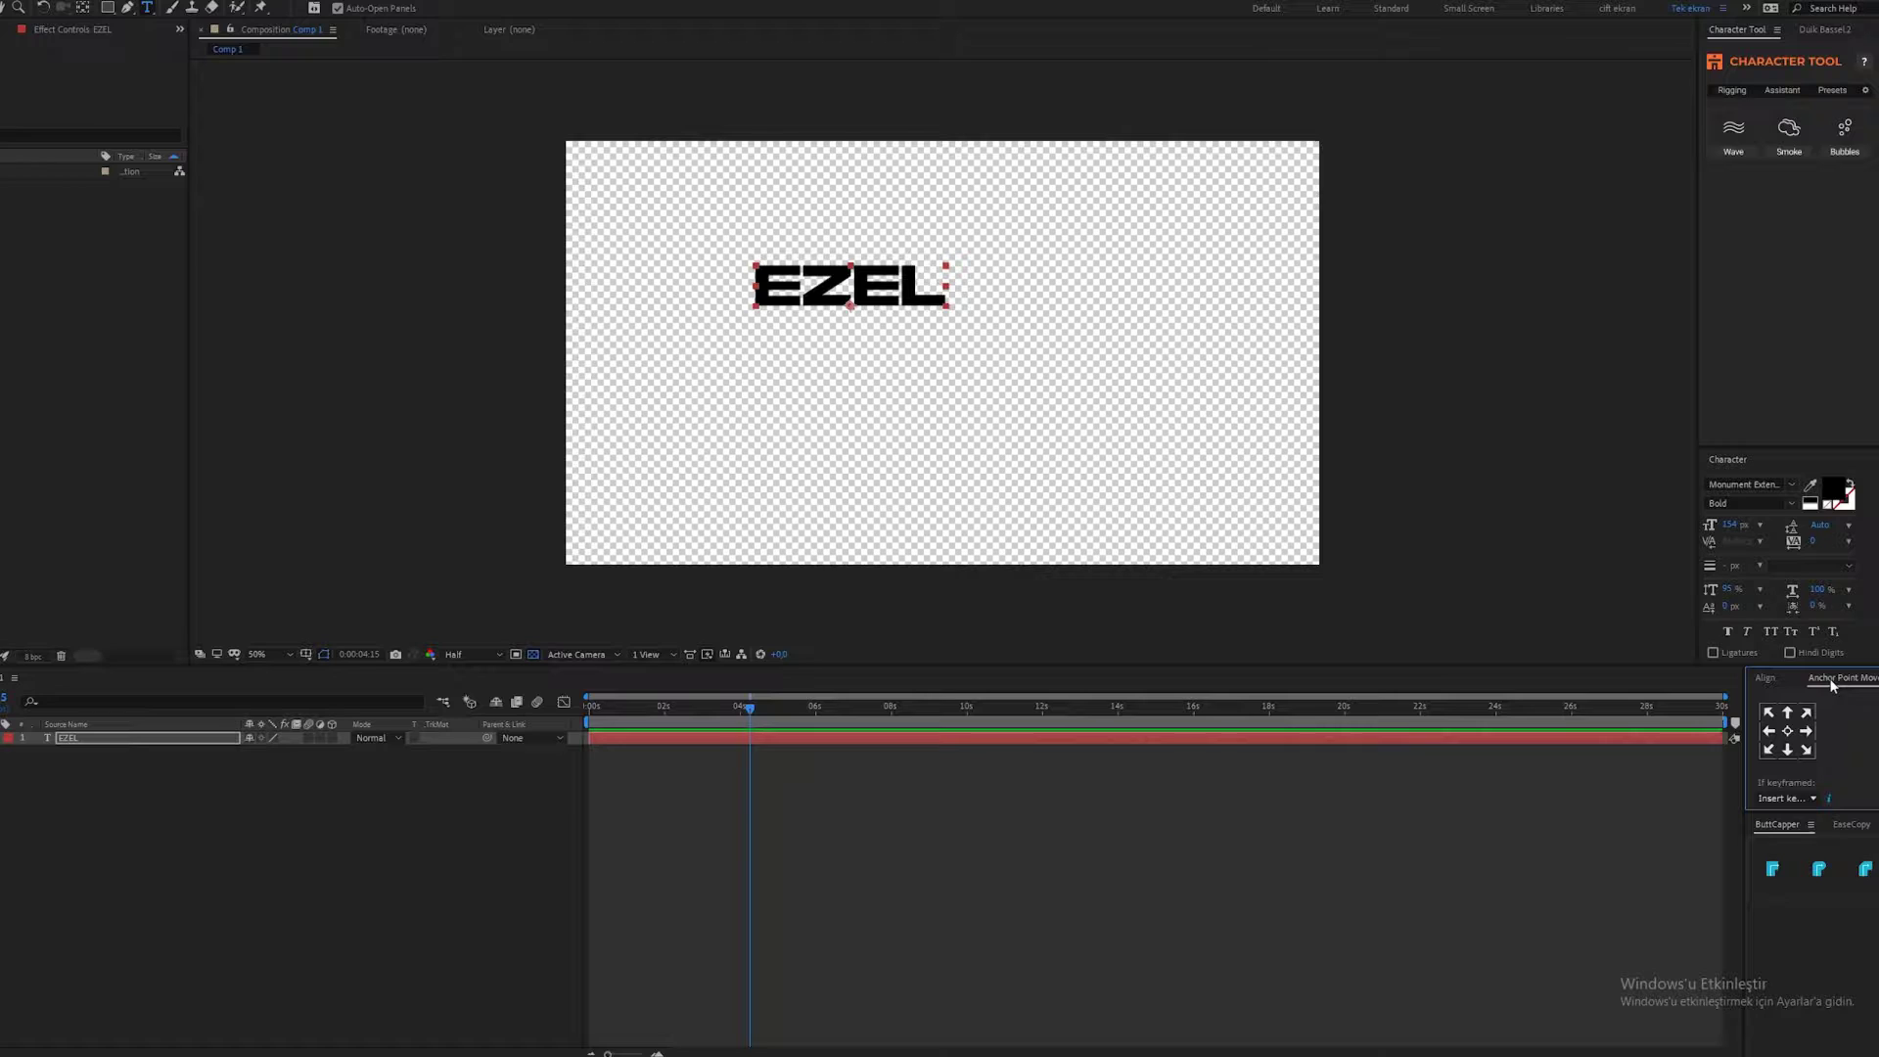
pyautogui.click(1791, 731)
pyautogui.click(1764, 678)
pyautogui.click(1788, 717)
pyautogui.click(1867, 718)
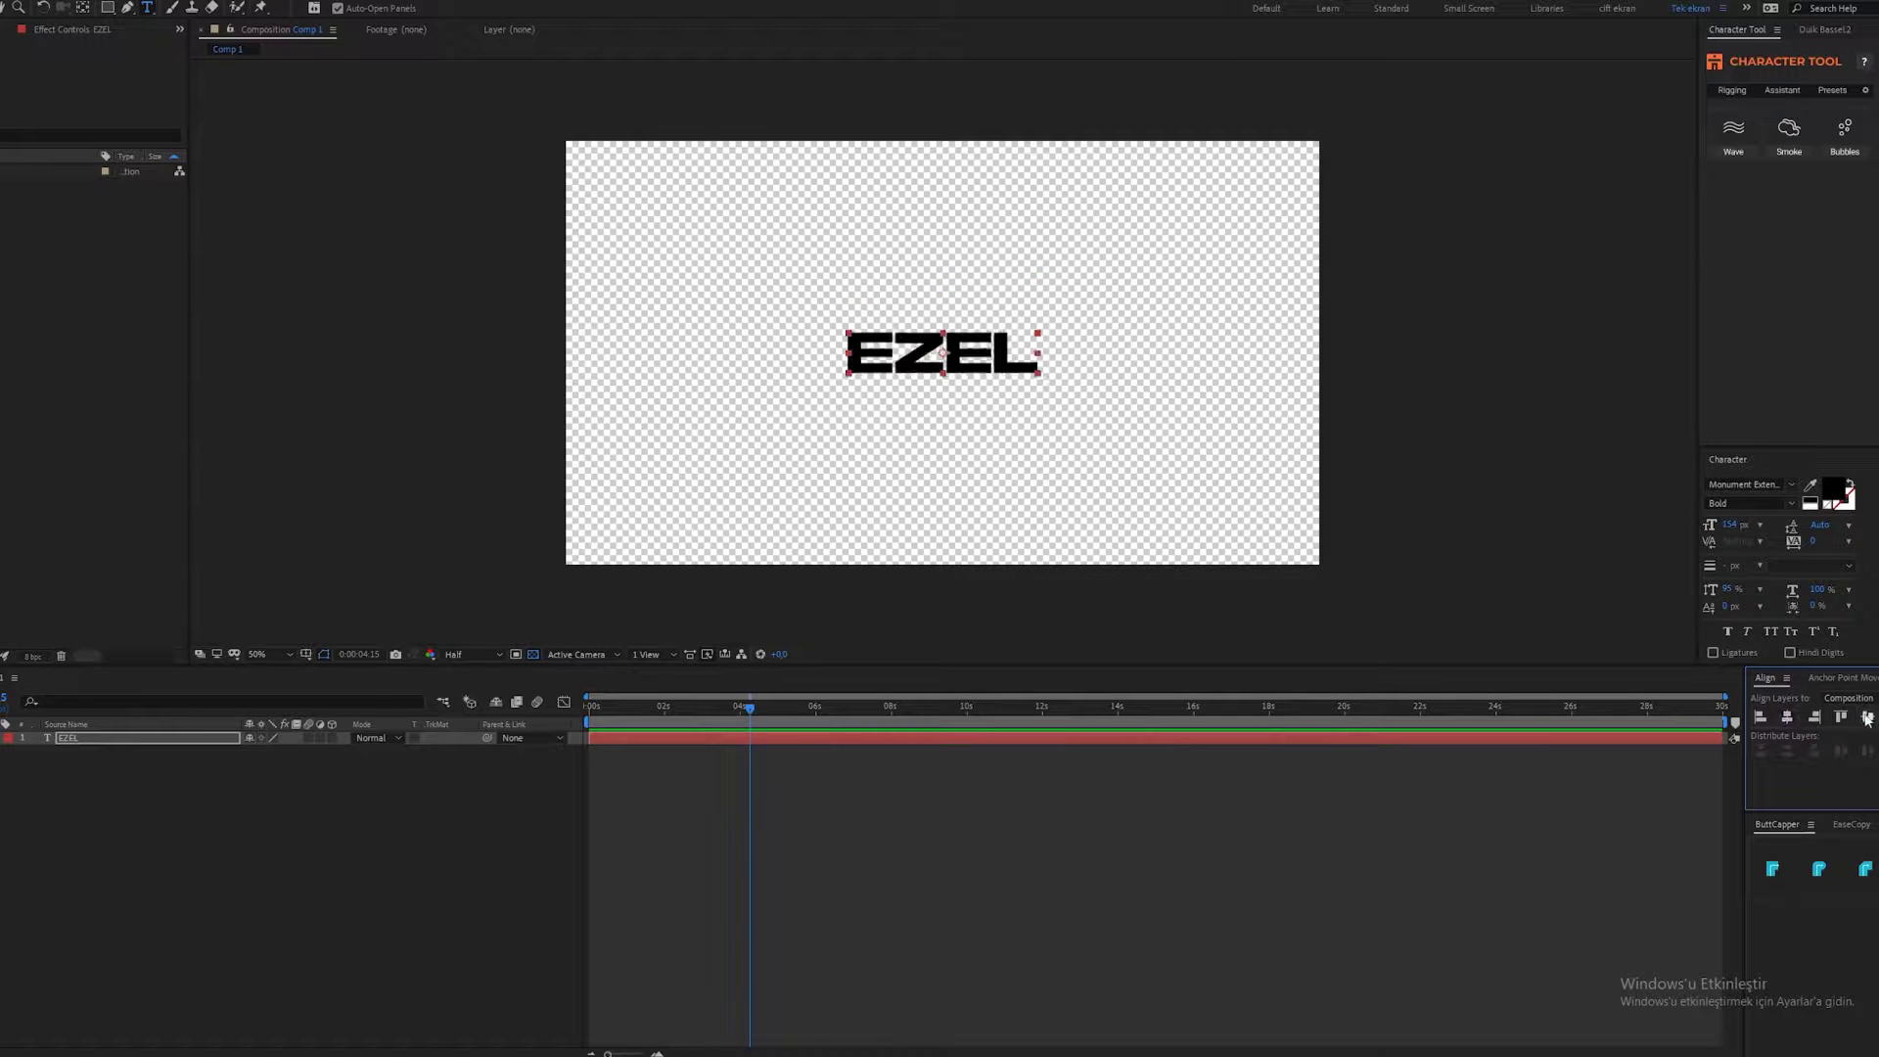
pyautogui.click(137, 739)
pyautogui.hotkey('ctrl', 'd')
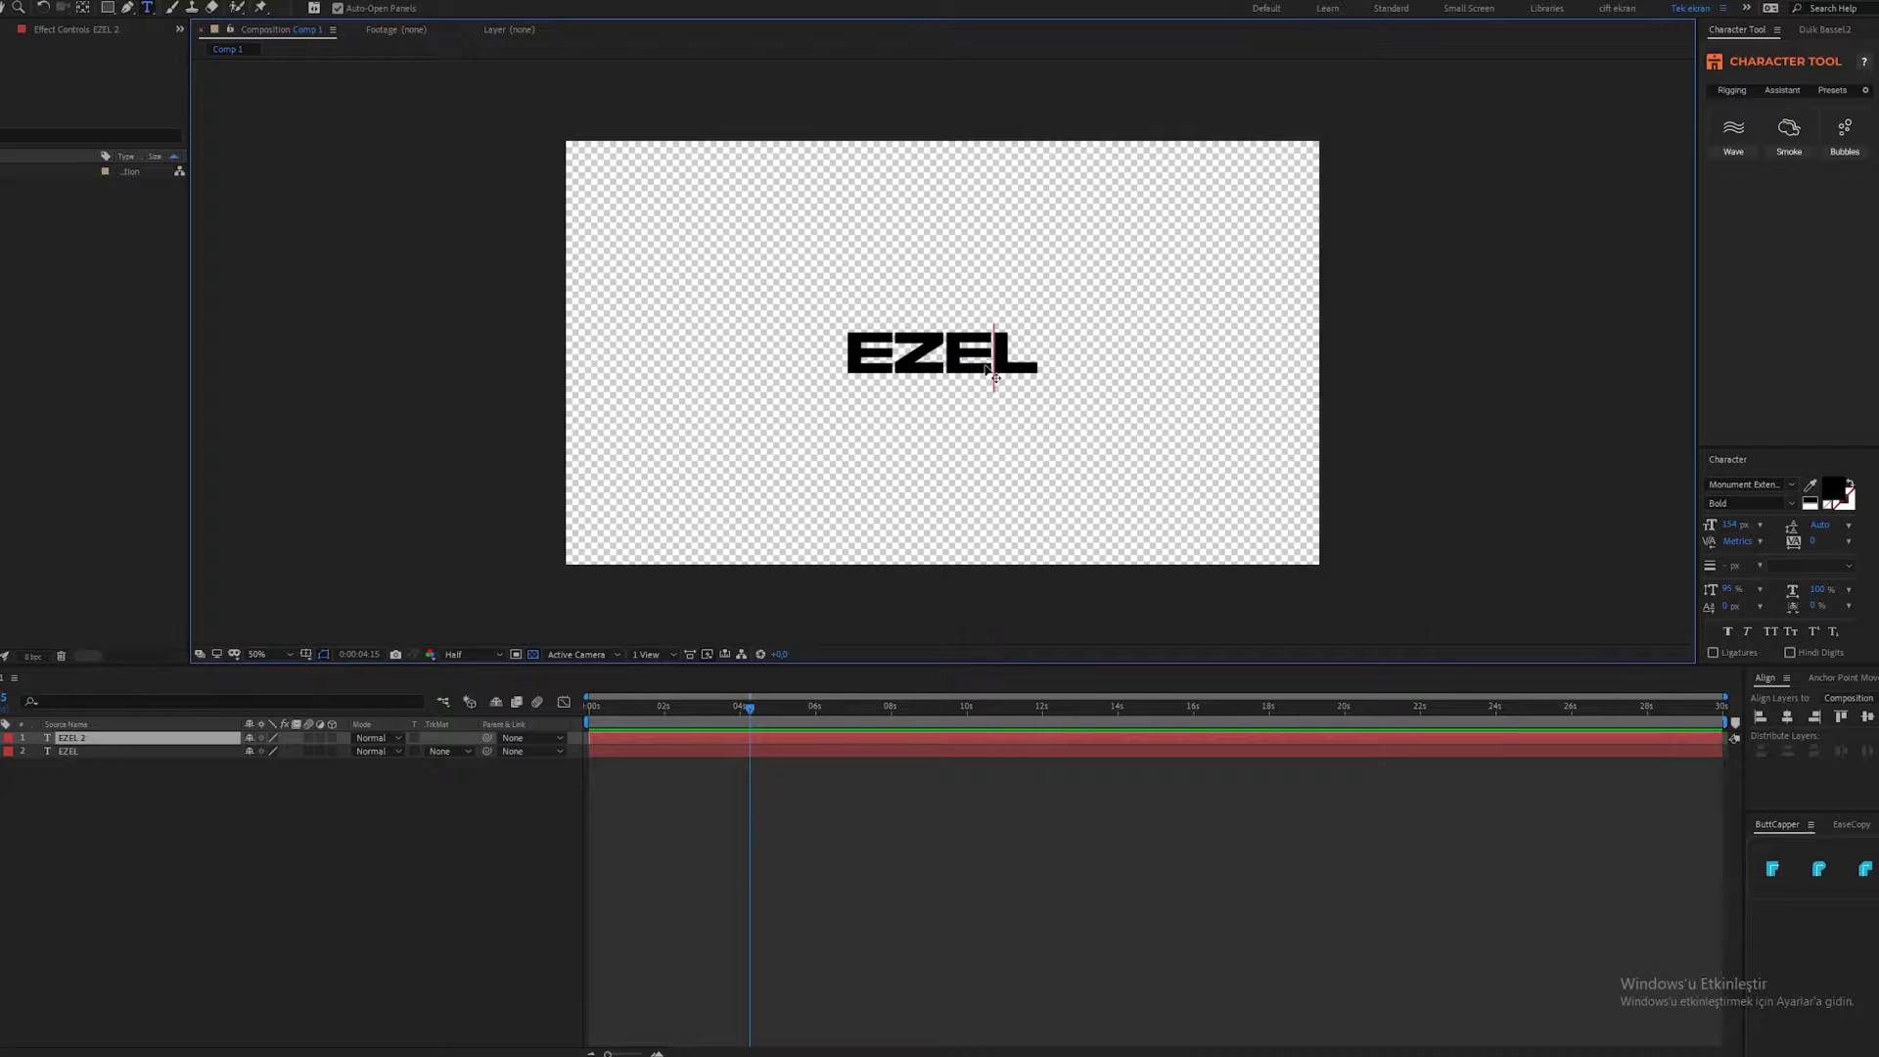
# Retype the duplicate as EYŞAN, hide it, and reselect the EZEL layer.
pyautogui.doubleClick(985, 366)
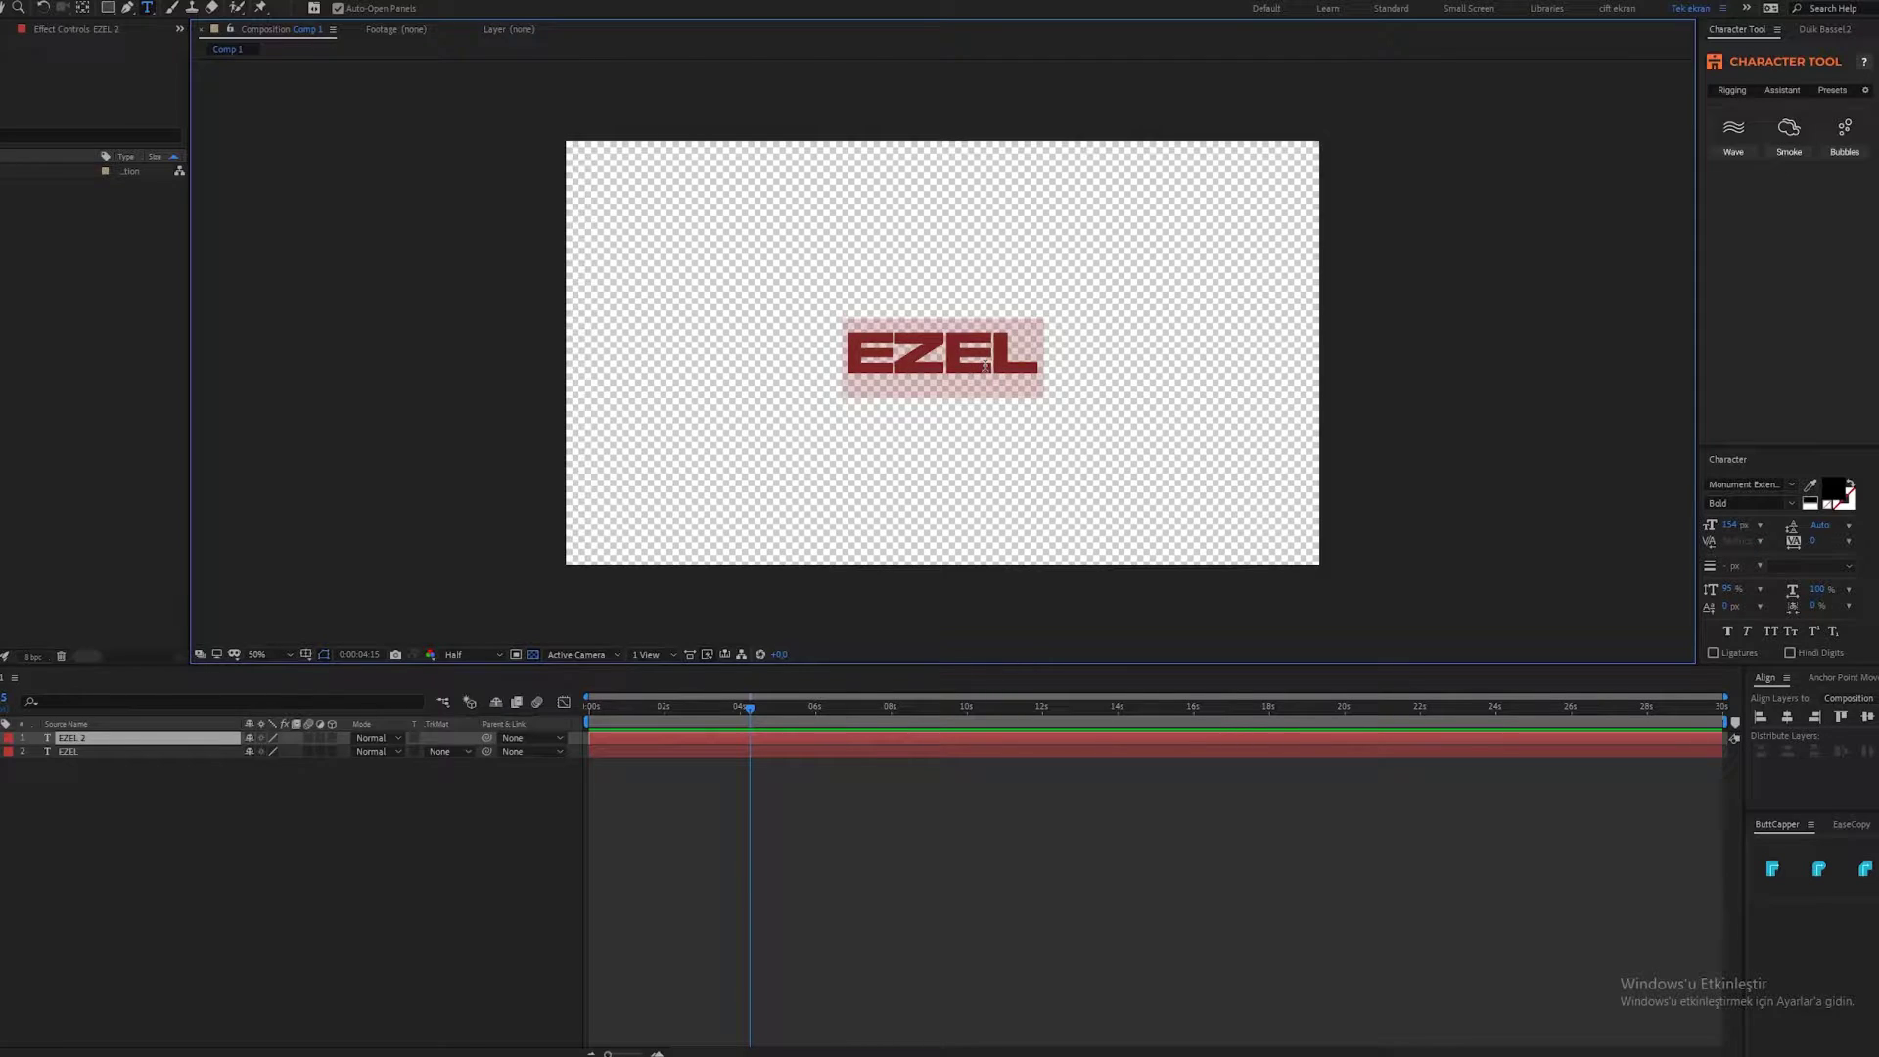
pyautogui.write('EYŞAN')
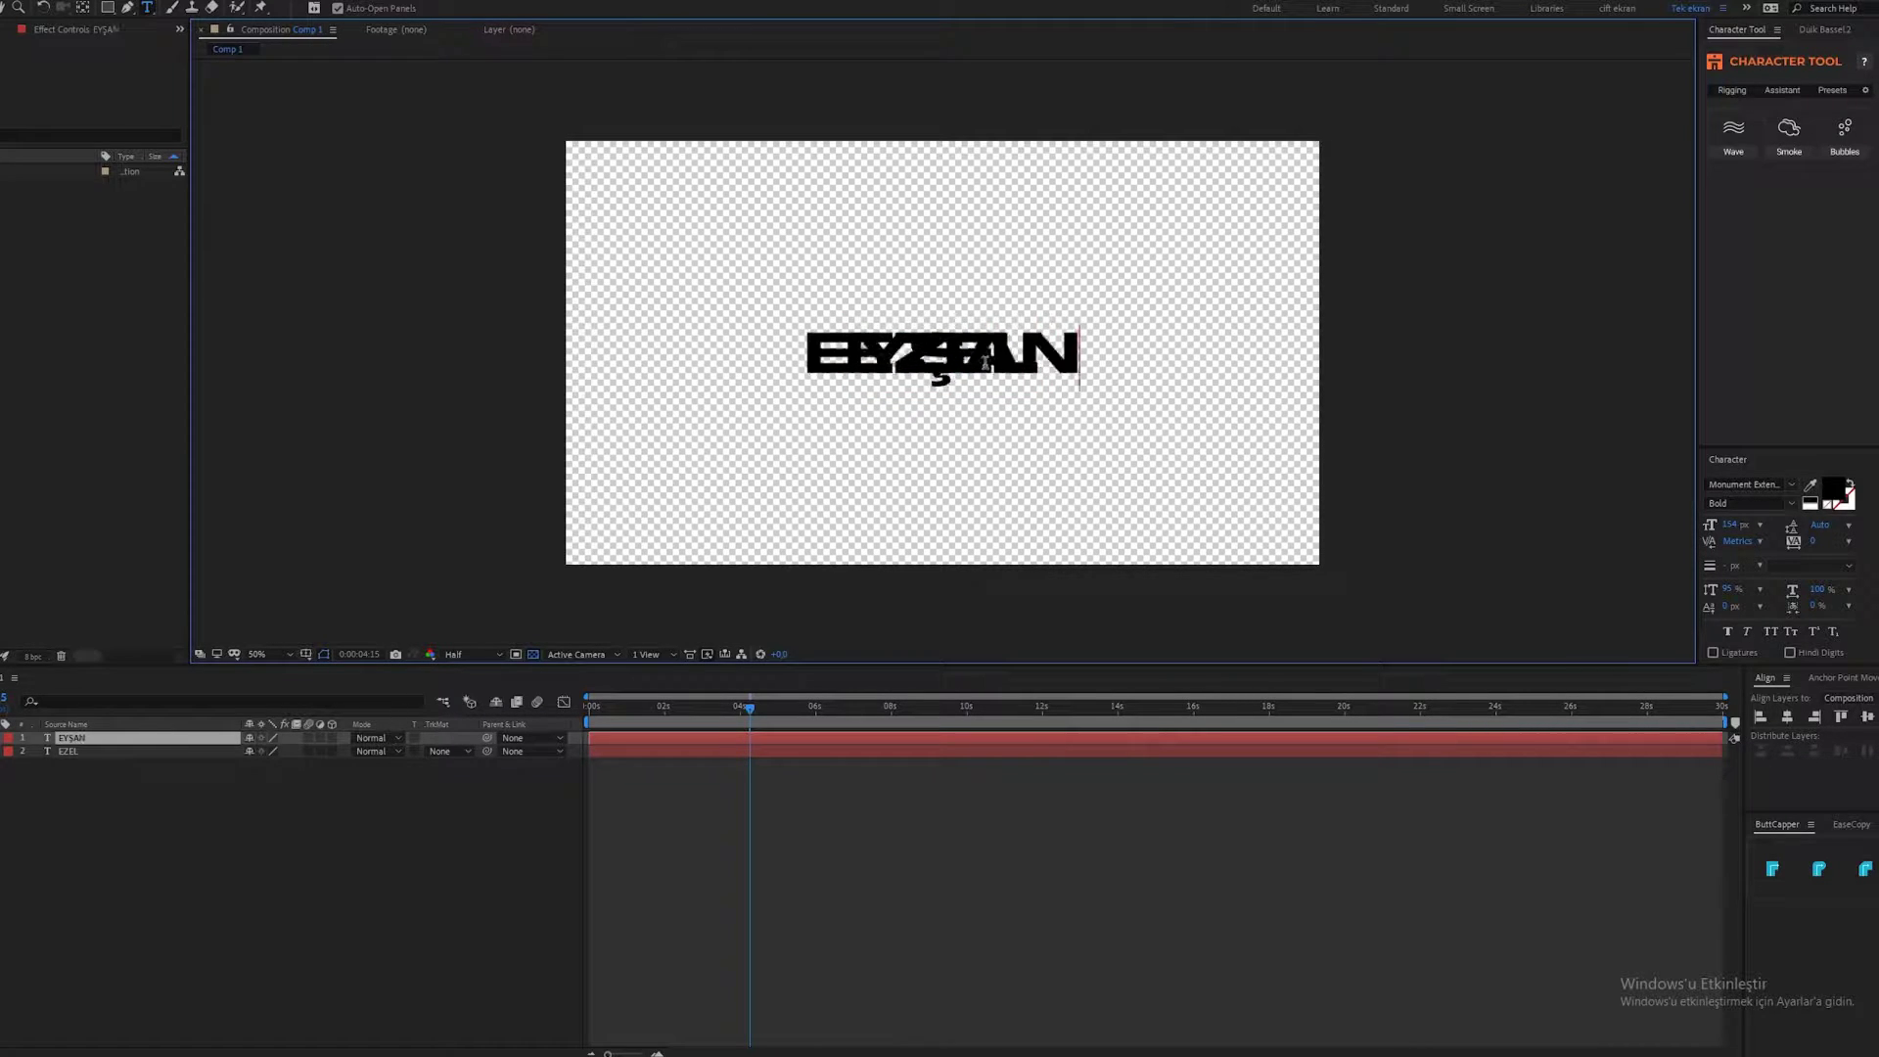
pyautogui.press('Escape')
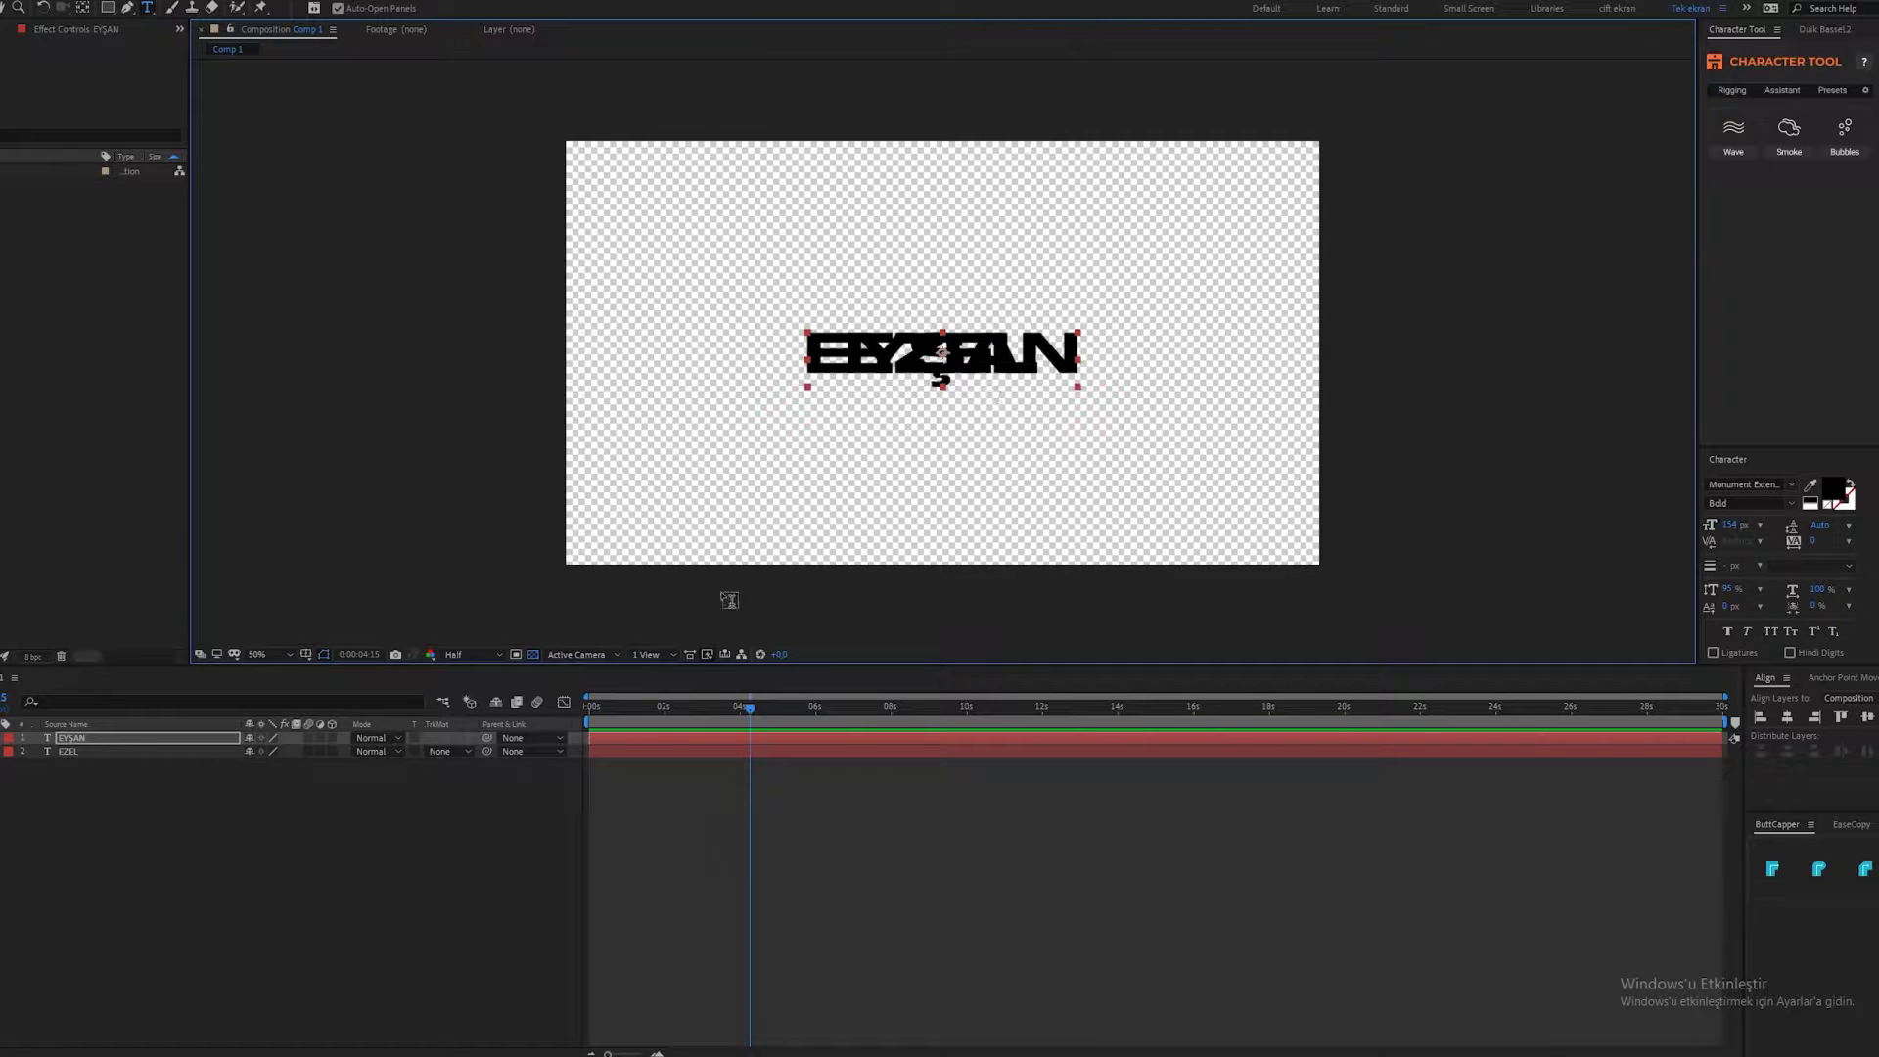
pyautogui.click(113, 762)
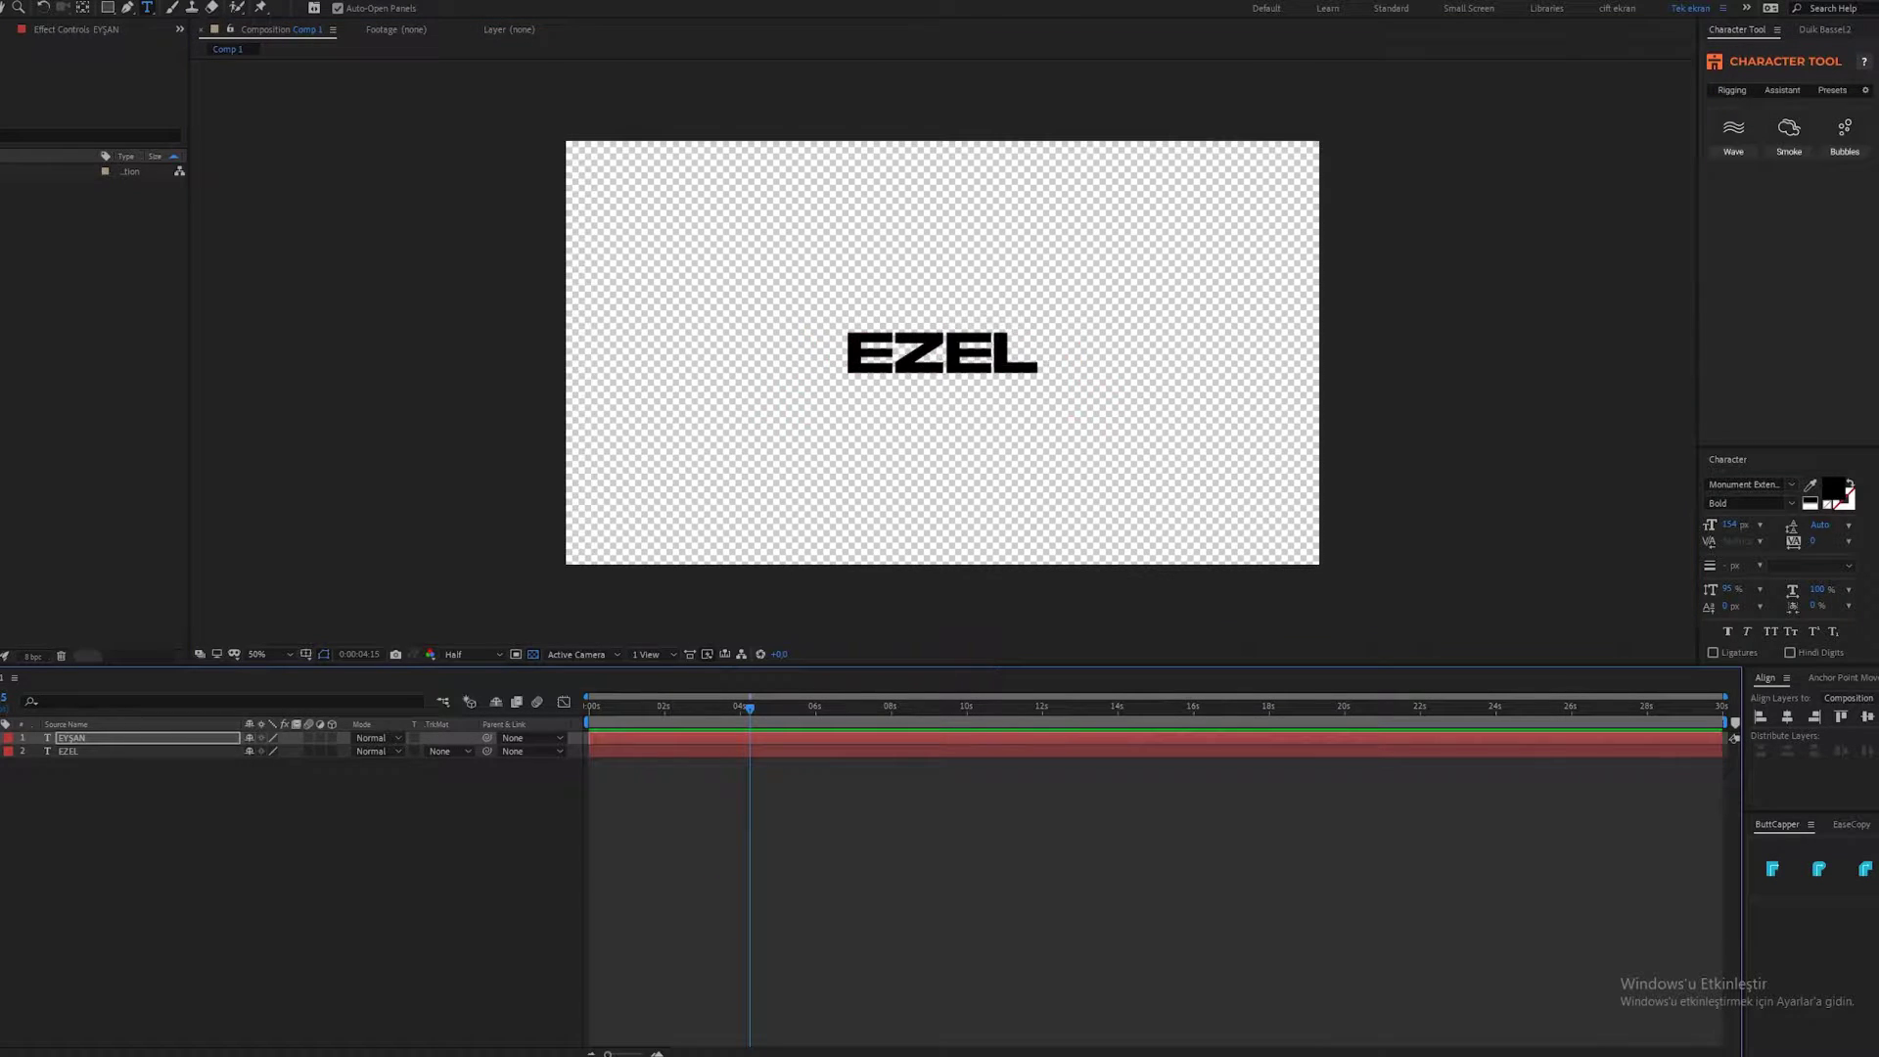
pyautogui.click(79, 752)
# Pre-compose the EZEL layer into EZEL Comp 1.
pyautogui.rightClick(98, 751)
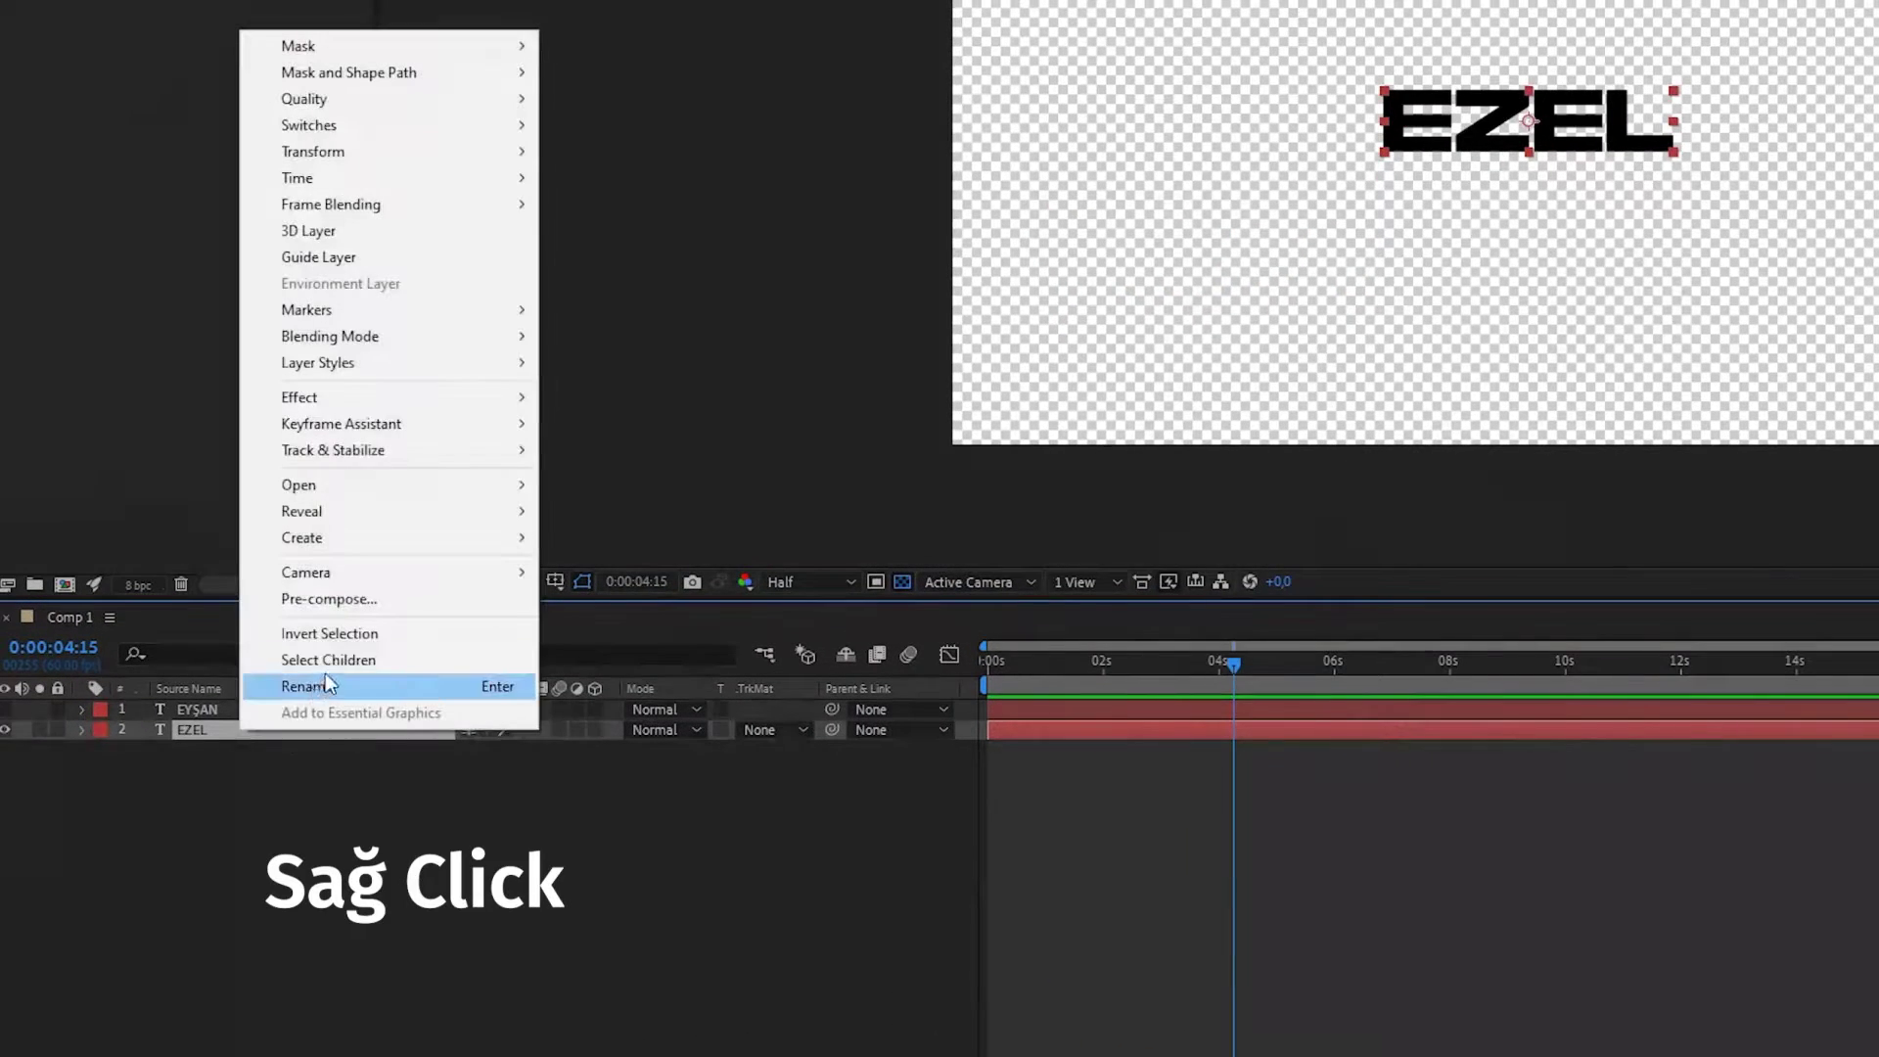
pyautogui.click(358, 601)
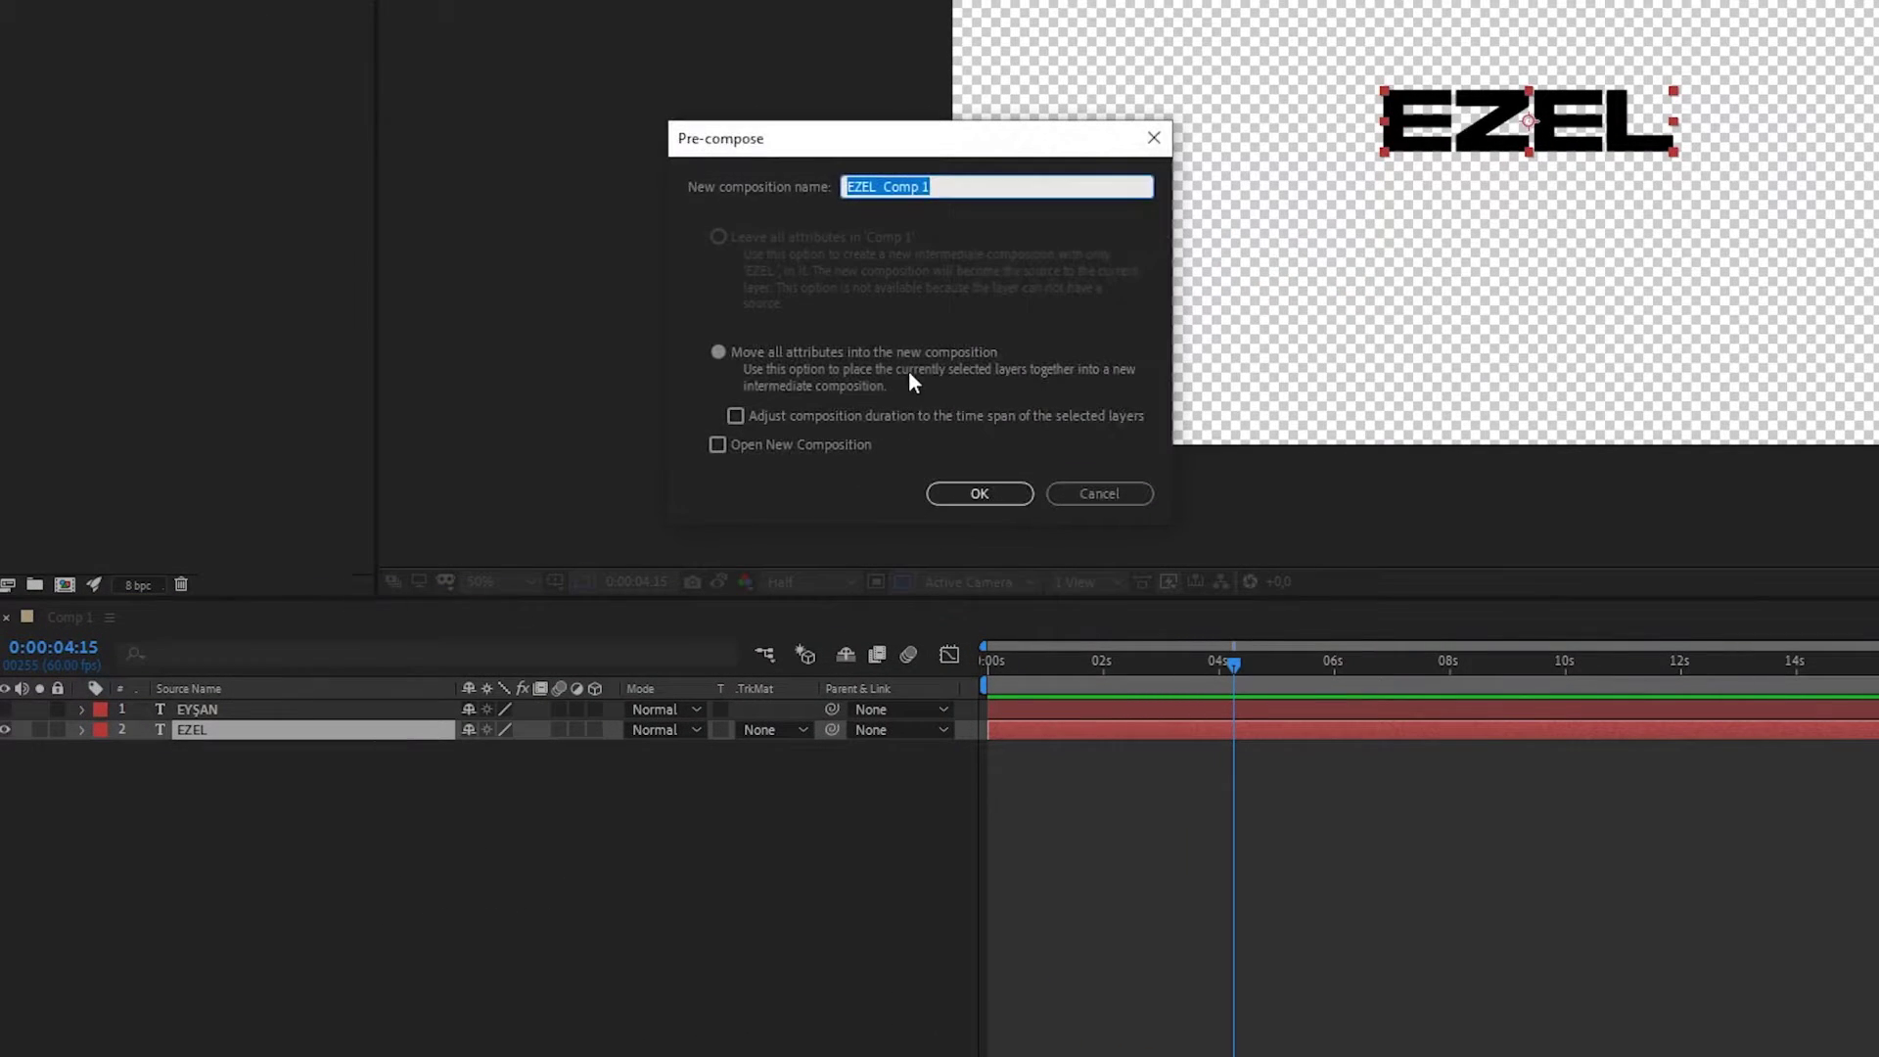
pyautogui.click(973, 491)
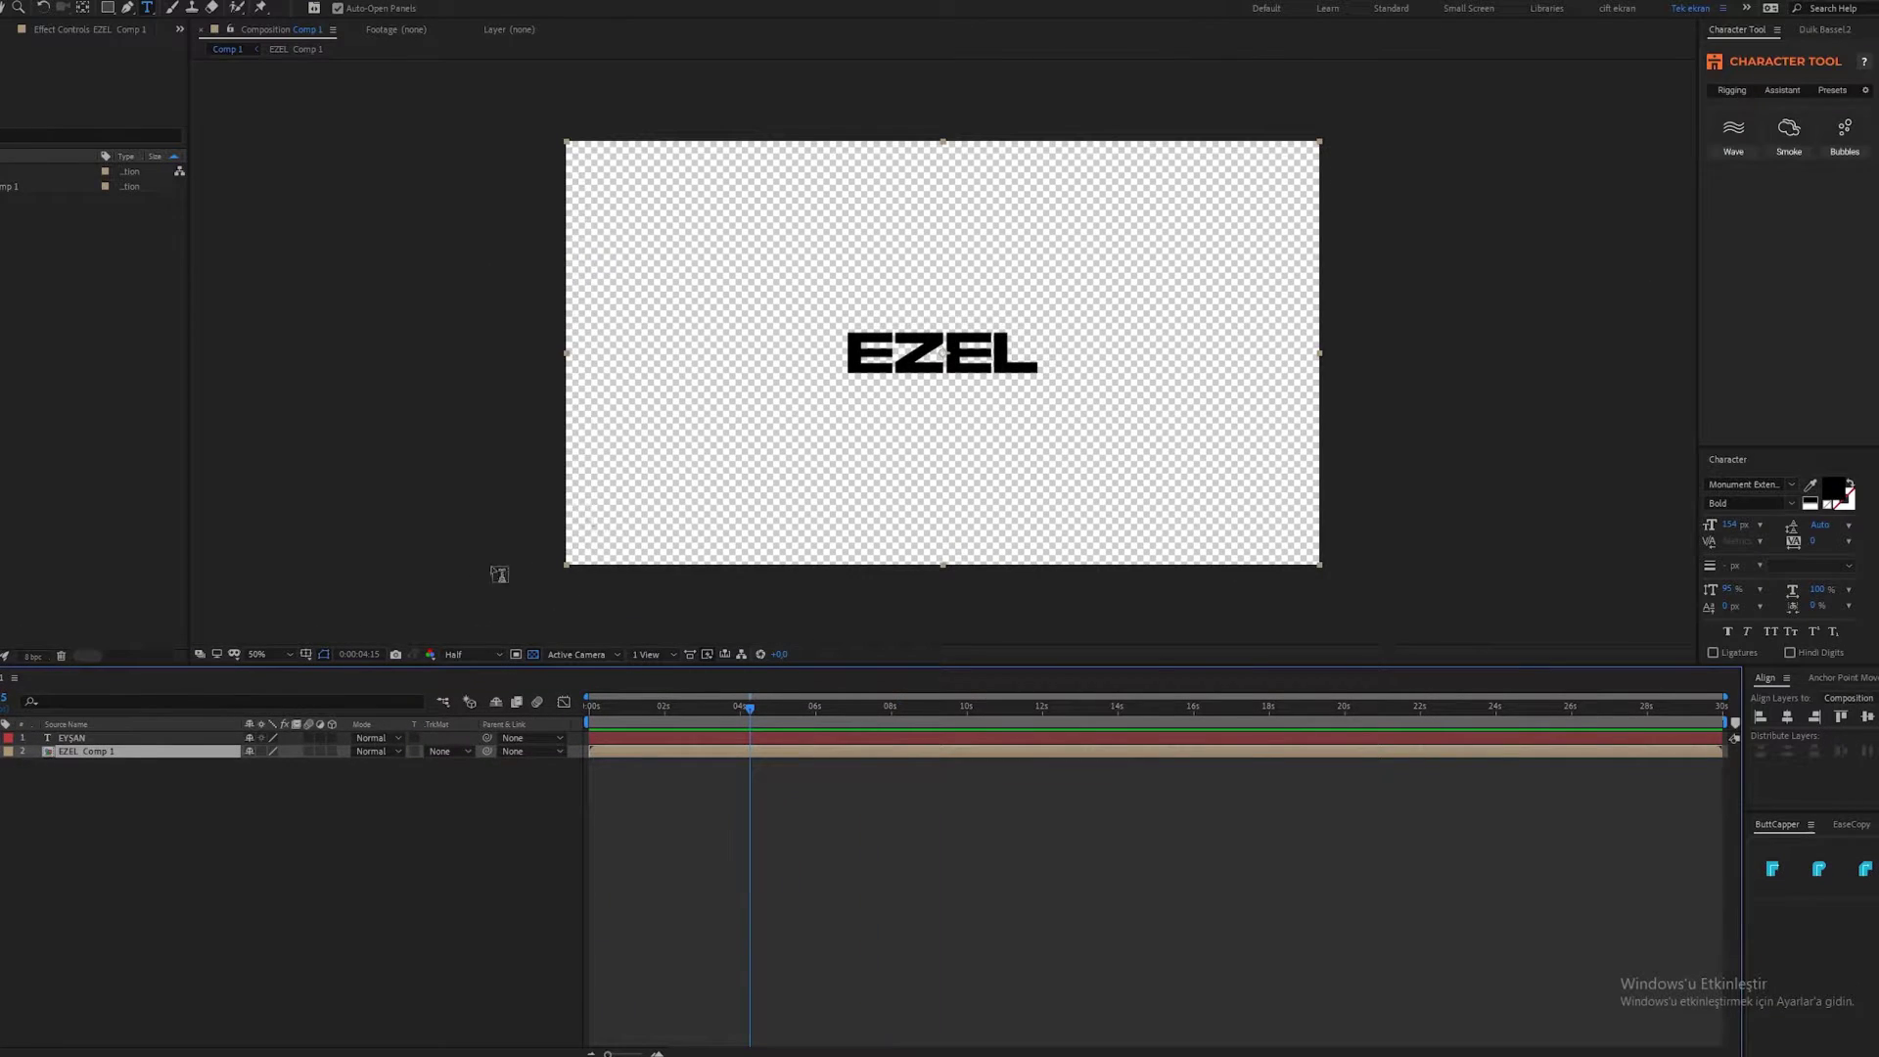
# Open EZEL Comp 1 and resize the composition to 582×200.
pyautogui.doubleClick(107, 752)
pyautogui.rightClick(689, 470)
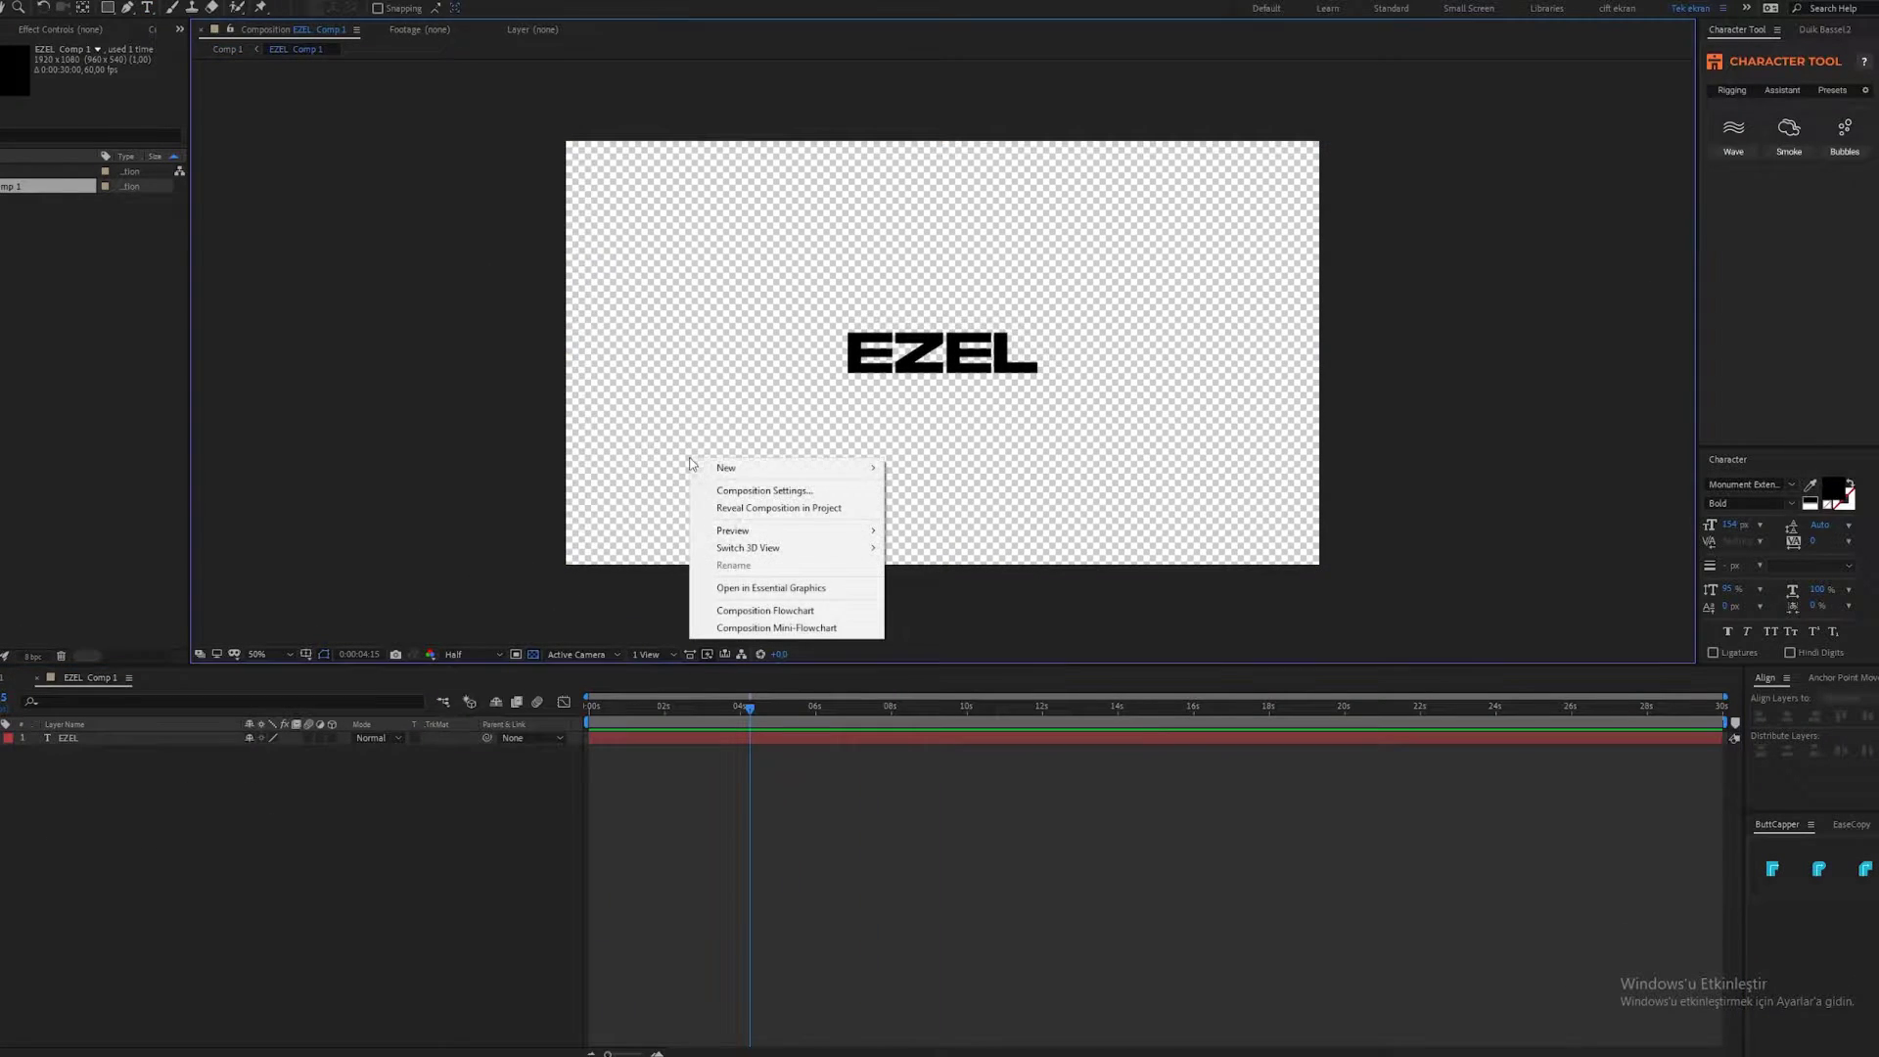
pyautogui.click(705, 508)
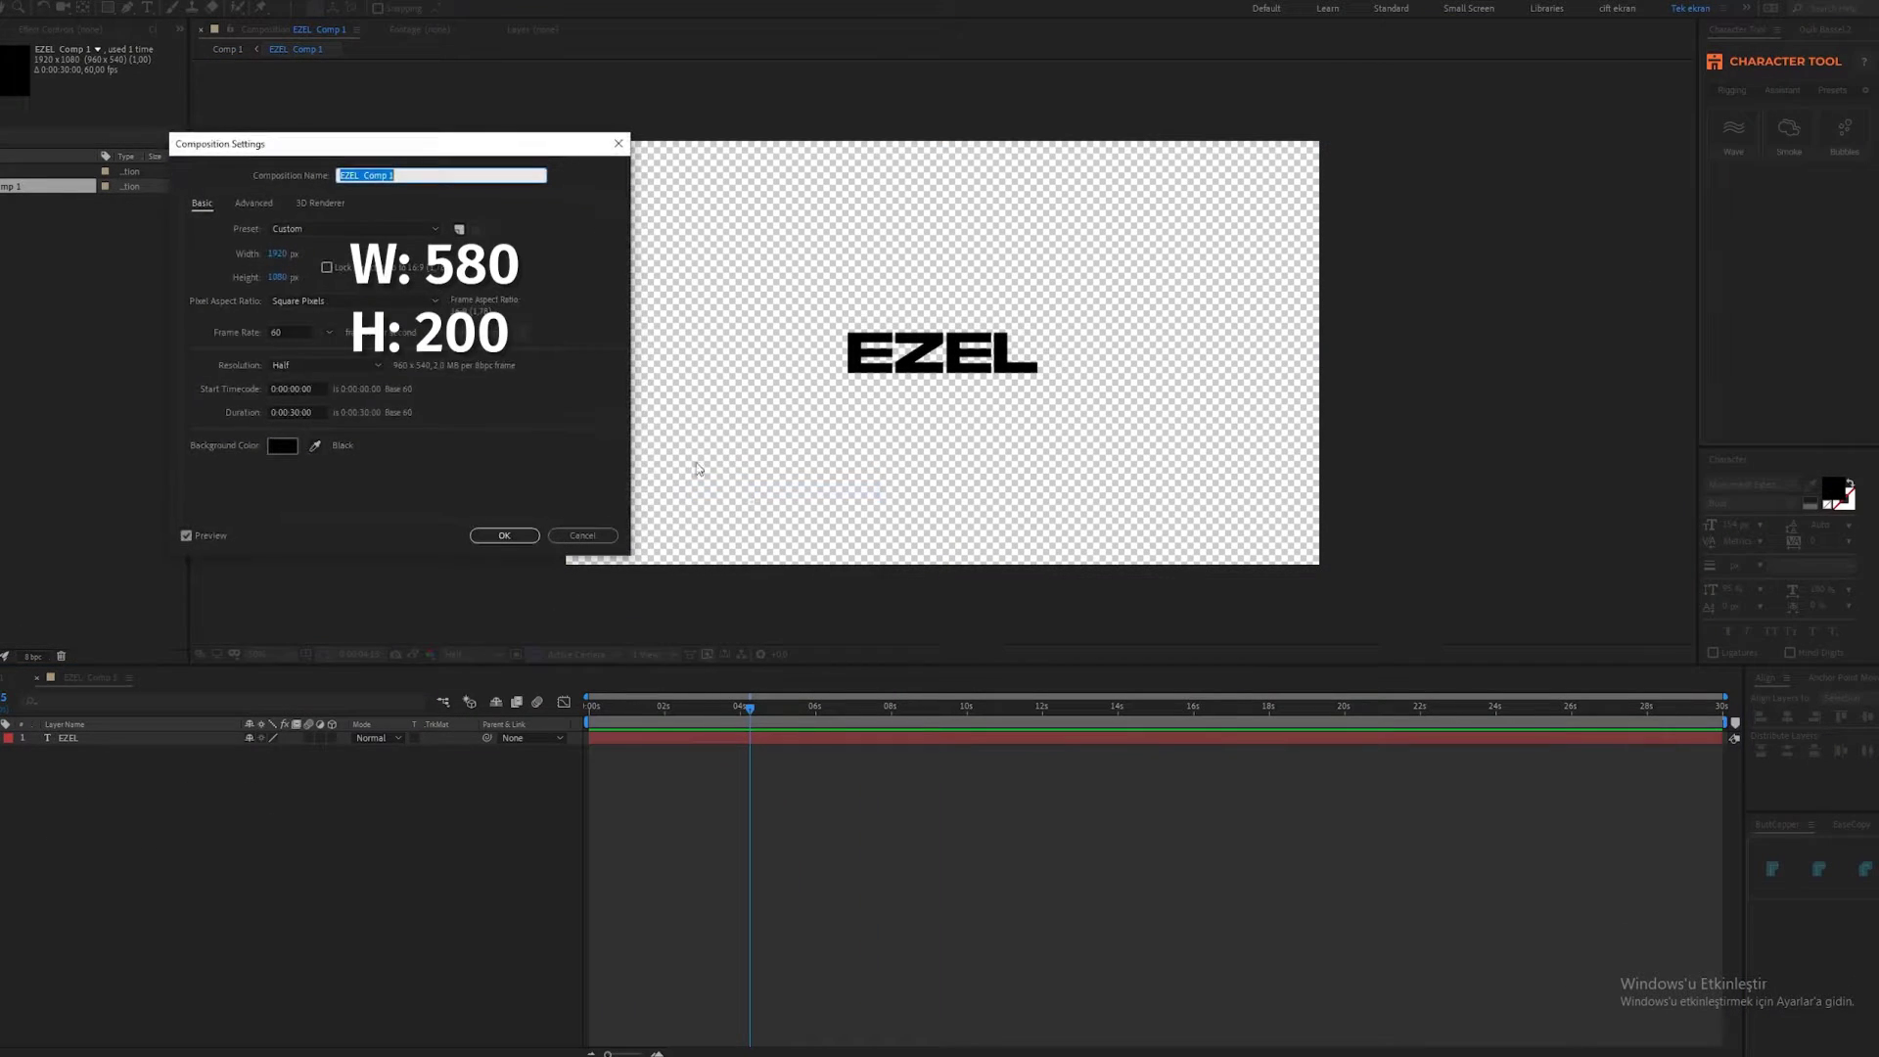
pyautogui.click(277, 253)
pyautogui.write('582')
pyautogui.press('Tab')
pyautogui.write('200')
pyautogui.press('Return')
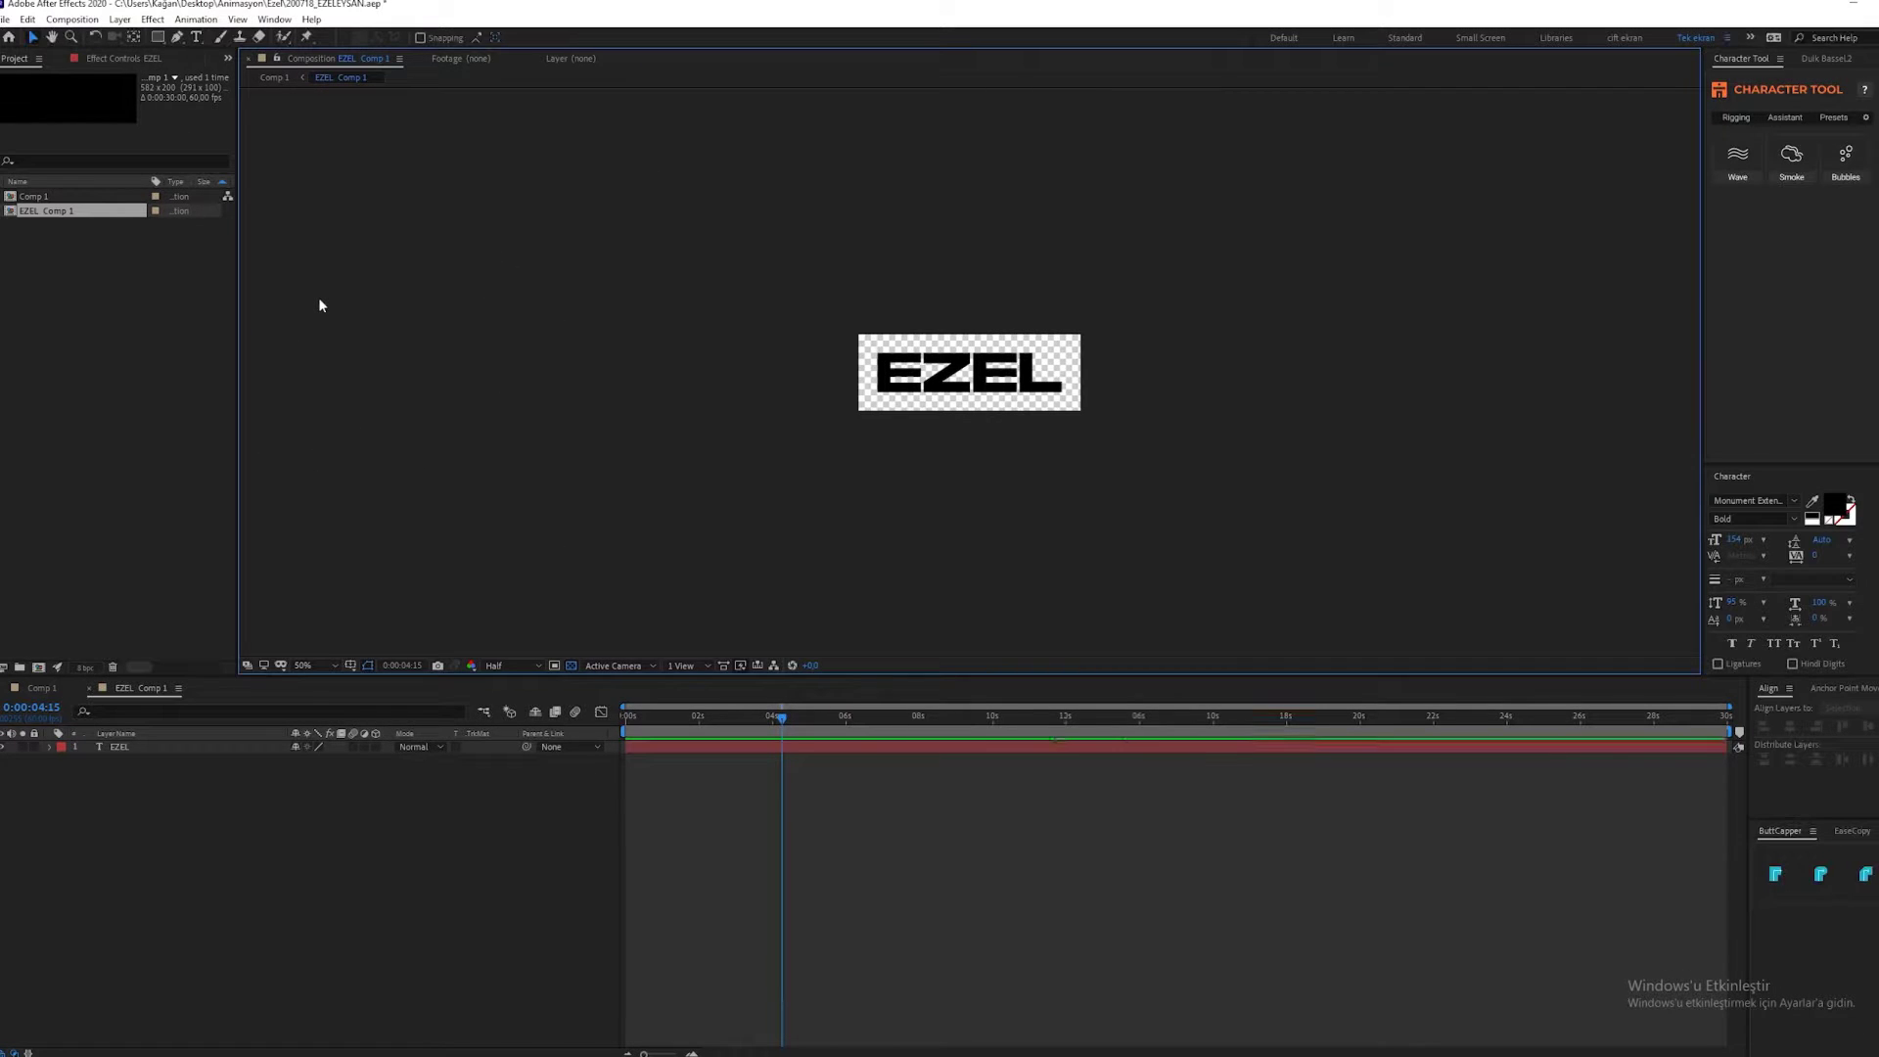
# In Comp 1, hide the EZEL precomp, show EYŞAN, and pre-compose it into EYŞAN Comp 1.
pyautogui.click(41, 689)
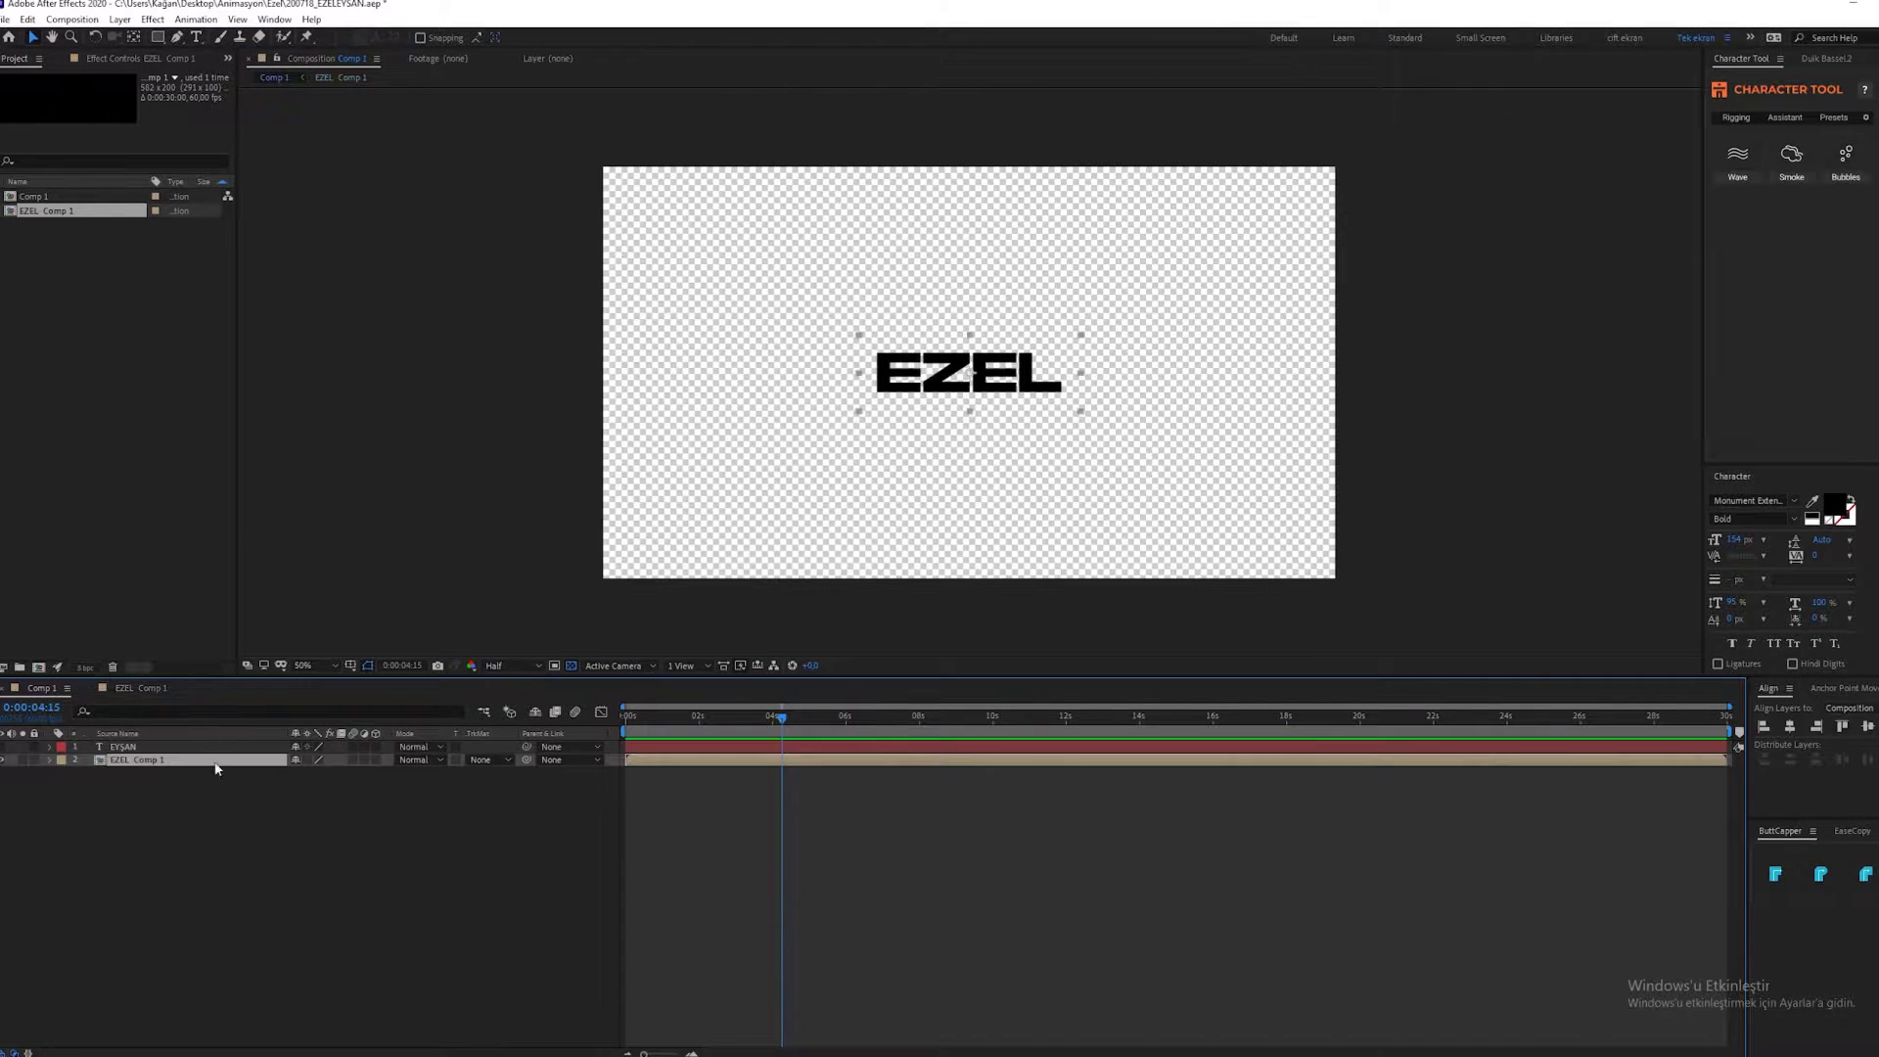
pyautogui.click(127, 747)
pyautogui.click(3, 759)
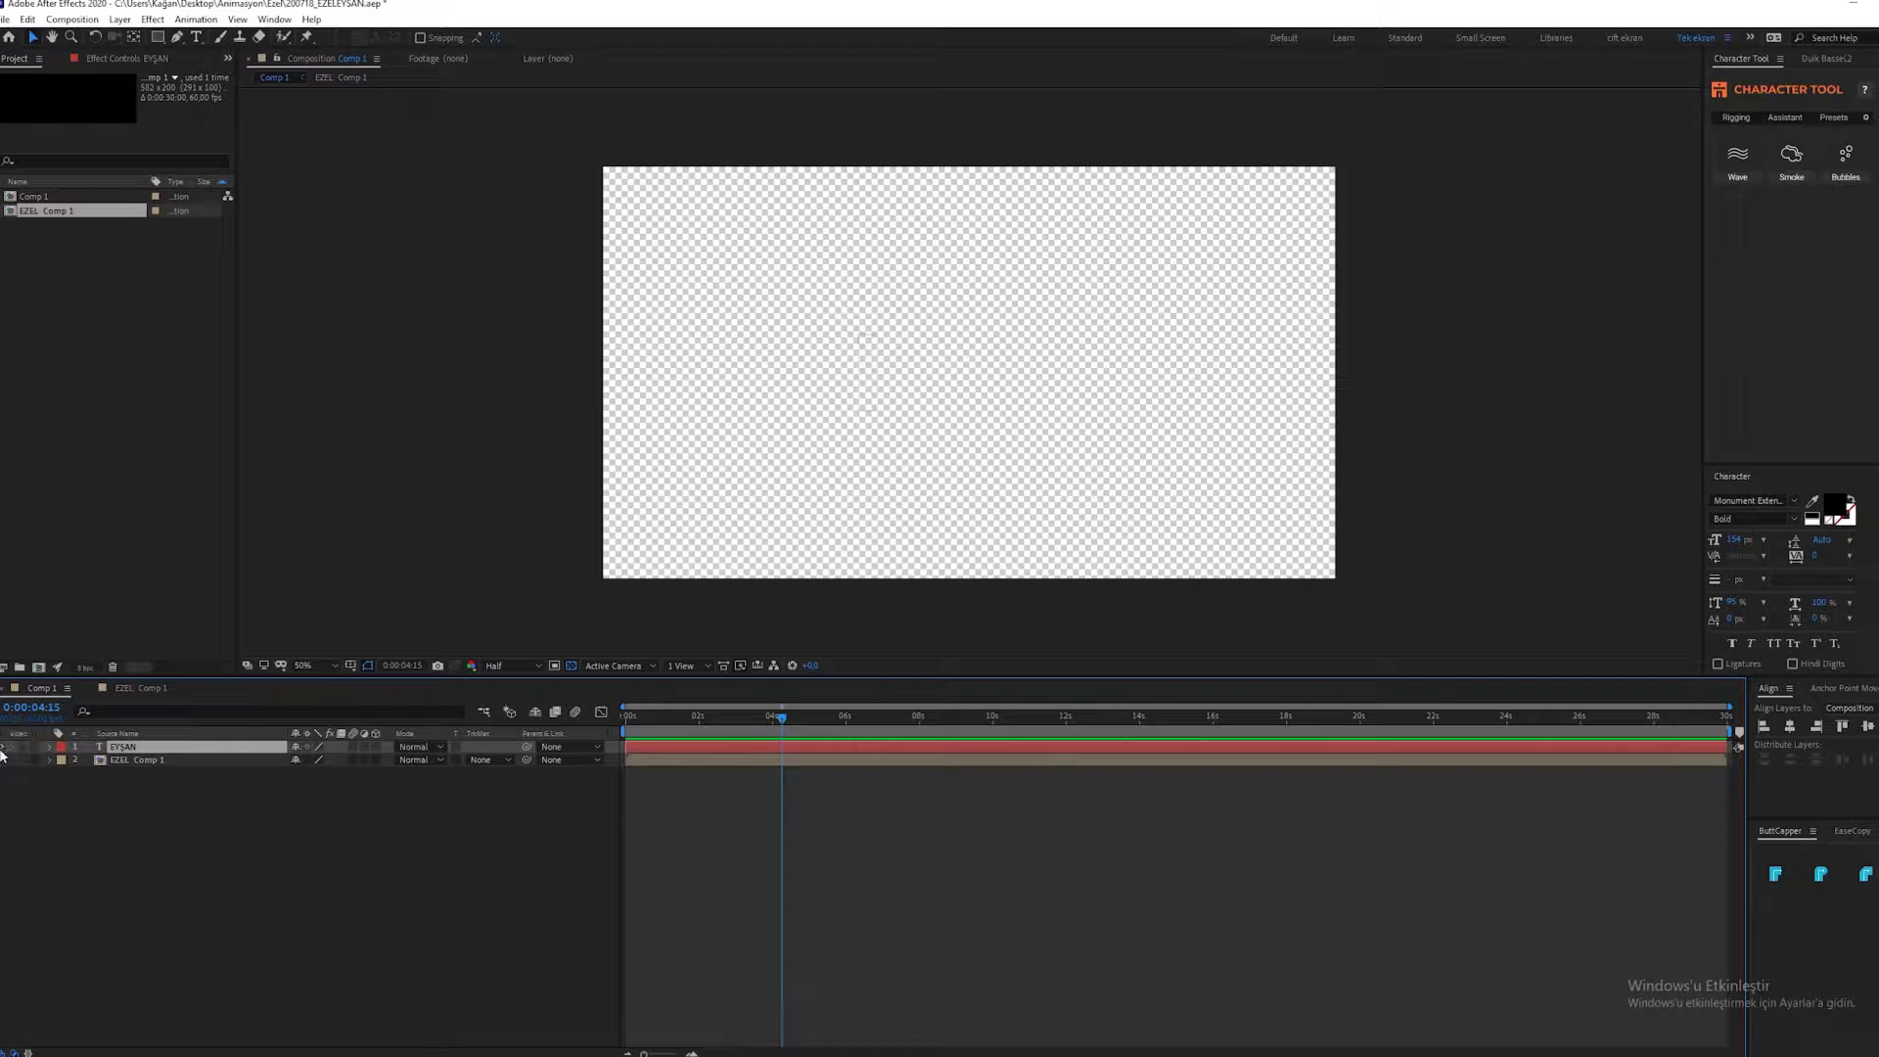
pyautogui.click(3, 747)
pyautogui.rightClick(190, 747)
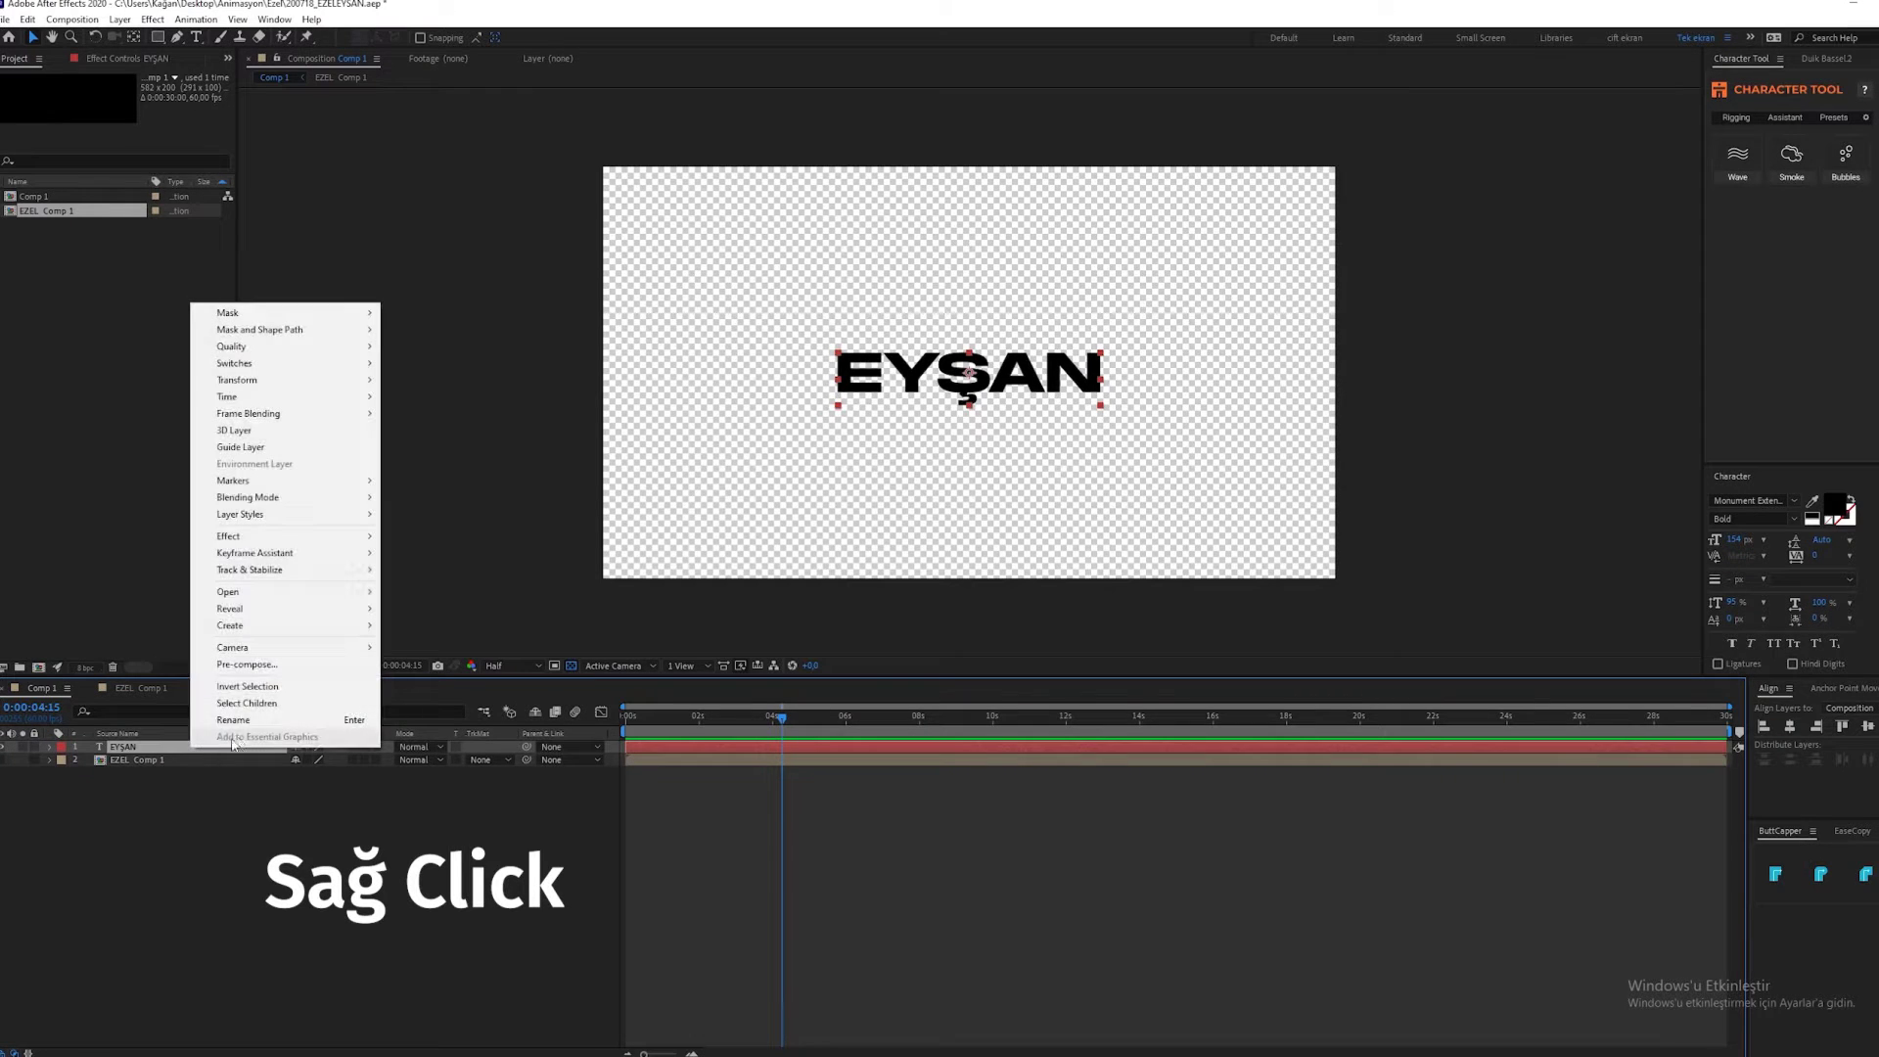
pyautogui.click(252, 665)
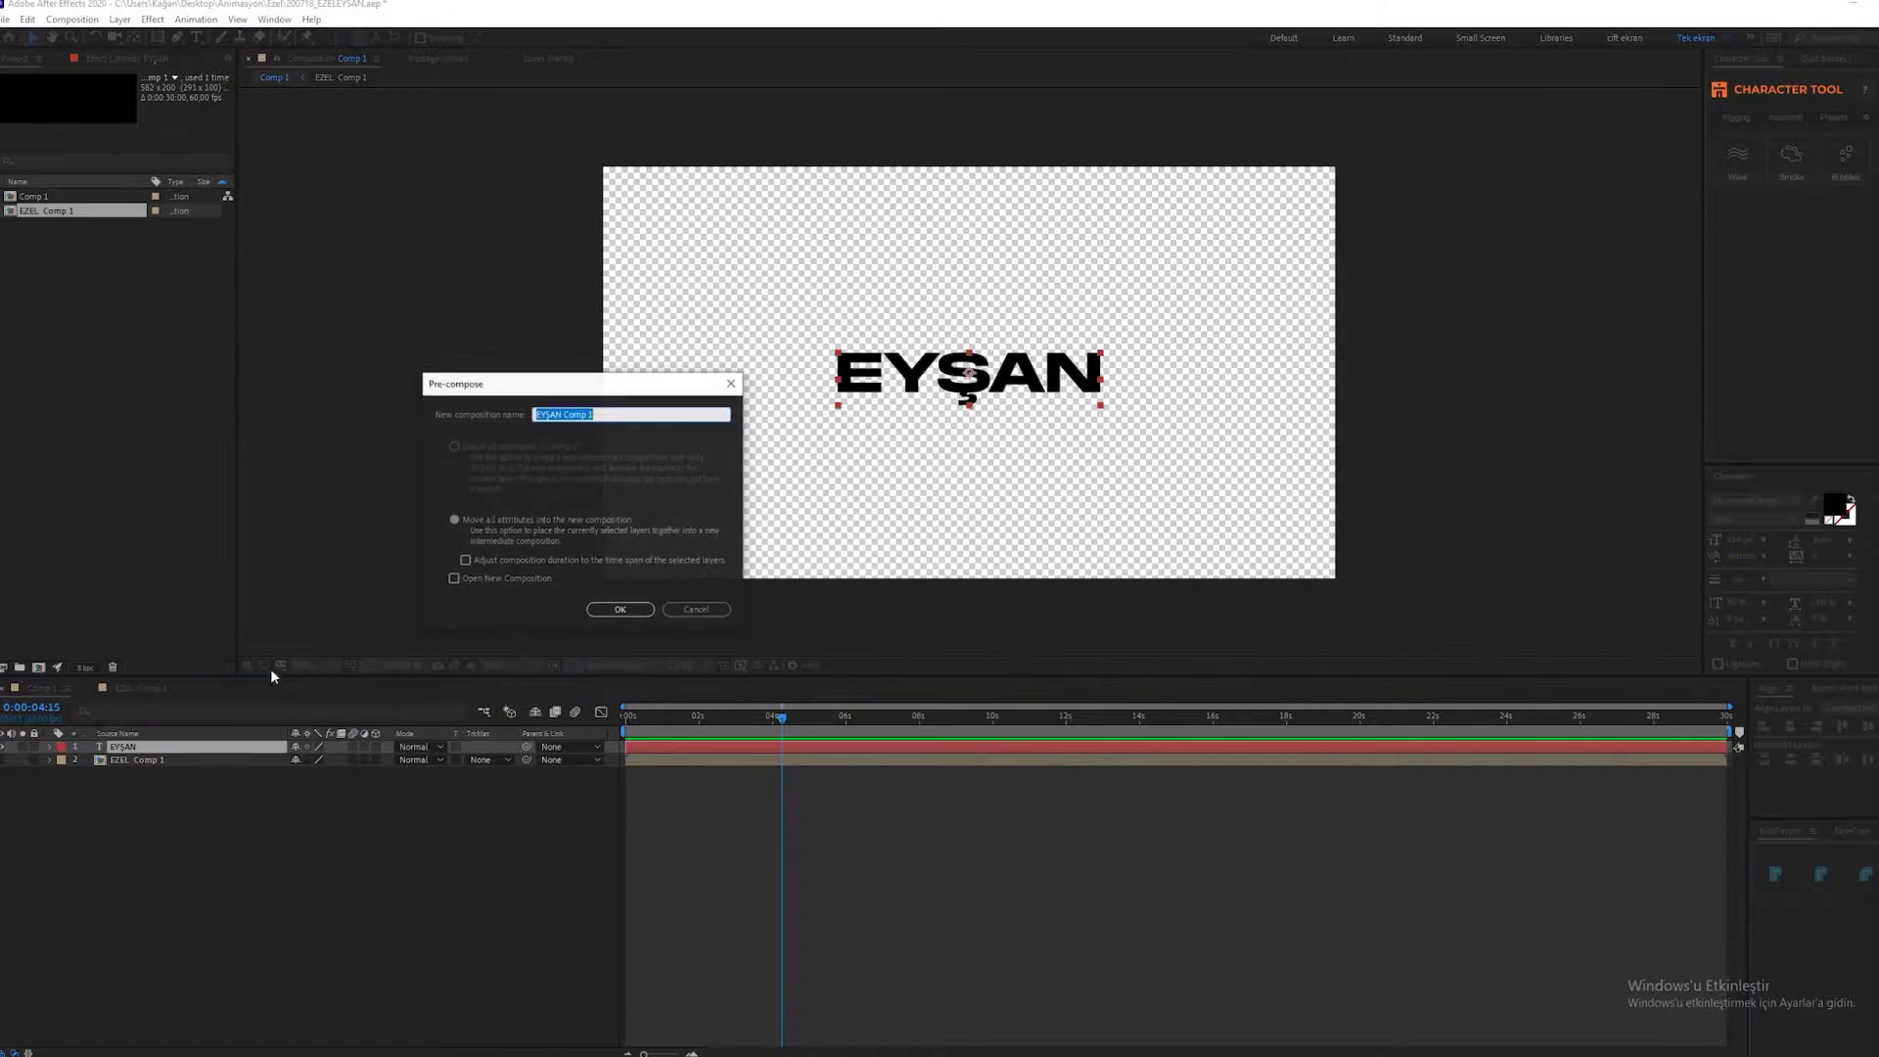
pyautogui.click(622, 611)
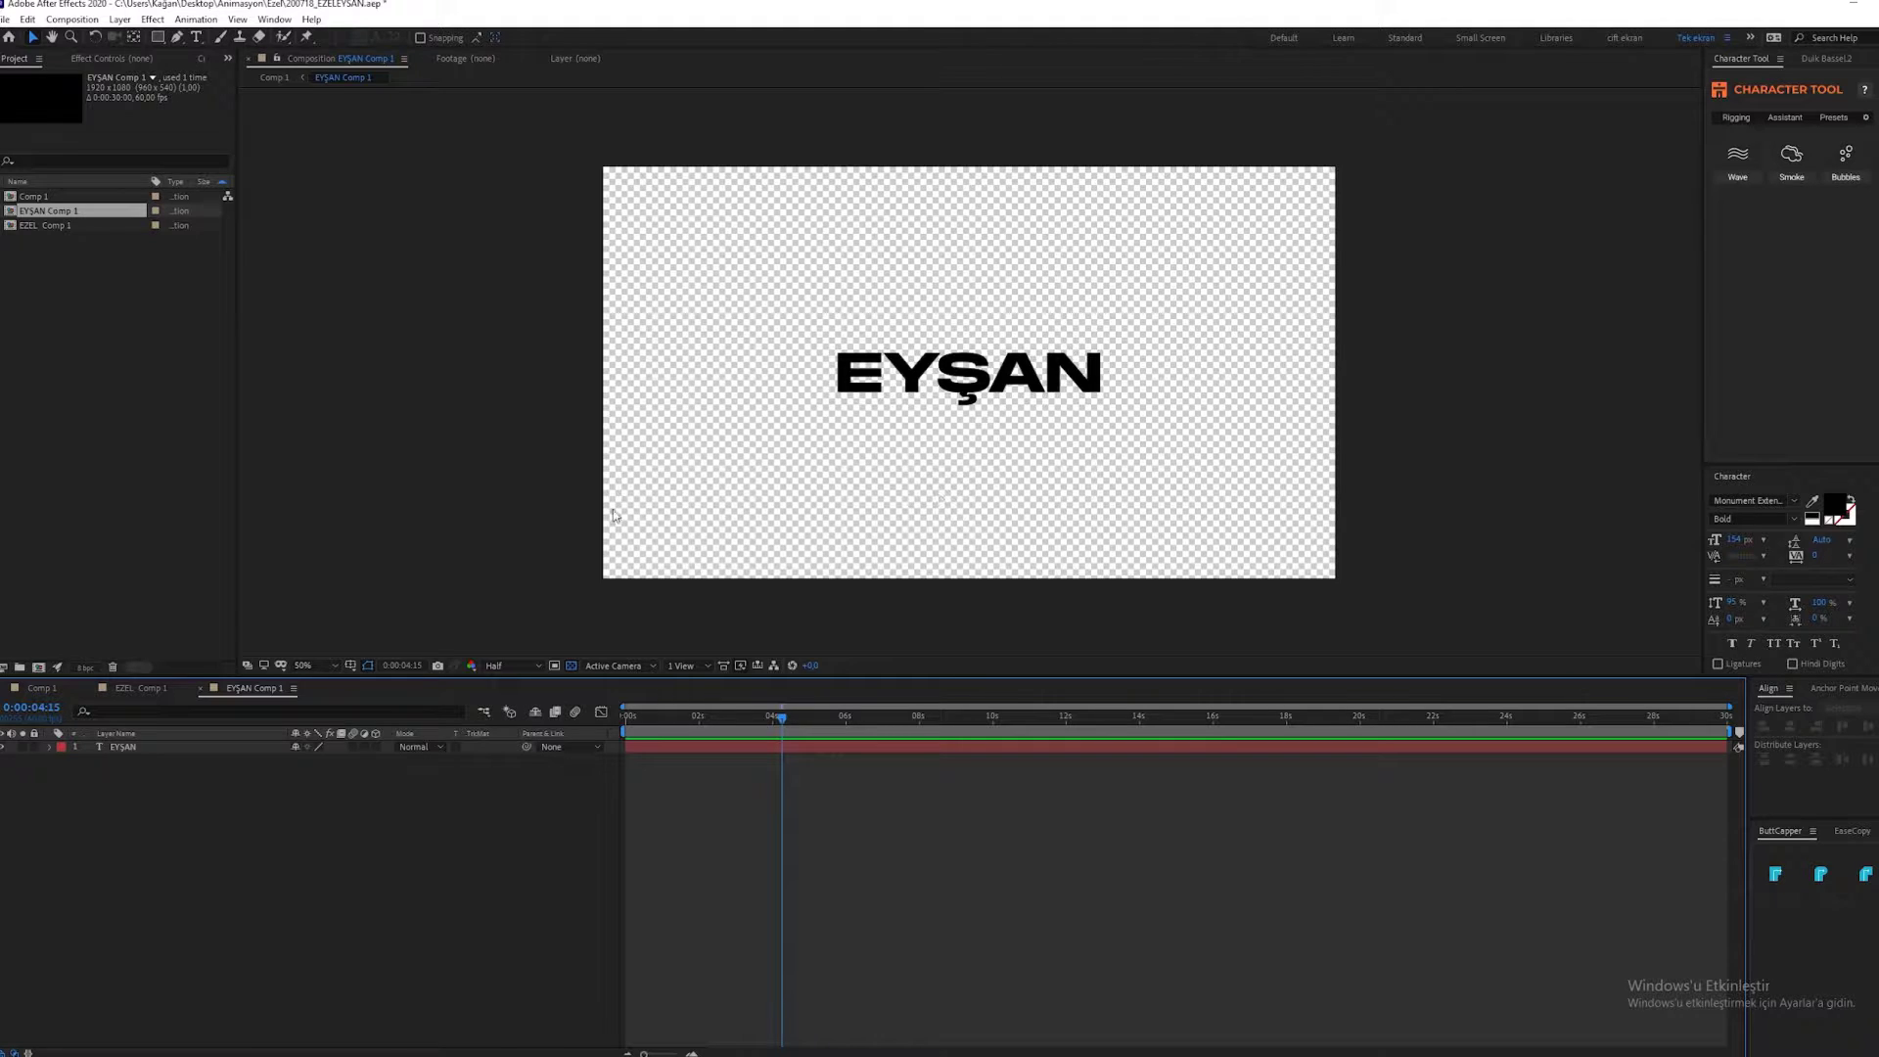
# Resize EYŞAN Comp 1 to 790×200, then switch between the EZEL and EYŞAN precomps.
pyautogui.rightClick(662, 474)
pyautogui.click(717, 499)
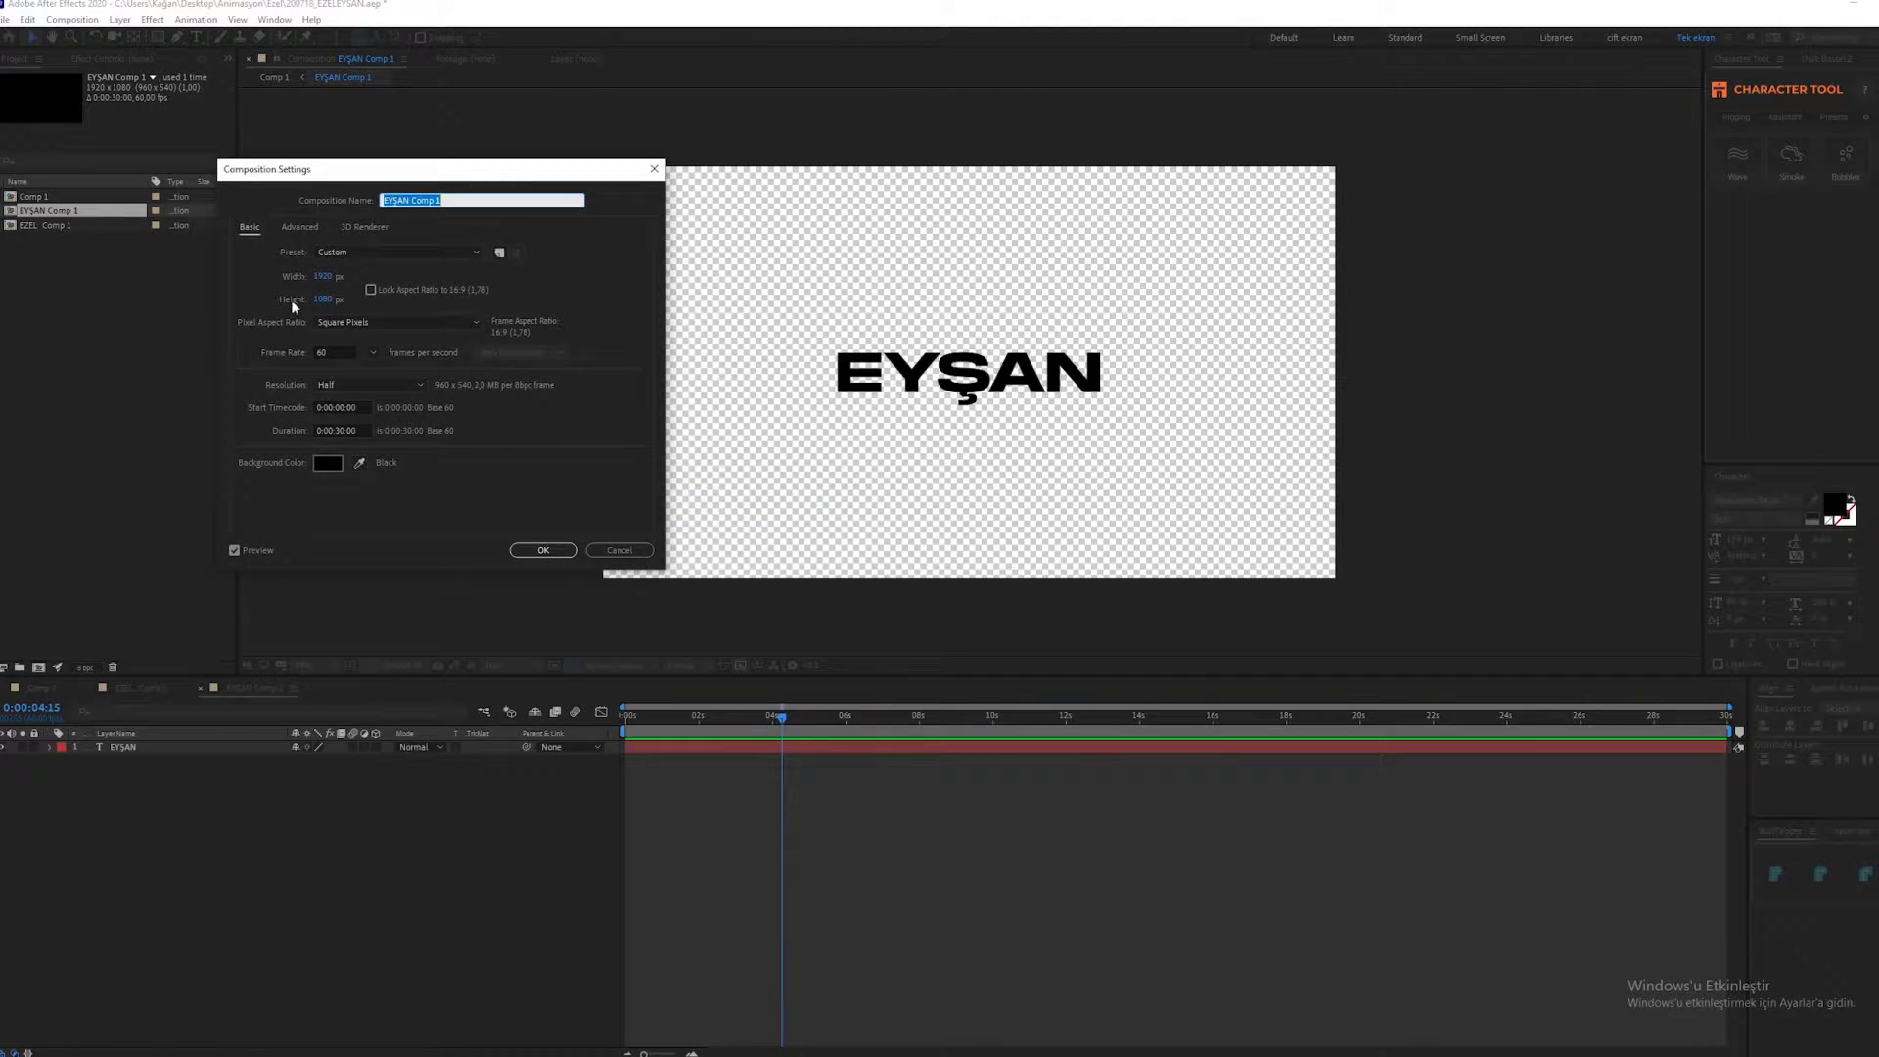
pyautogui.write('790')
pyautogui.press('Tab')
pyautogui.write('200')
pyautogui.press('Return')
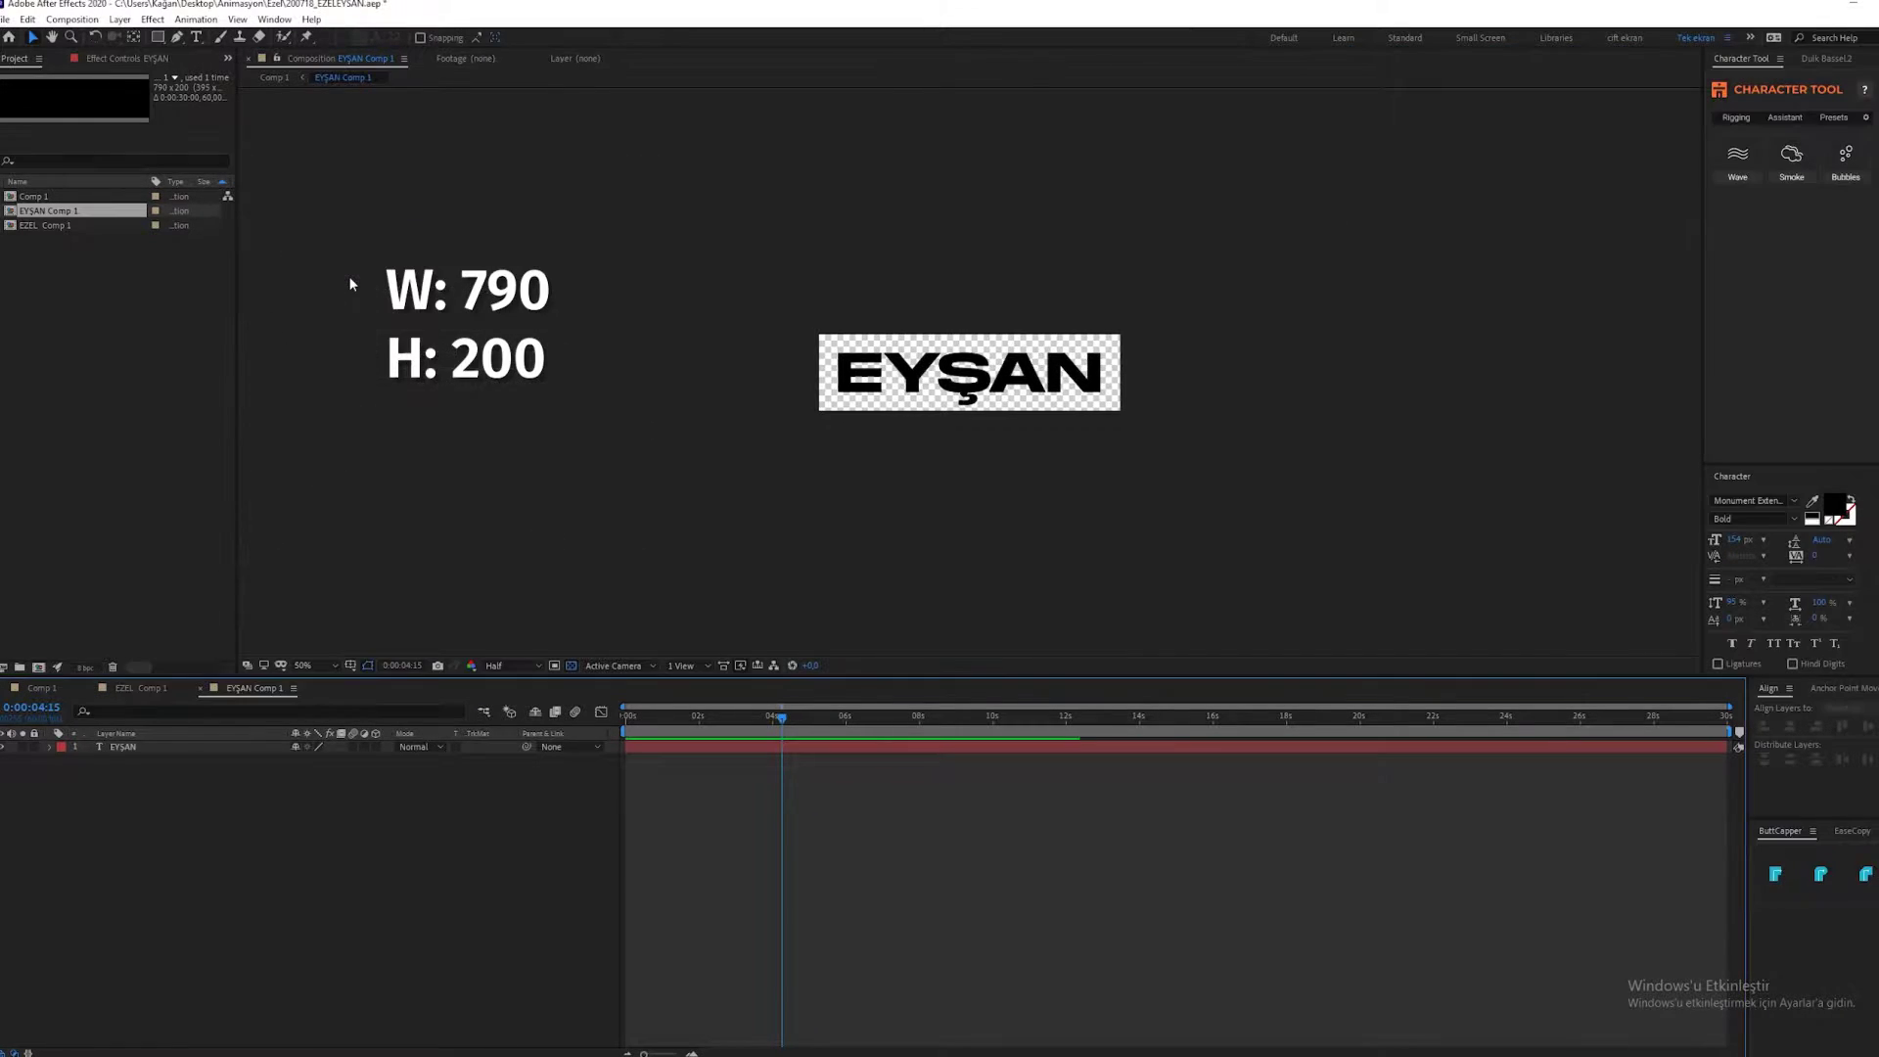
pyautogui.click(168, 687)
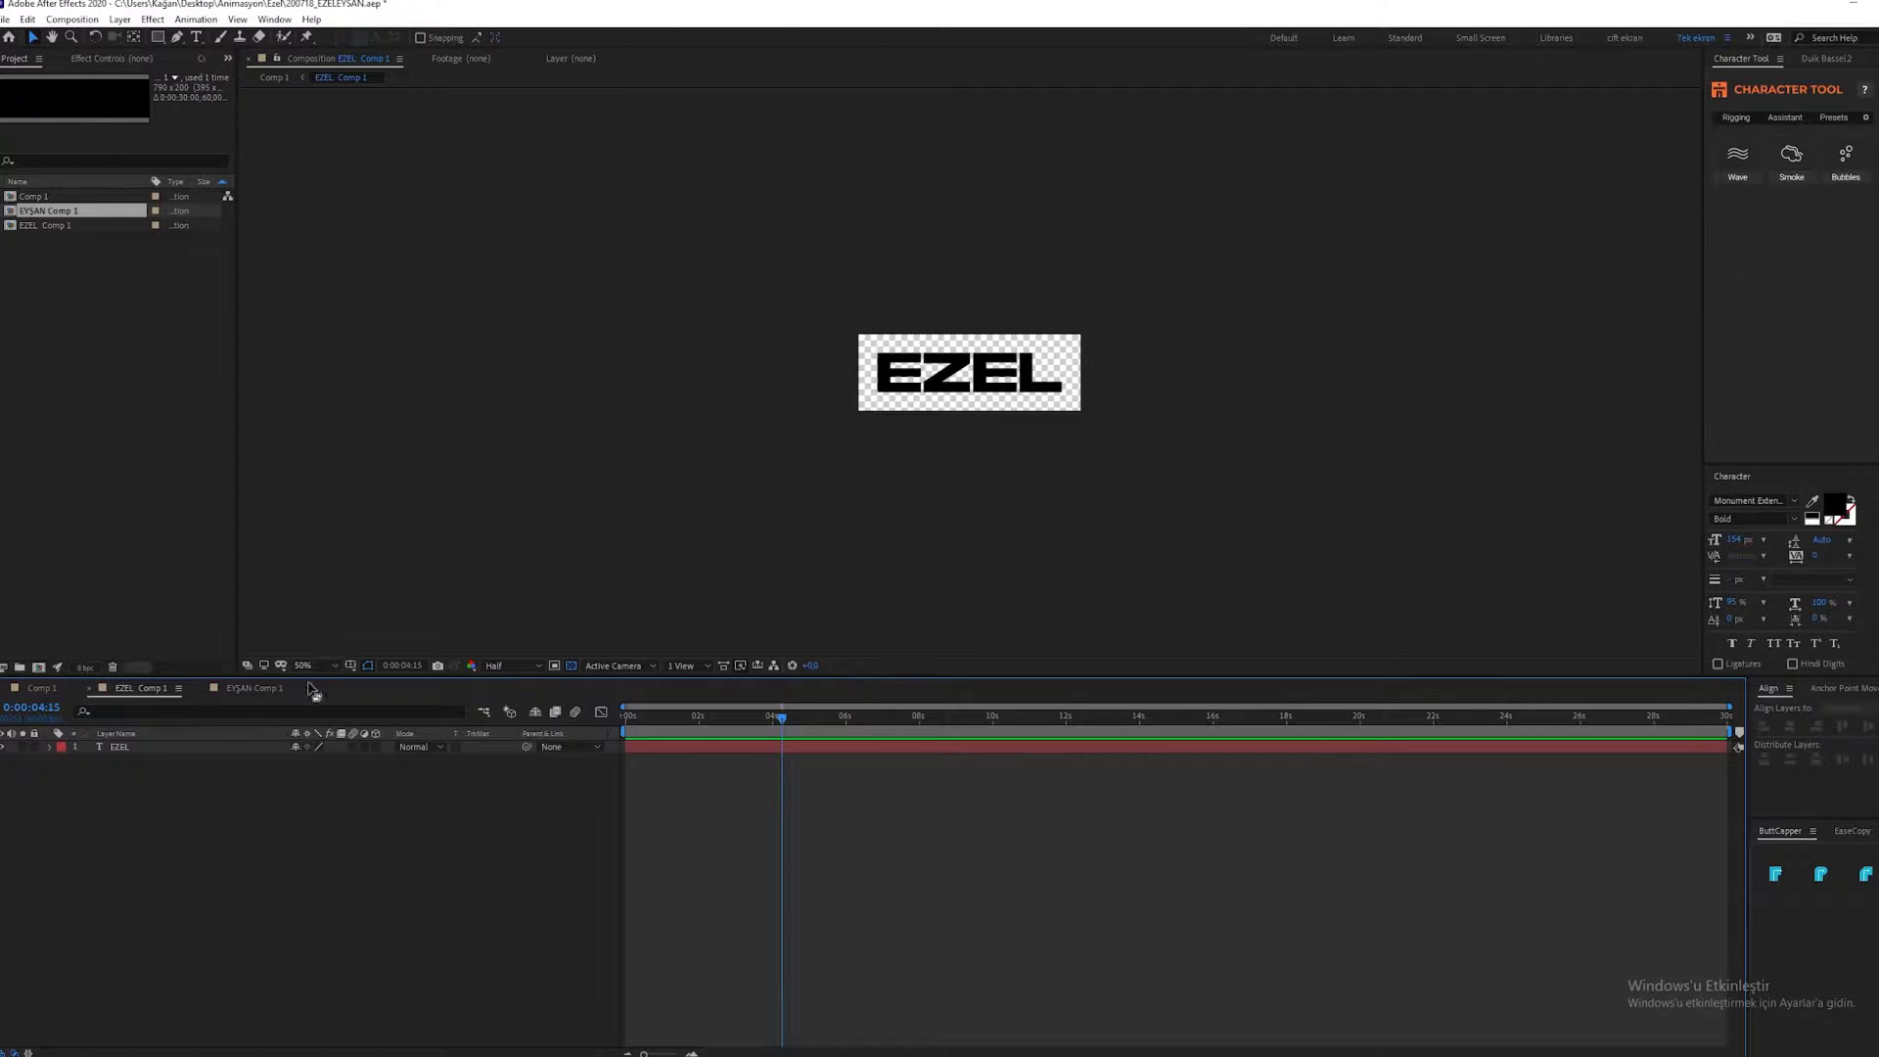
pyautogui.click(235, 690)
# Back in Comp 1, apply Motion Tile to EYŞAN Comp 1 and raise Output Height so EYŞAN stacks vertically.
pyautogui.click(162, 689)
pyautogui.click(40, 690)
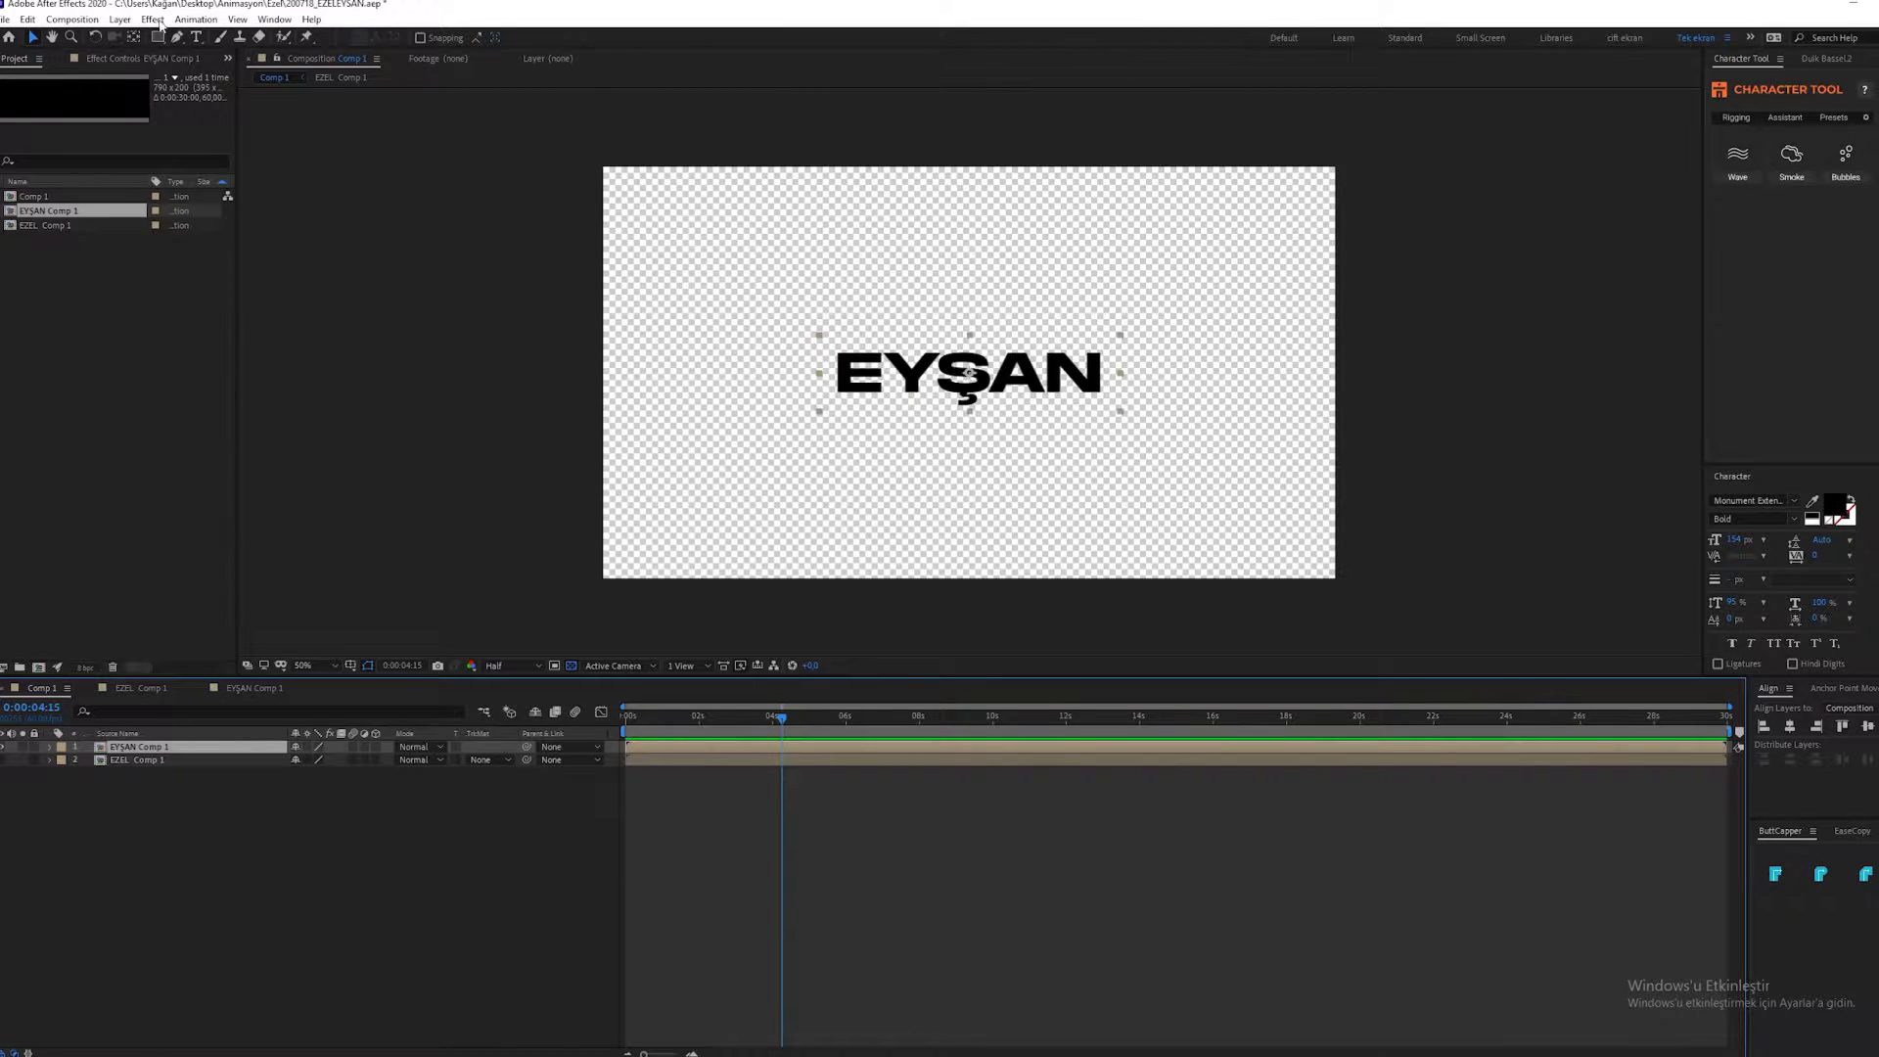
pyautogui.click(154, 20)
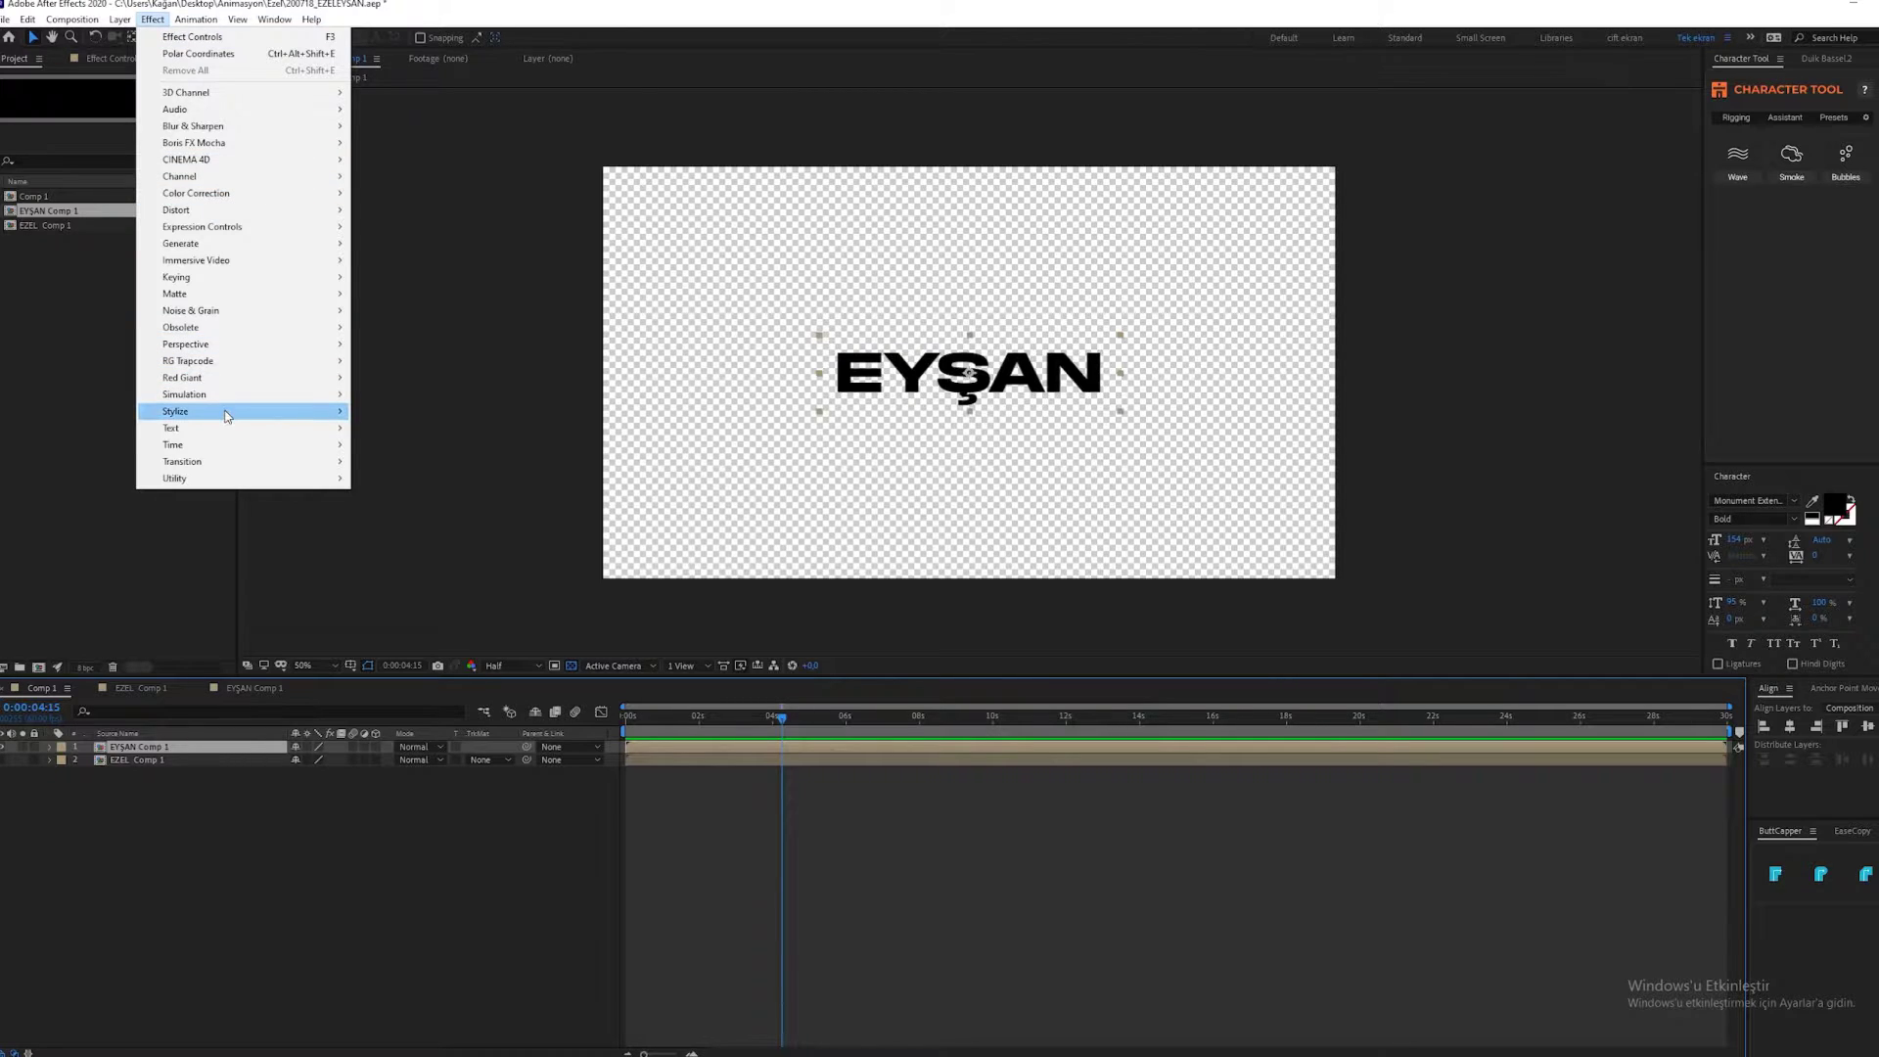
pyautogui.moveTo(226, 411)
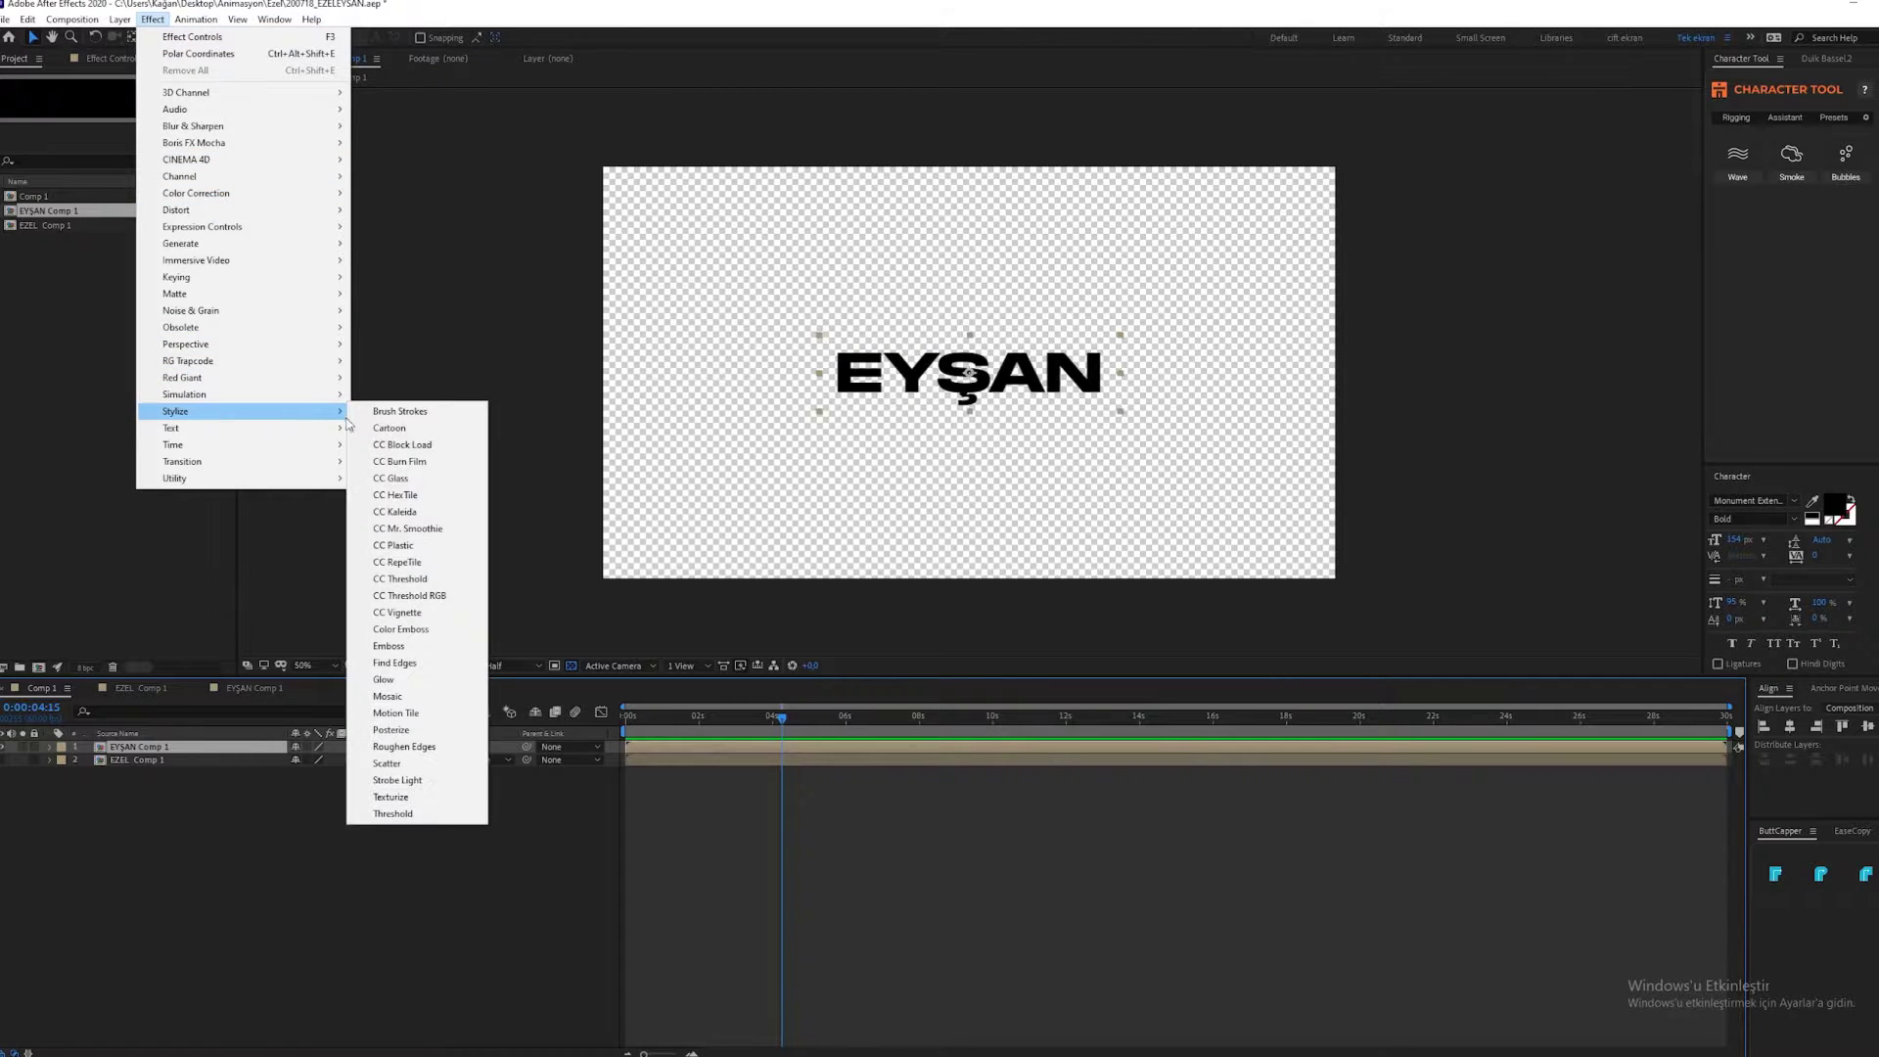
pyautogui.click(411, 713)
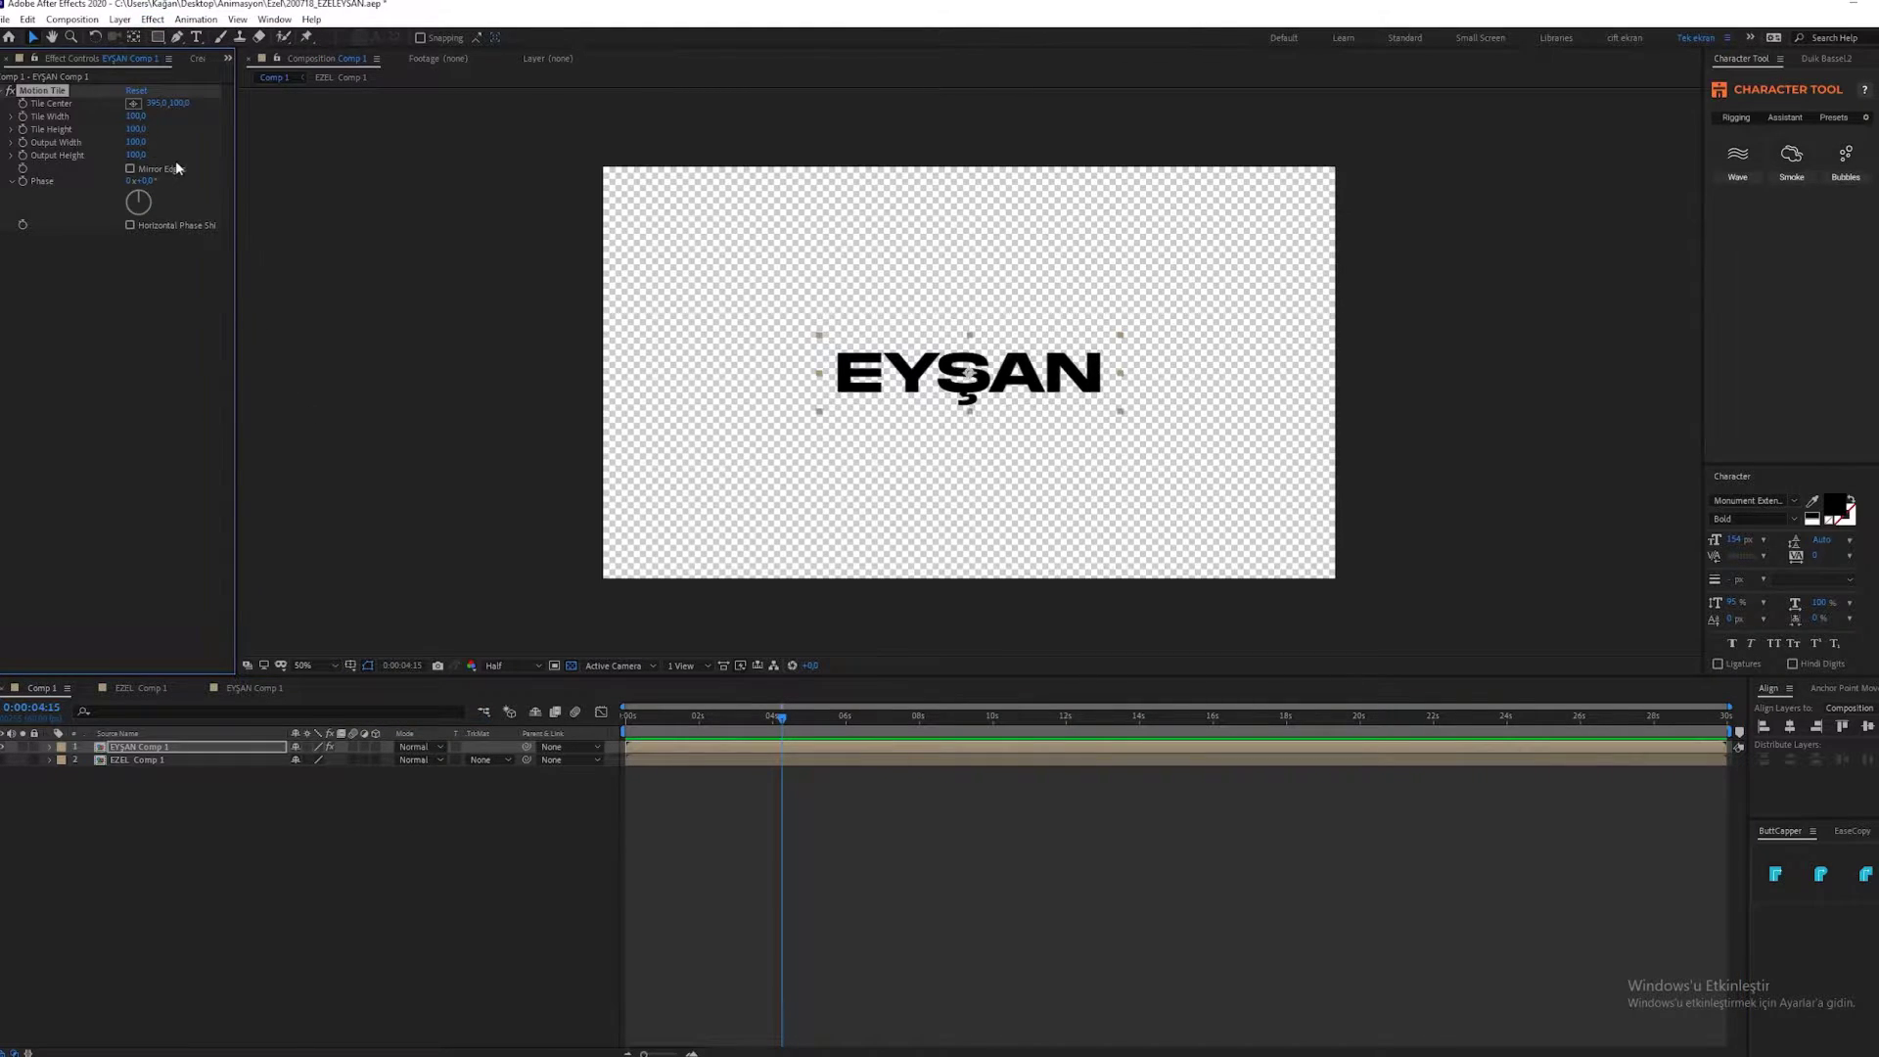
pyautogui.moveTo(136, 154); pyautogui.dragTo(172, 156)
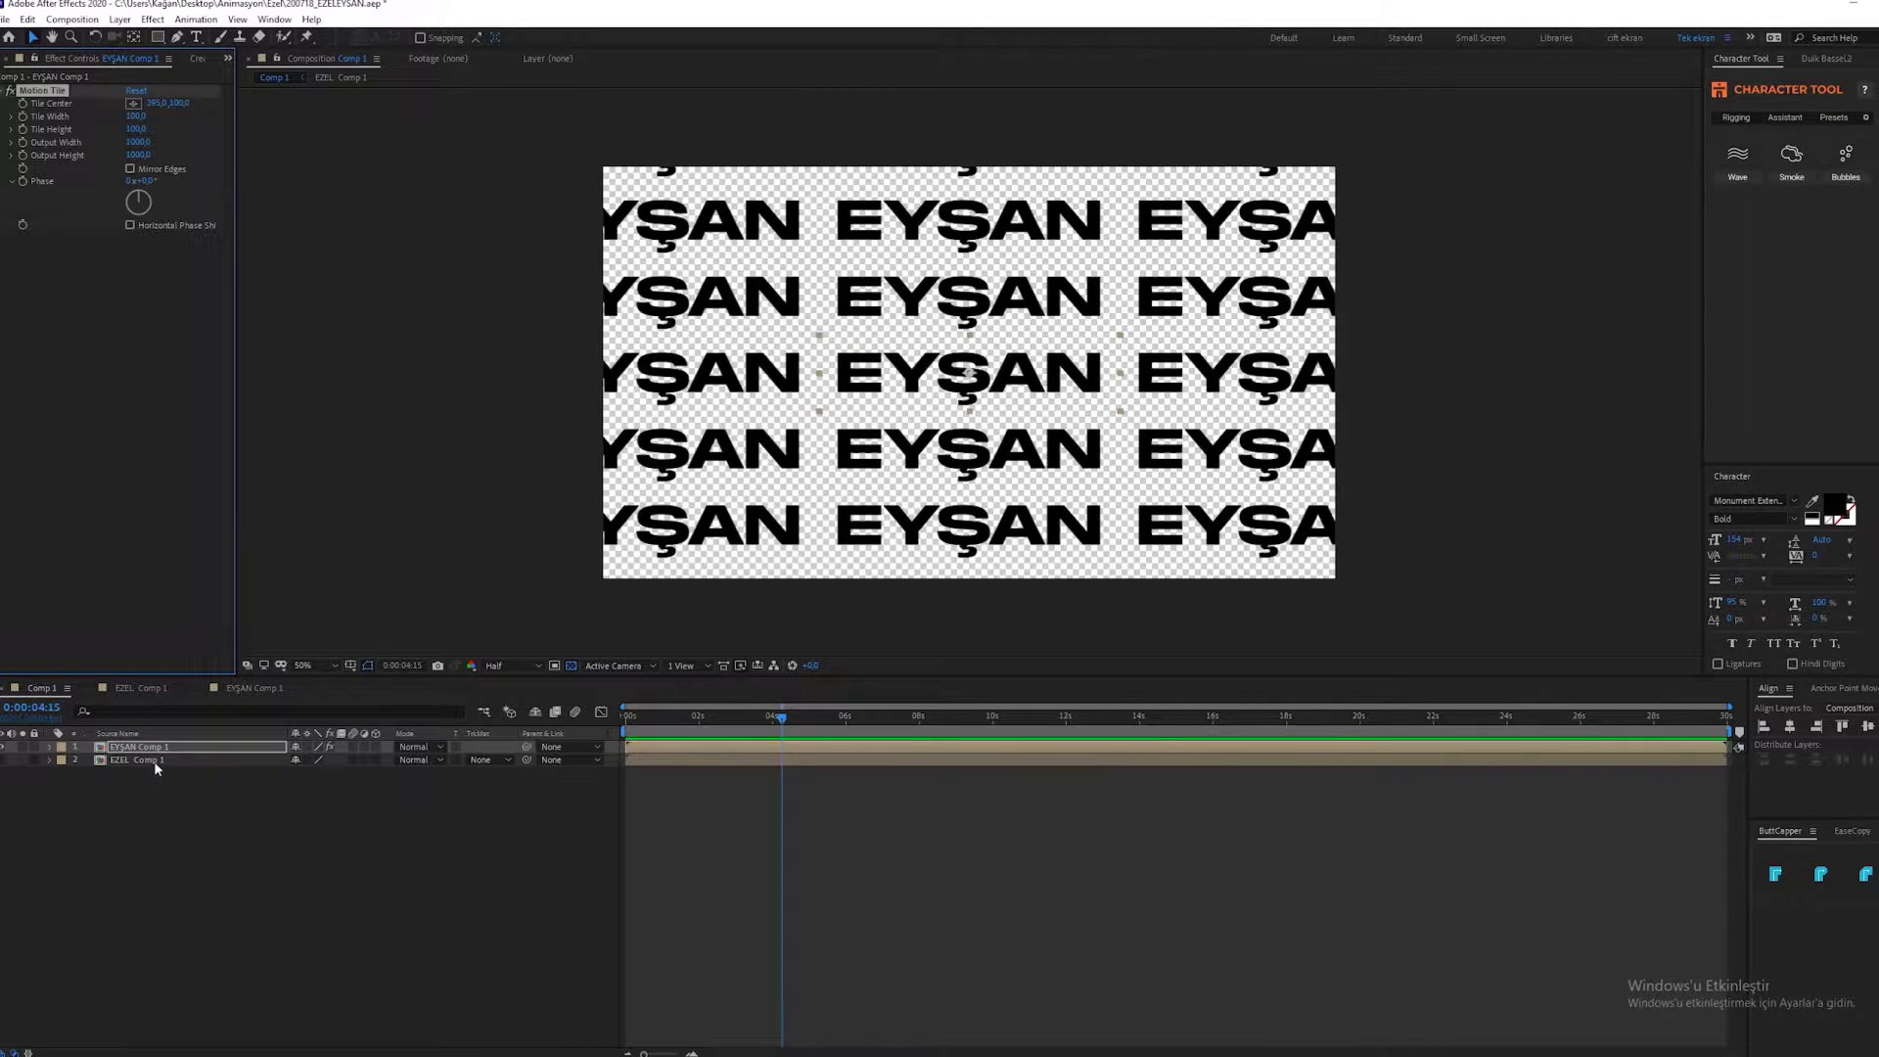
# Apply Stylize > Motion Tile to EZEL Comp 1 with output 1000×1000, and return the playhead to the start.
pyautogui.rightClick(154, 760)
pyautogui.moveTo(315, 550)
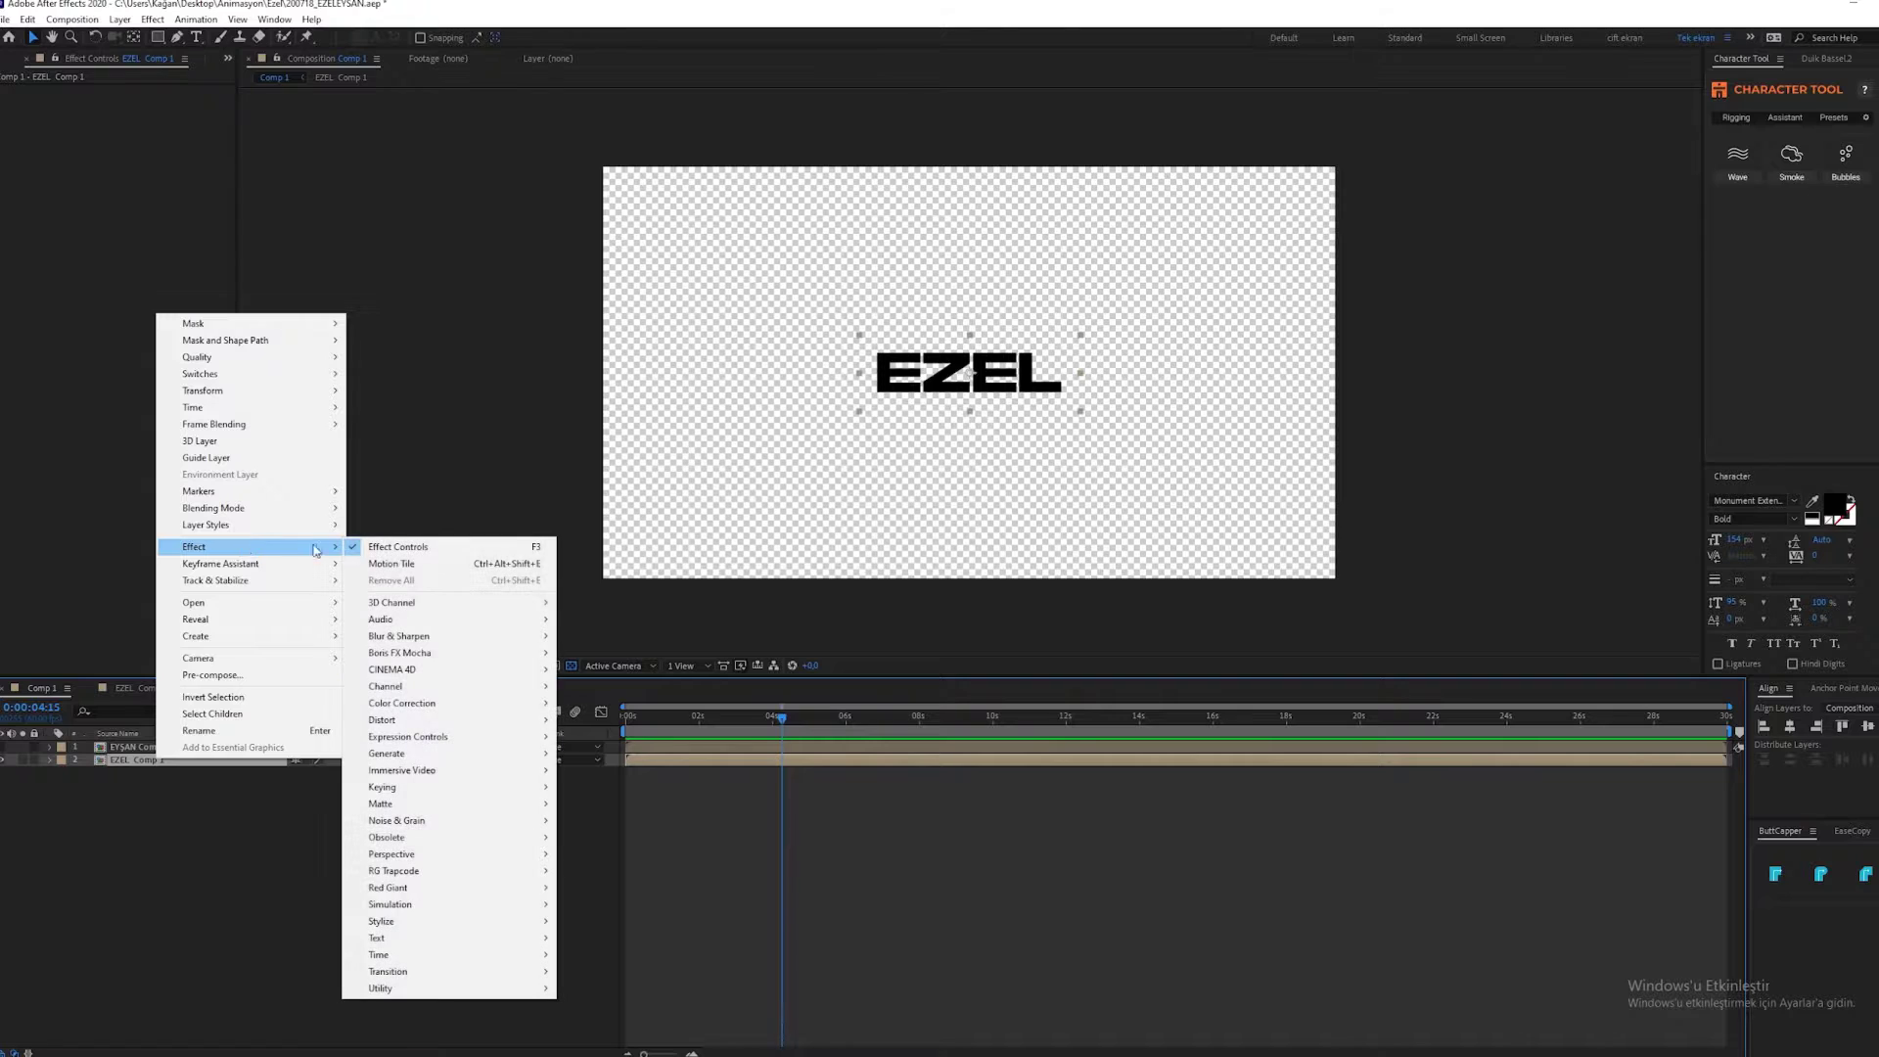
pyautogui.moveTo(418, 925)
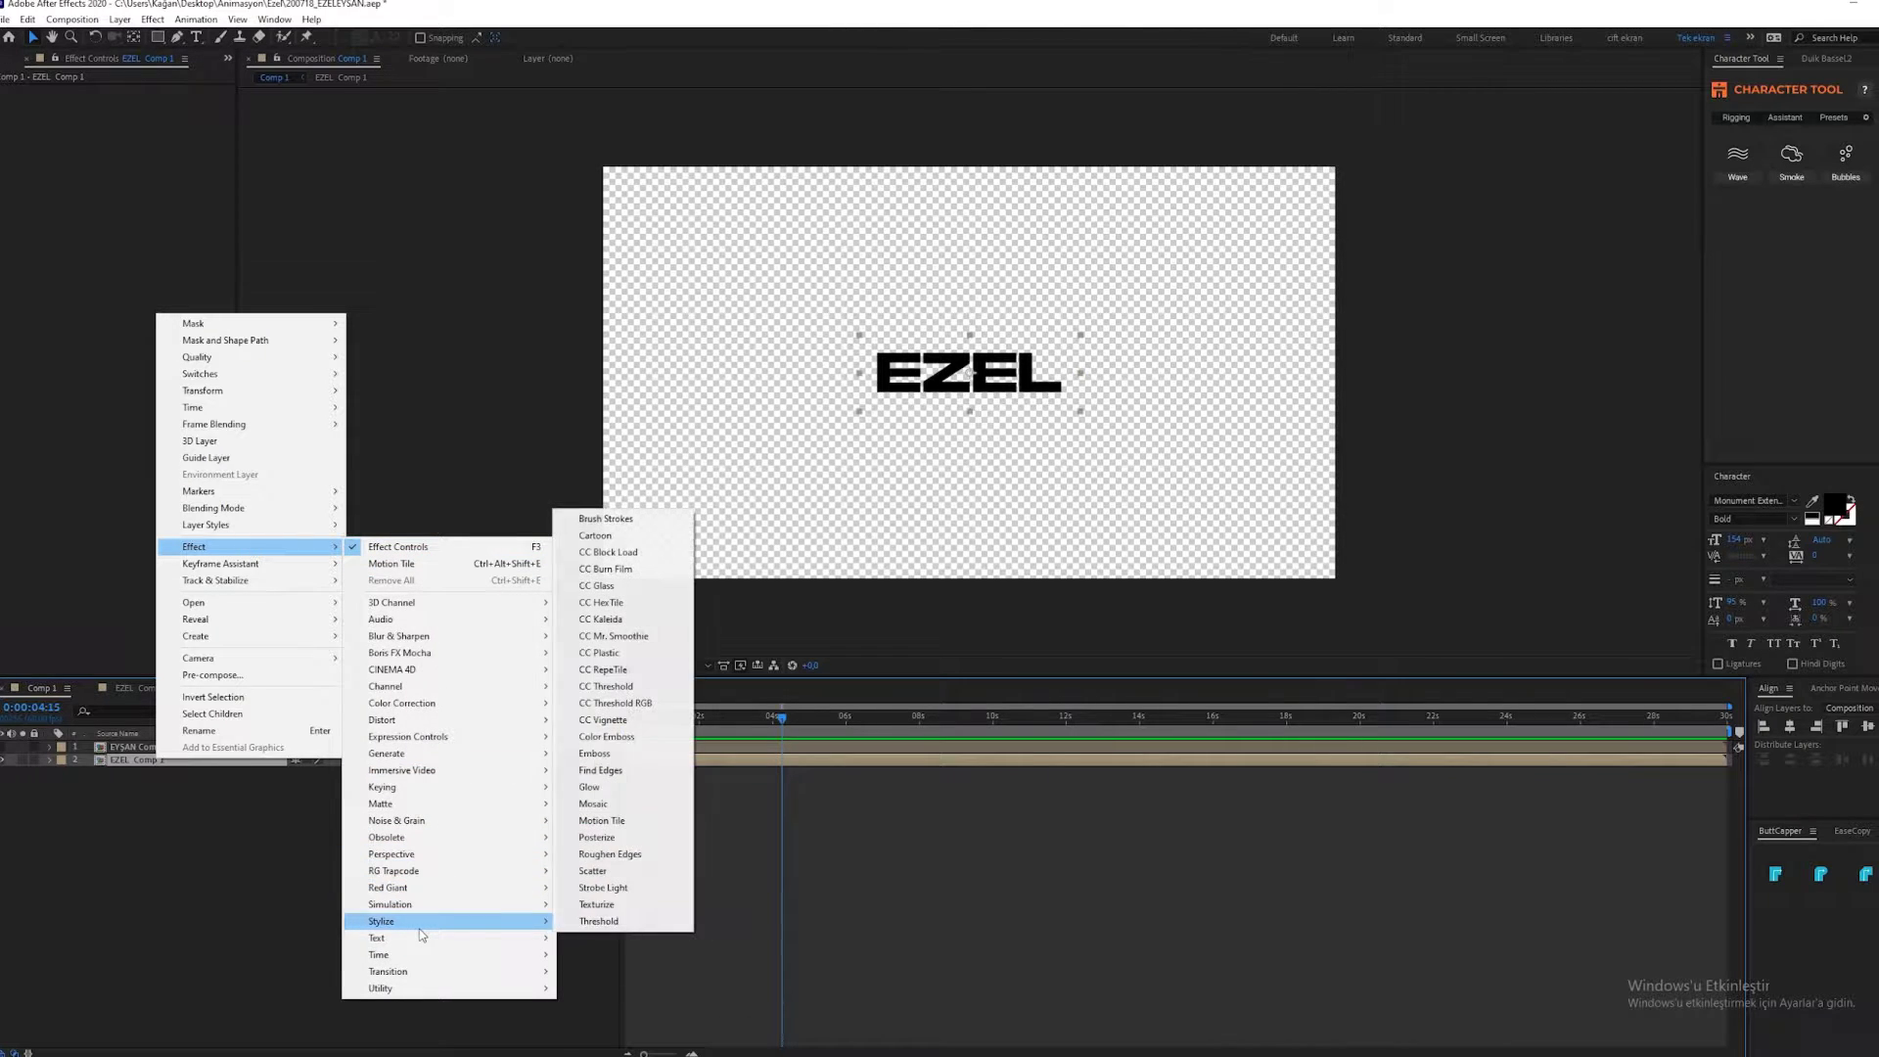
pyautogui.click(623, 824)
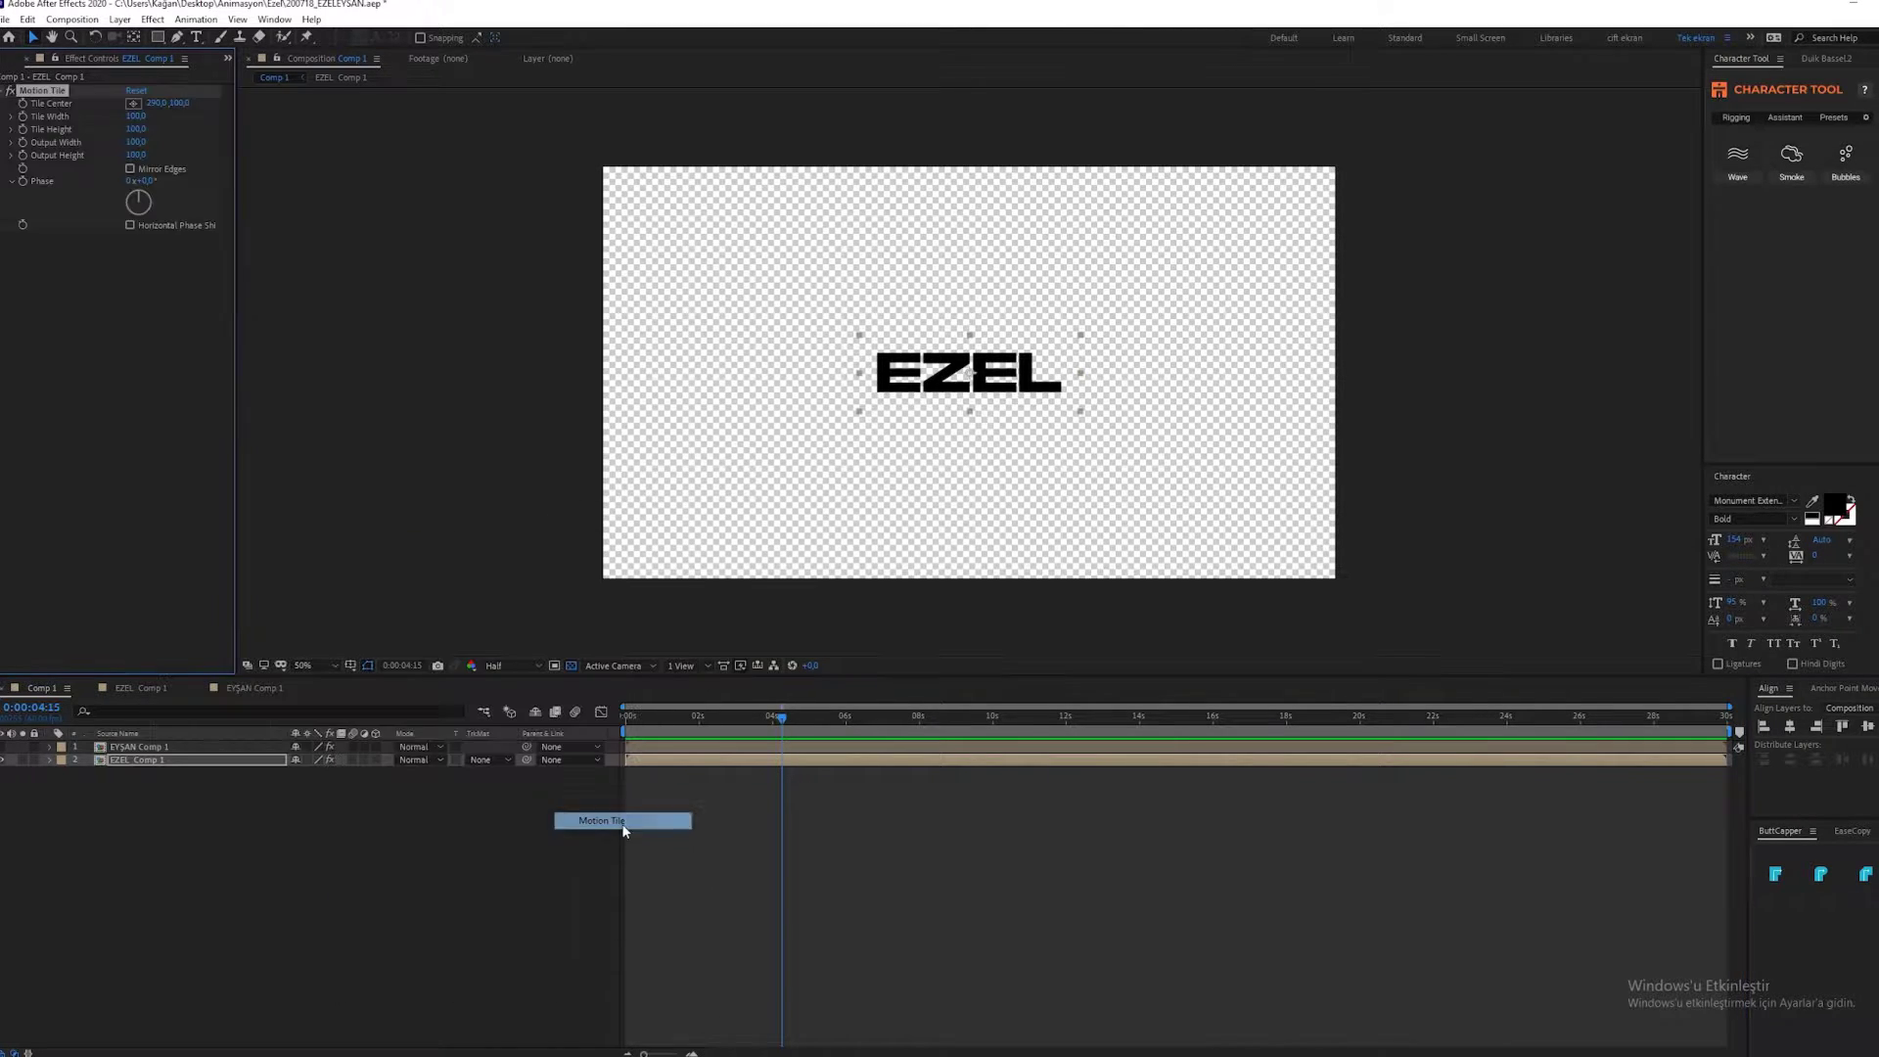
pyautogui.click(136, 154)
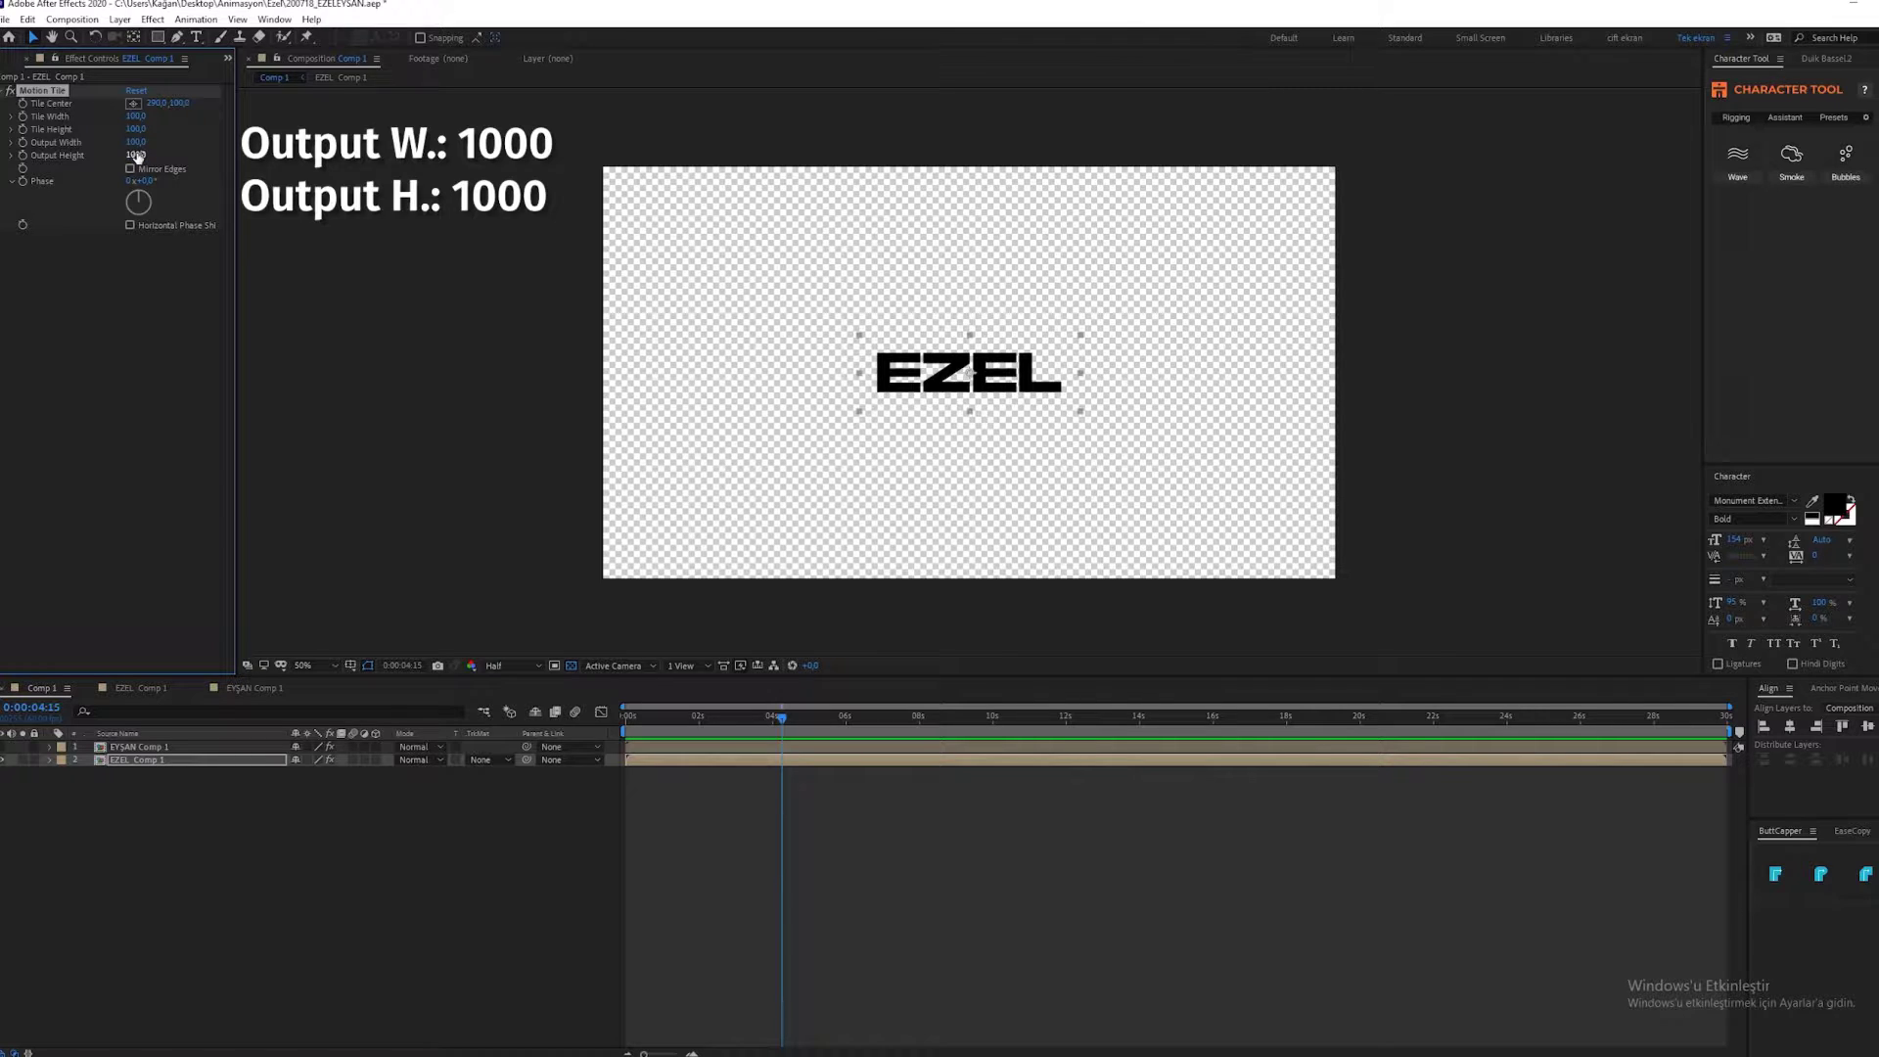
pyautogui.press('Tab')
pyautogui.write('1000')
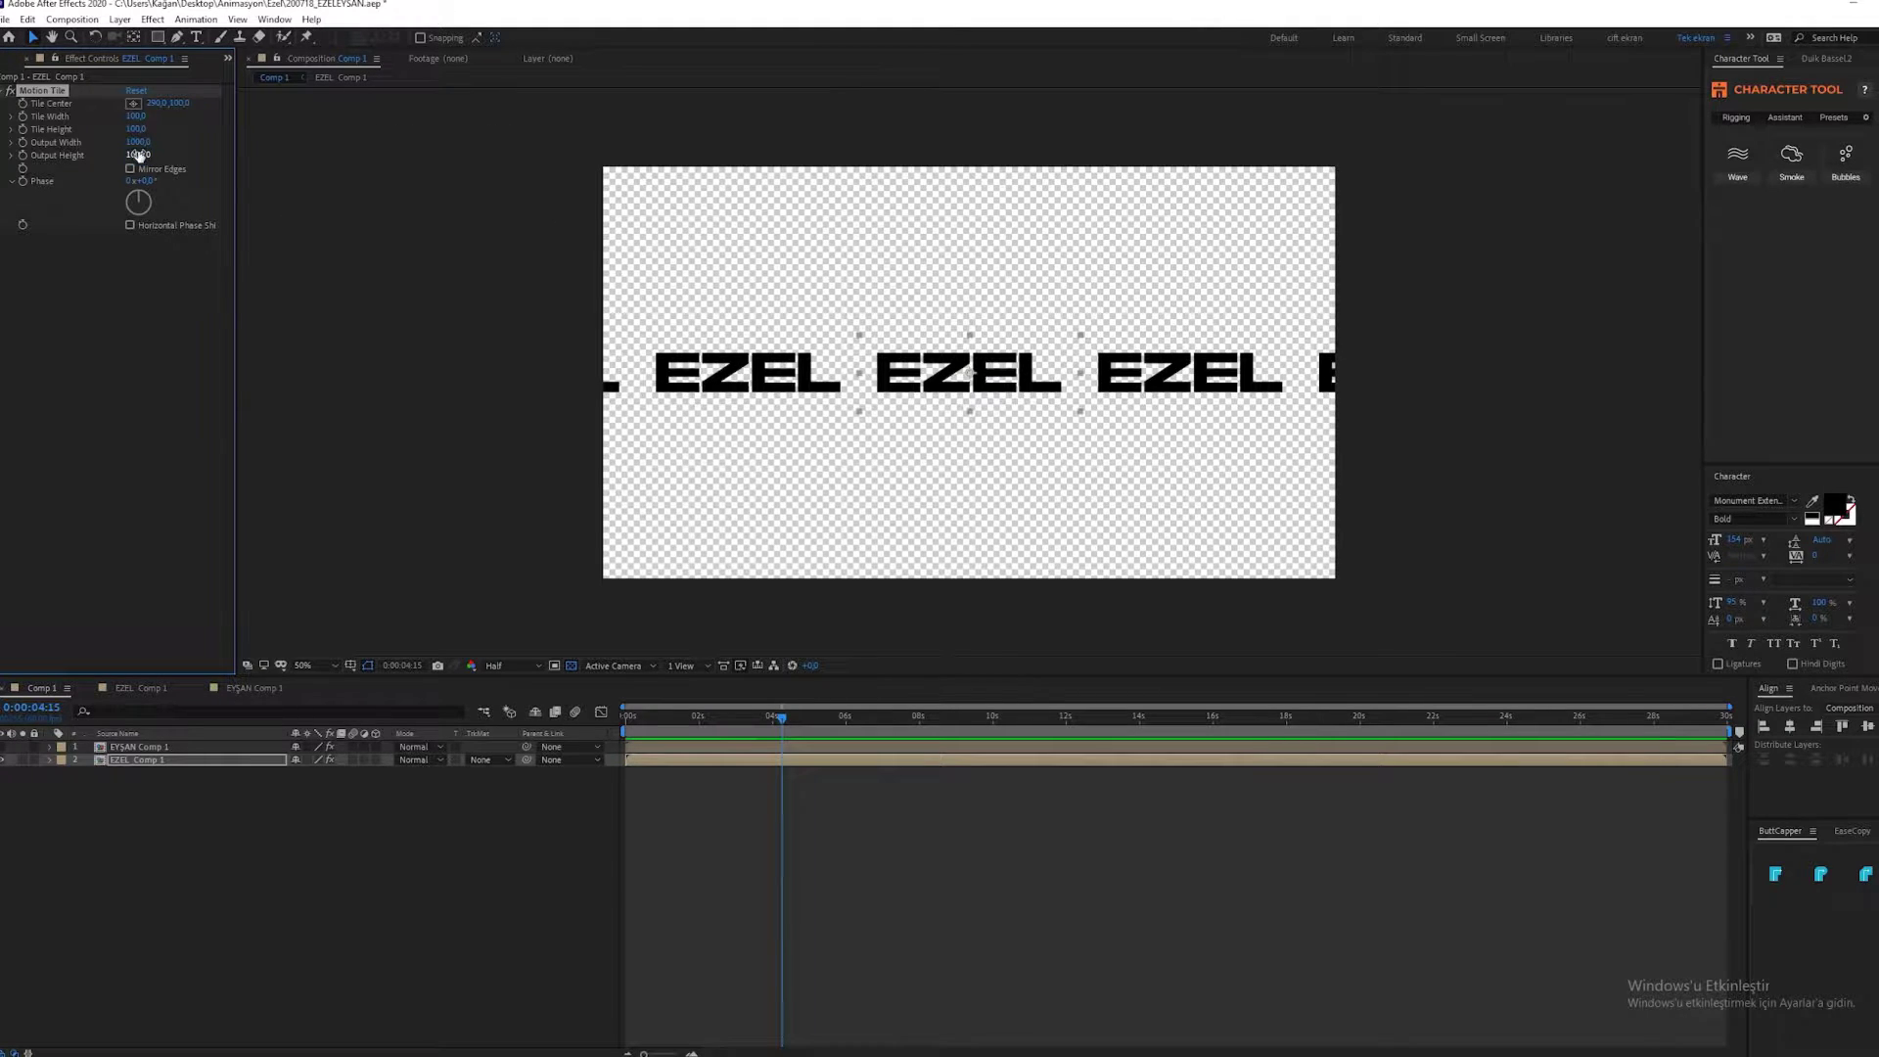
pyautogui.press('Return')
pyautogui.click(152, 453)
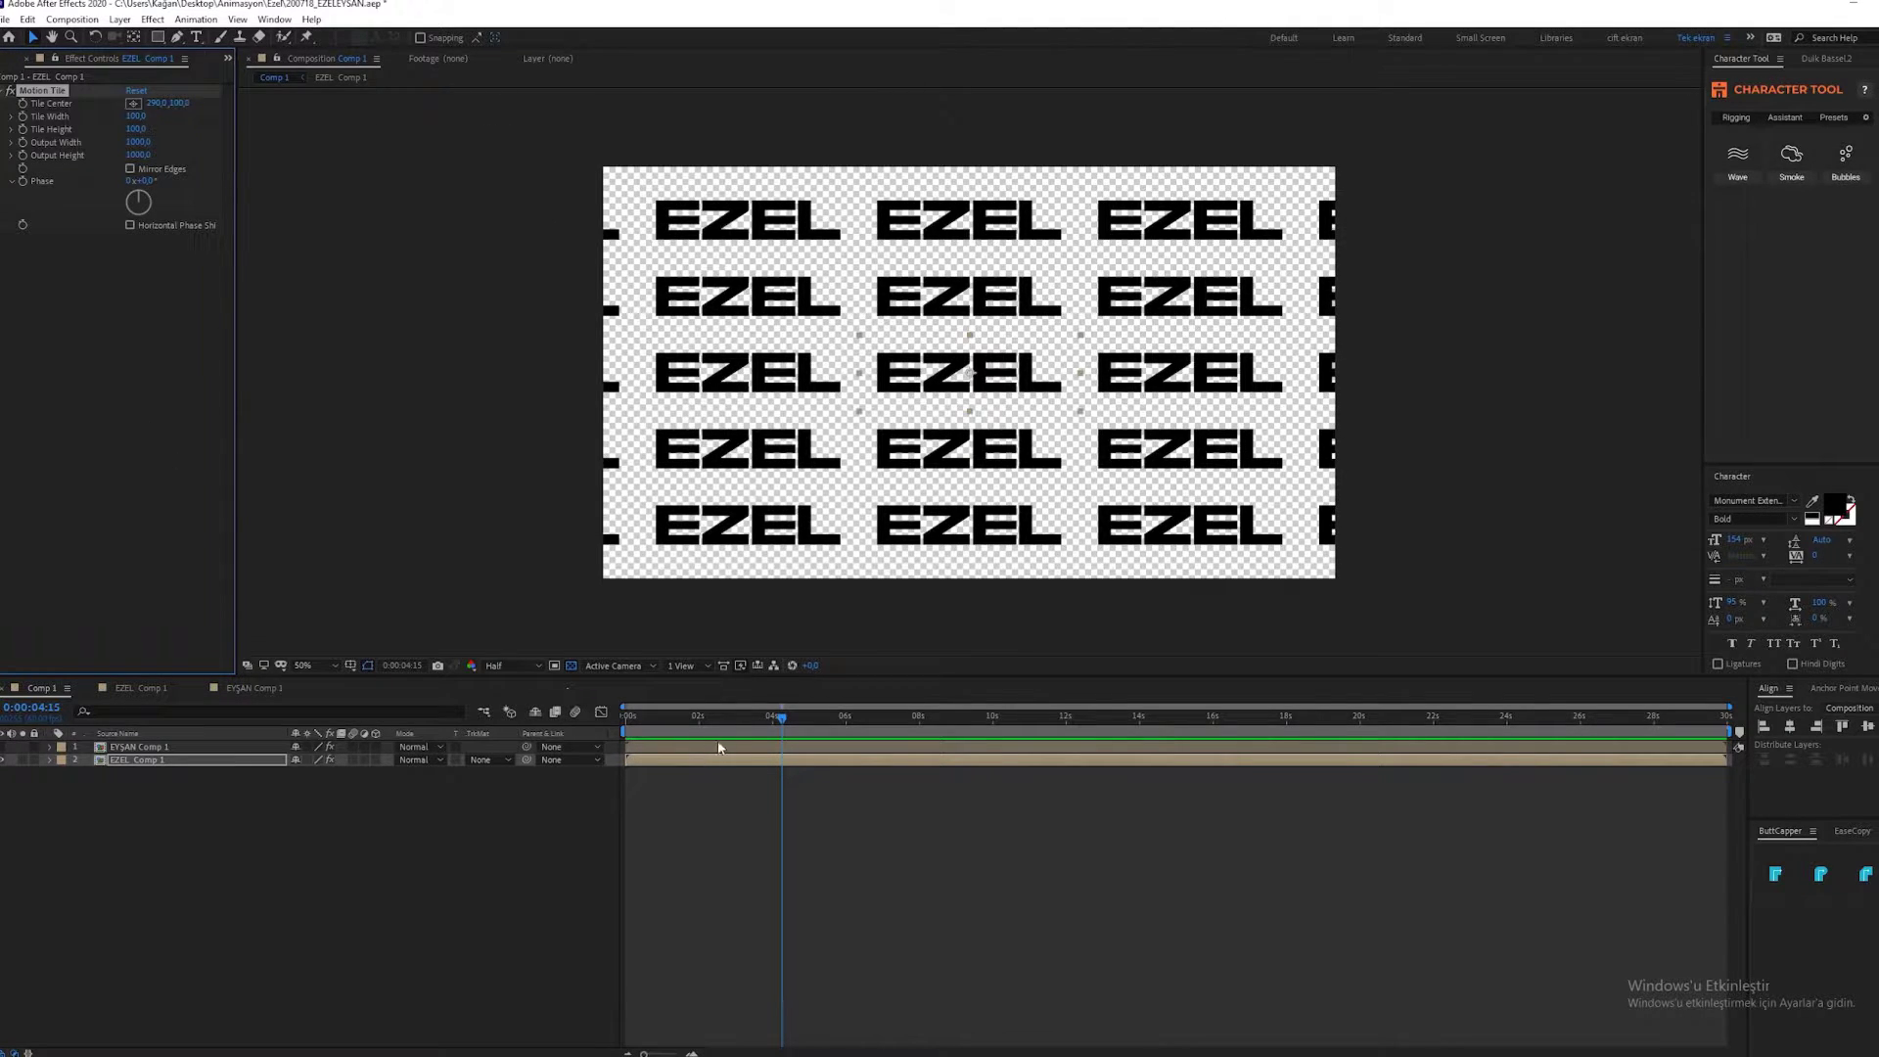
pyautogui.moveTo(782, 719); pyautogui.dragTo(614, 724)
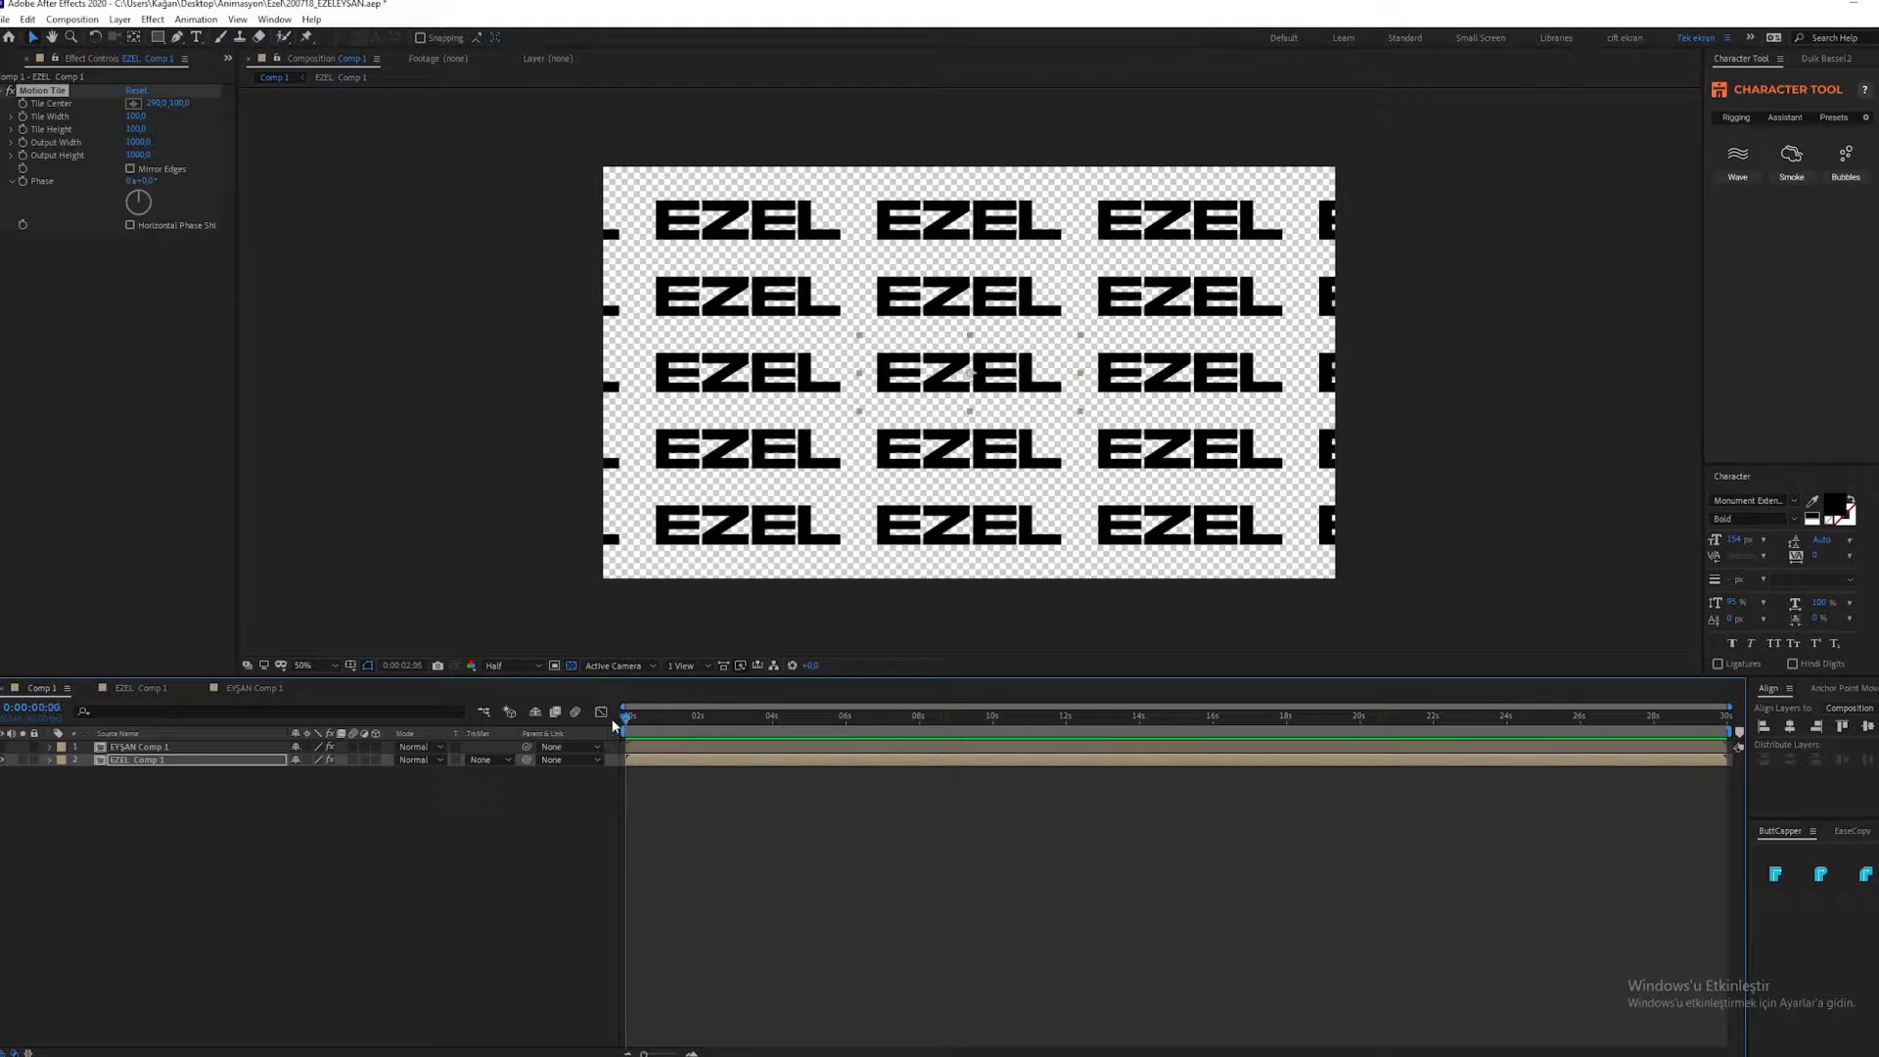
# At about 10 seconds, drag EZEL's Tile Center far to the right, then stop the preview.
pyautogui.click(26, 112)
pyautogui.moveTo(627, 720); pyautogui.dragTo(995, 730)
pyautogui.moveTo(160, 101); pyautogui.dragTo(1422, 372)
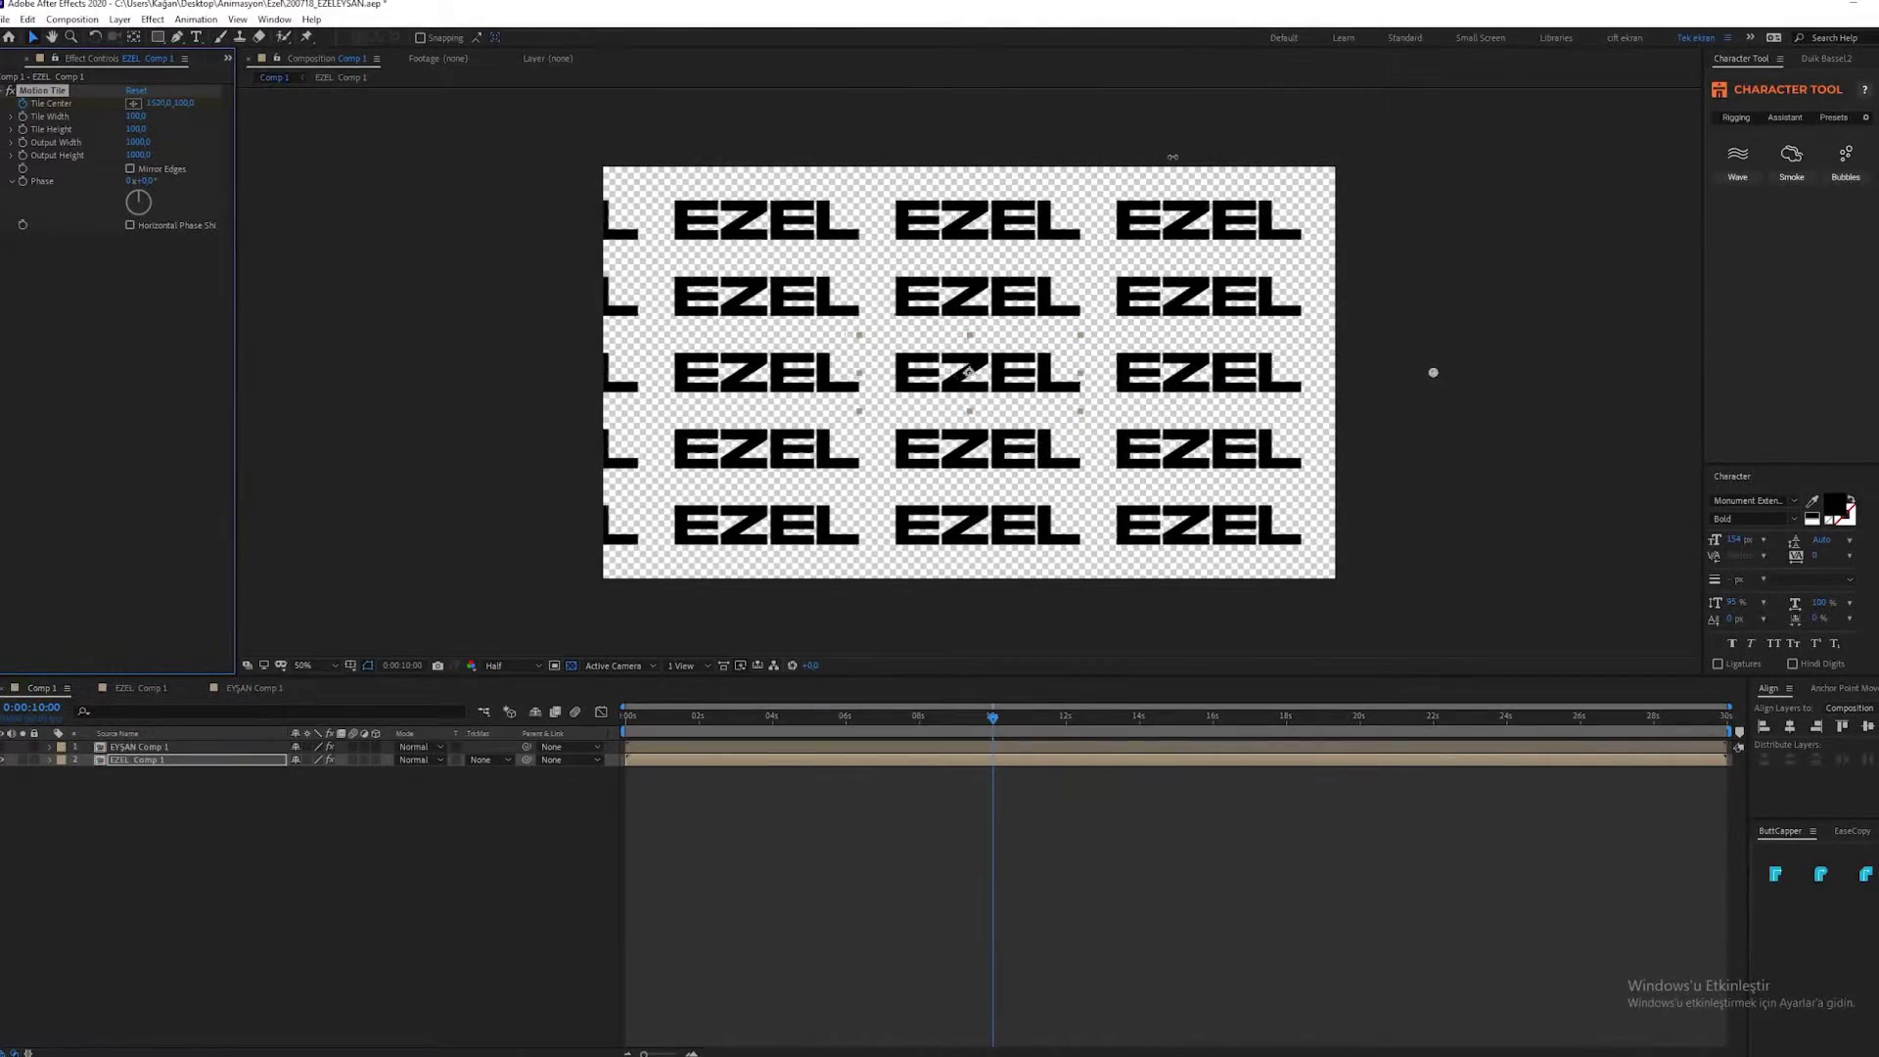
pyautogui.moveTo(1422, 372); pyautogui.dragTo(1633, 372)
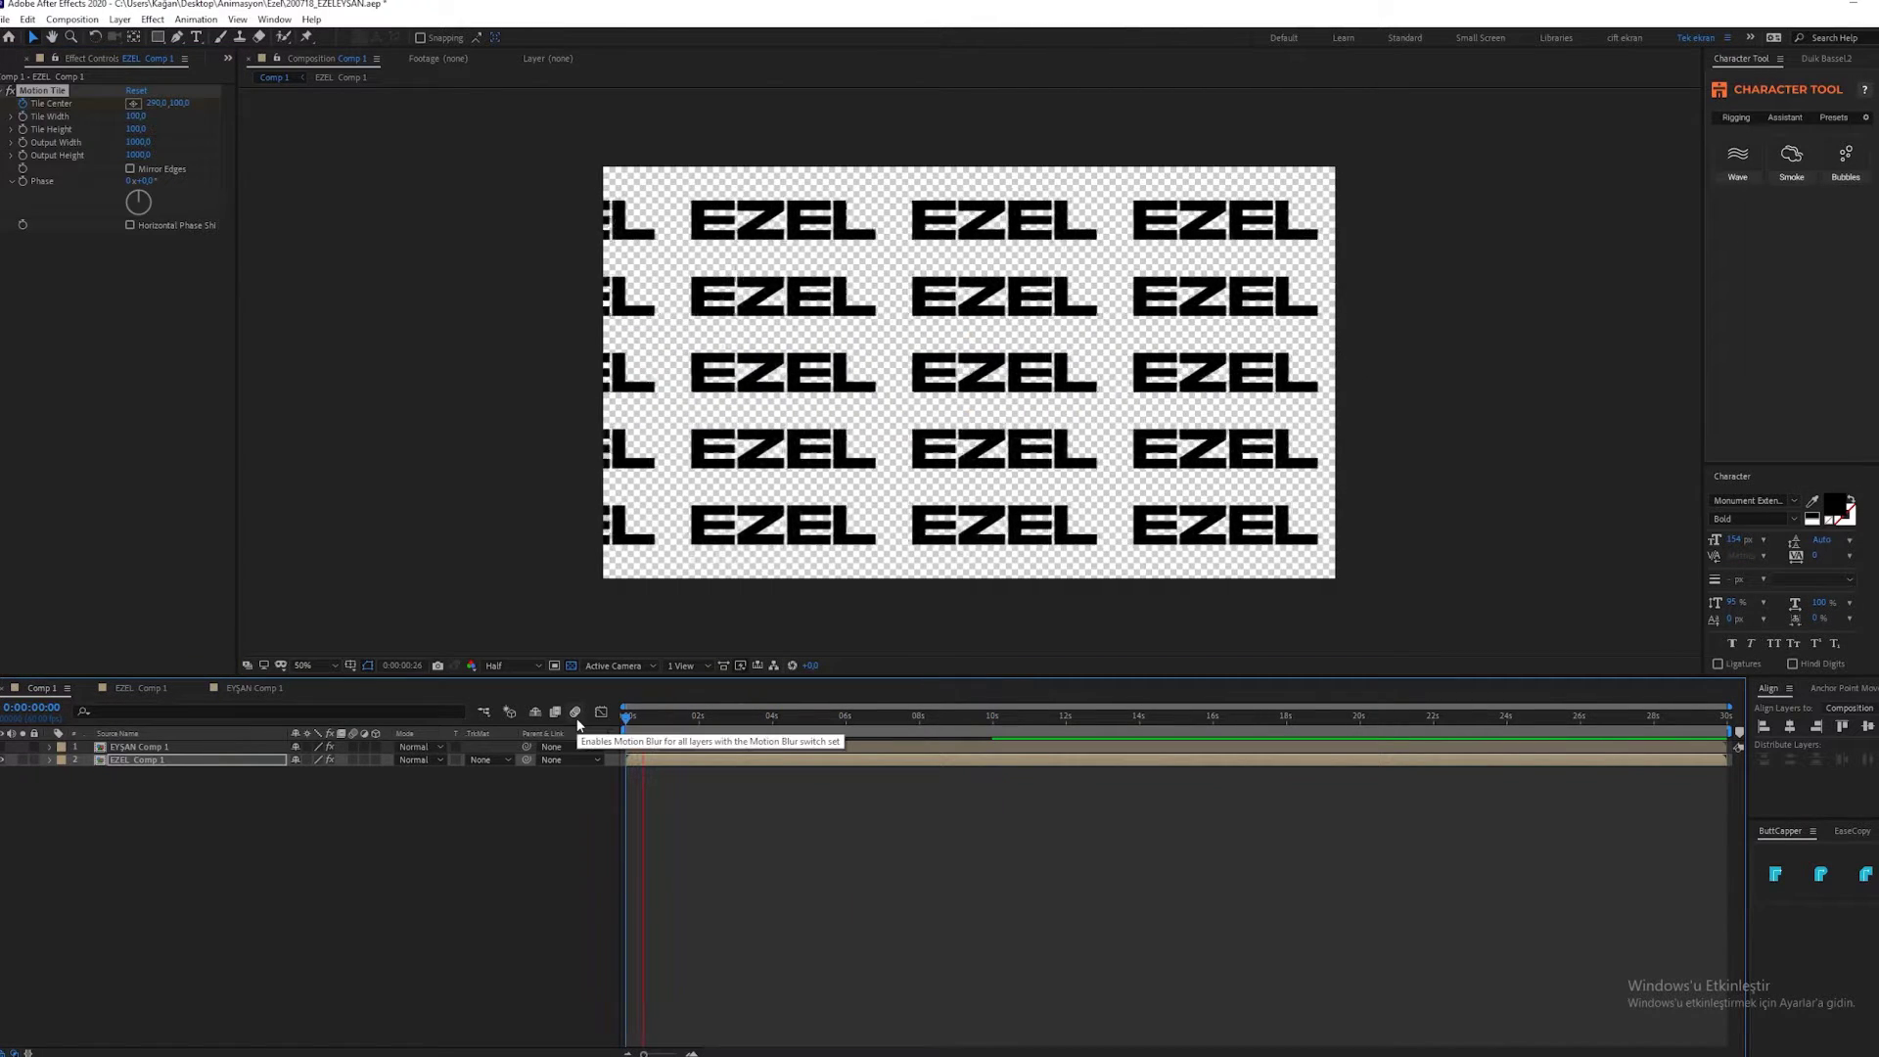
pyautogui.press('space')
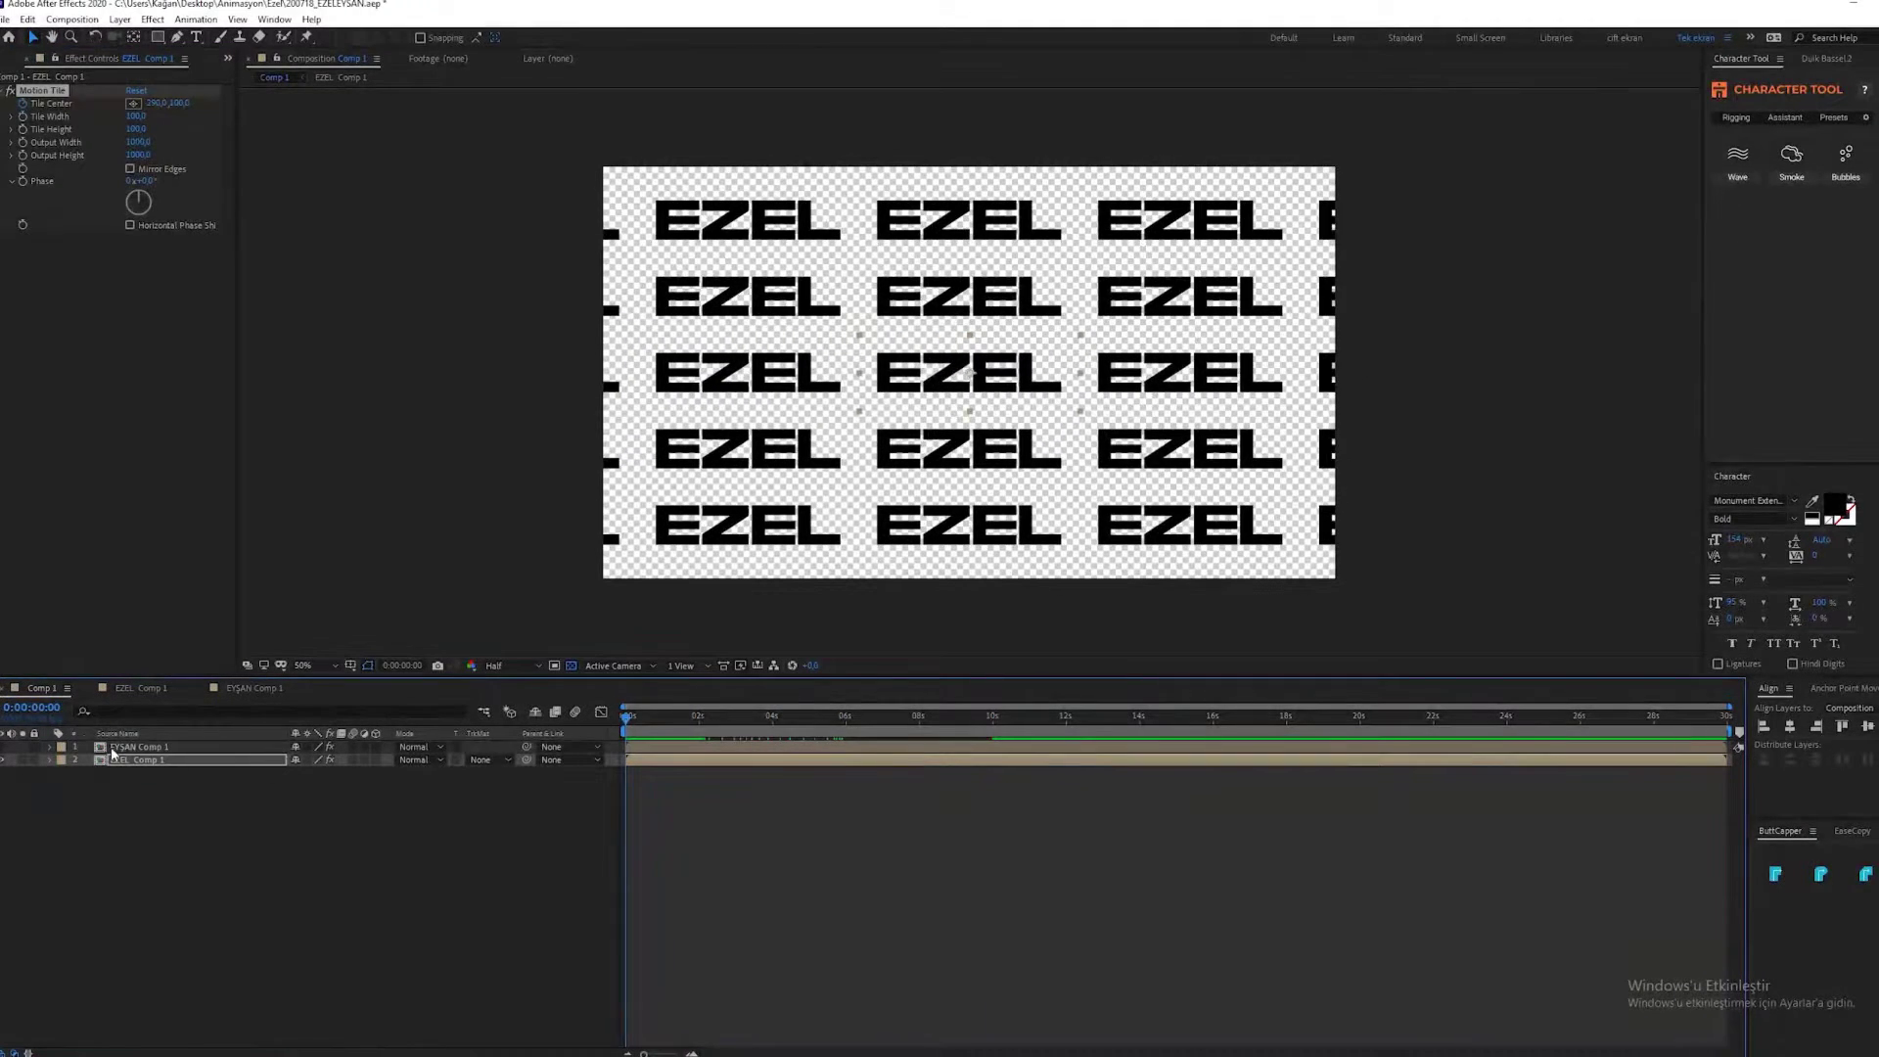
# Show the EYŞAN layer, then set EZEL's Tile Center X to 2031 at the 10-second keyframe.
pyautogui.click(113, 747)
pyautogui.click(4, 747)
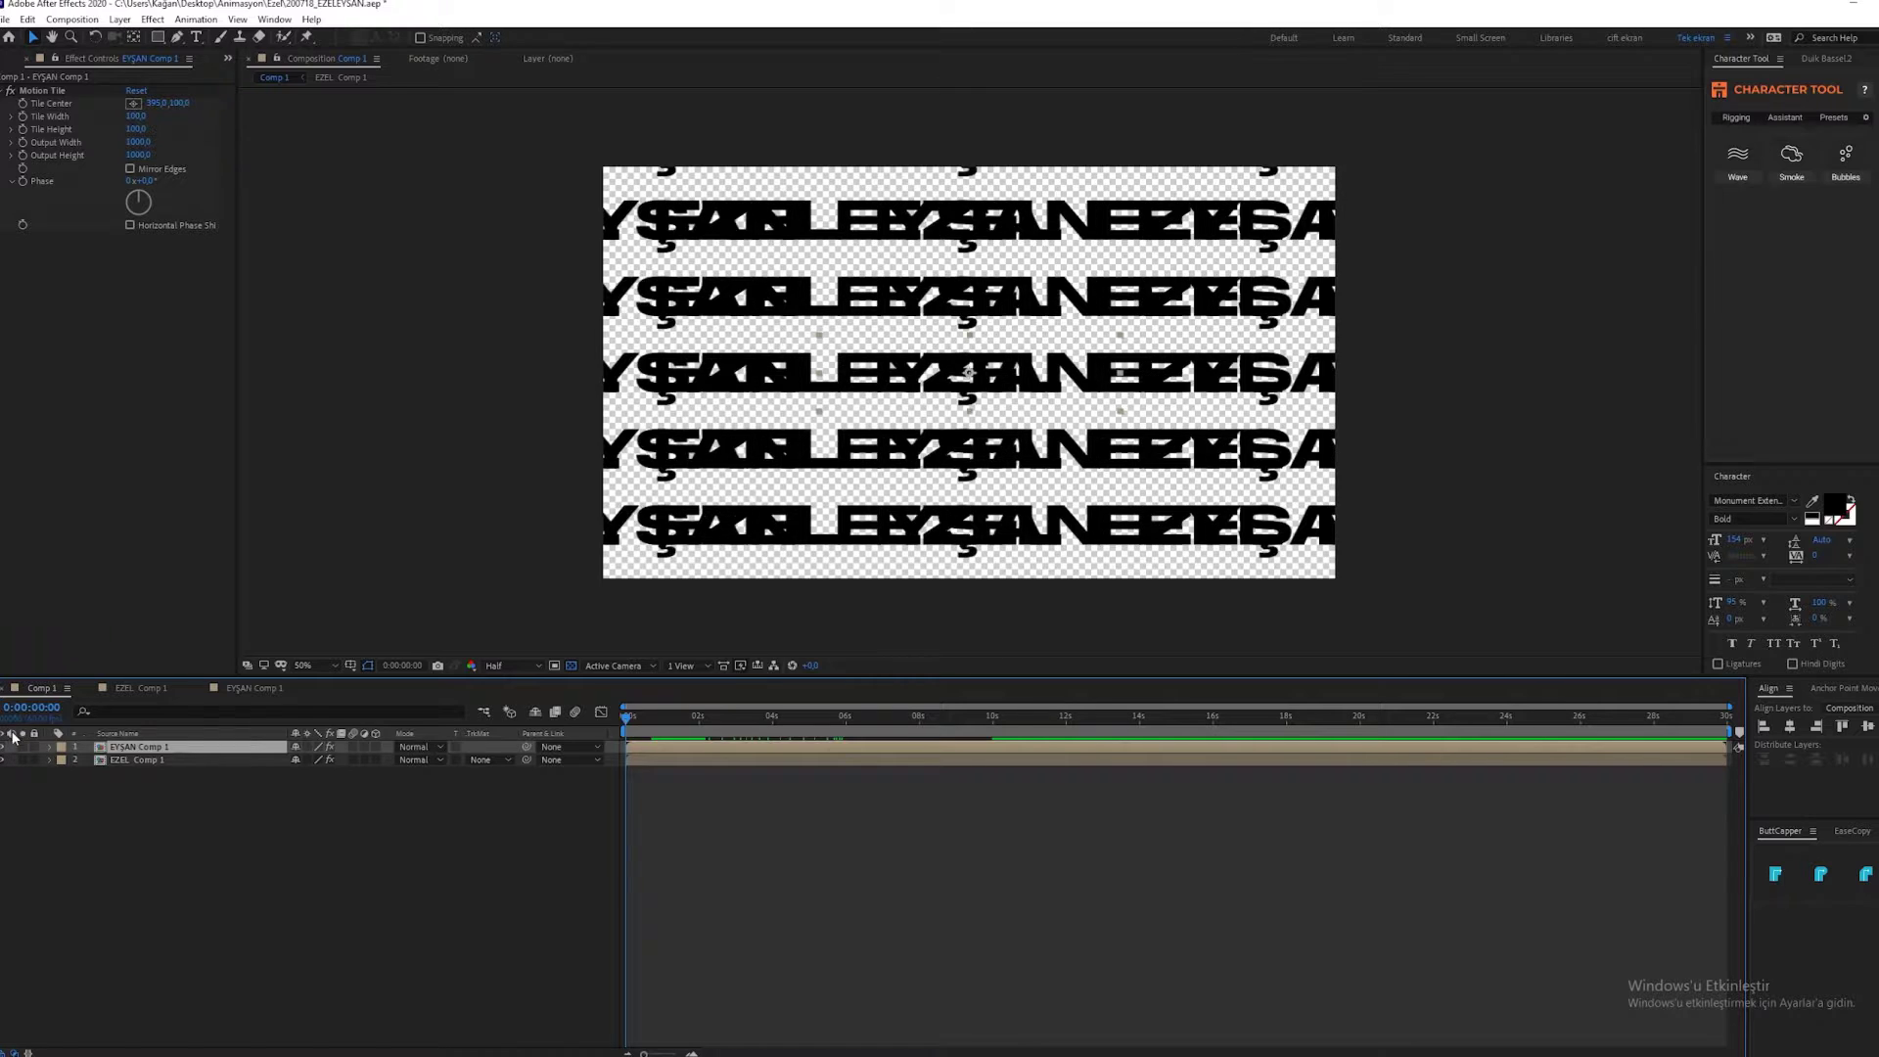
pyautogui.click(22, 105)
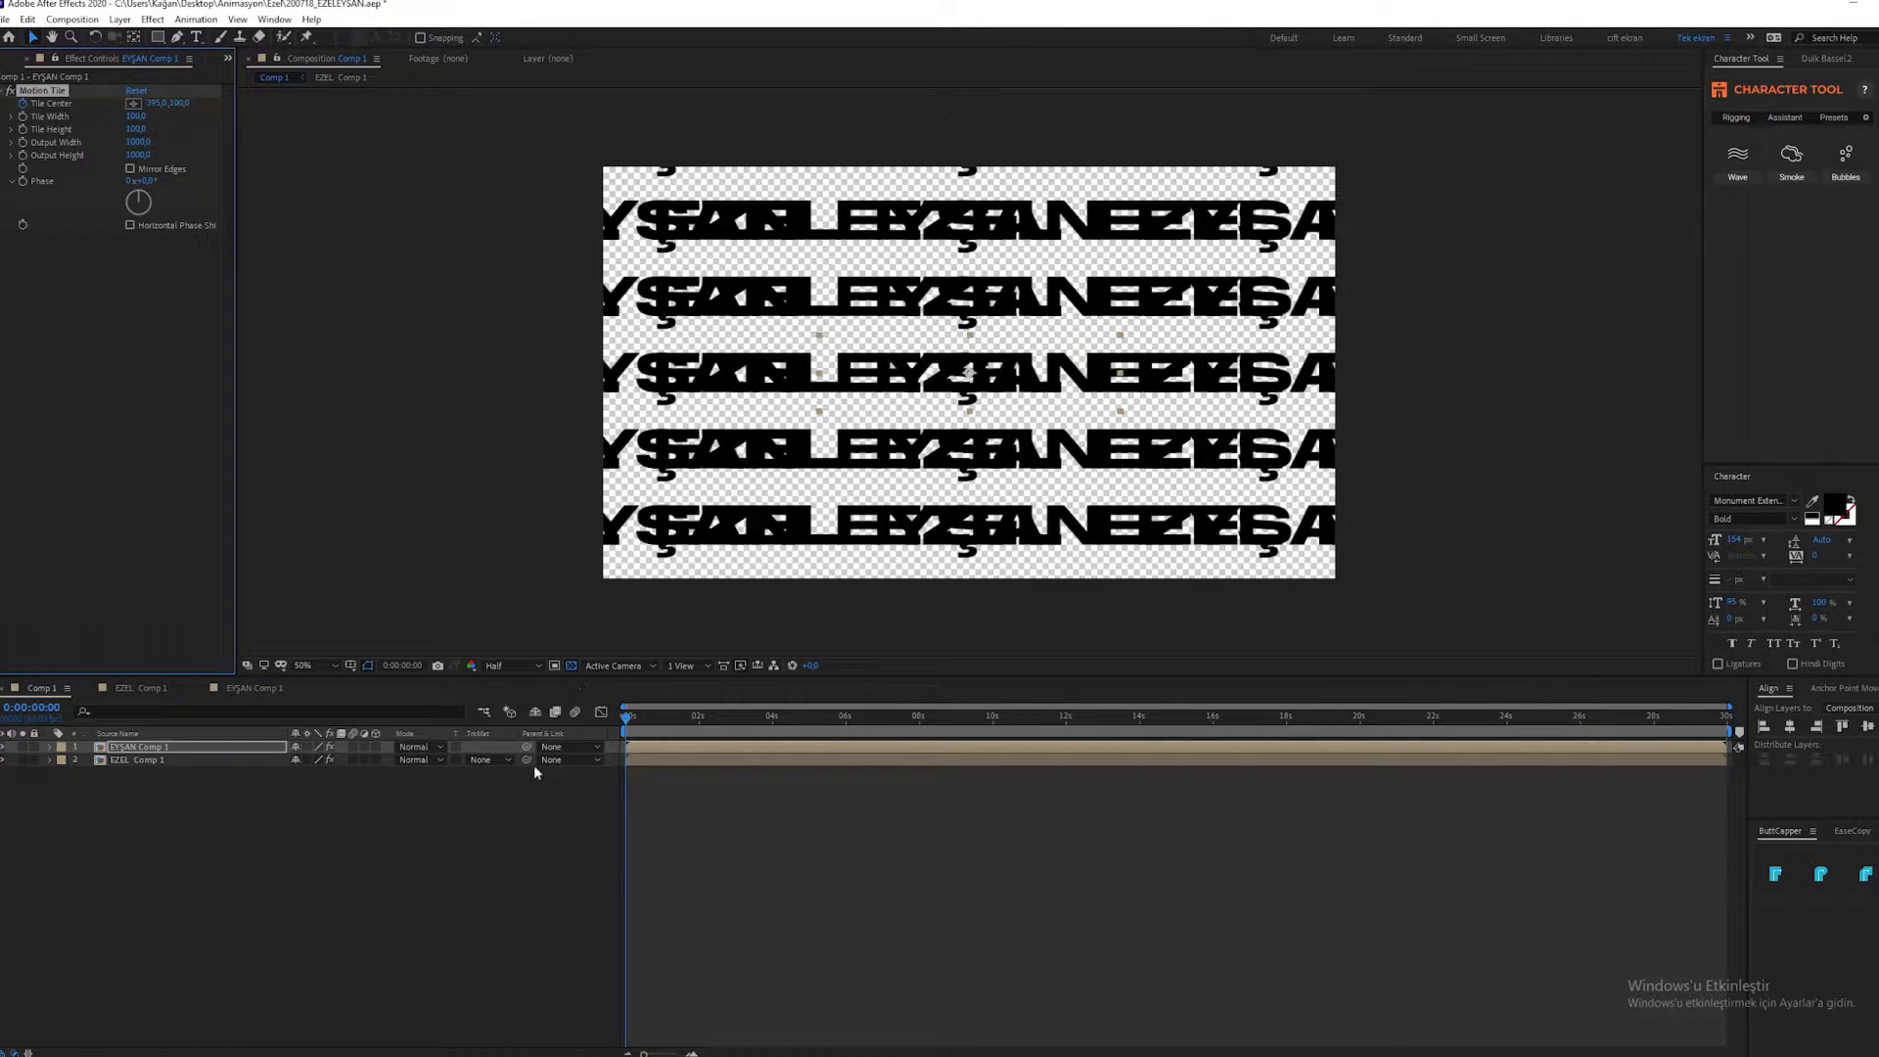
pyautogui.click(161, 762)
pyautogui.press('u')
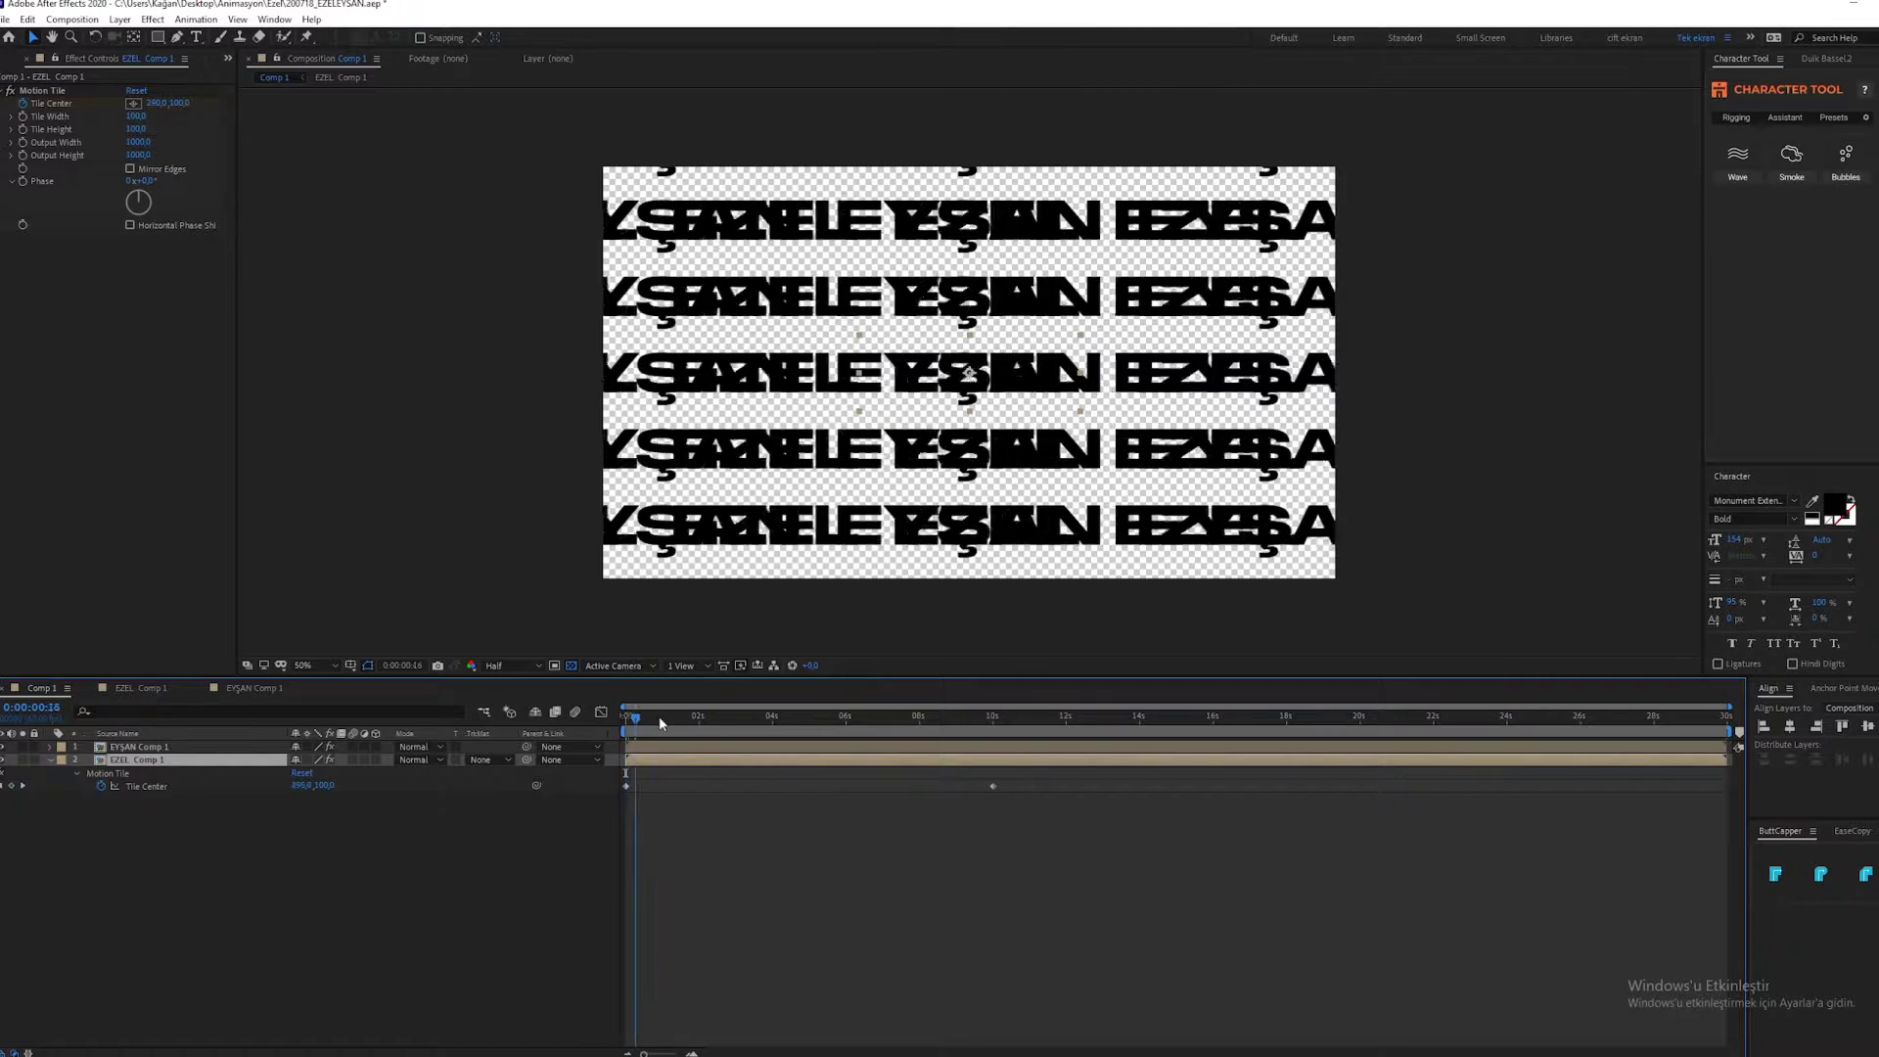
pyautogui.moveTo(627, 725); pyautogui.dragTo(993, 719)
pyautogui.click(160, 103)
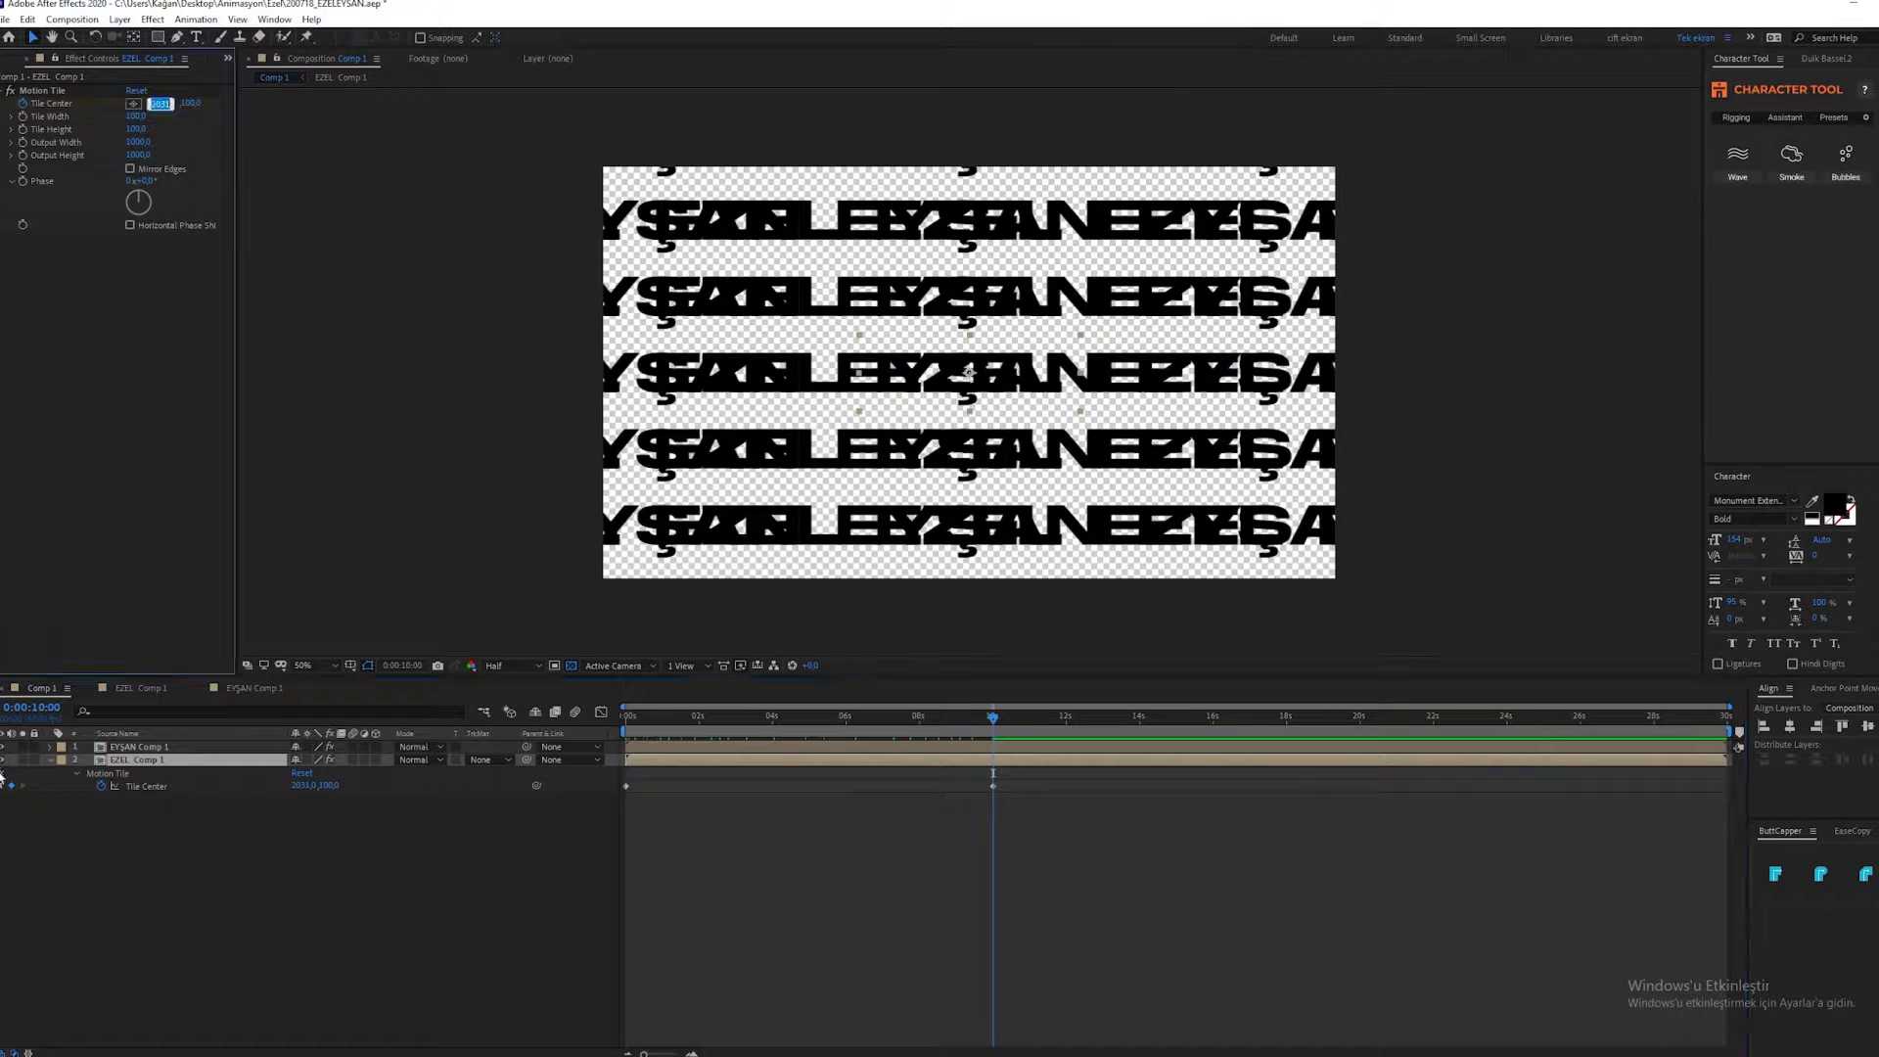
pyautogui.press('Return')
# Keyframe EYŞAN Comp 1's Tile Center moving right, preview the scroll, and show EZEL again.
pyautogui.click(134, 749)
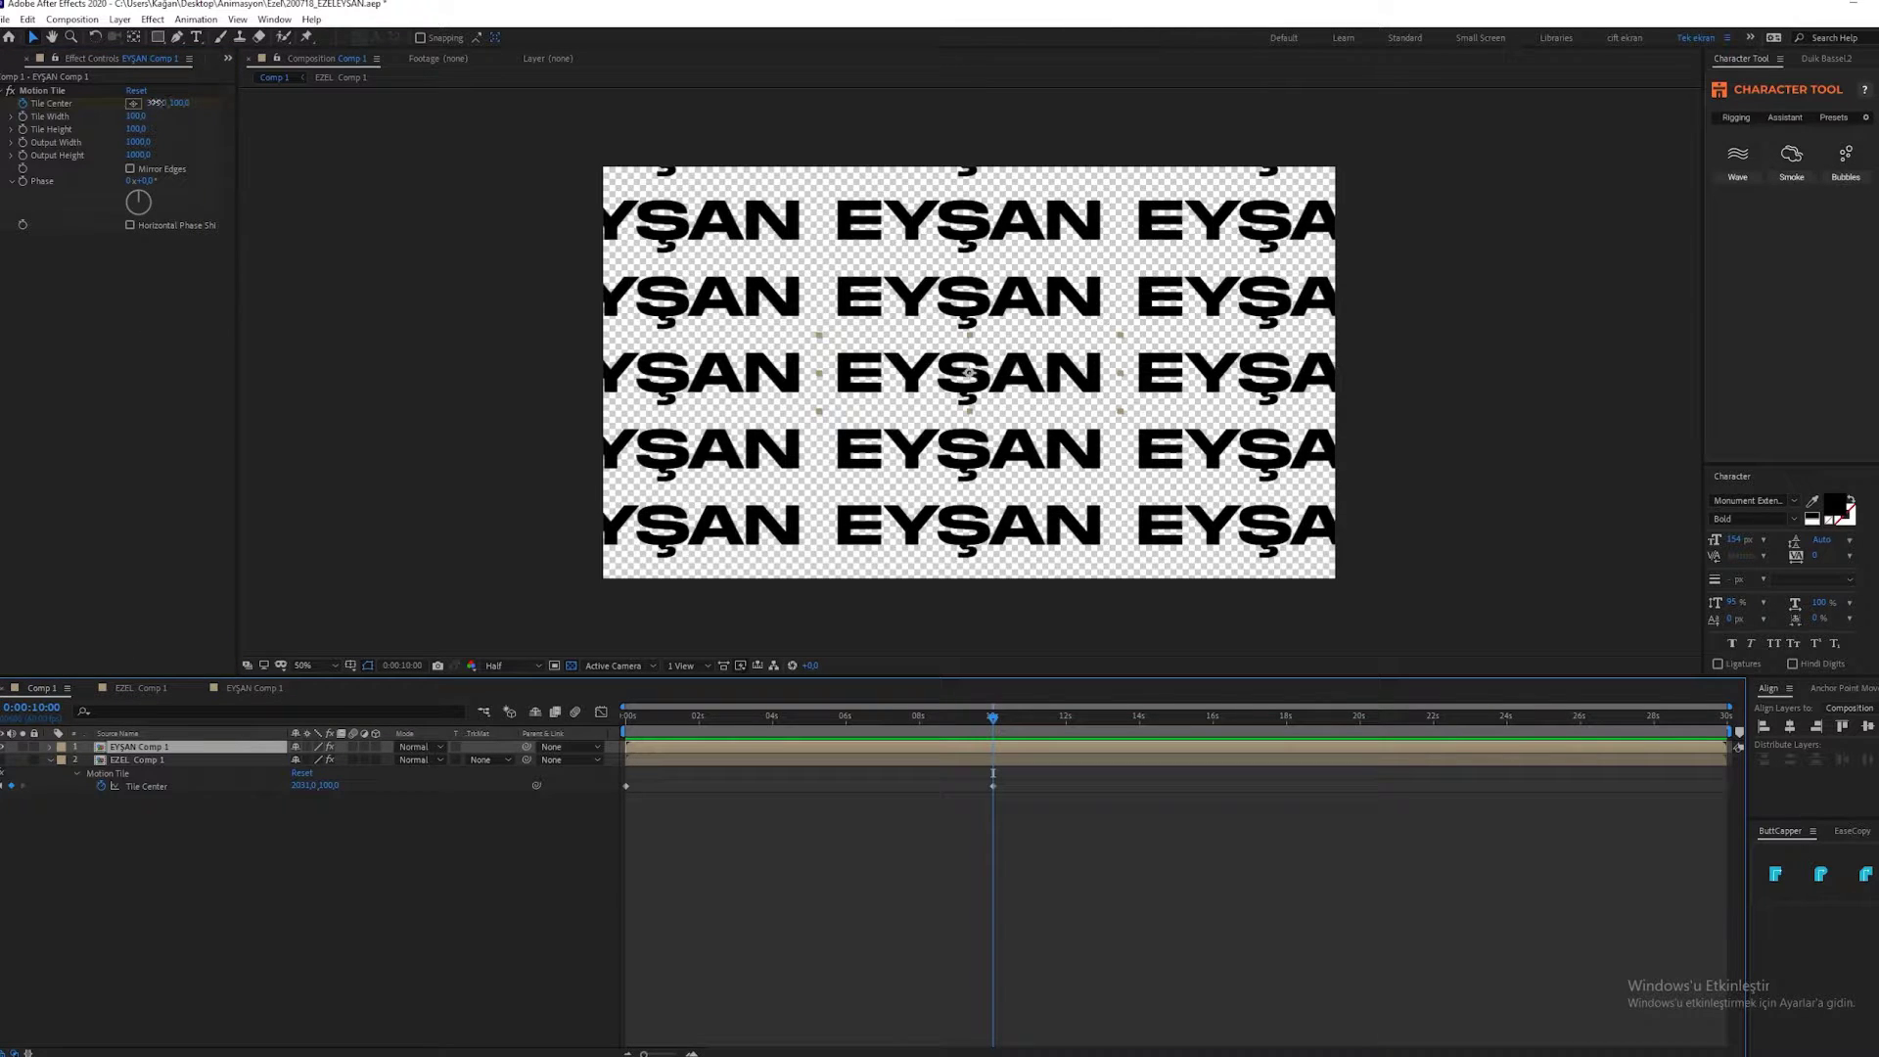
pyautogui.moveTo(156, 102); pyautogui.dragTo(1573, 372)
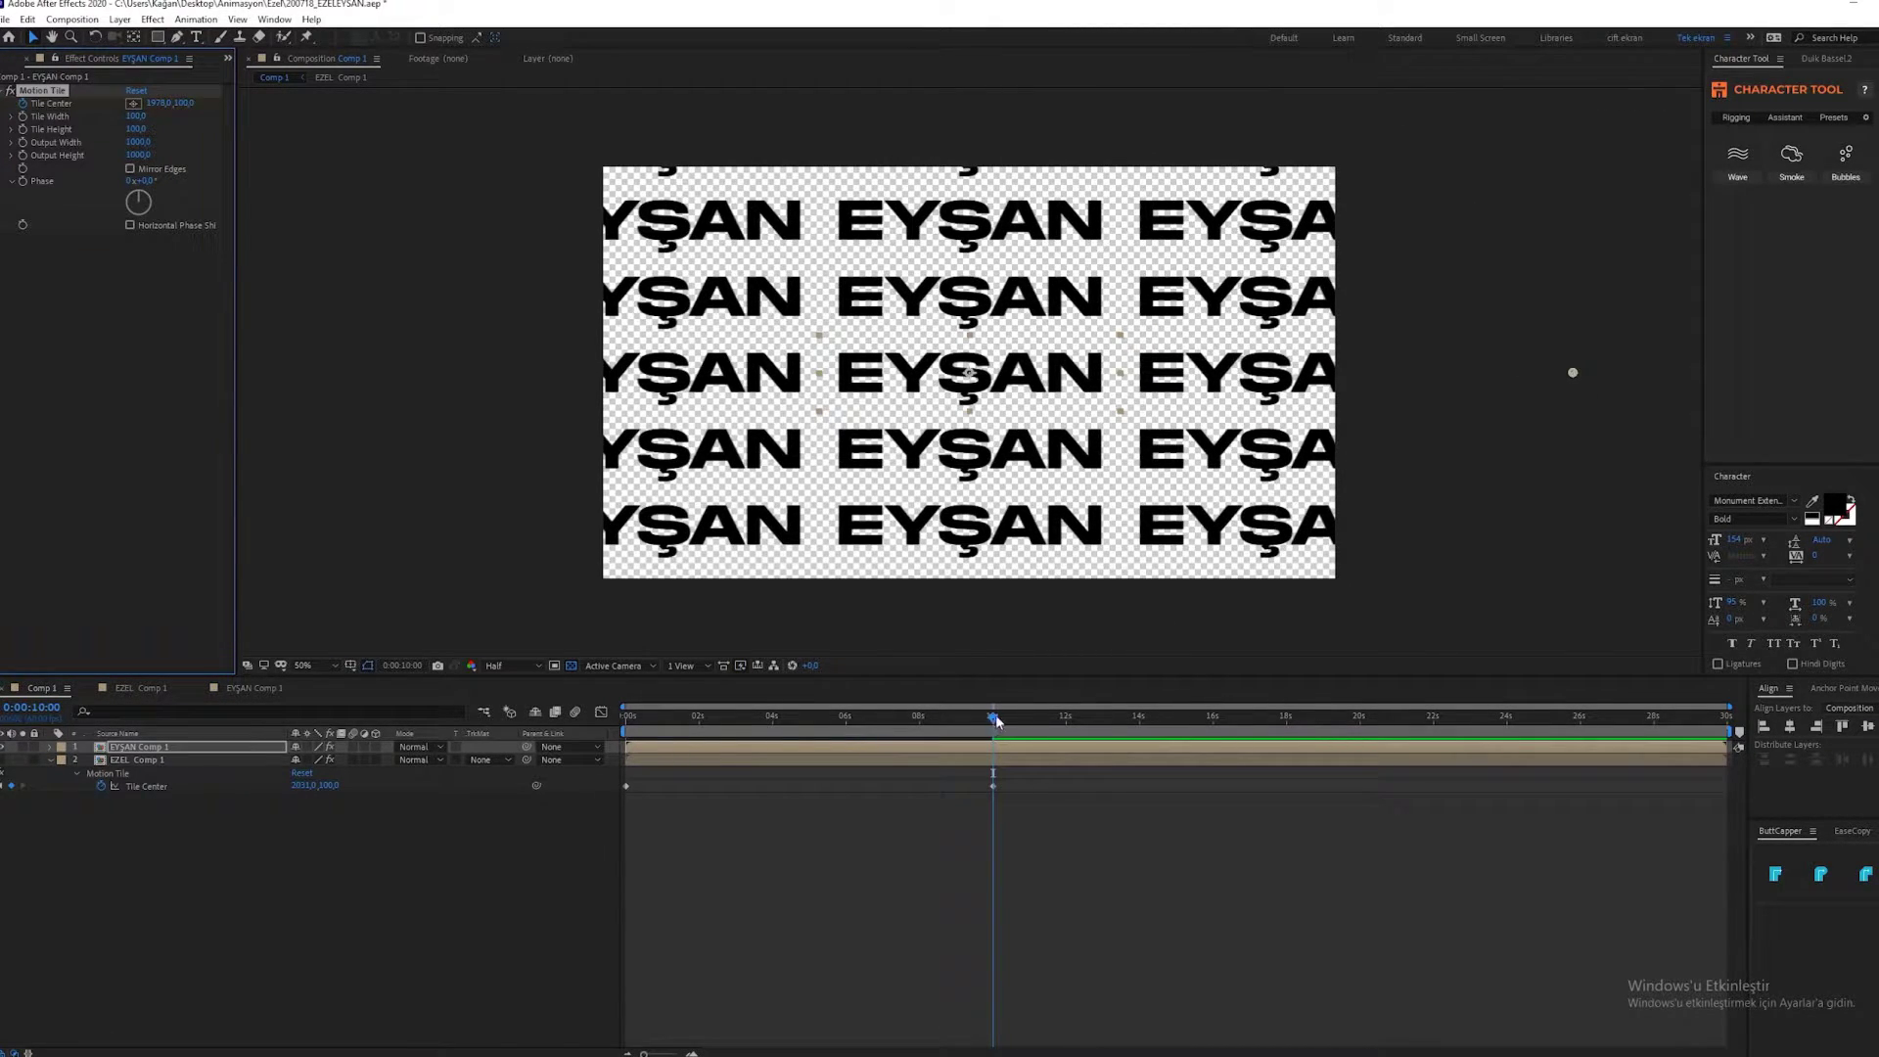
pyautogui.moveTo(994, 719); pyautogui.dragTo(599, 734)
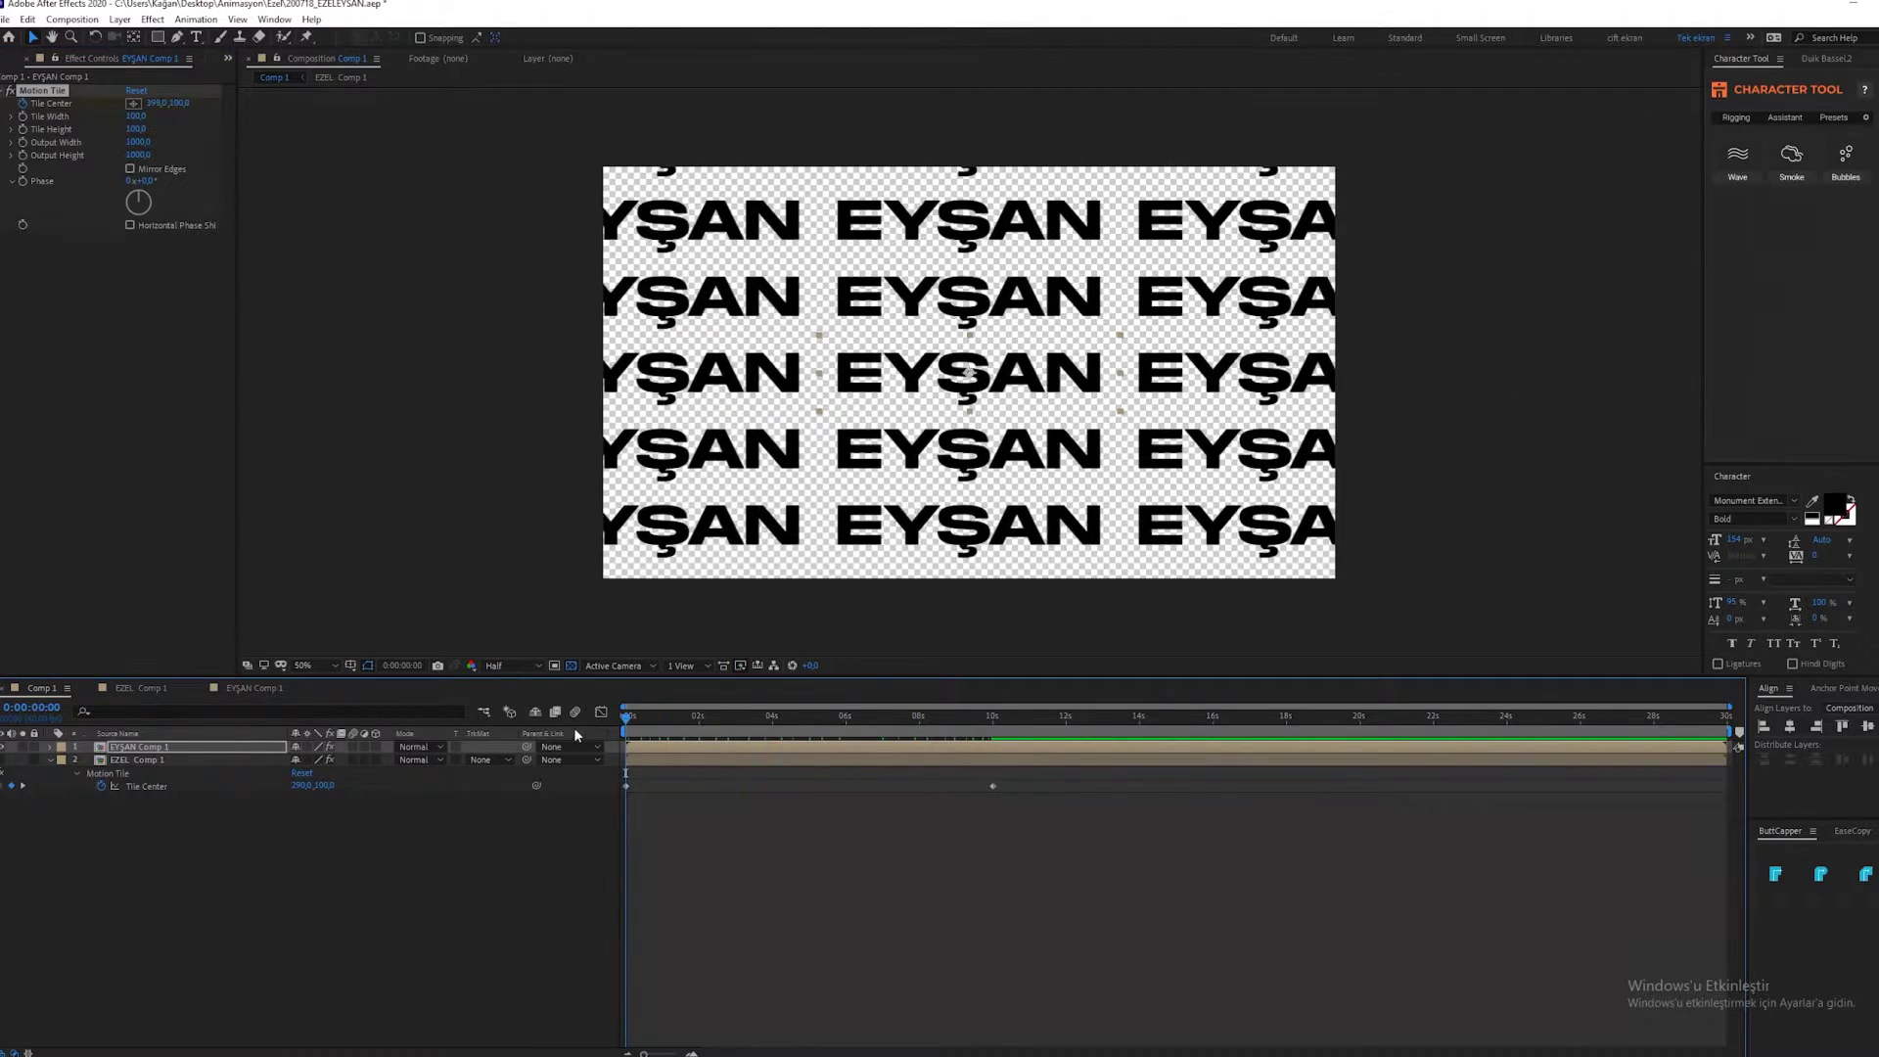
pyautogui.press('space')
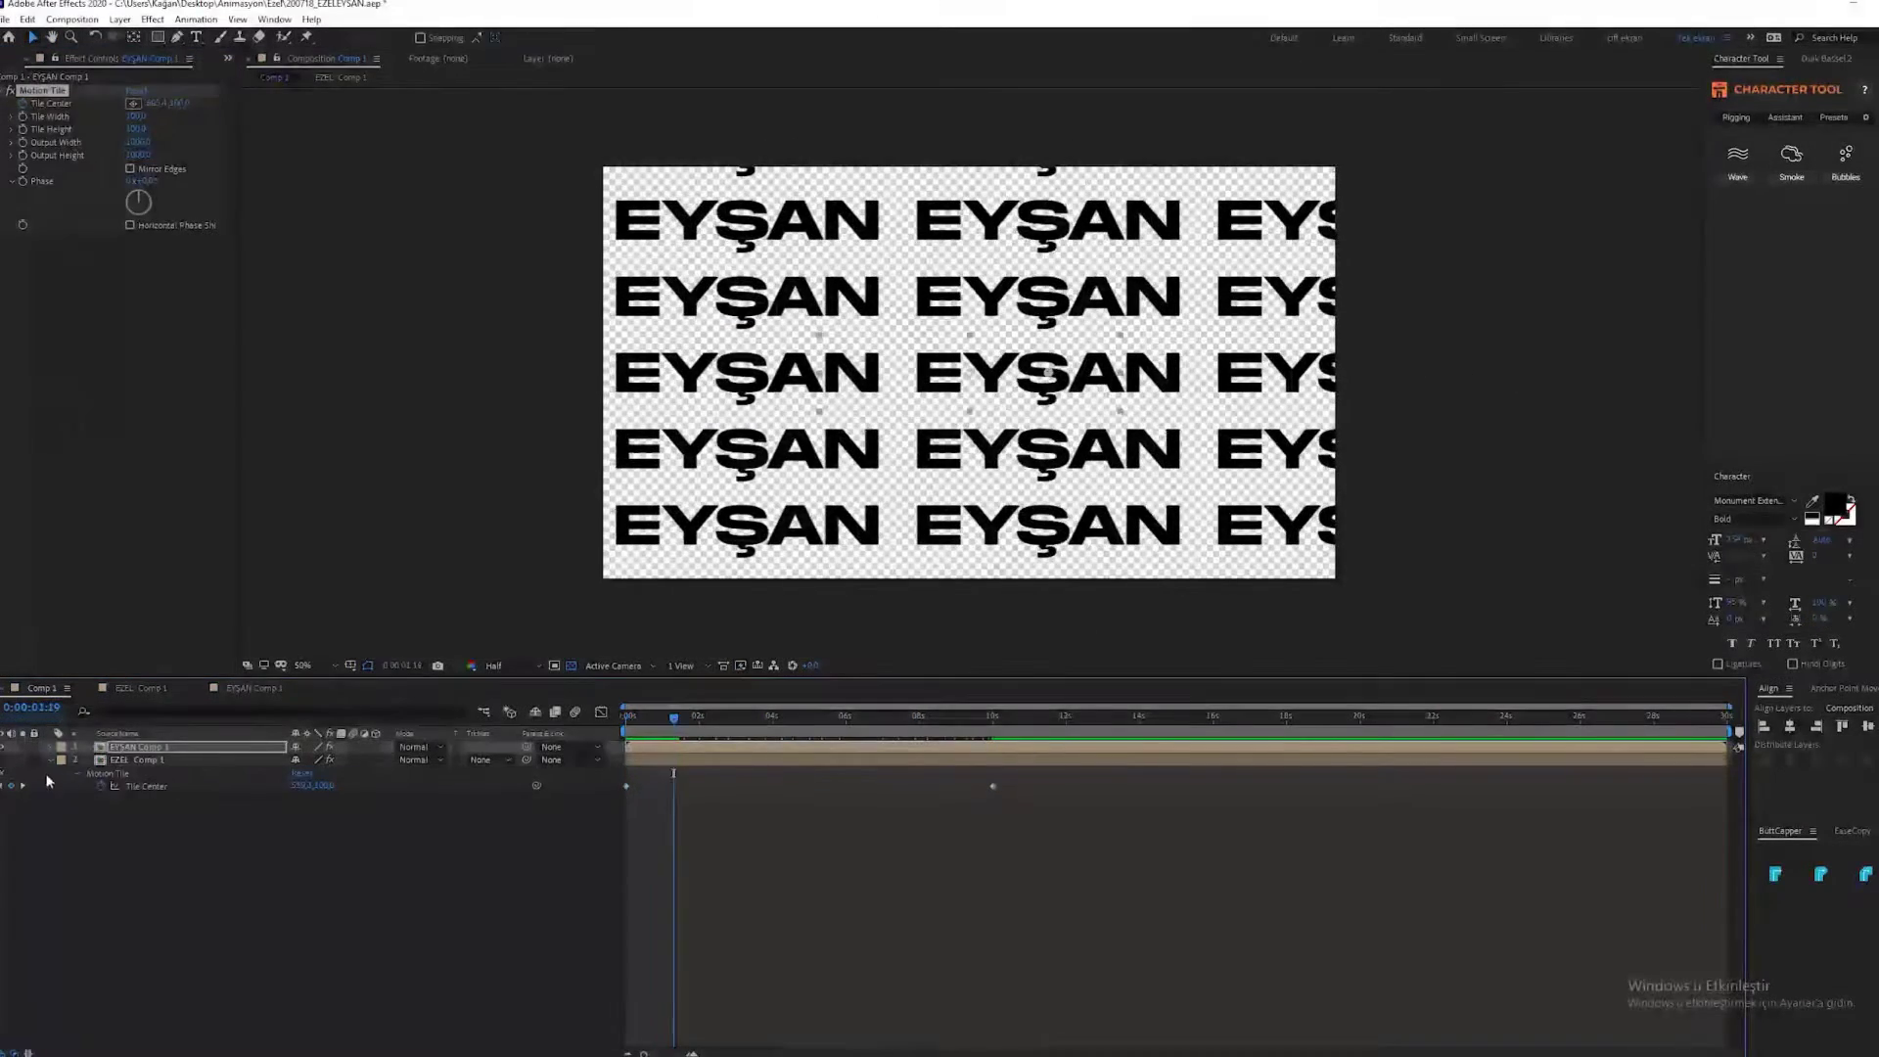
pyautogui.click(3, 760)
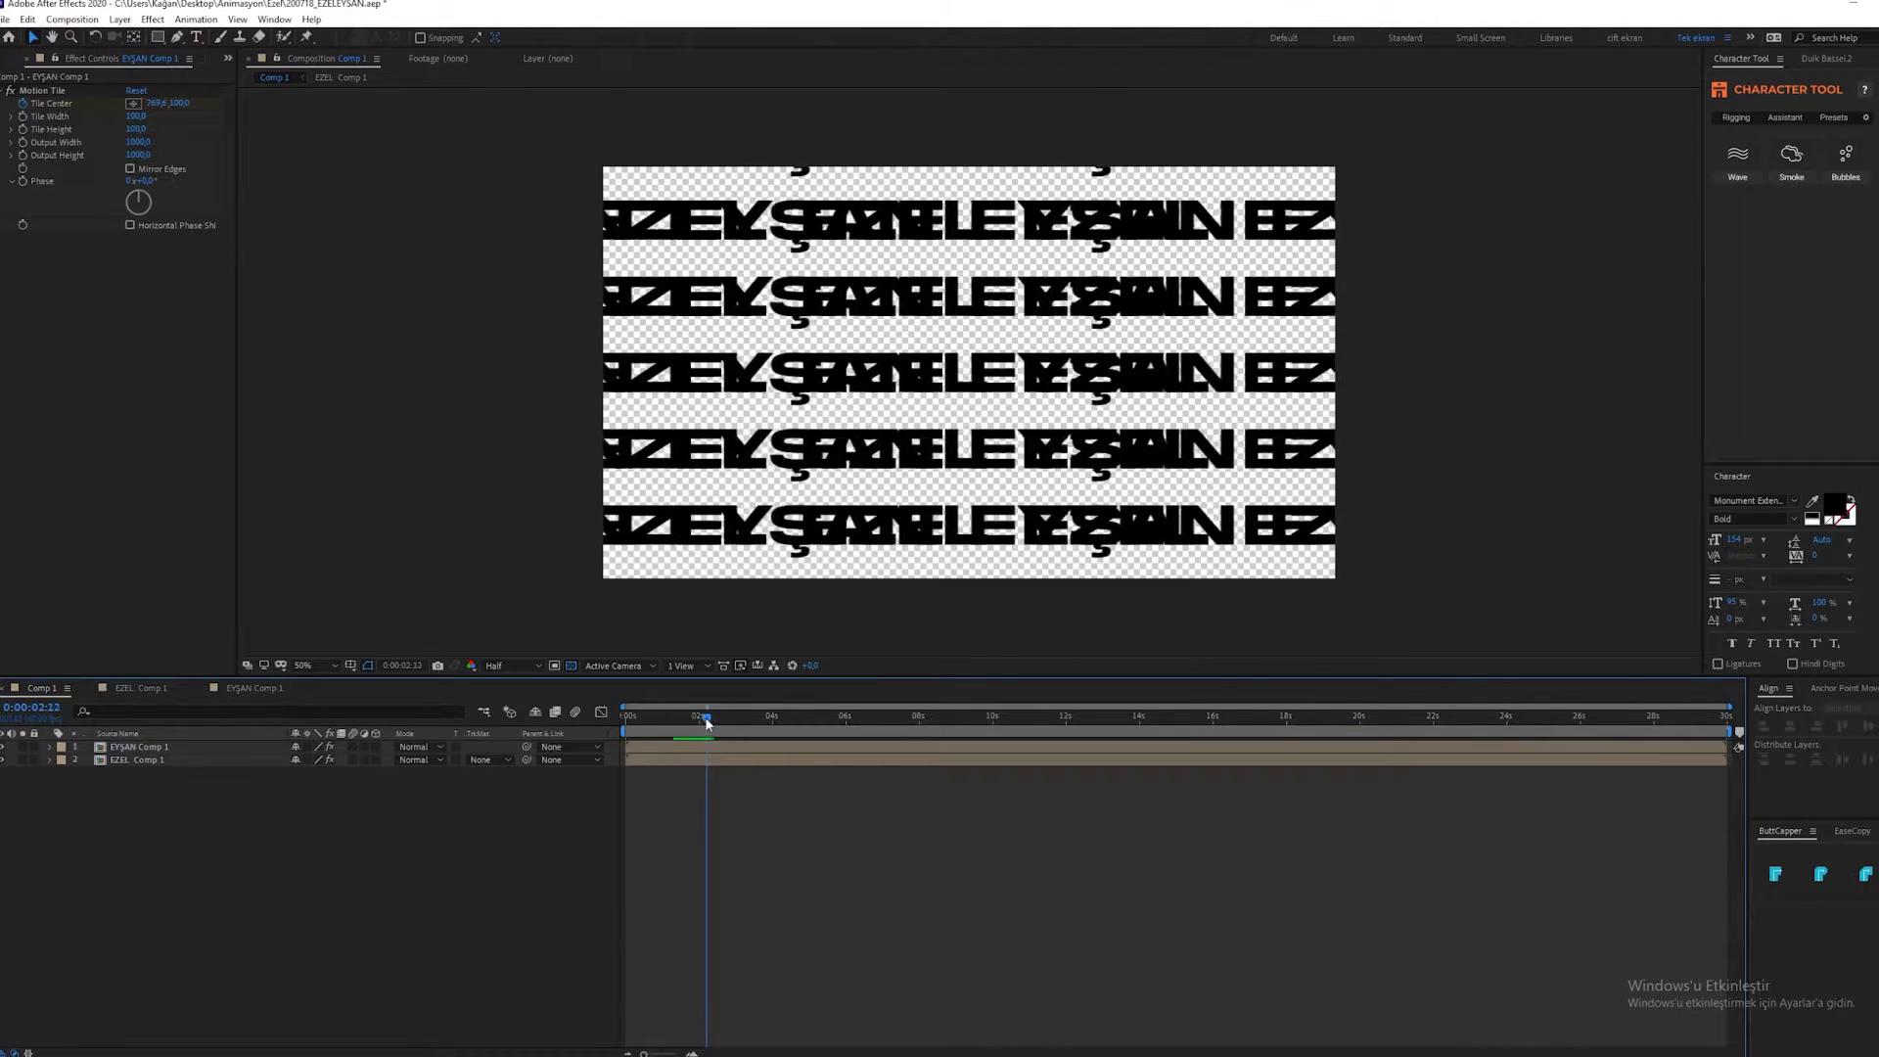
# Reveal Scale on both text layers and reduce EYŞAN Comp 1 to about 84%.
pyautogui.moveTo(713, 720); pyautogui.dragTo(599, 722)
pyautogui.click(146, 759)
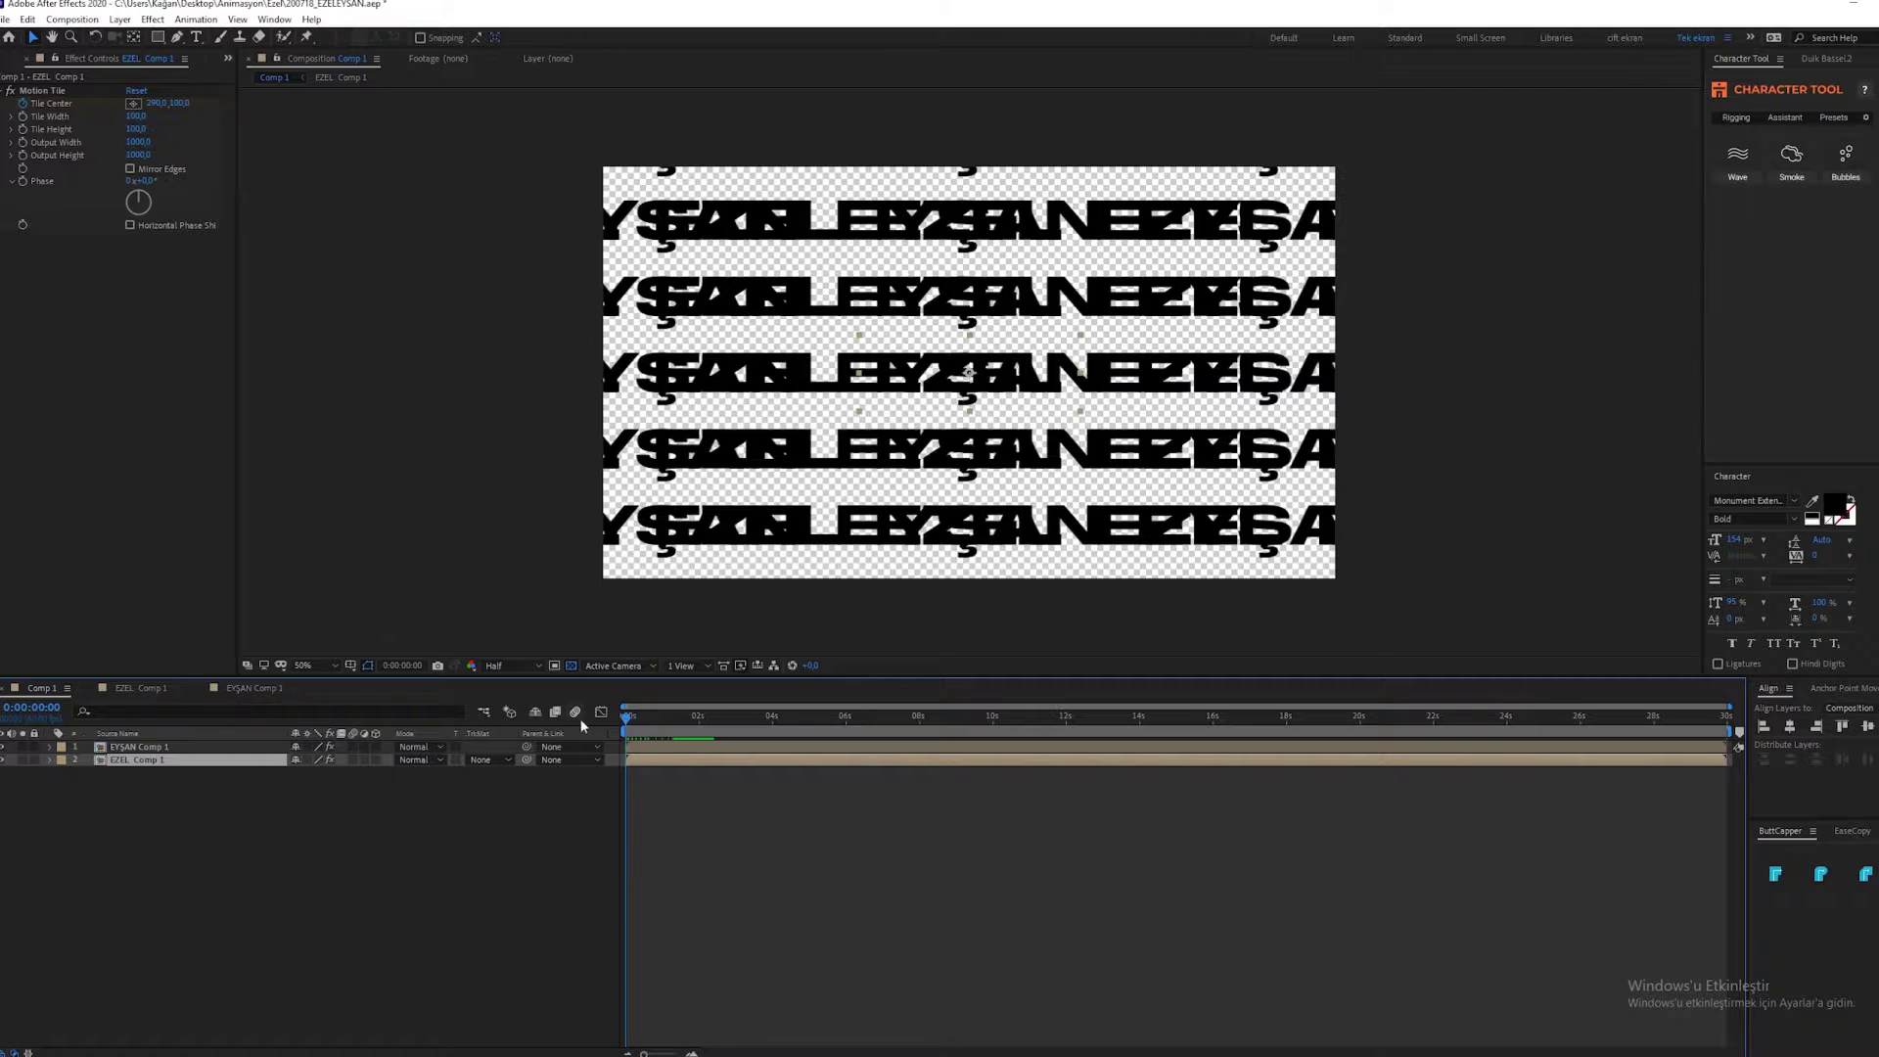
pyautogui.click(2, 746)
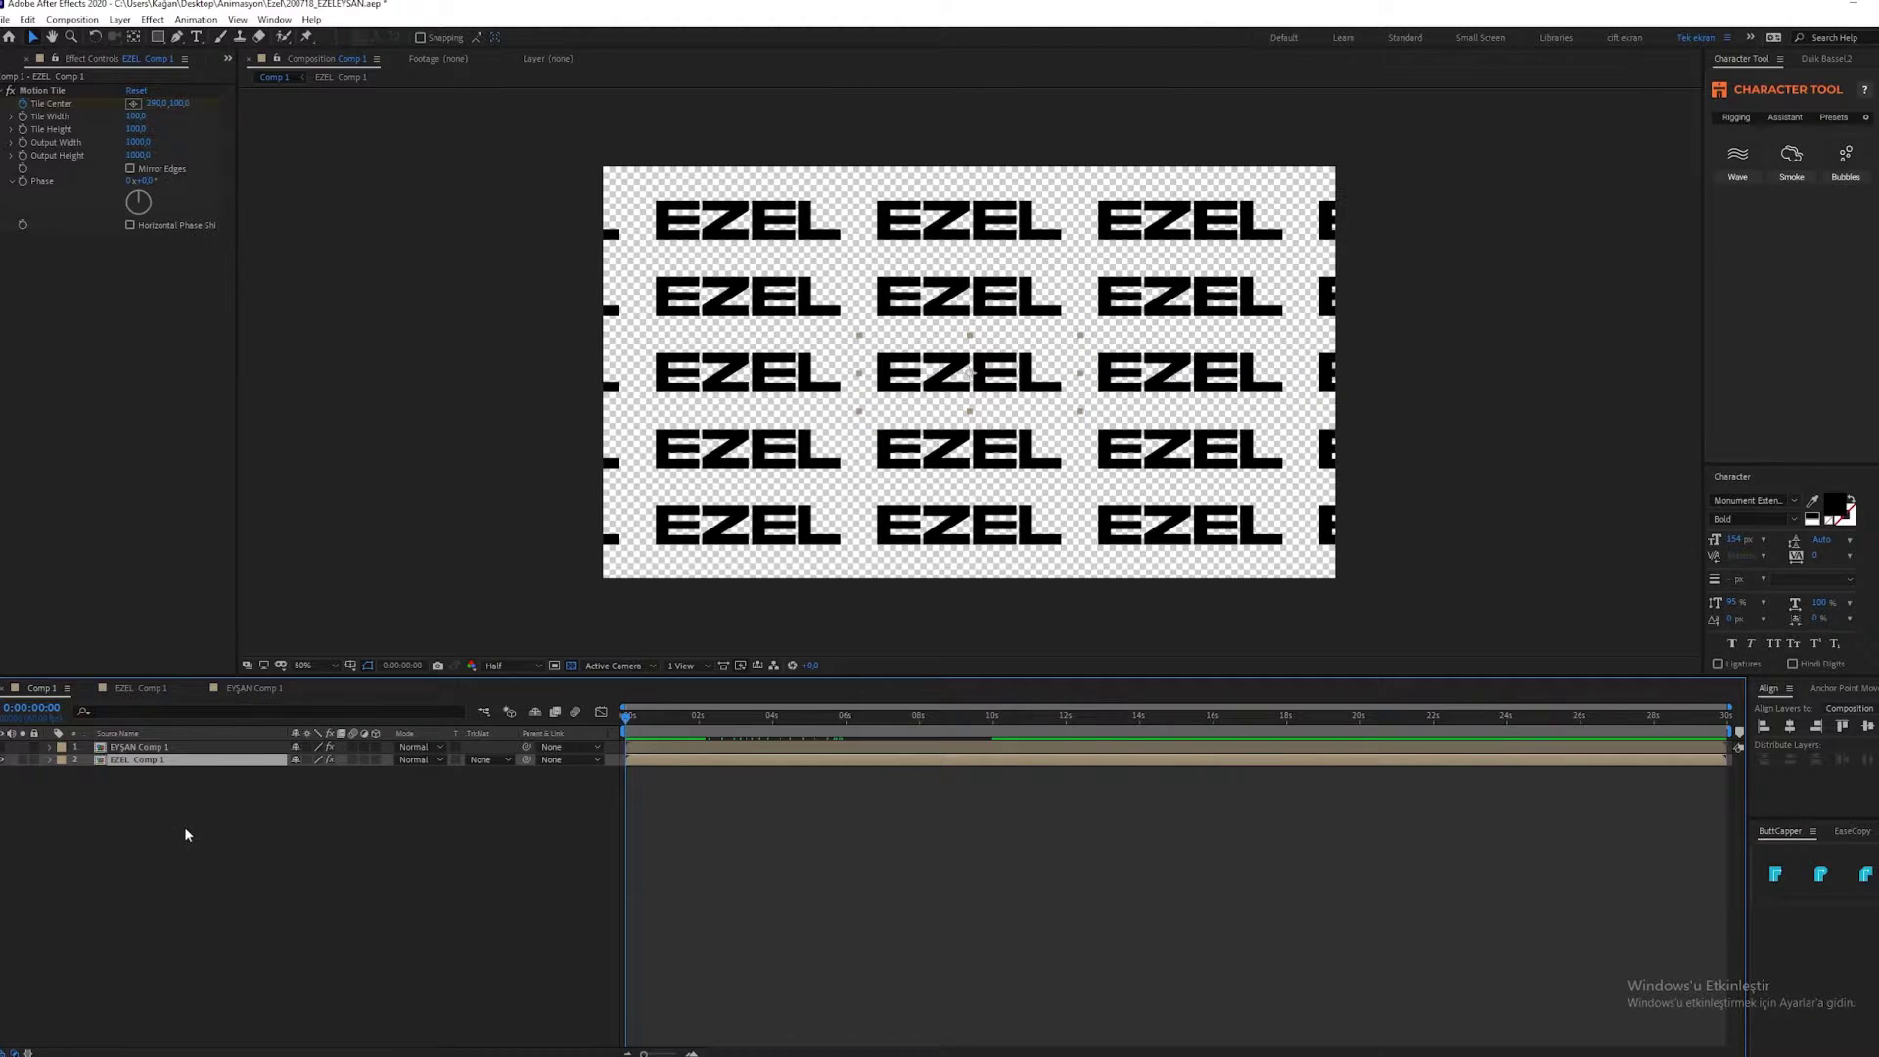
pyautogui.keyDown('shift'); pyautogui.click(147, 748); pyautogui.keyUp('shift')
pyautogui.press('s')
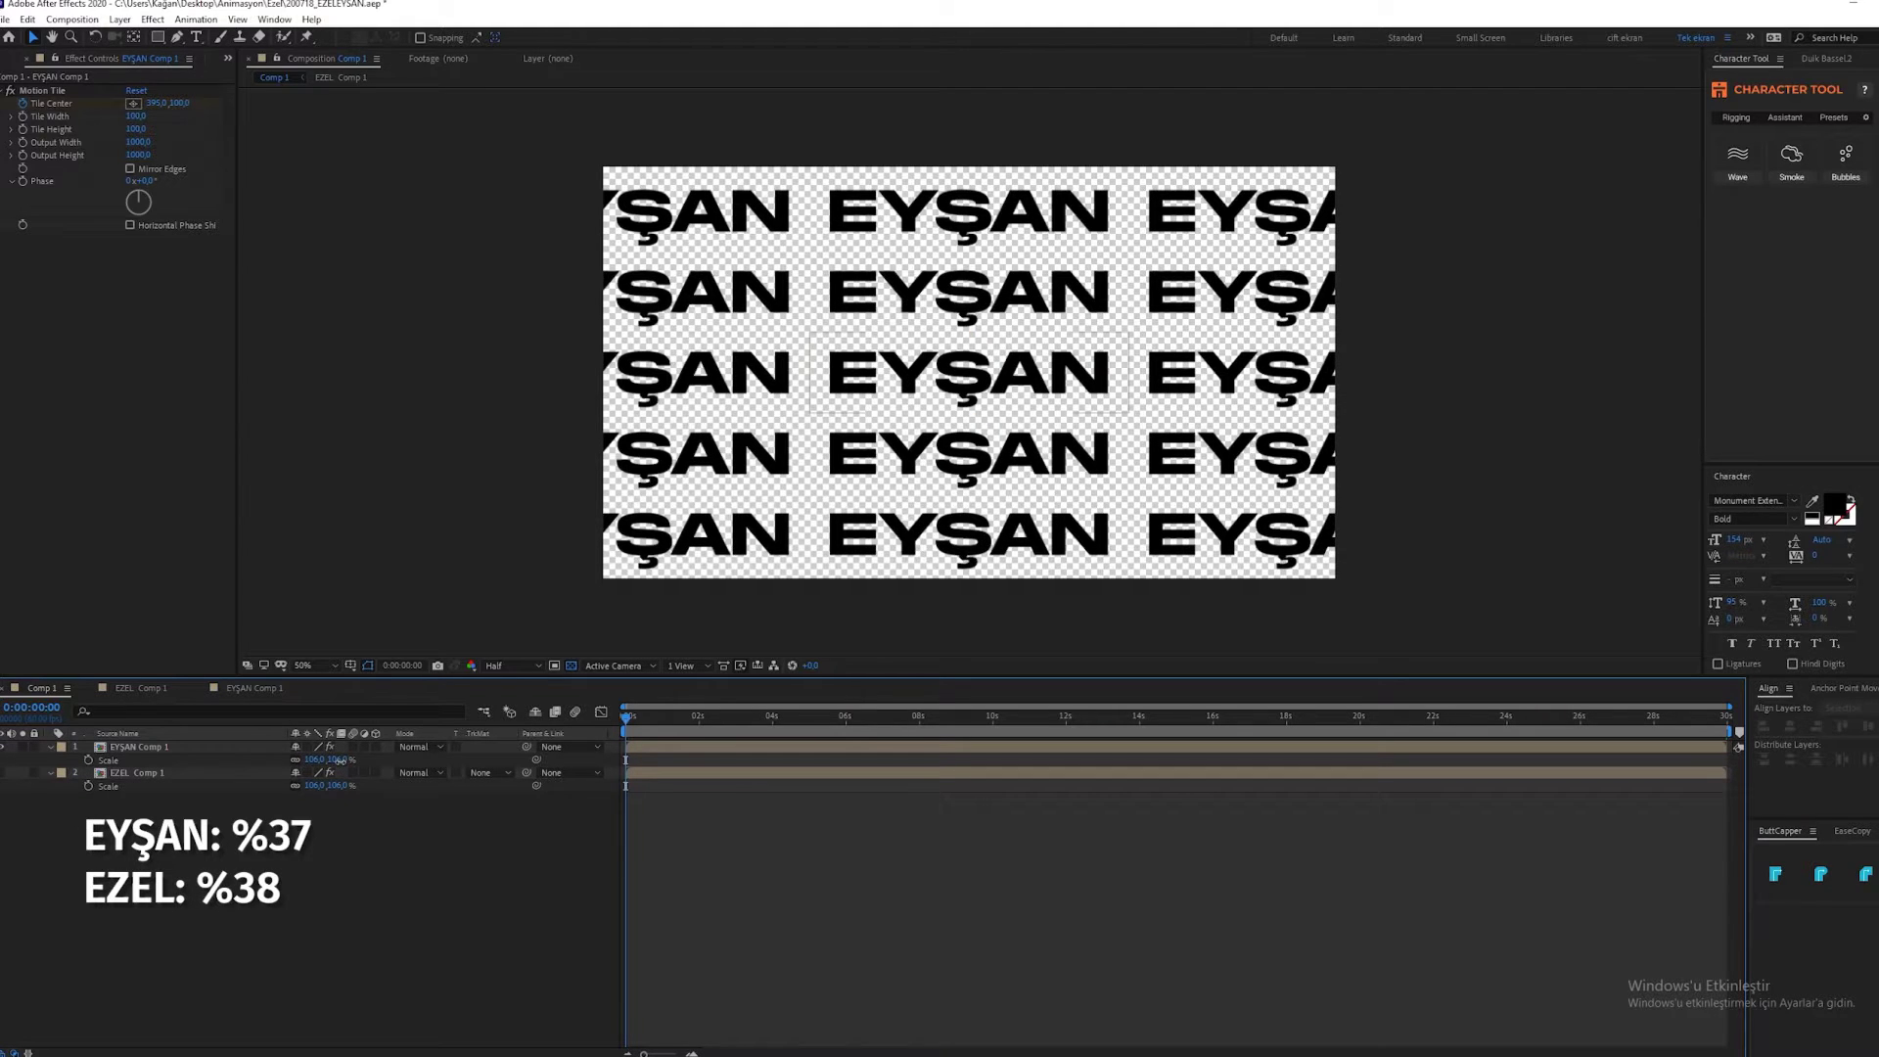
pyautogui.moveTo(340, 760); pyautogui.dragTo(327, 769)
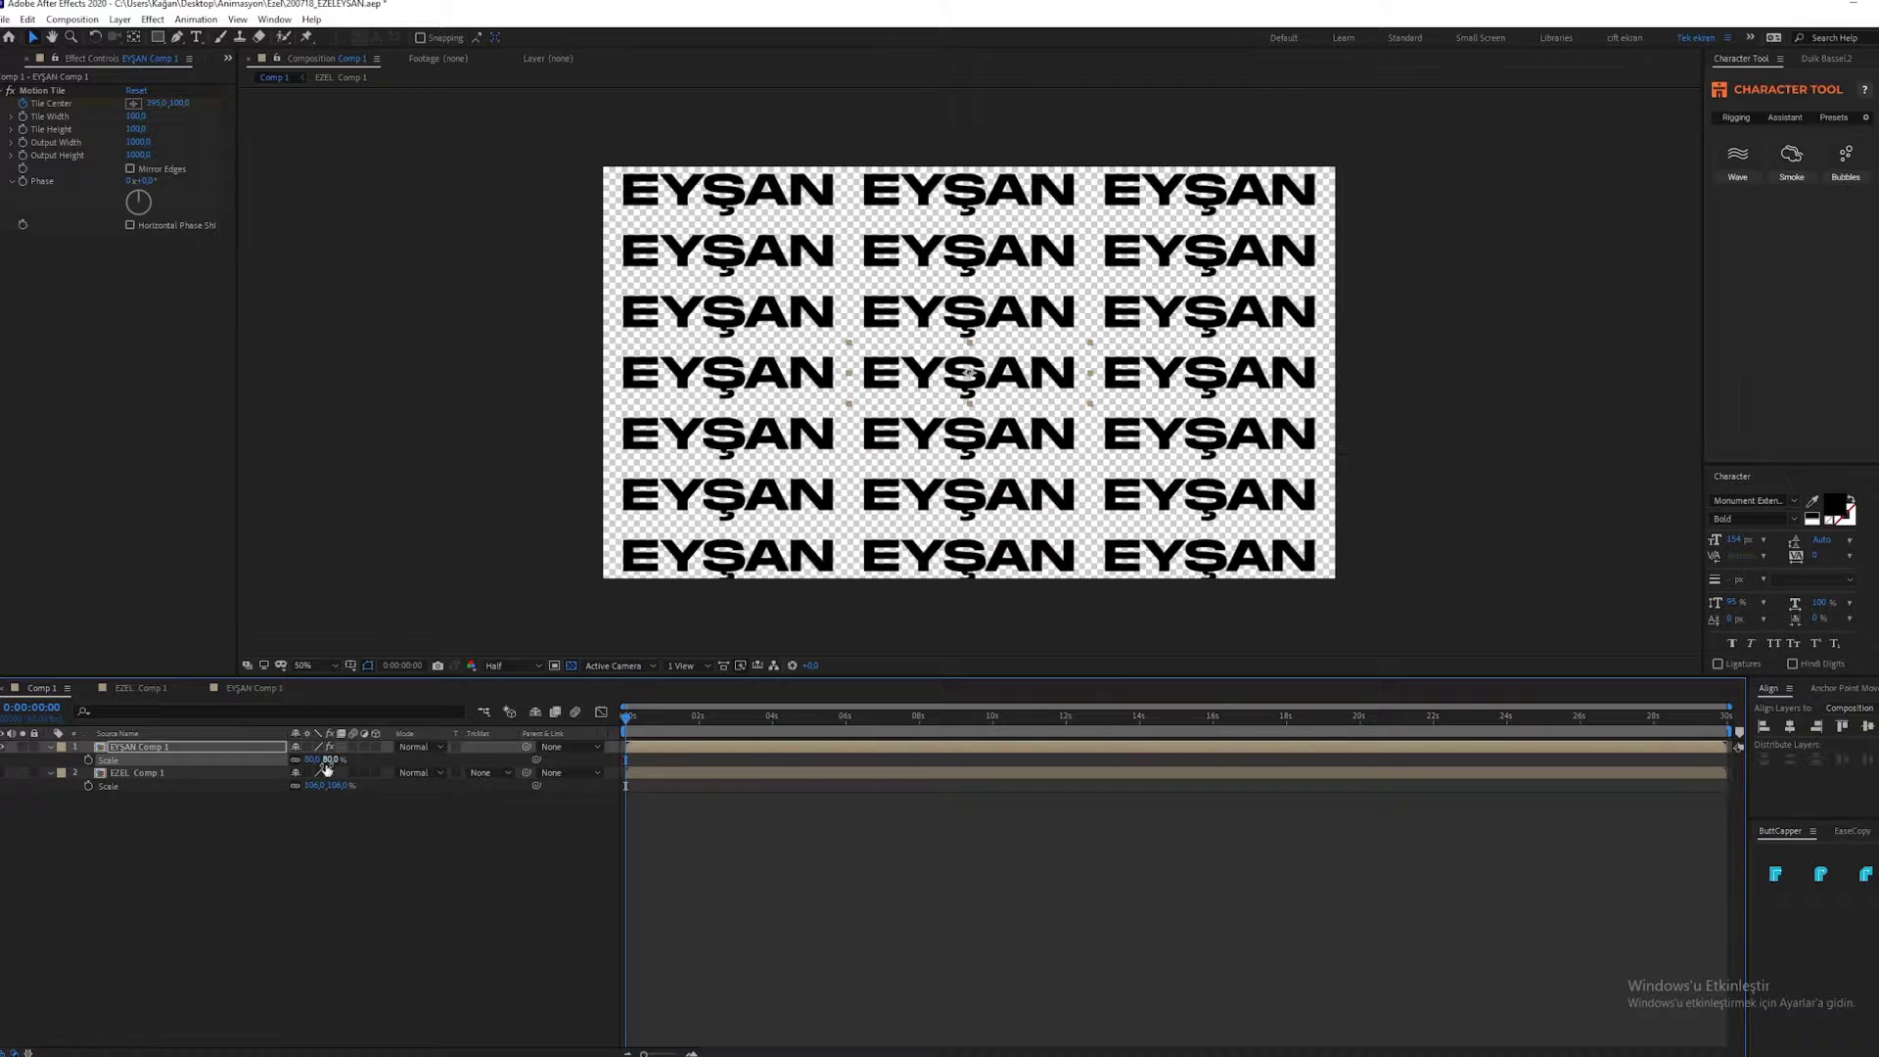
# Pre-compose EZEL Comp 1 into EZEL Comp 2, moving all attributes into it.
pyautogui.rightClick(329, 770)
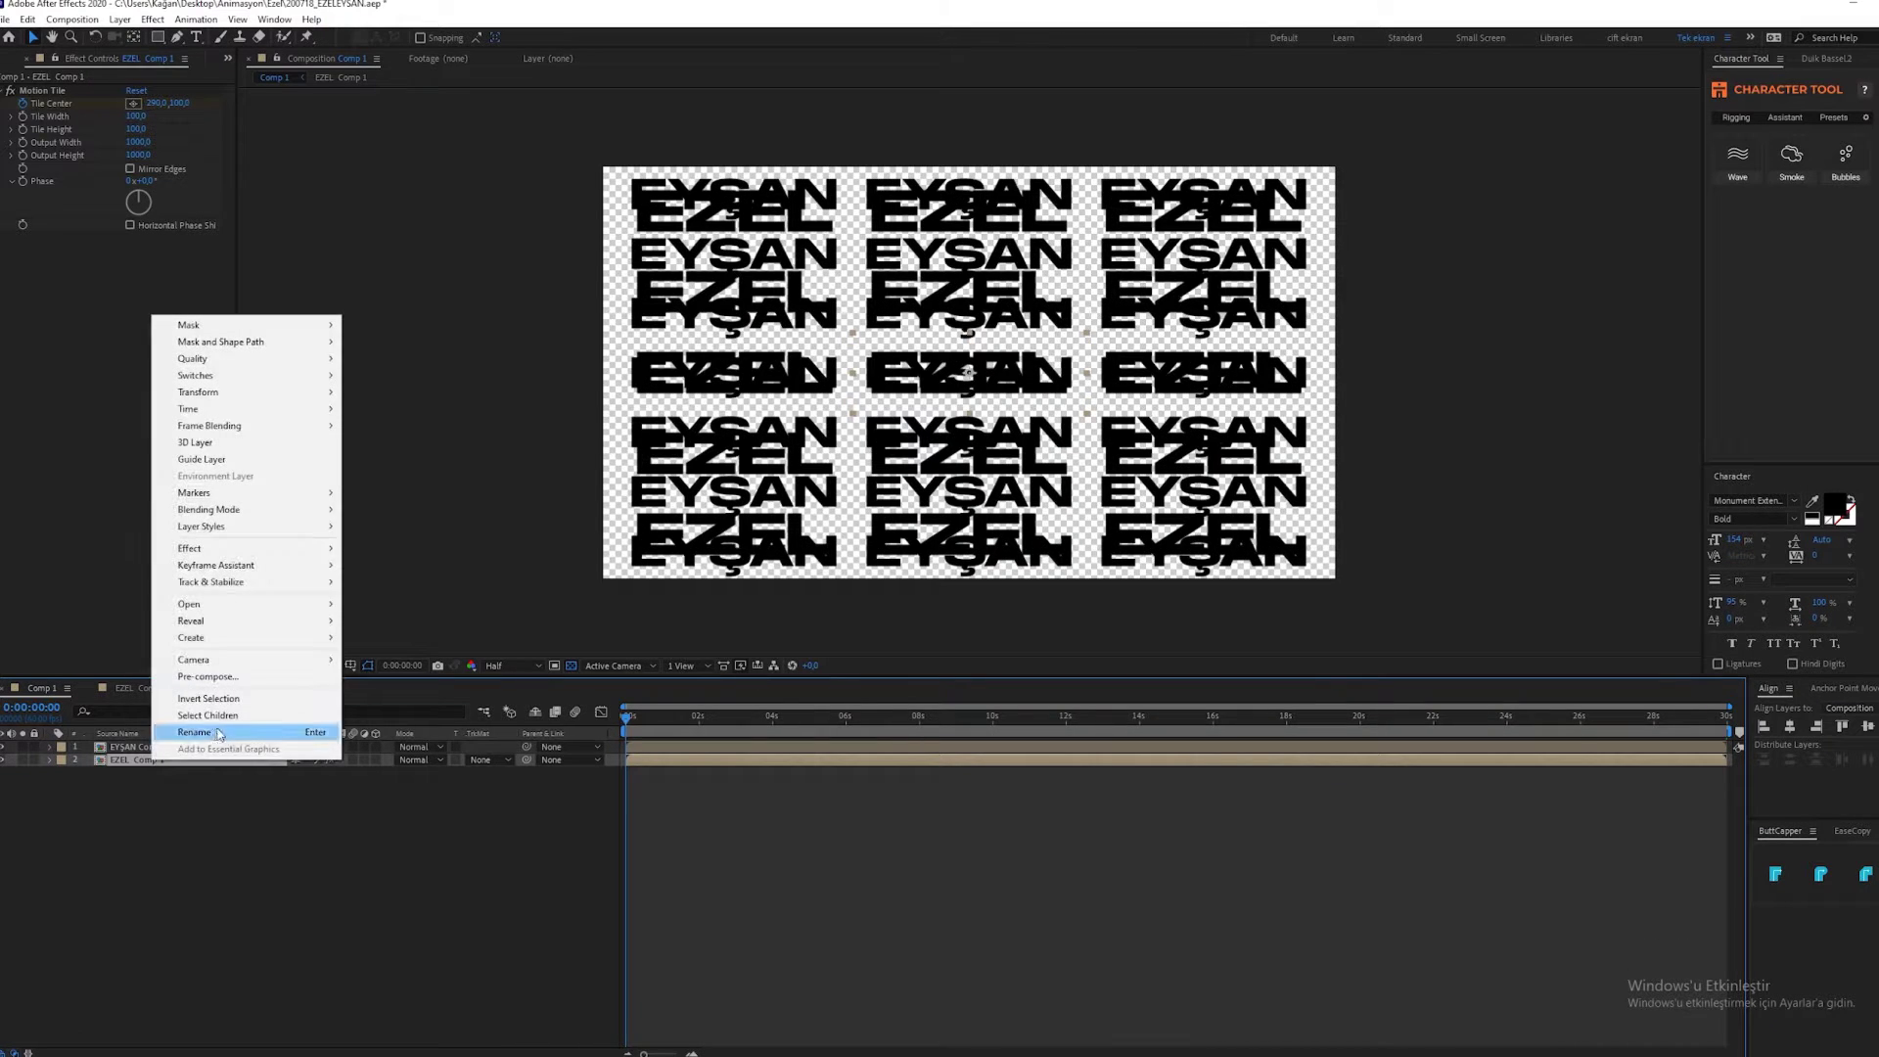
pyautogui.click(335, 678)
pyautogui.click(518, 530)
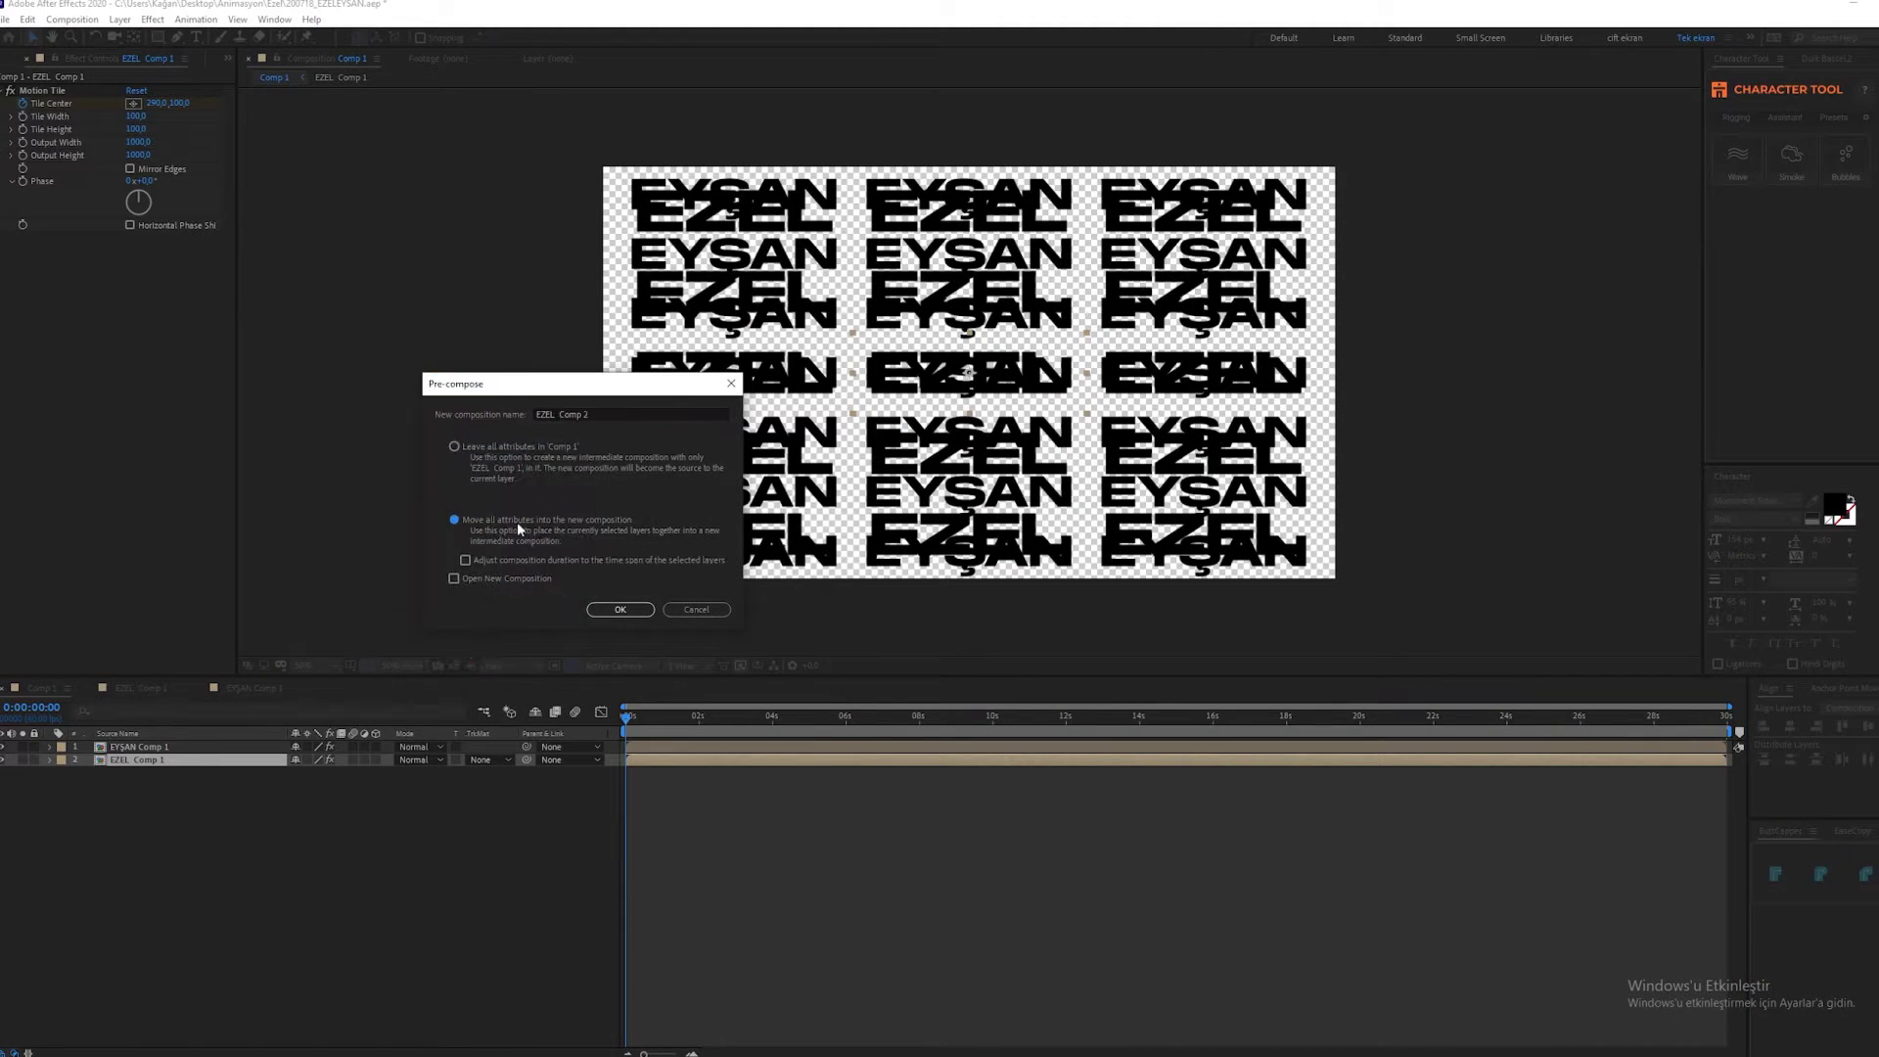
pyautogui.click(638, 612)
# Pre-compose EYŞAN Comp 1 into EYŞAN Comp 2, moving all attributes into it.
pyautogui.rightClick(157, 747)
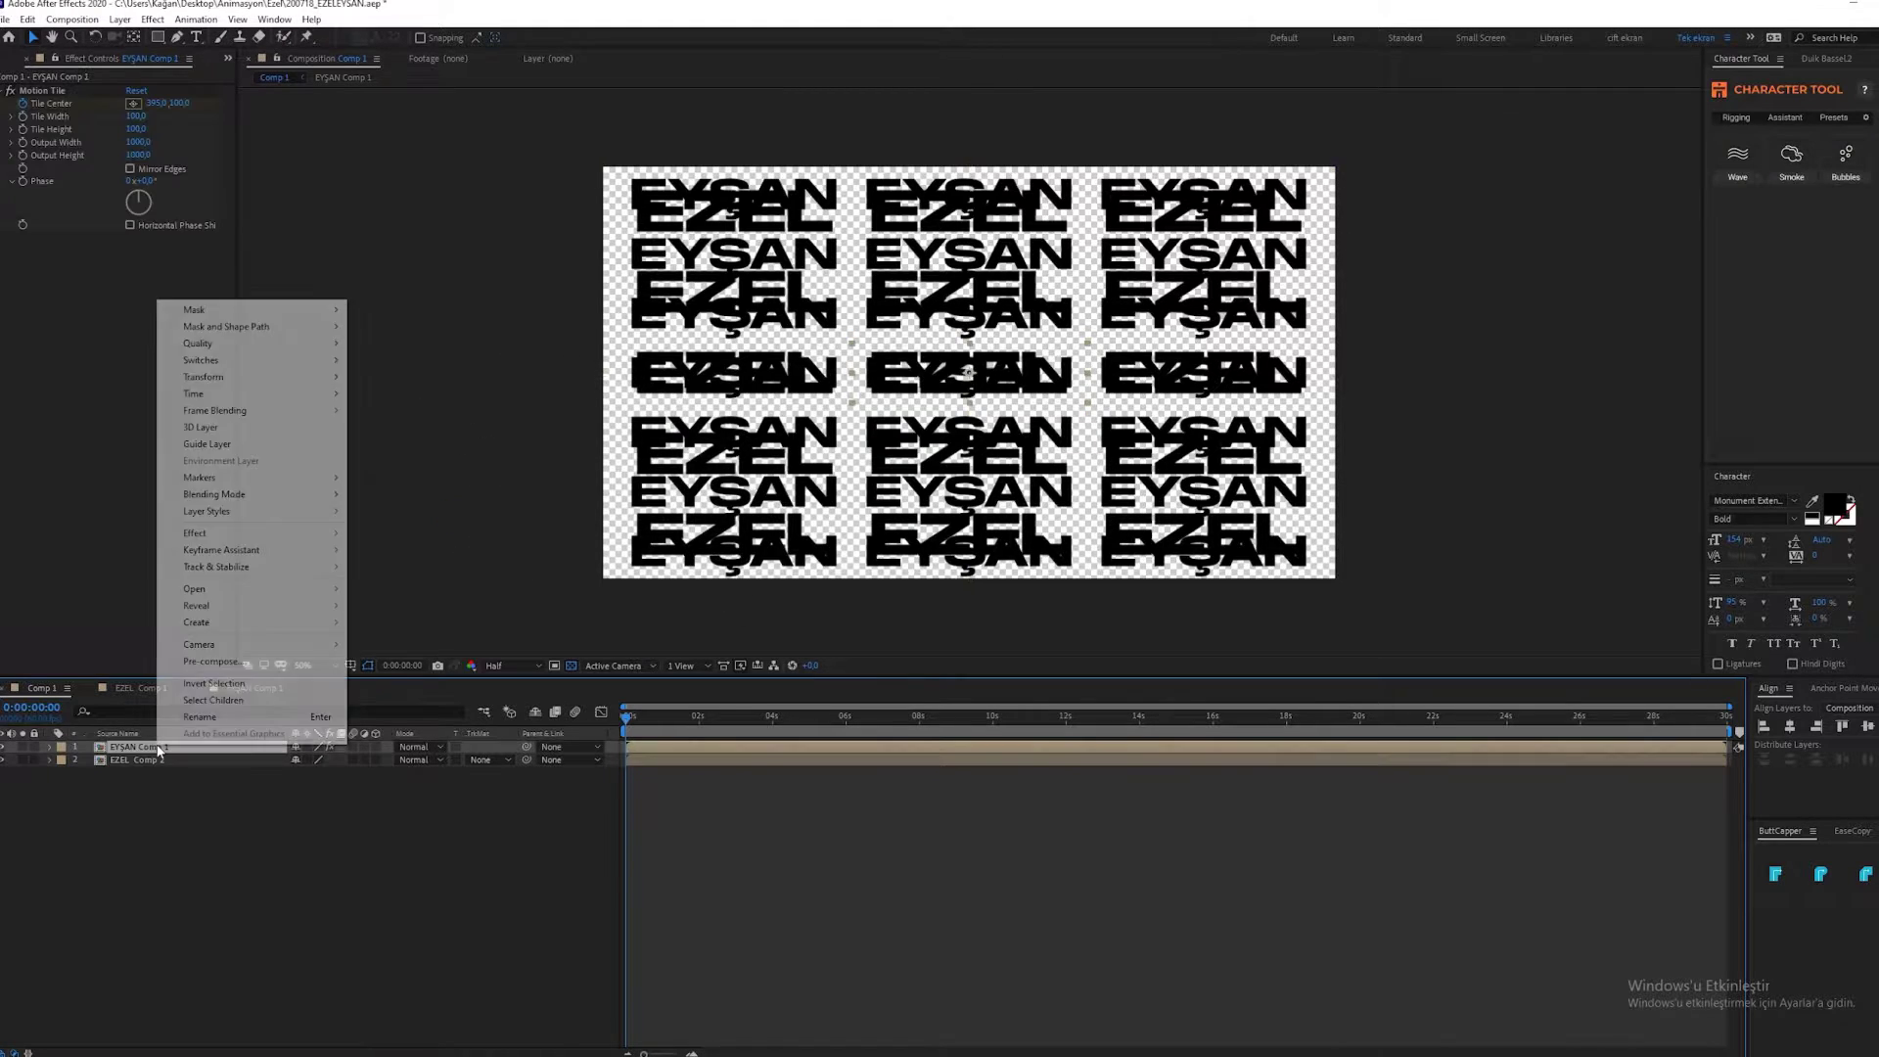
pyautogui.click(213, 662)
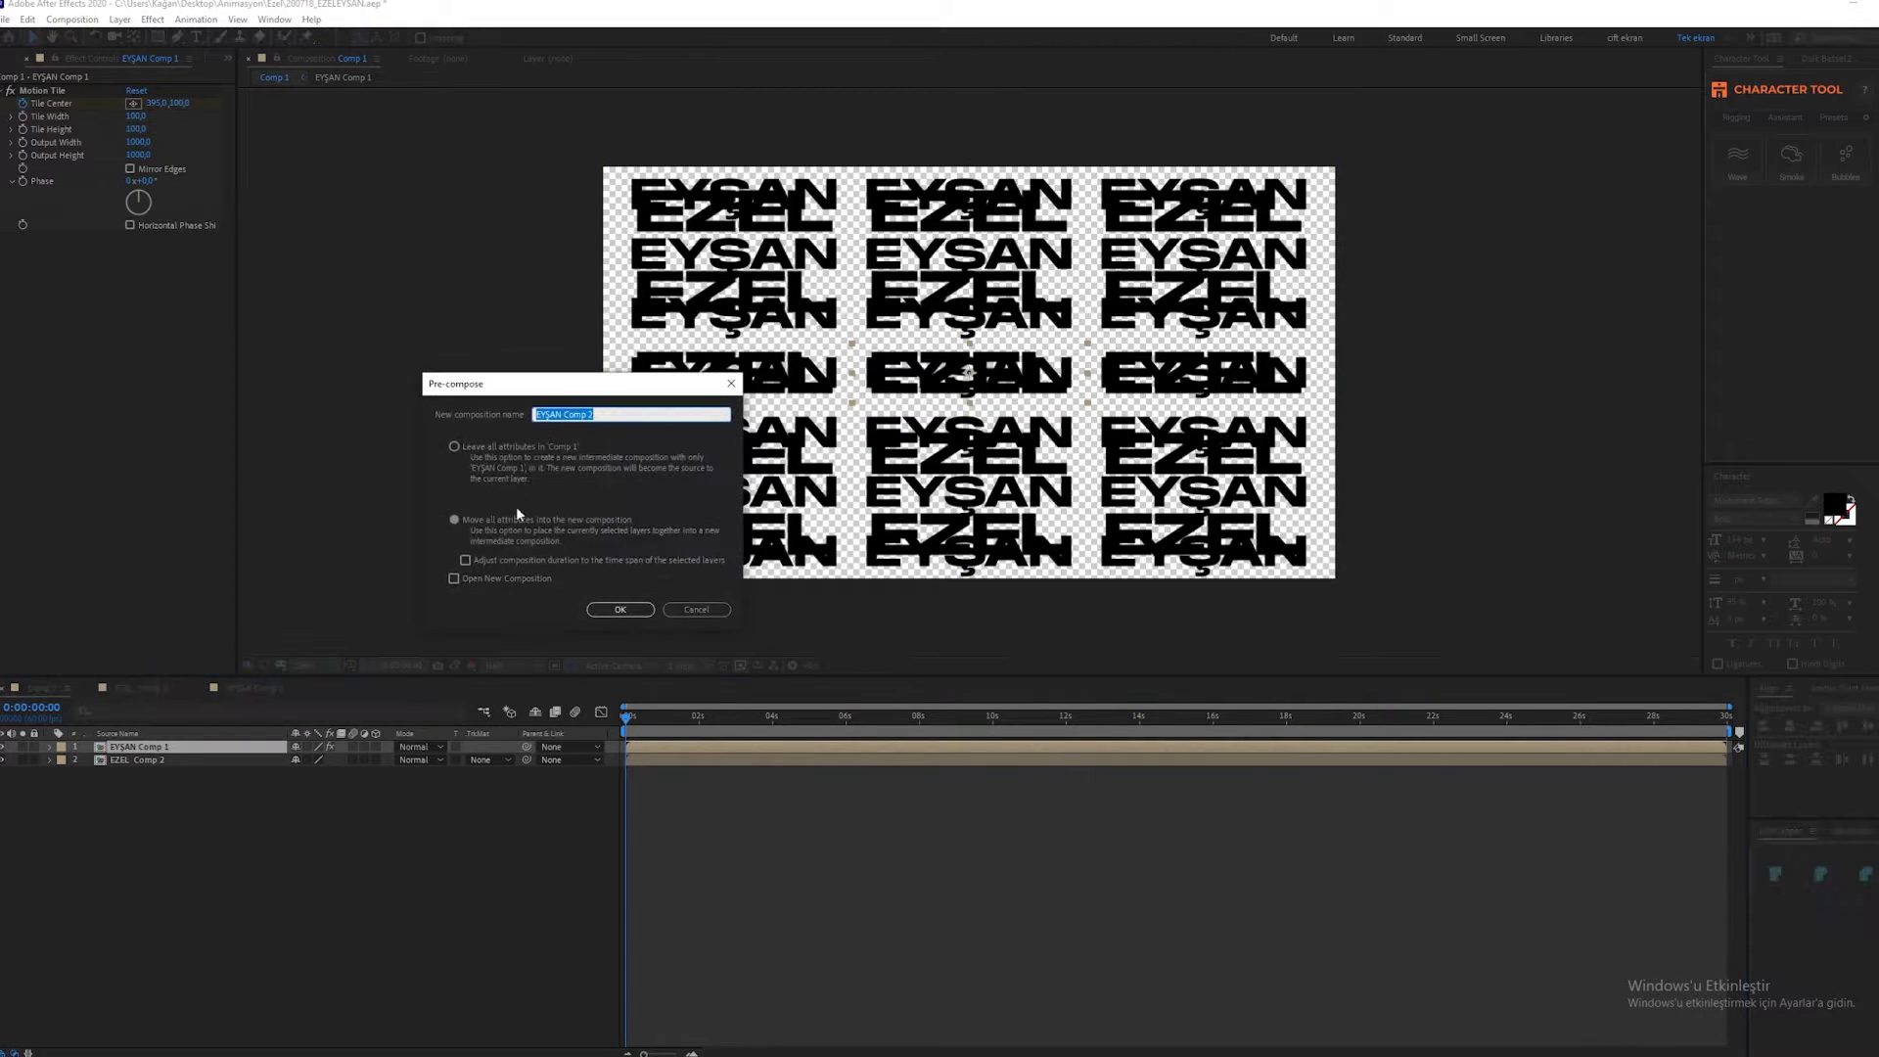
pyautogui.click(453, 520)
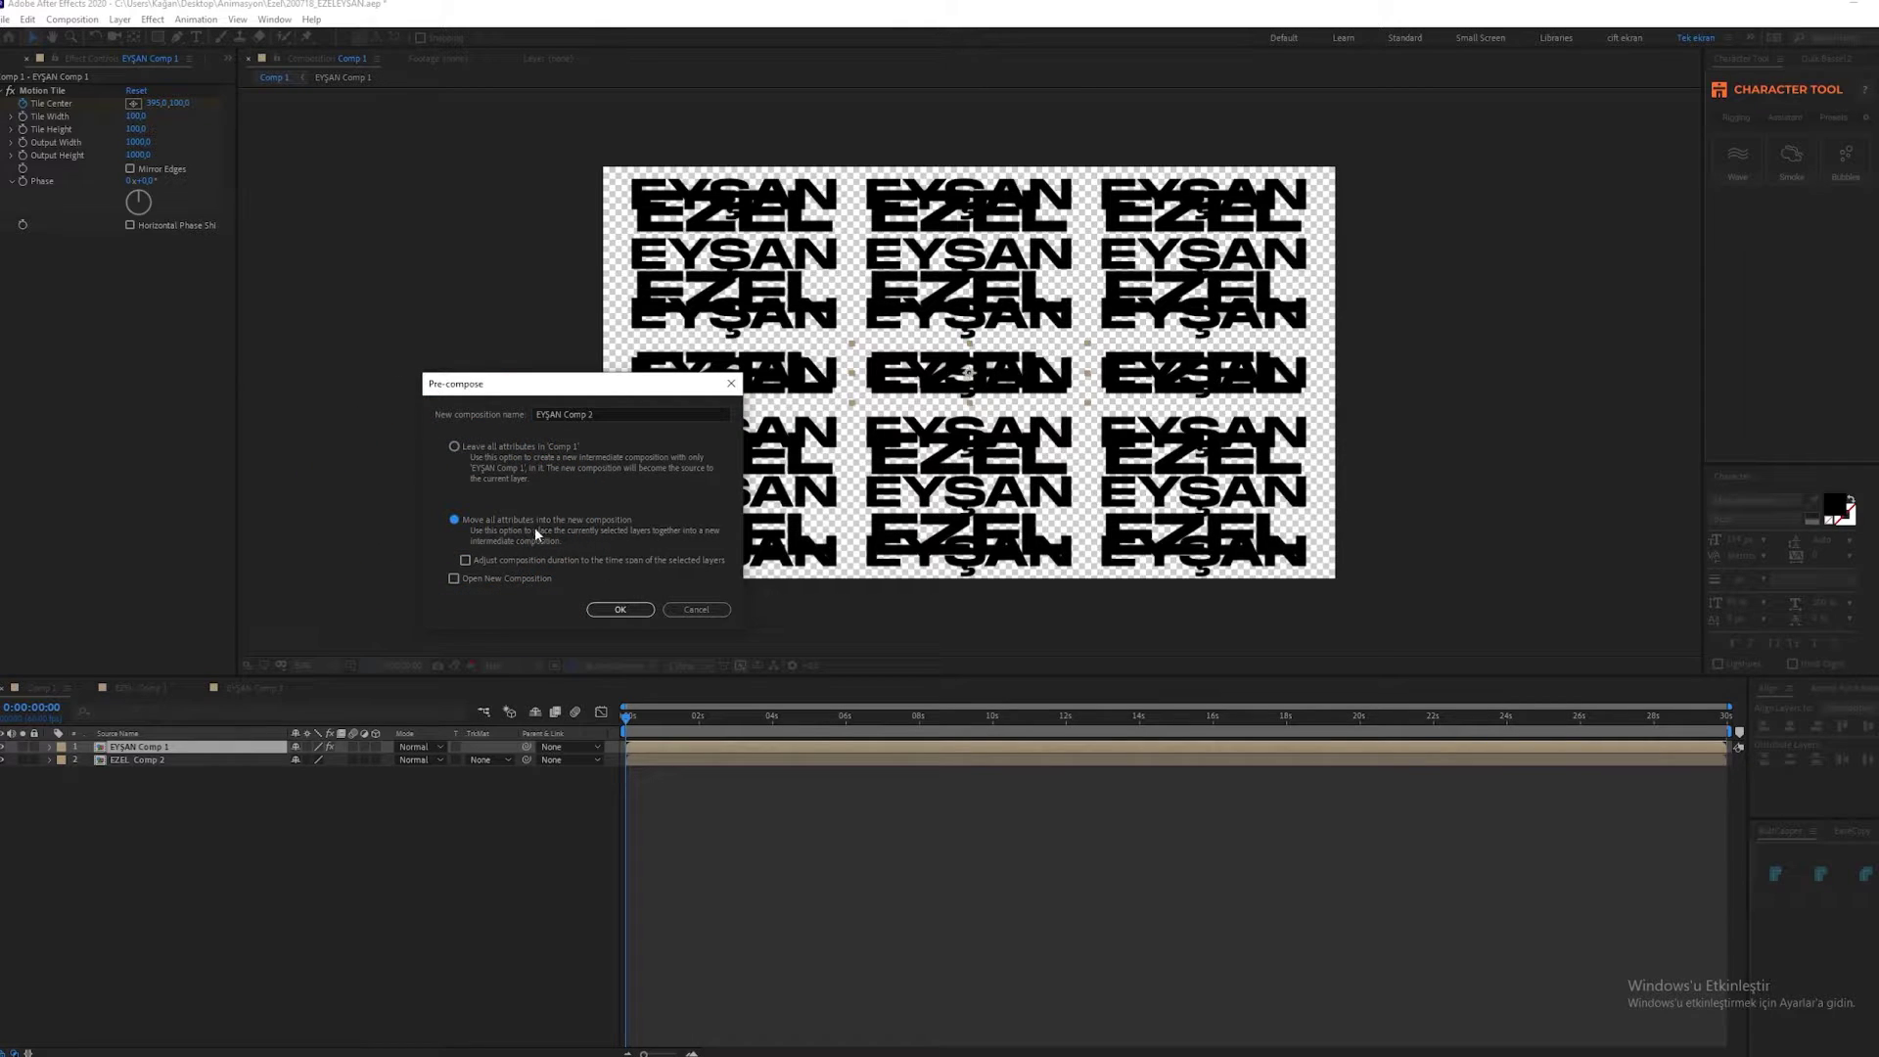
pyautogui.click(636, 611)
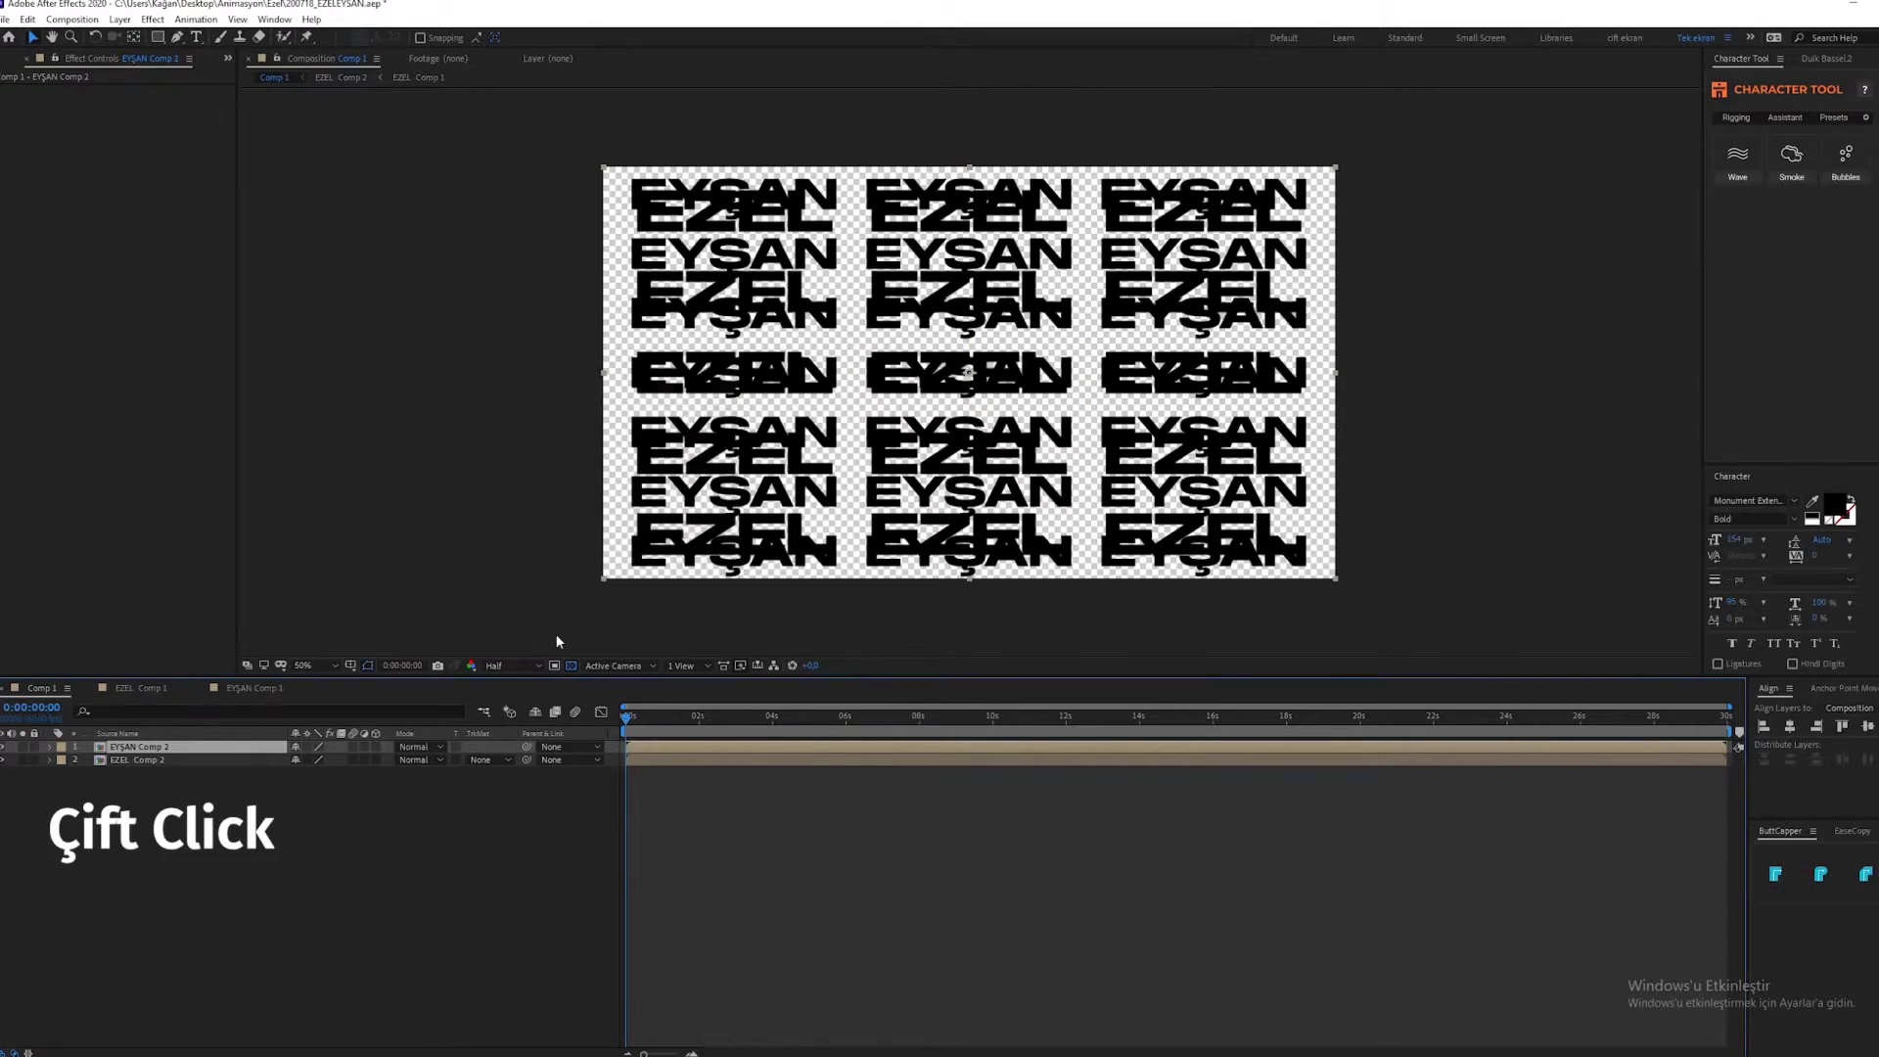
# Open EZEL Comp 2 and change its composition size to 720 × 1920 pixels.
pyautogui.doubleClick(231, 760)
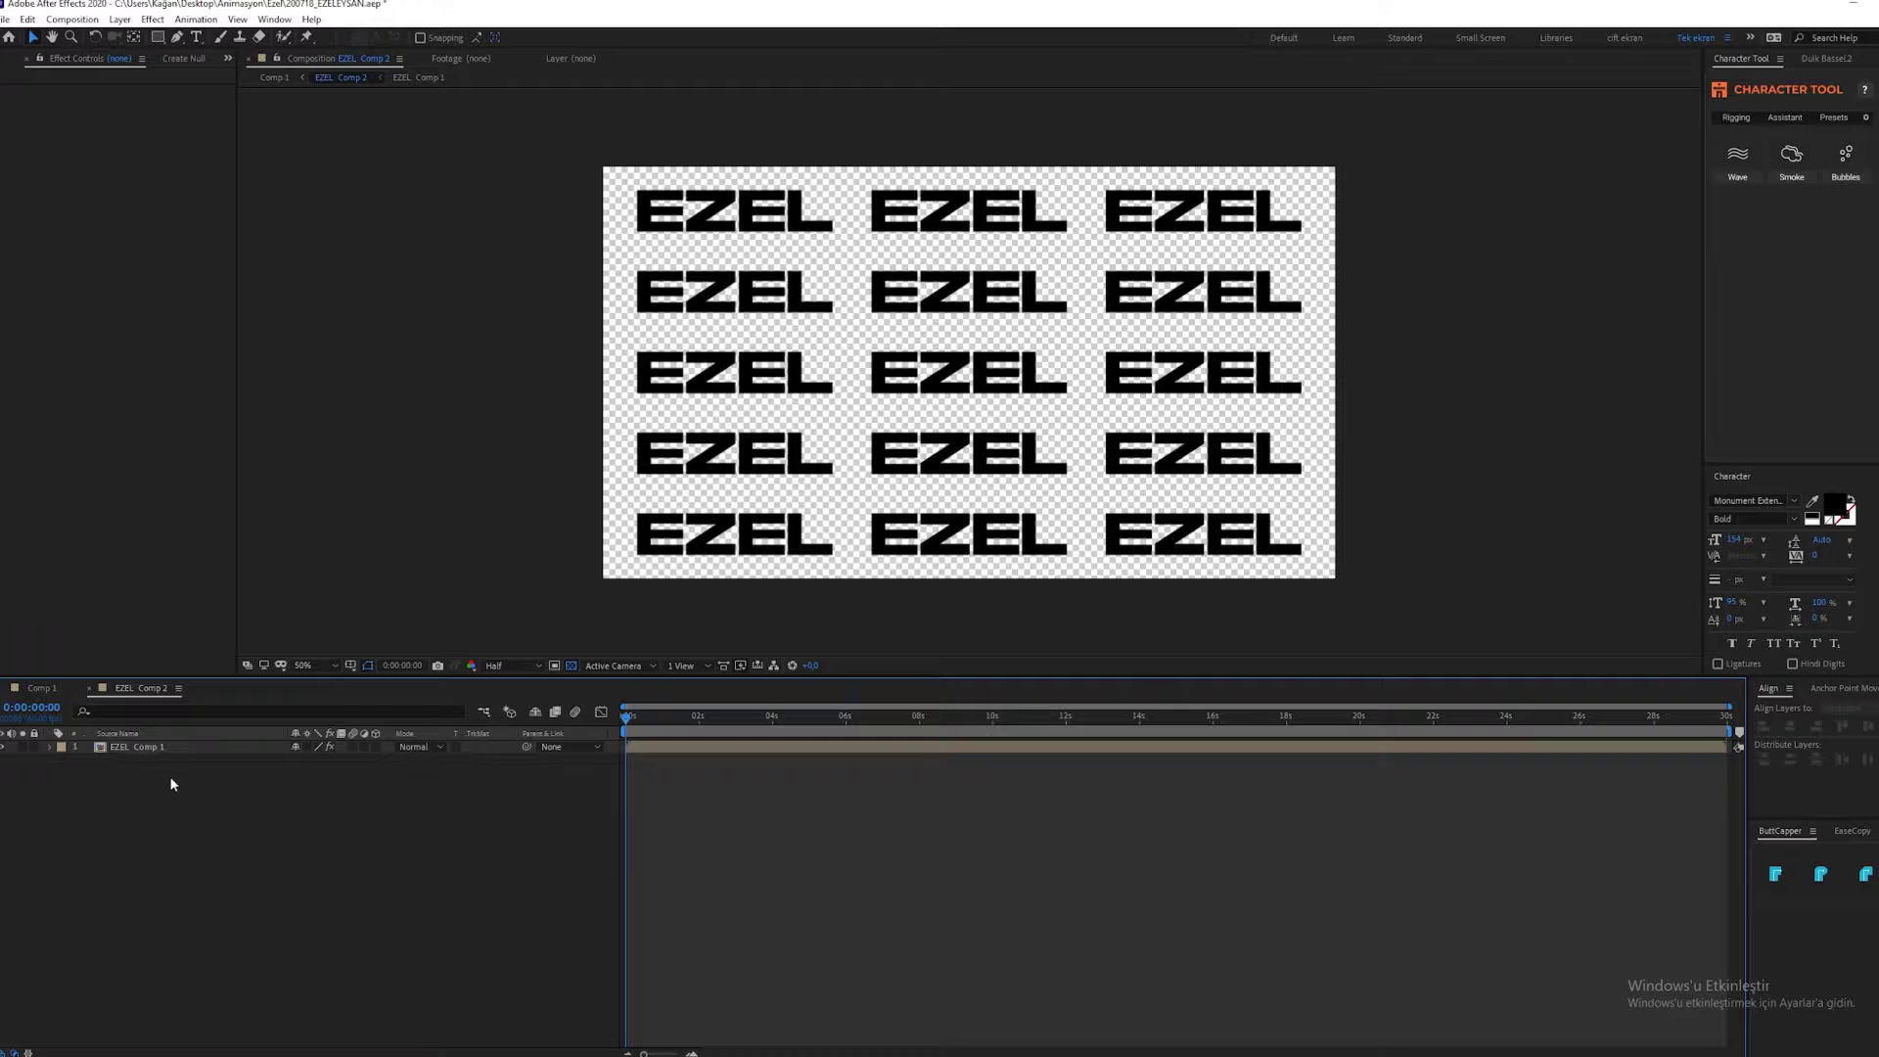
pyautogui.hotkey('ctrl', 'k')
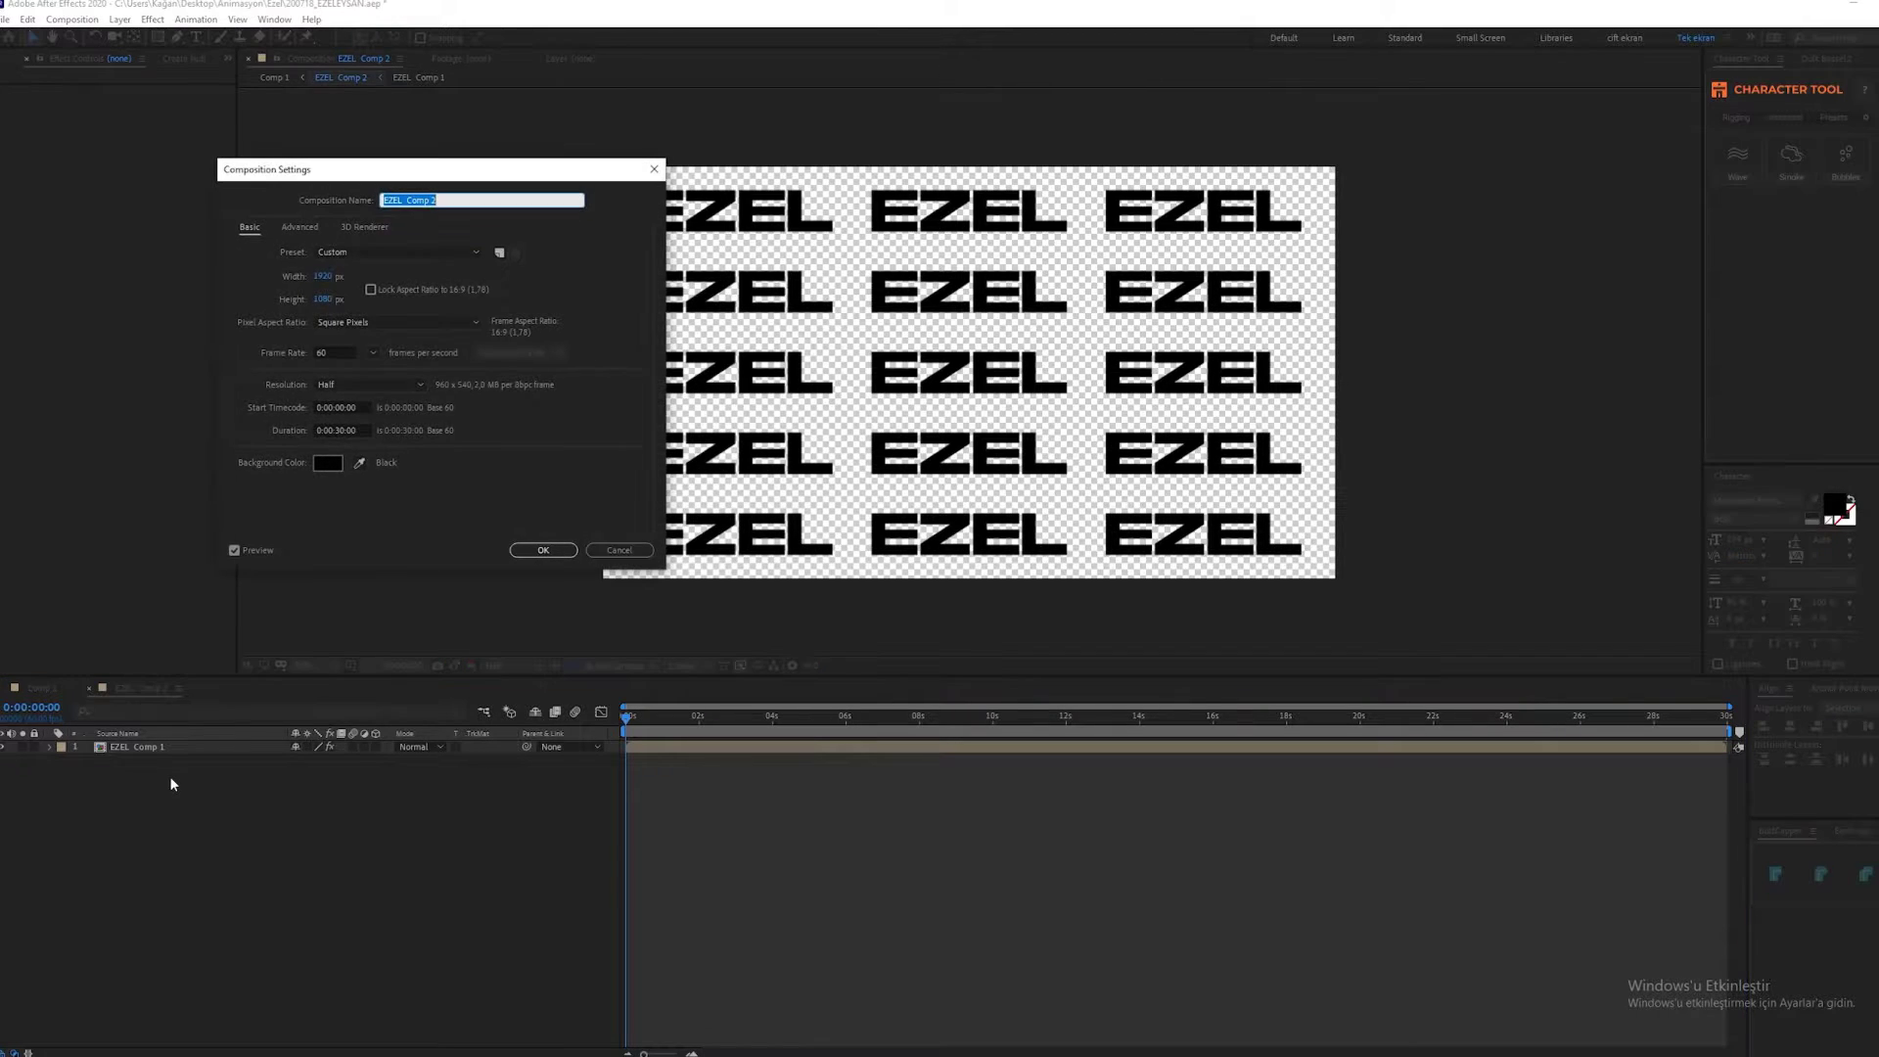
pyautogui.click(331, 299)
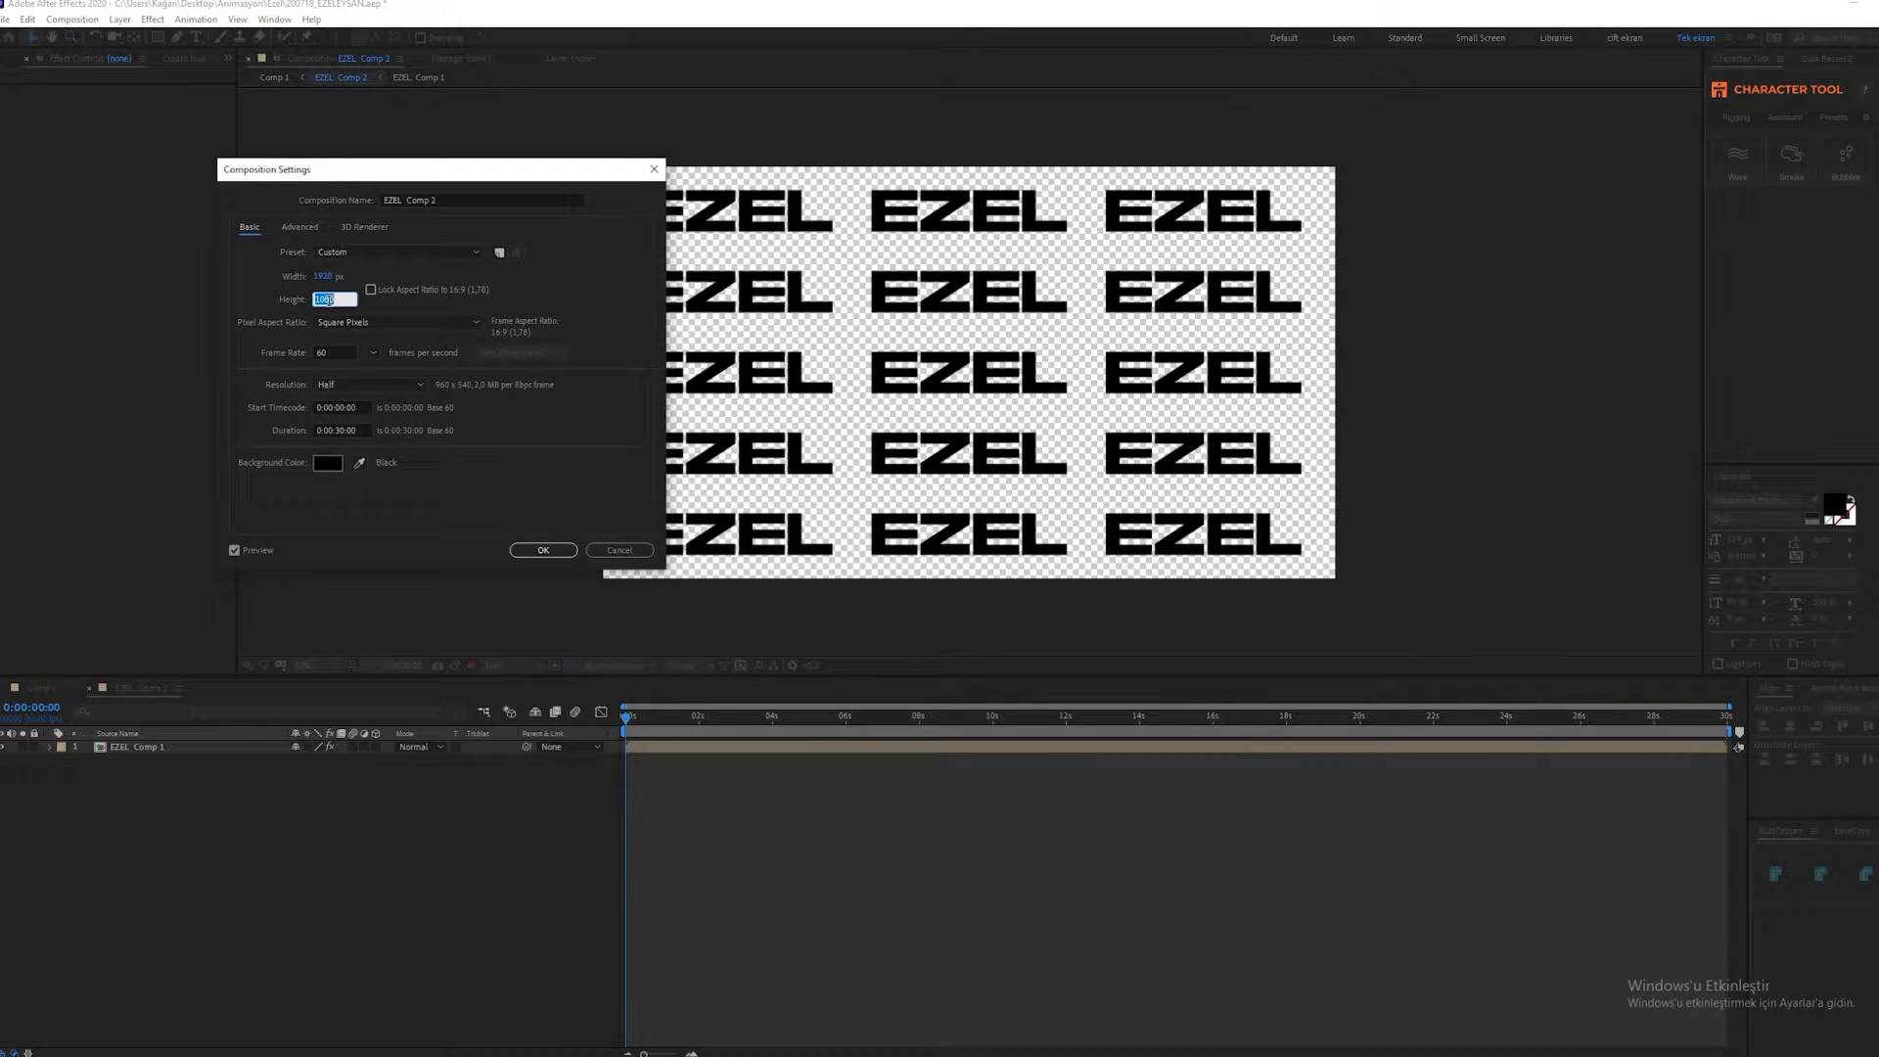
pyautogui.write('720')
pyautogui.hotkey('shift', 'Tab')
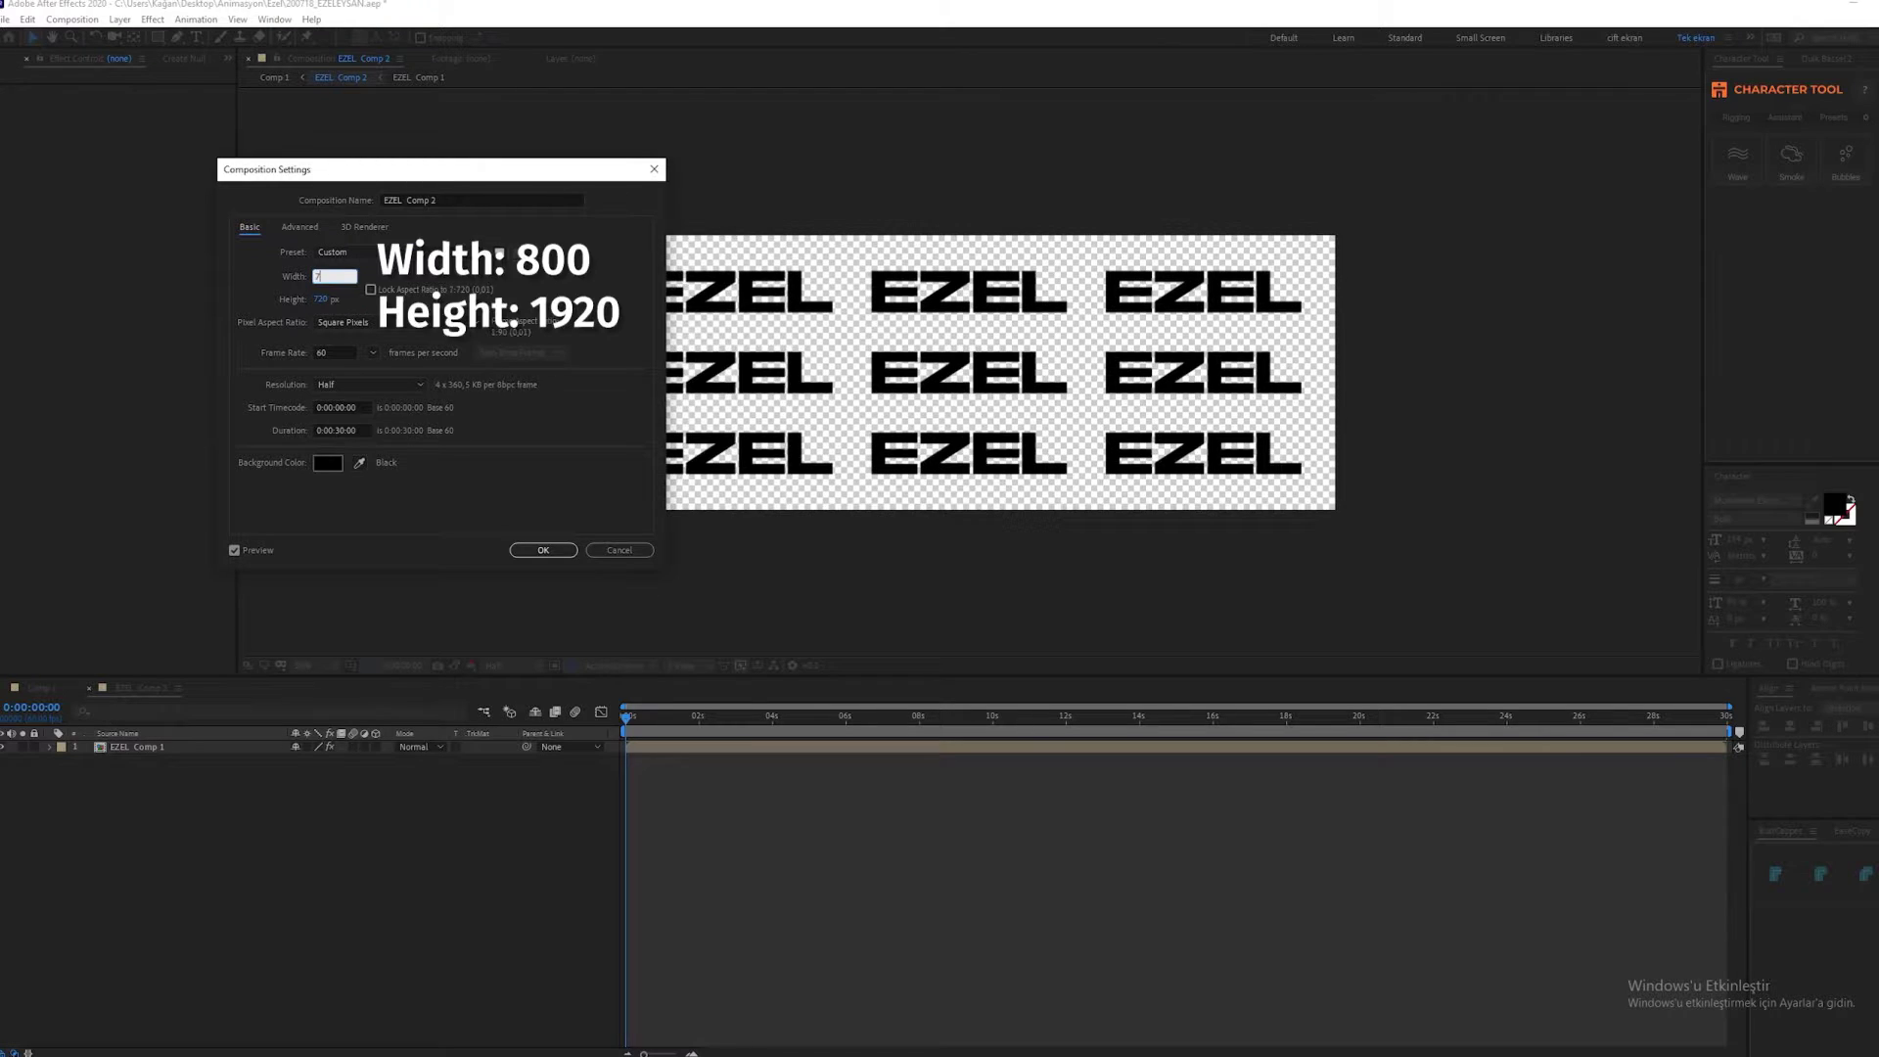
pyautogui.write('720')
pyautogui.press('Tab')
pyautogui.write('1920')
pyautogui.press('Tab')
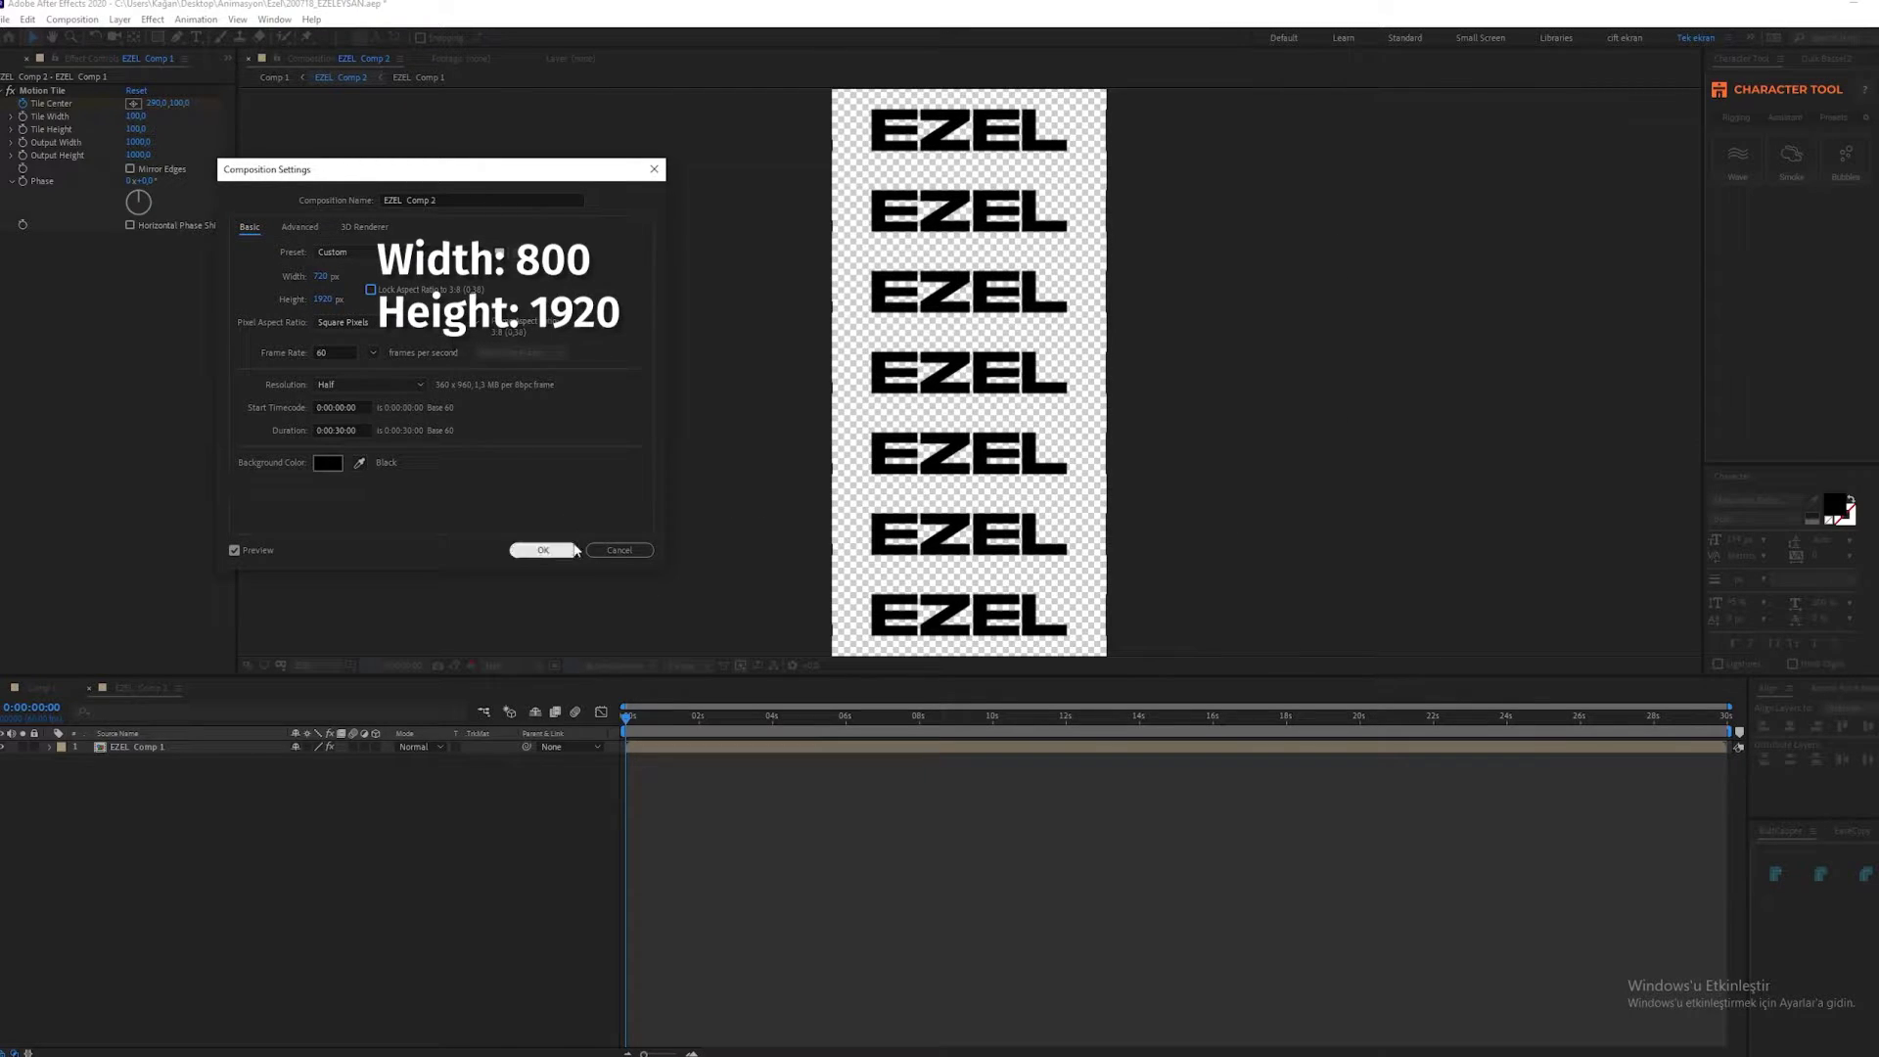
pyautogui.click(544, 550)
# Hide the EZEL Comp 2 layer in Comp 1 and open EYŞAN Comp 2.
pyautogui.click(41, 688)
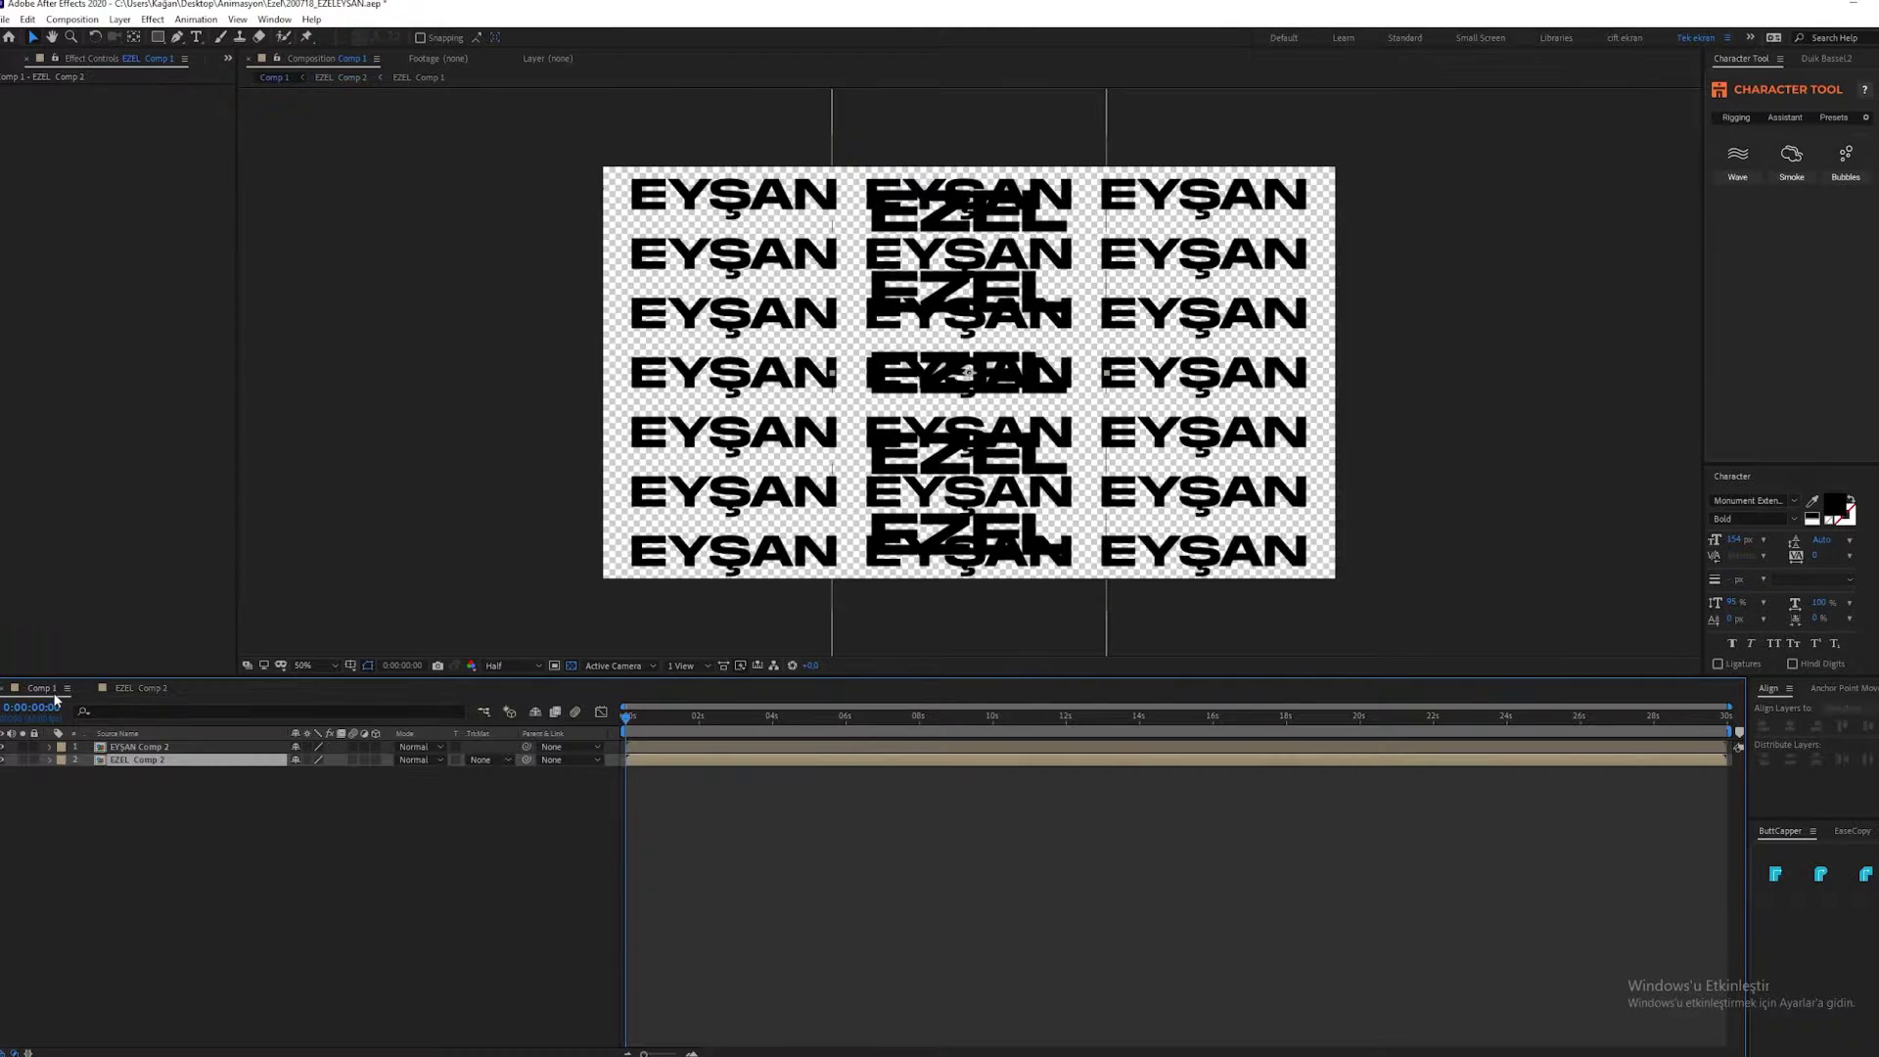
pyautogui.click(3, 760)
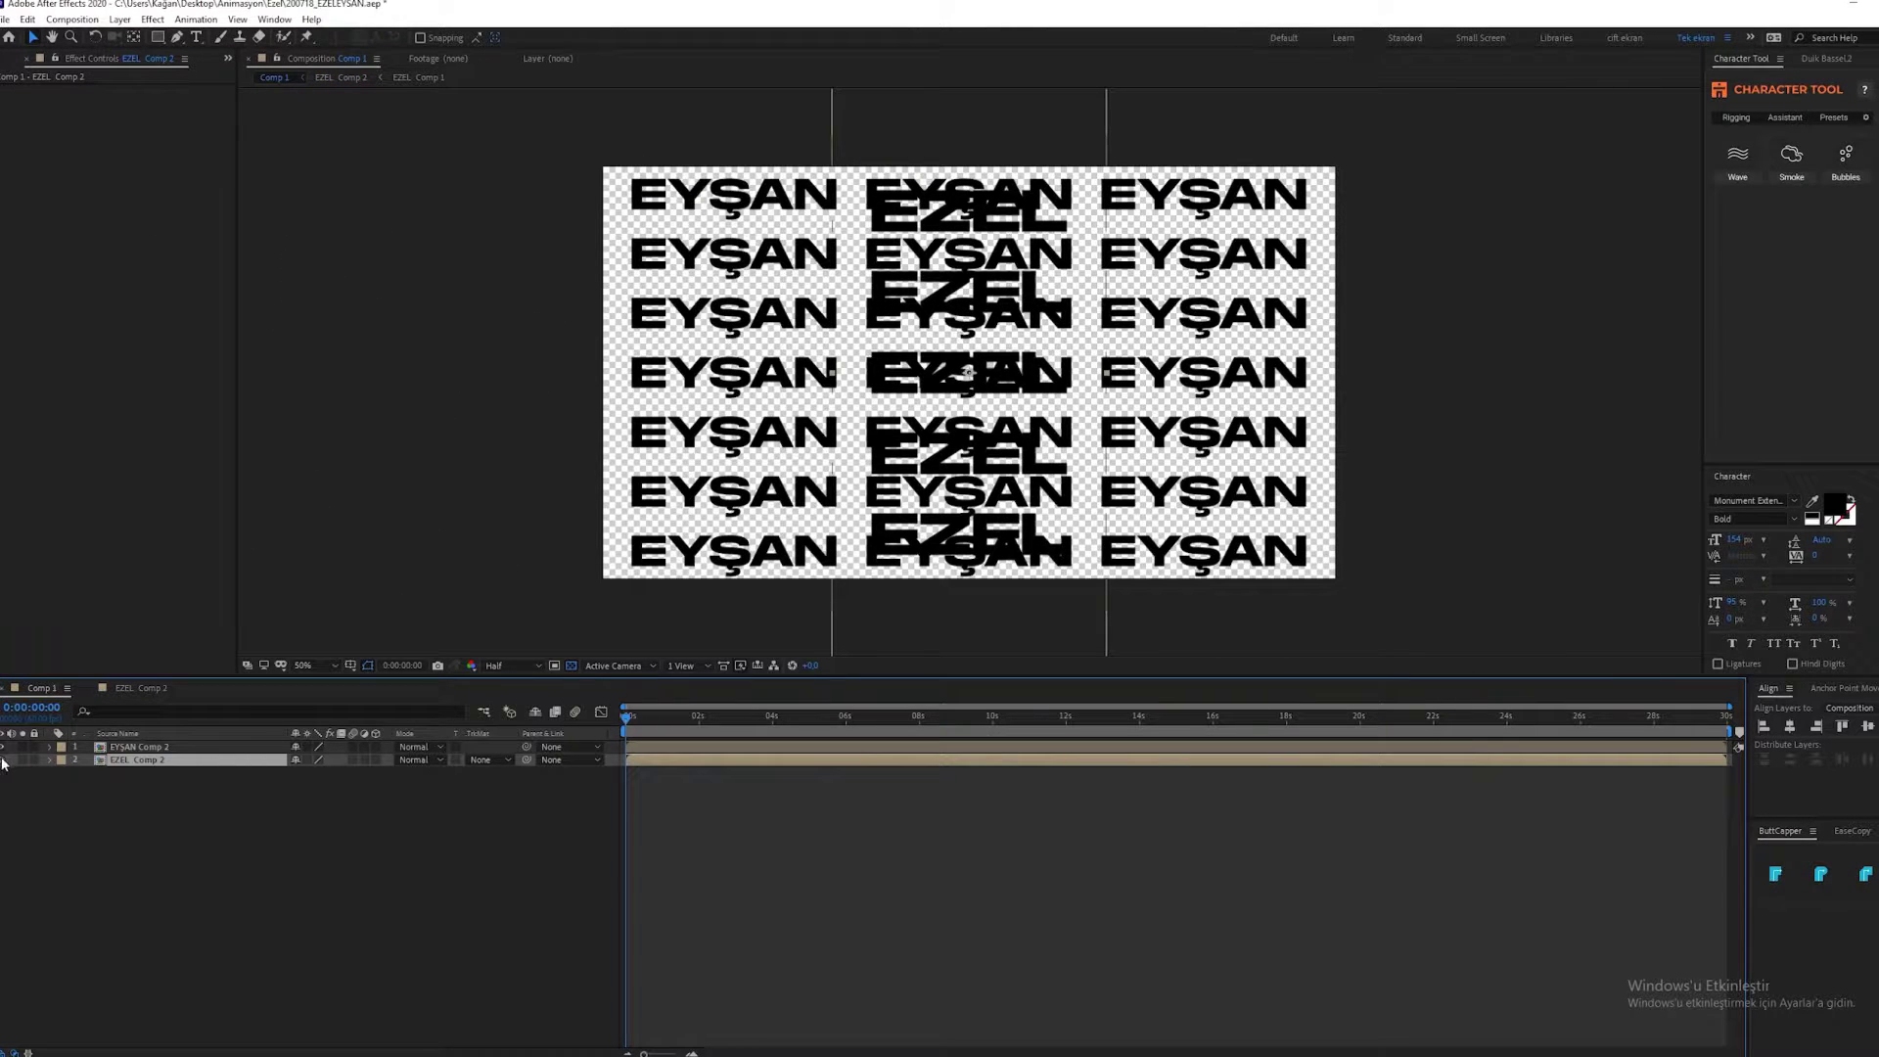
pyautogui.doubleClick(142, 748)
pyautogui.click(152, 750)
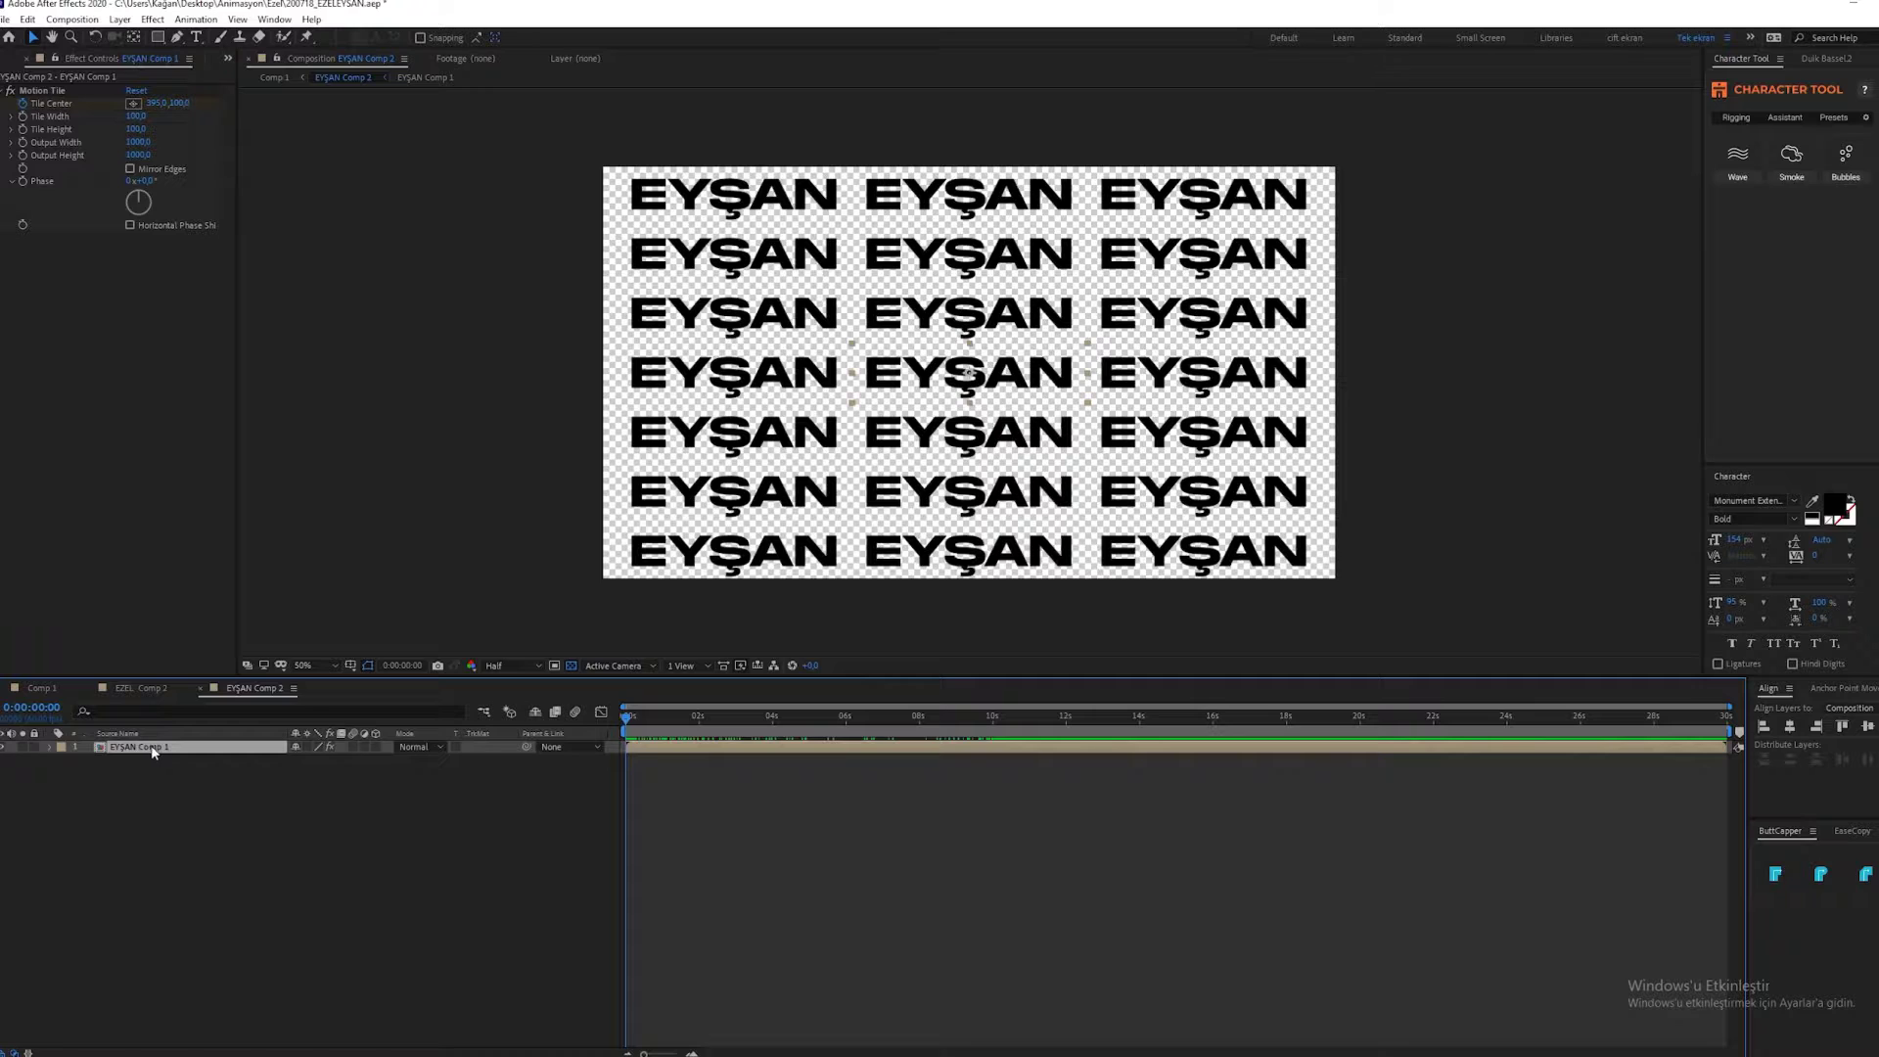
# Resize EYŞAN Comp 2 to 720 × 1920 pixels and return to Comp 1.
pyautogui.hotkey('ctrl', 'k')
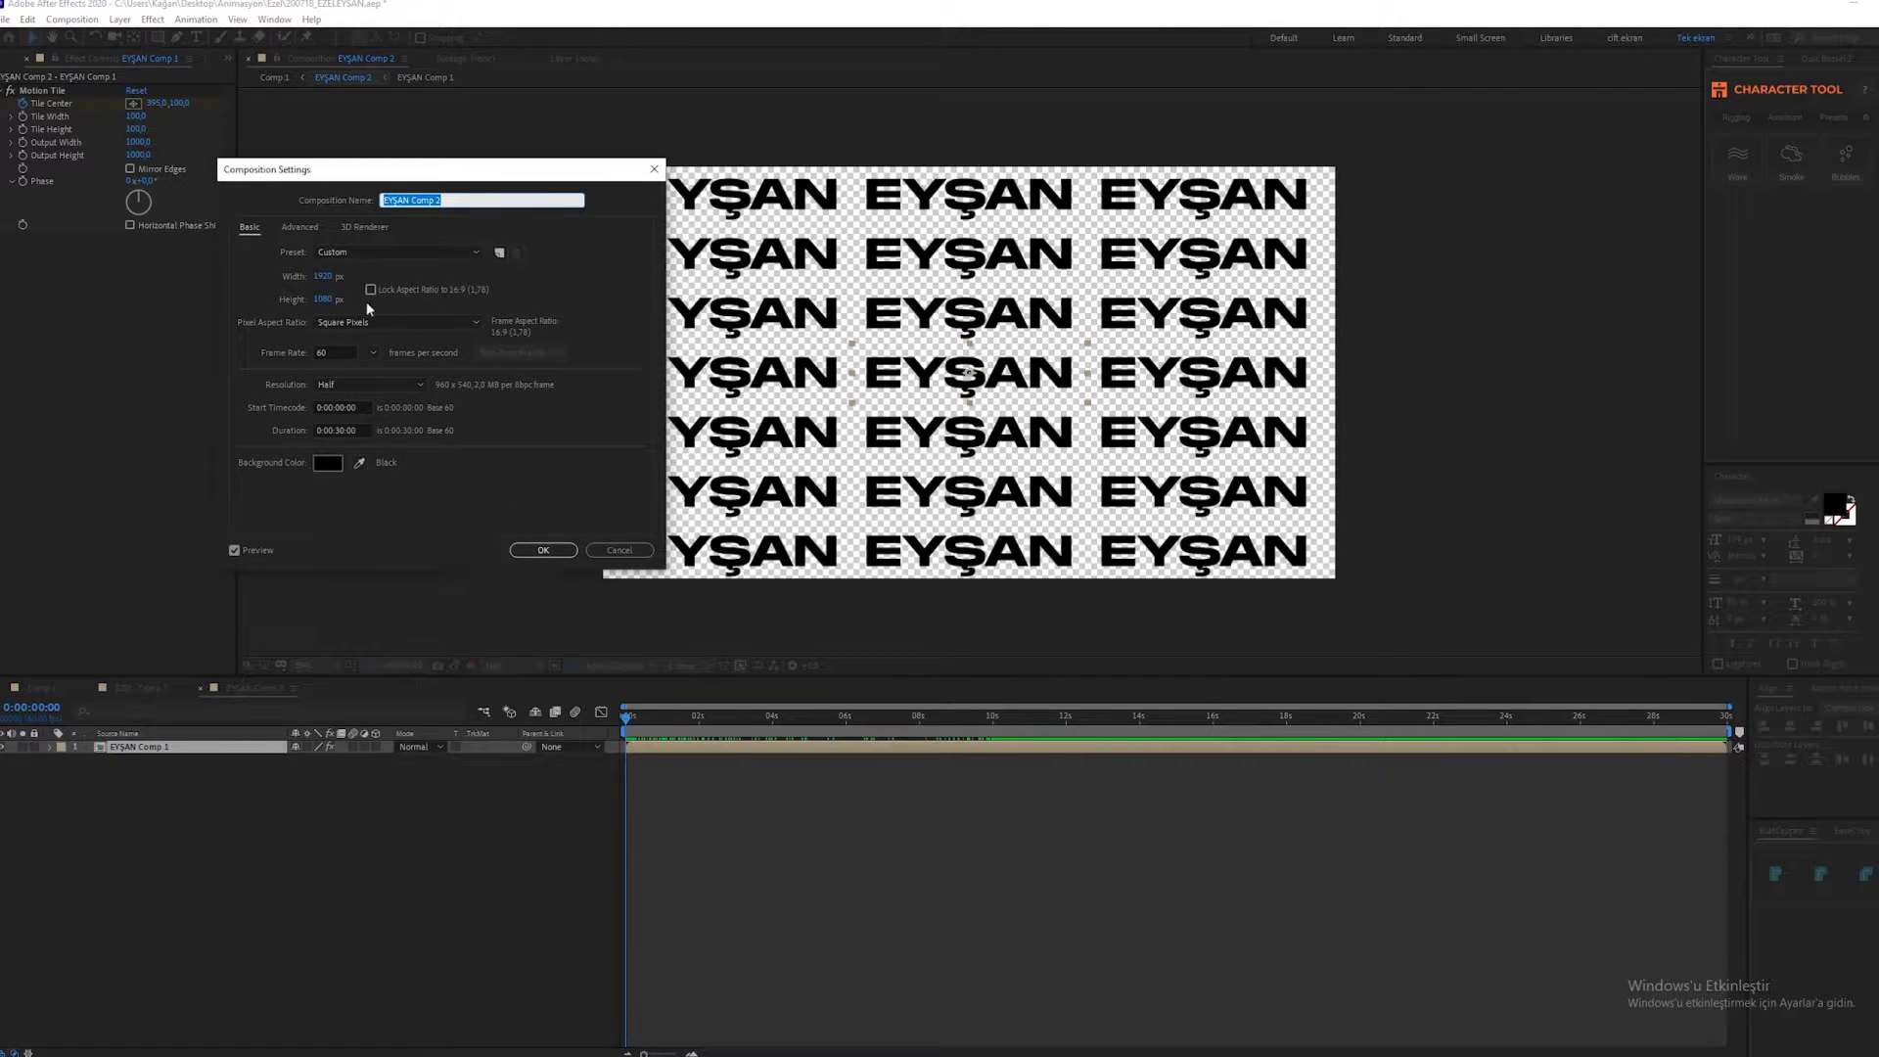
pyautogui.click(321, 277)
pyautogui.click(321, 277)
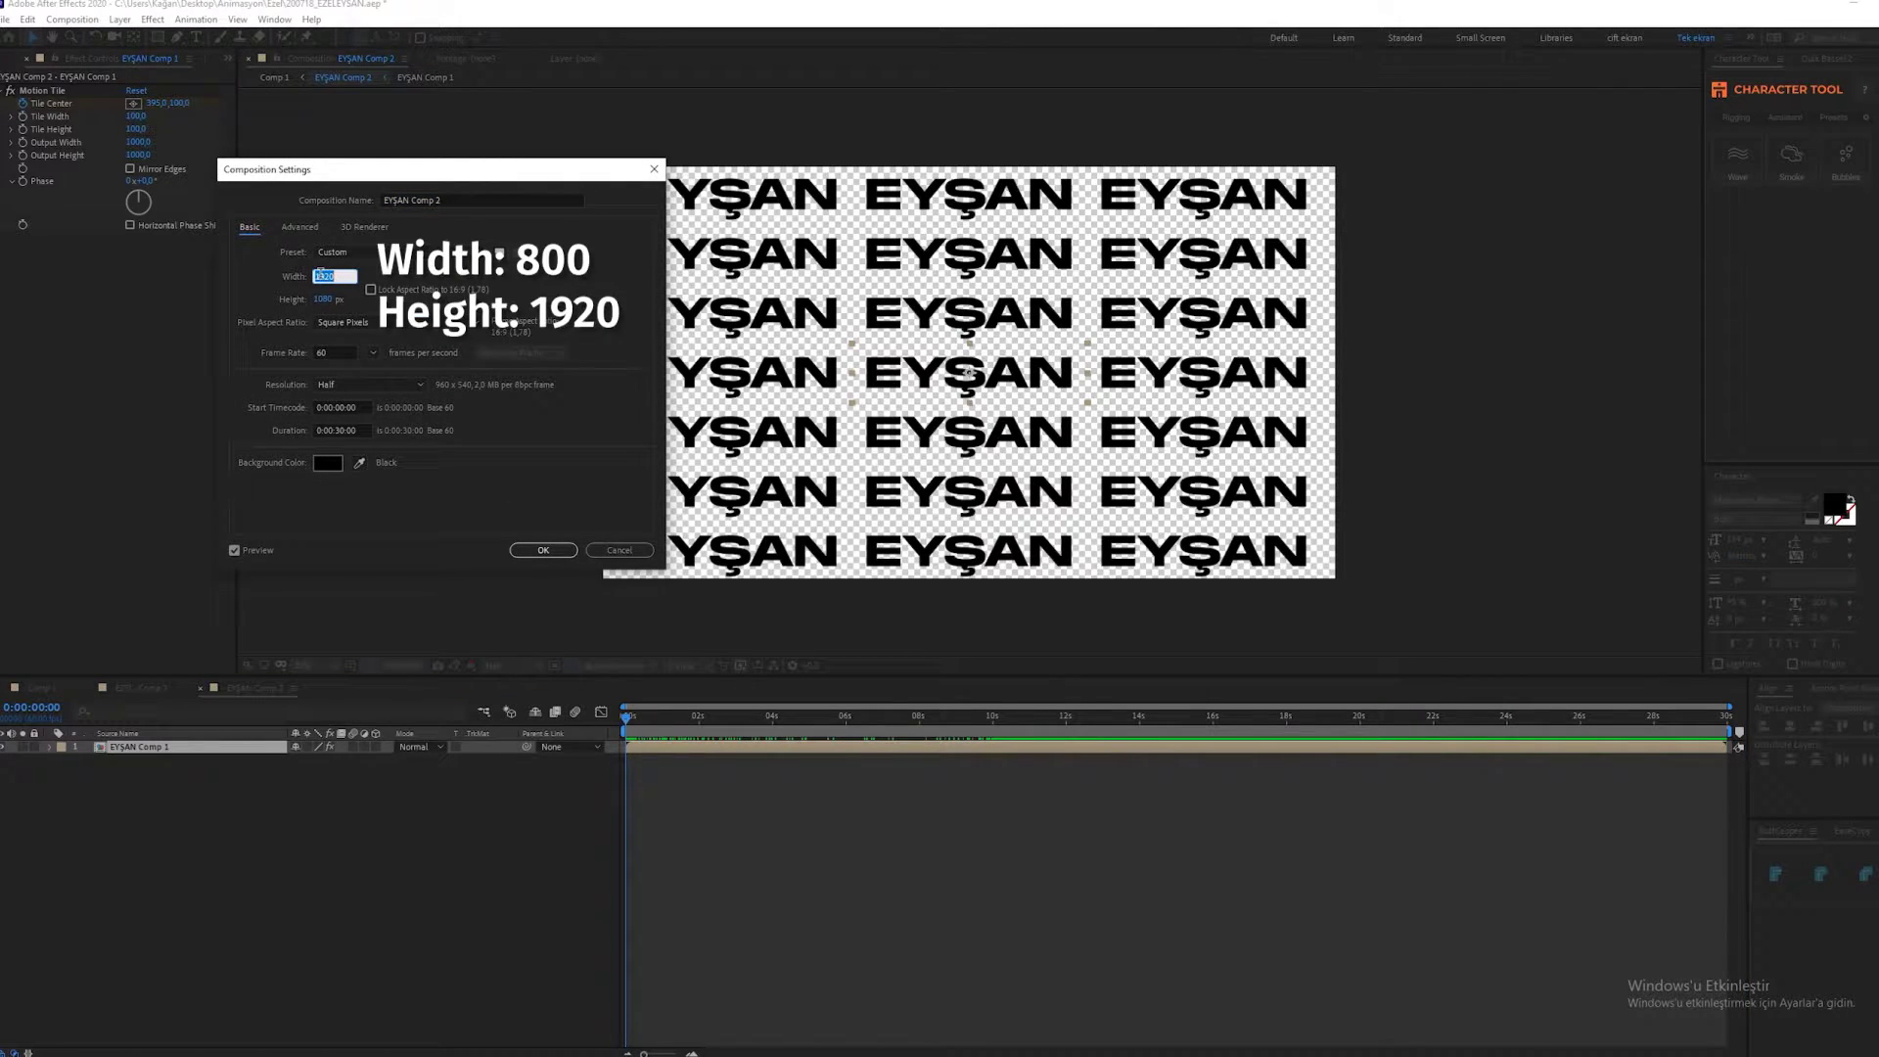
pyautogui.write('720')
pyautogui.press('Tab')
pyautogui.write('19')
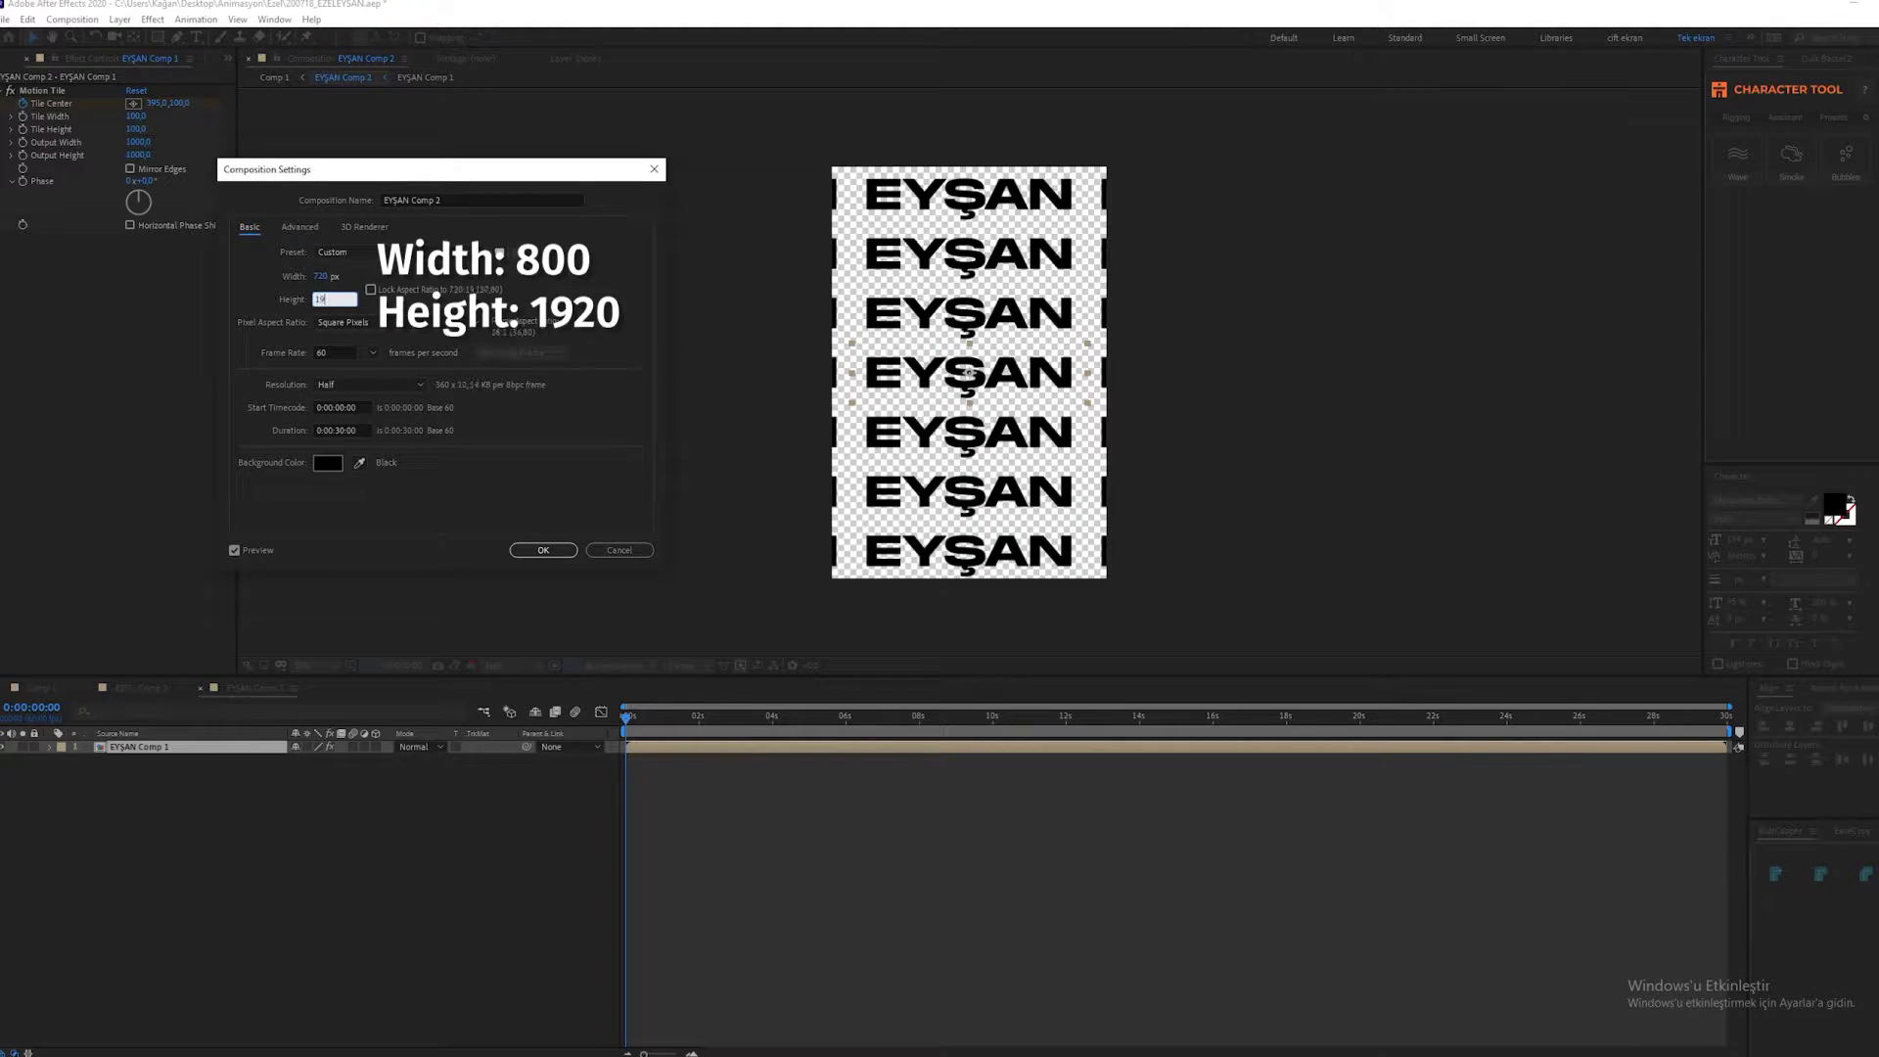
pyautogui.write('20')
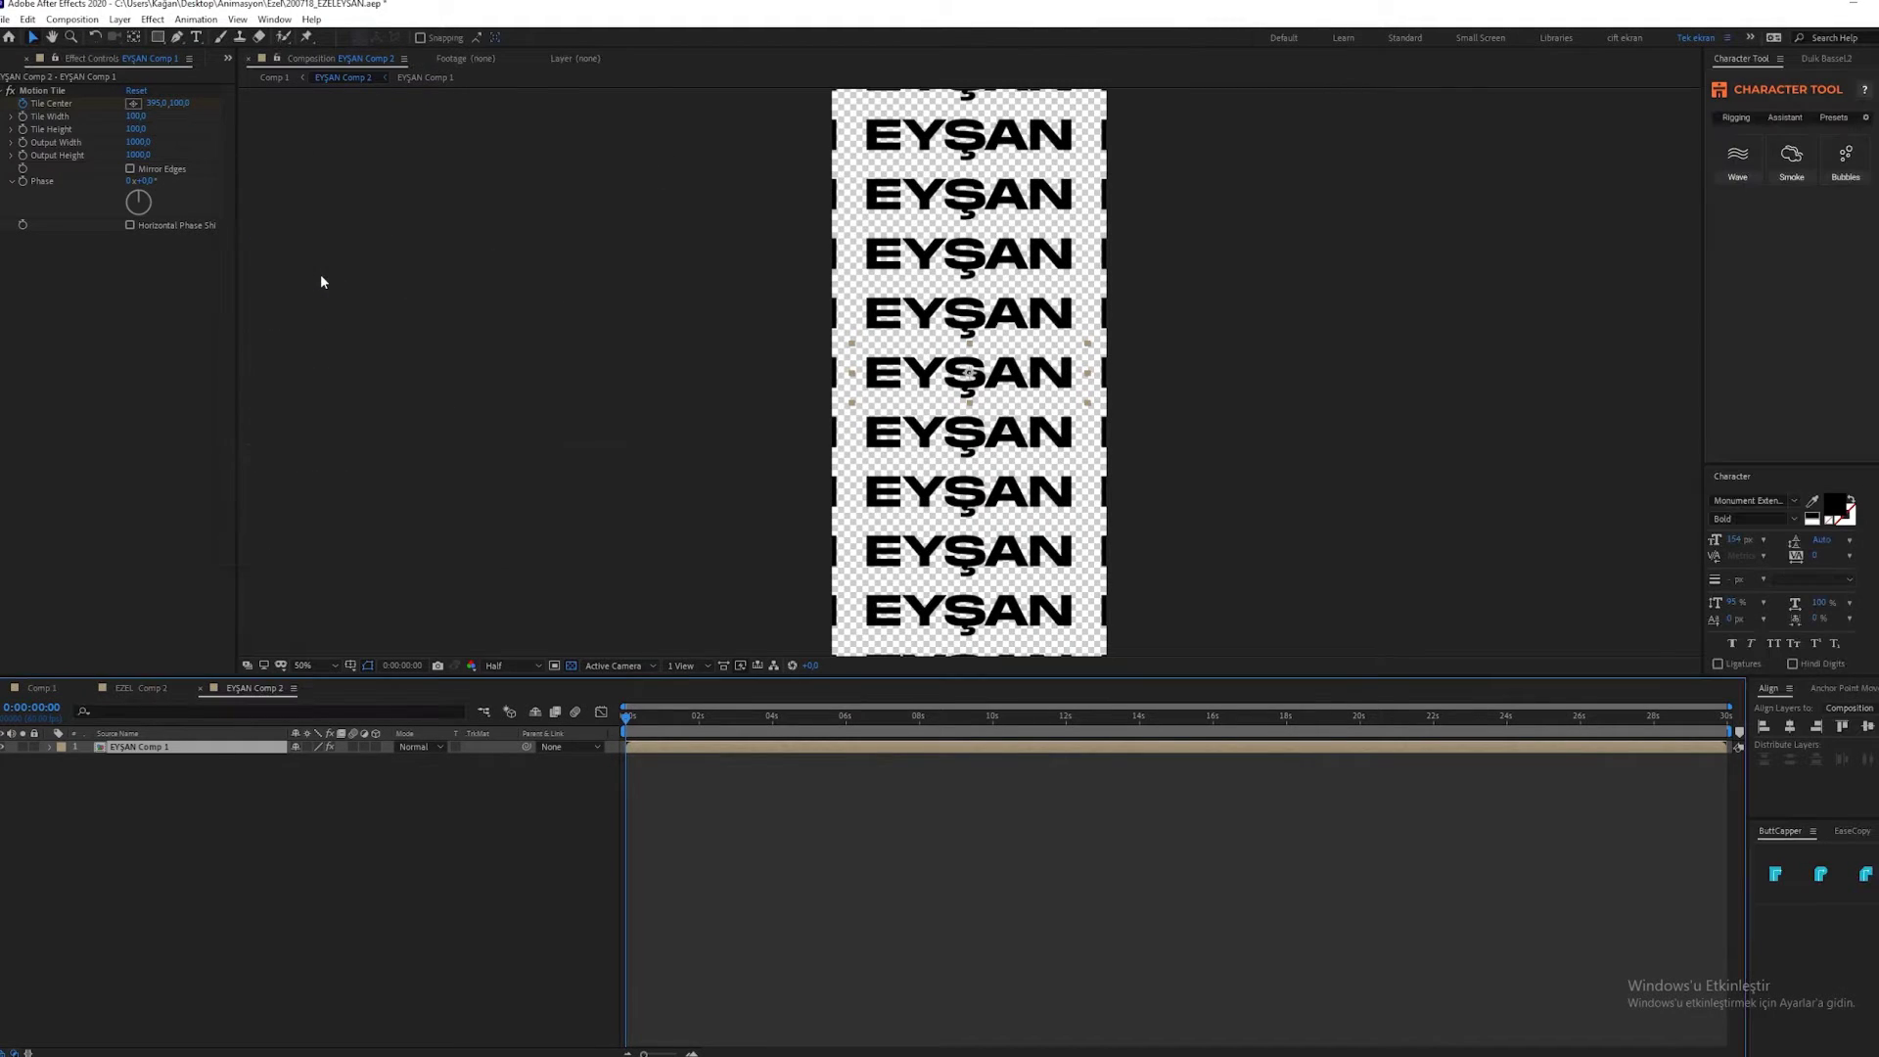
pyautogui.click(359, 796)
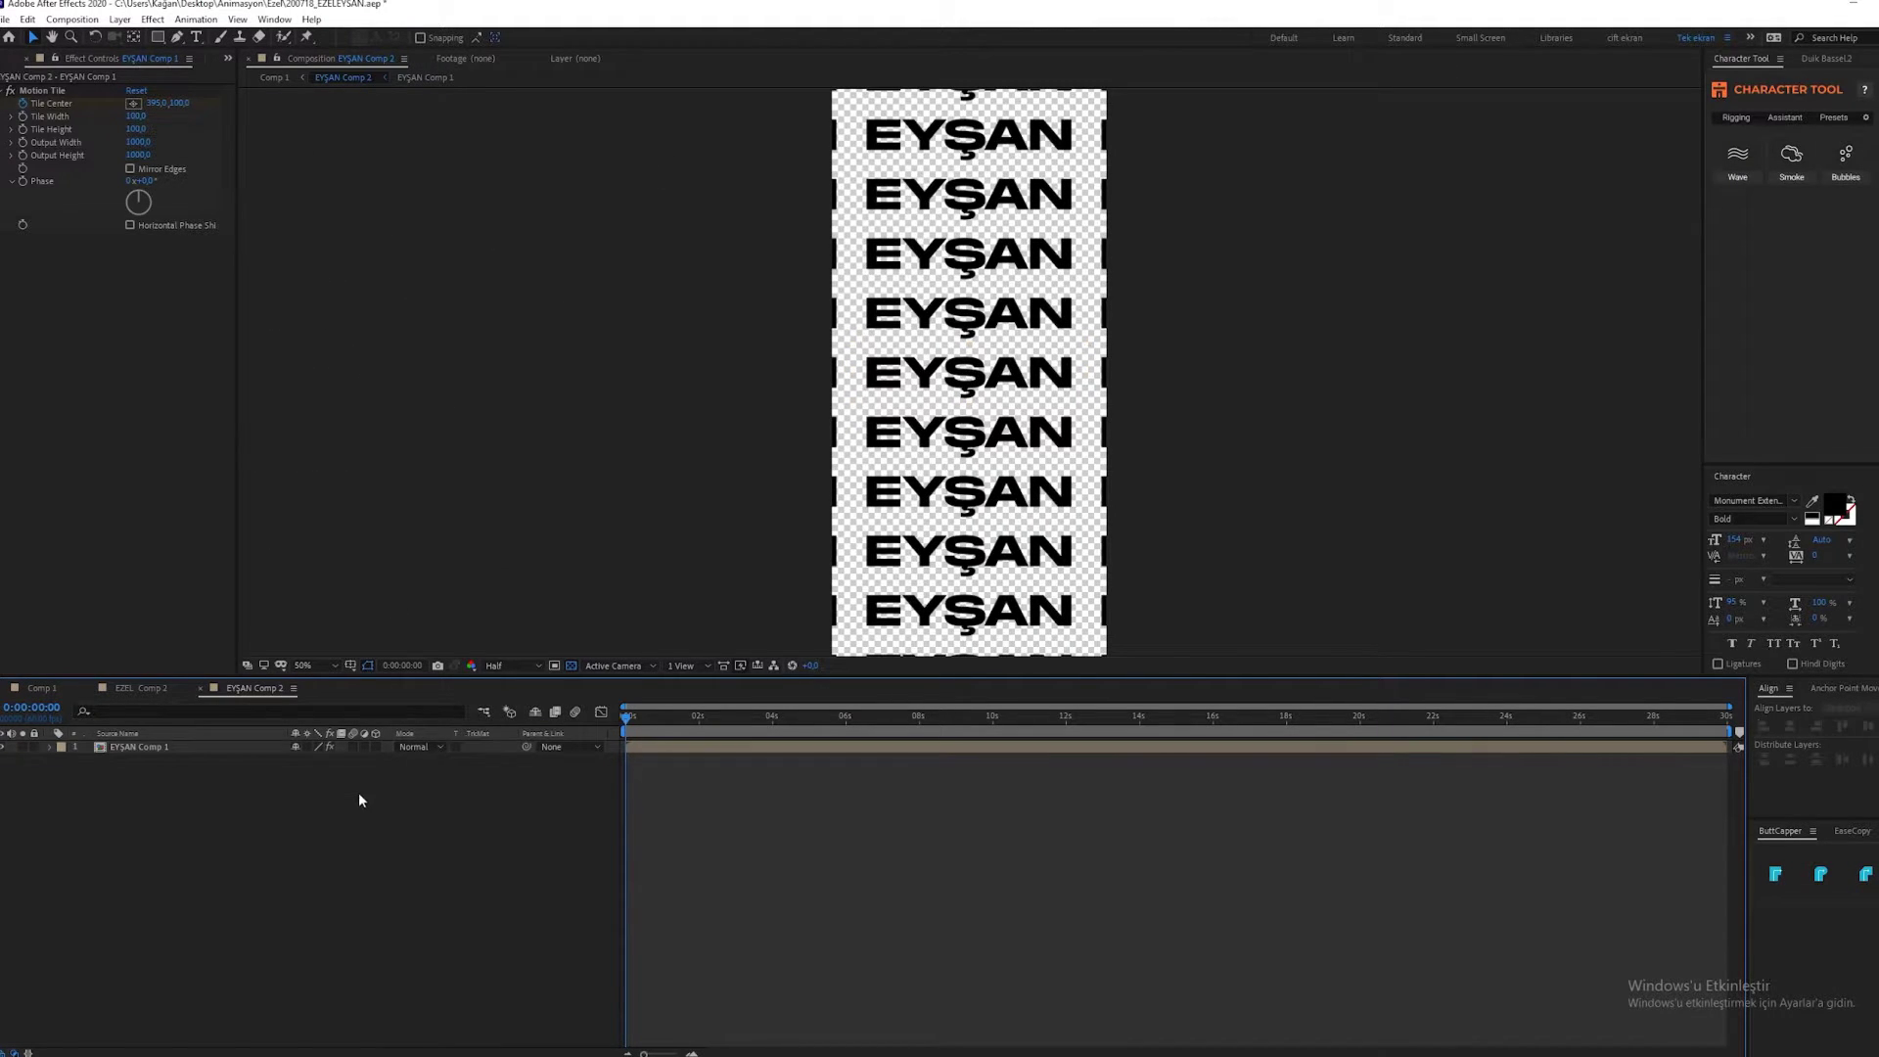
pyautogui.click(45, 689)
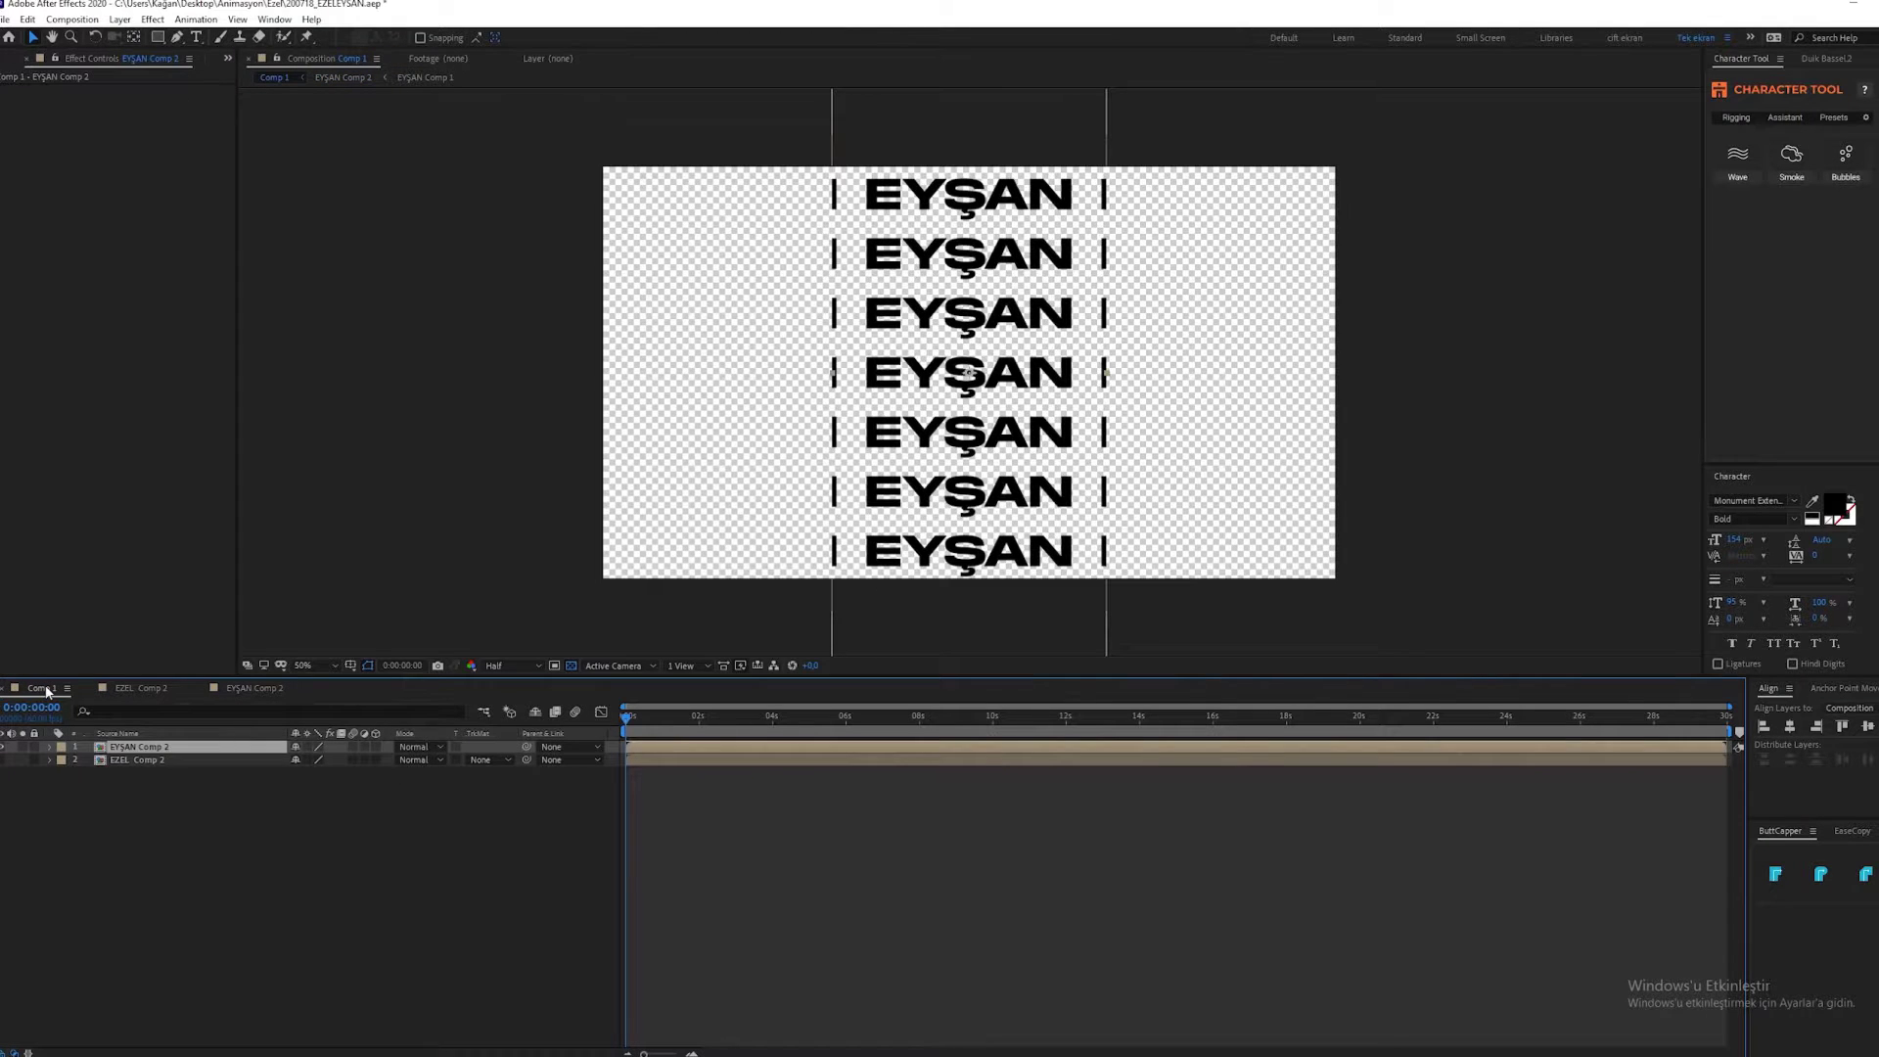
# Unhide EZEL Comp 2 and add a white solid layer inside it.
pyautogui.click(147, 760)
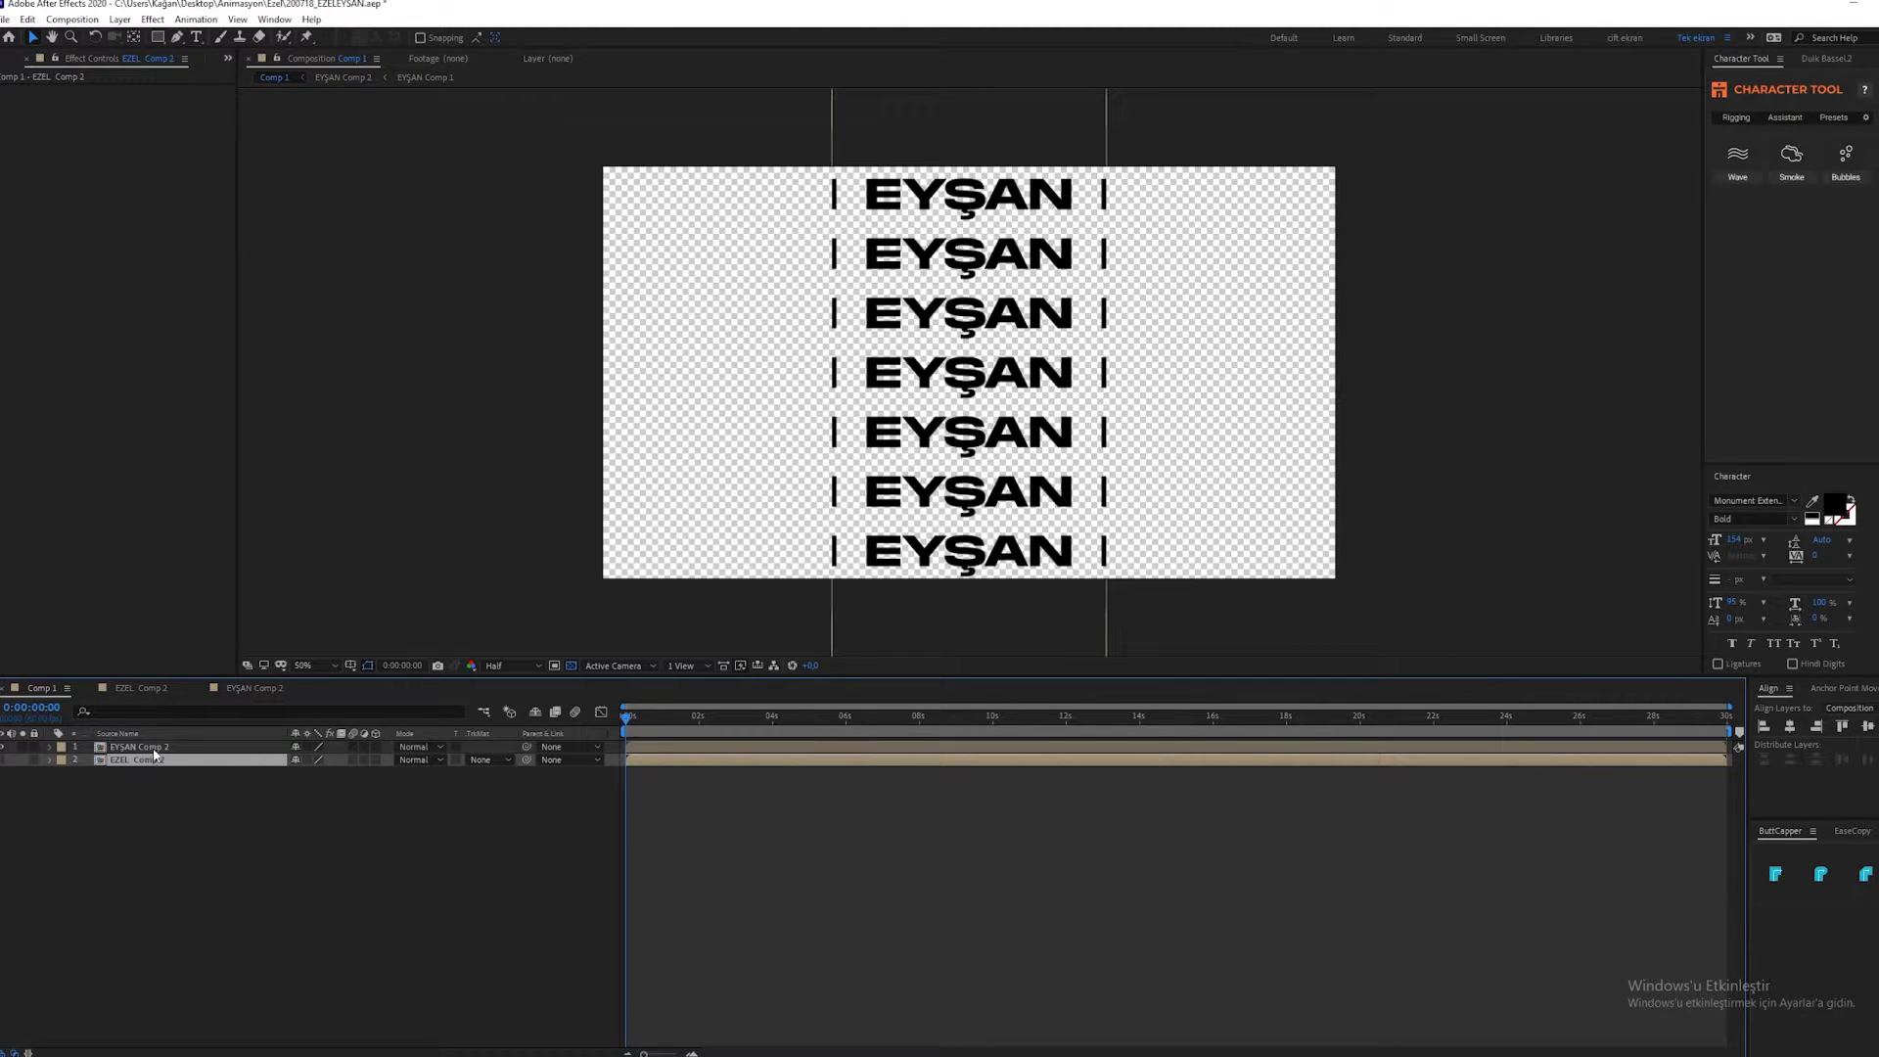
pyautogui.click(3, 760)
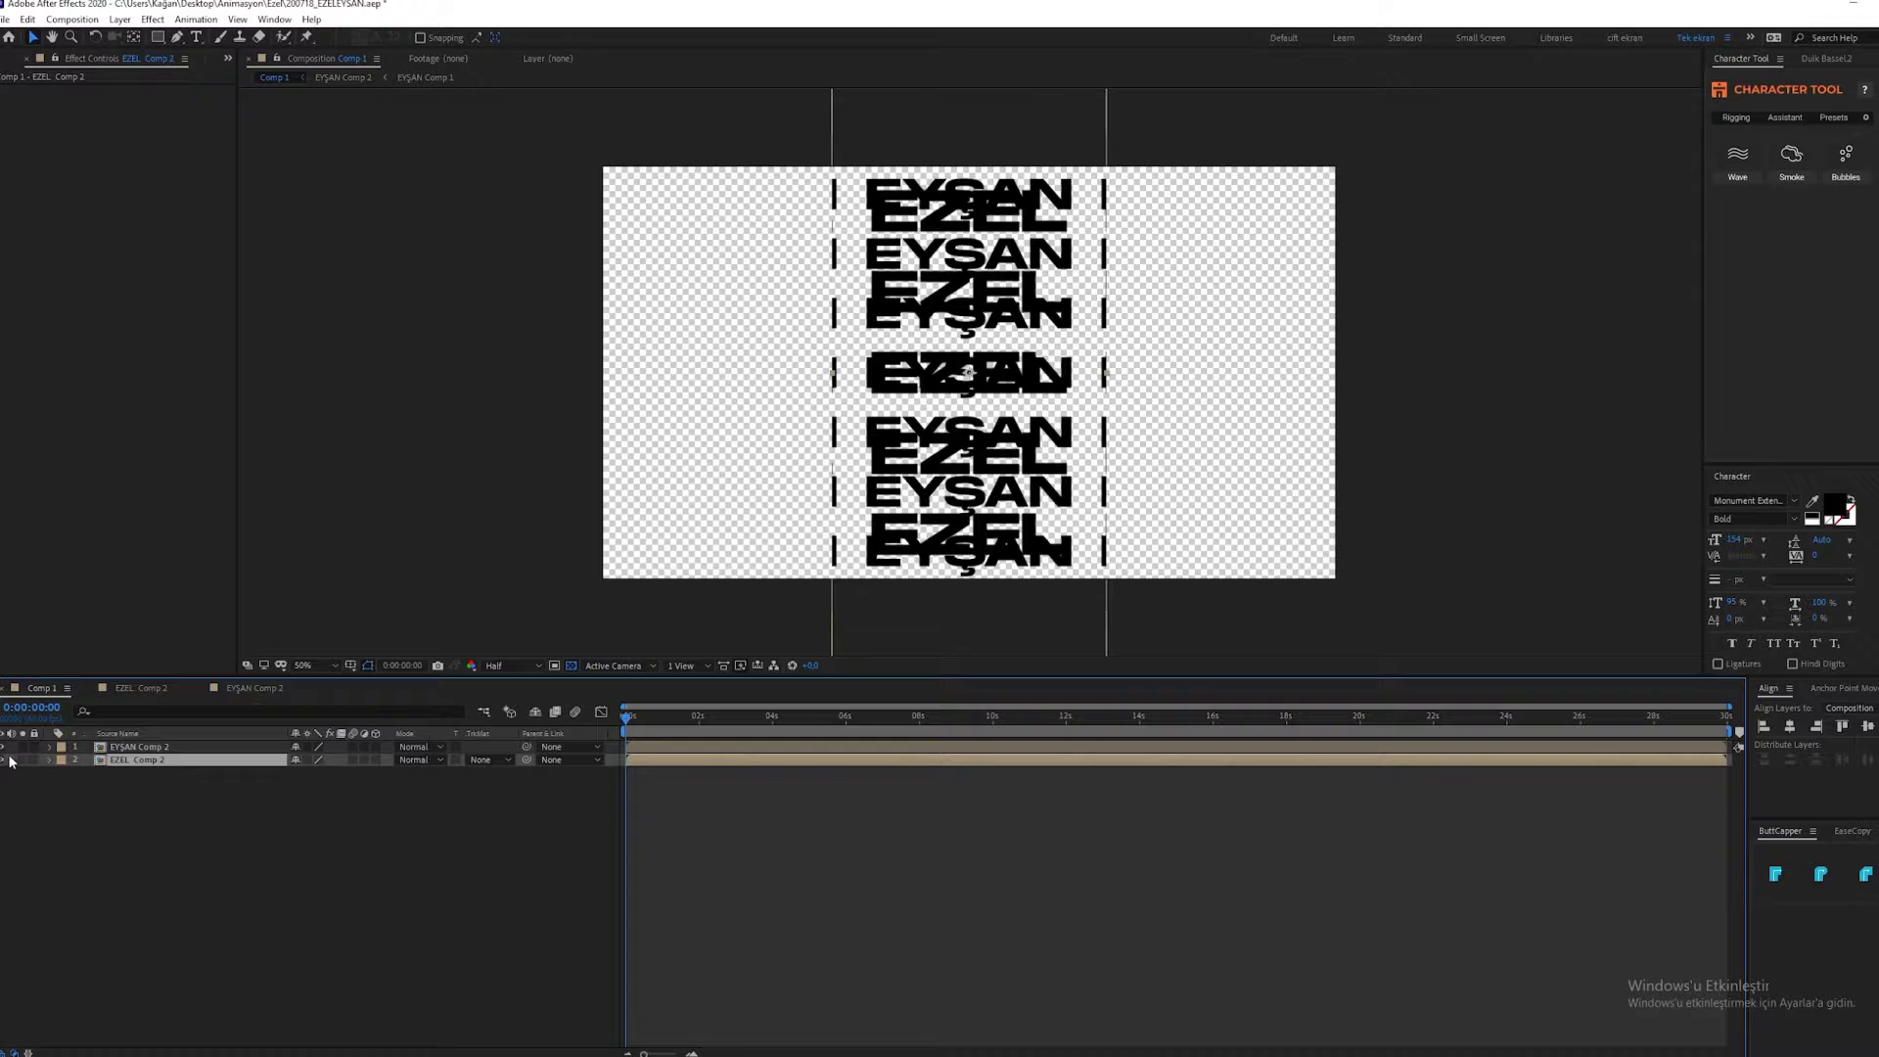
pyautogui.doubleClick(137, 760)
pyautogui.rightClick(156, 793)
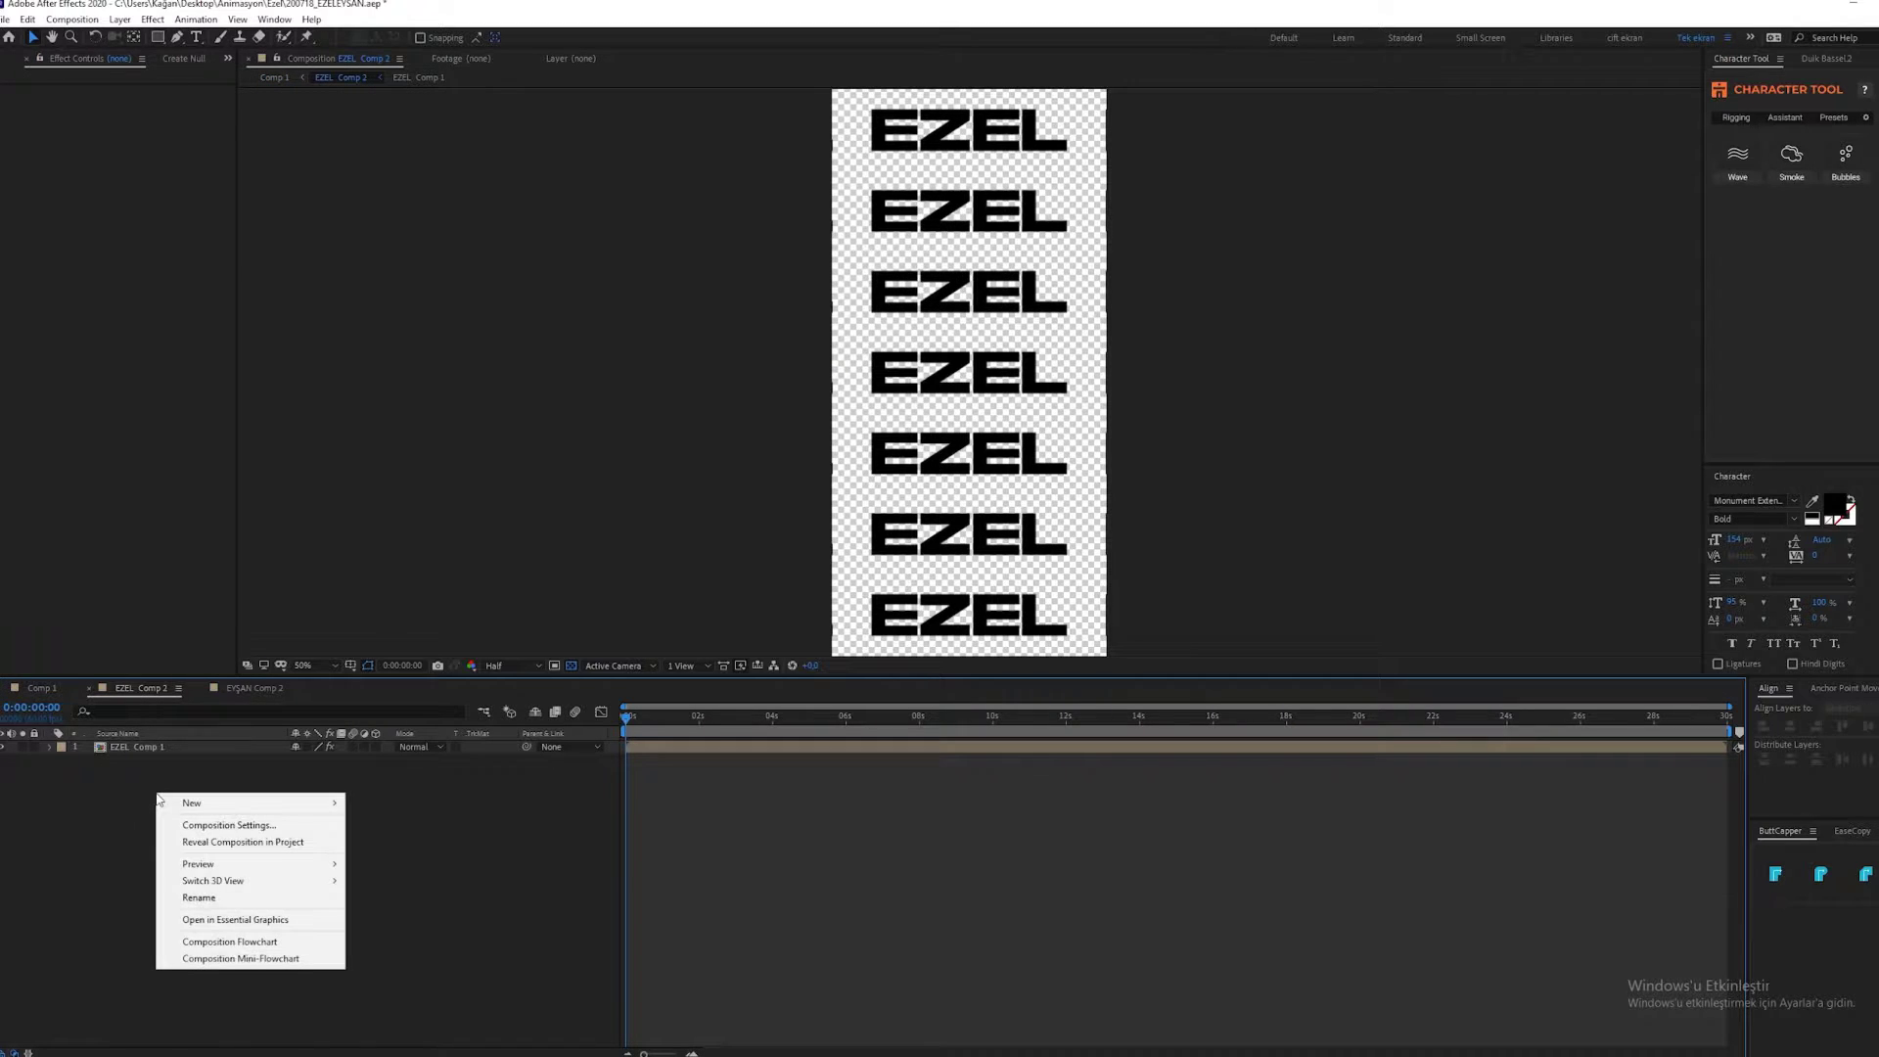
pyautogui.moveTo(256, 803)
pyautogui.click(382, 841)
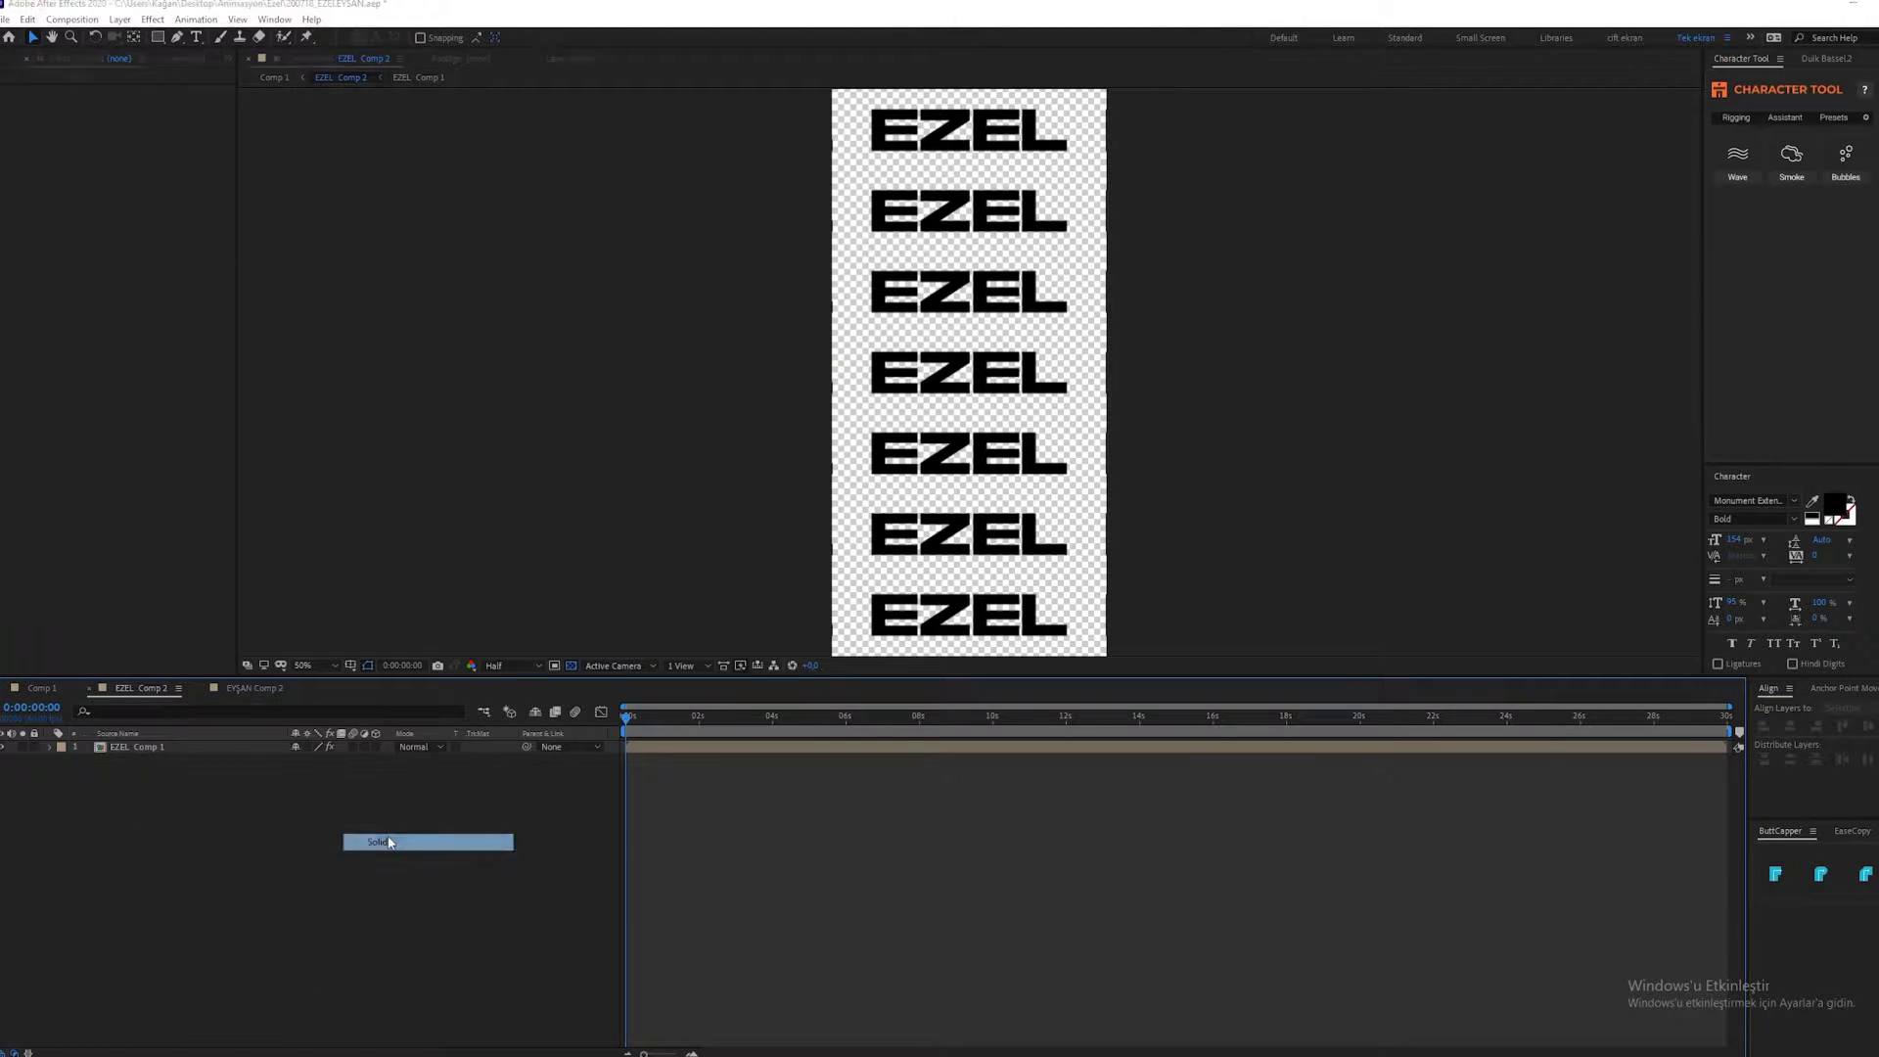
pyautogui.click(240, 302)
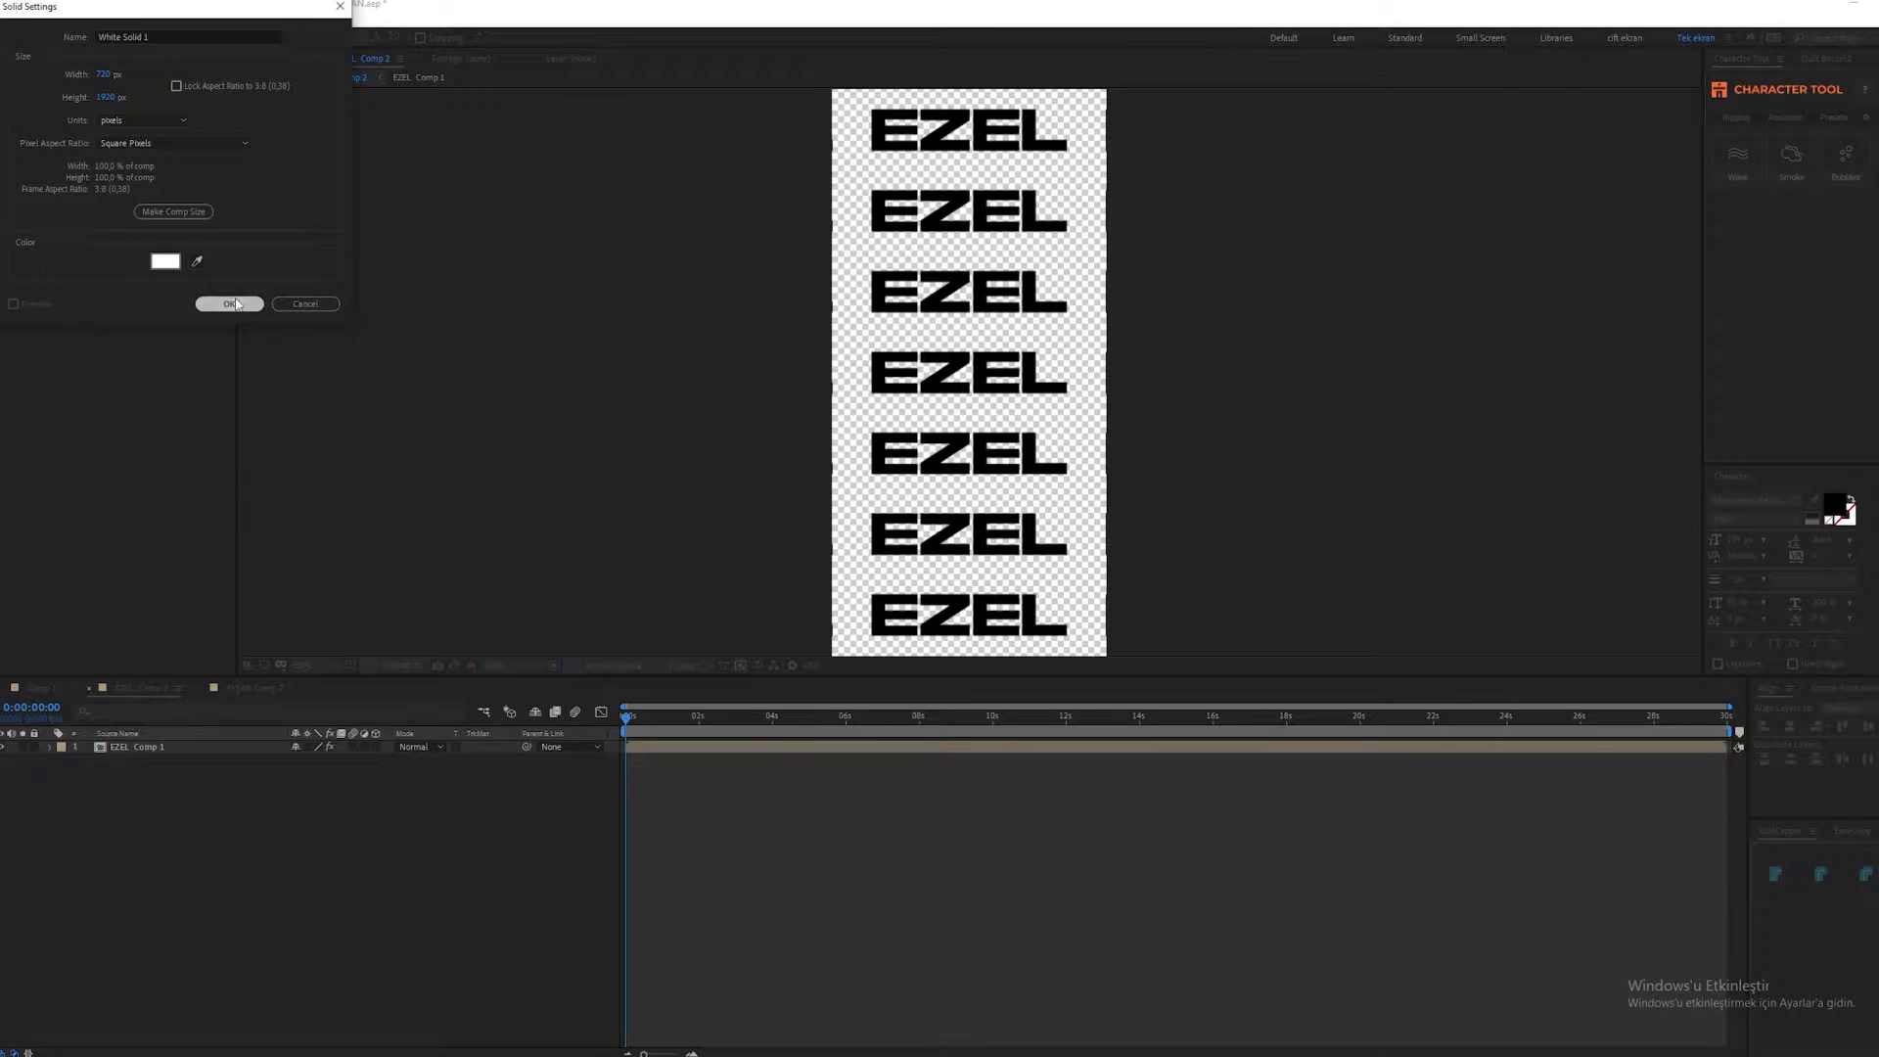
pyautogui.press('Delete')
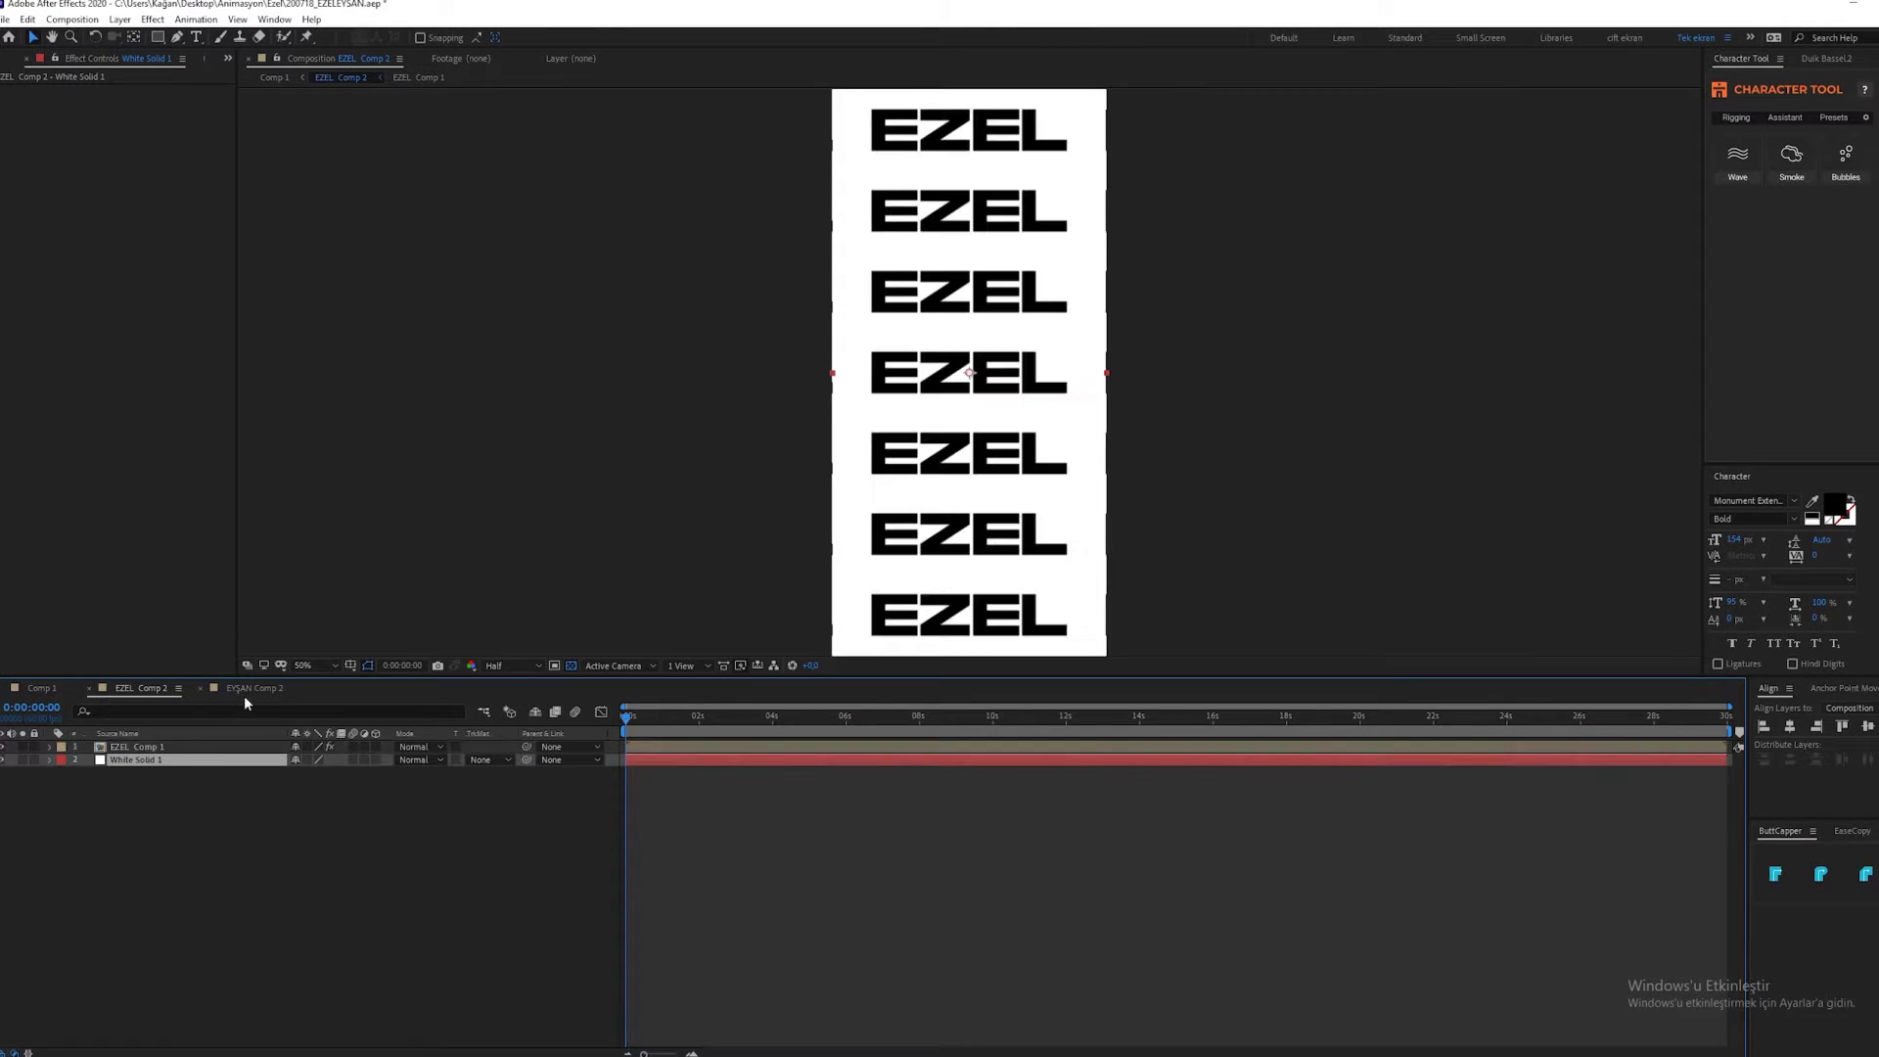
# Add a white solid in EYŞAN Comp 2 and place it beneath the EYŞAN text.
pyautogui.click(250, 688)
pyautogui.rightClick(177, 840)
pyautogui.moveTo(306, 851)
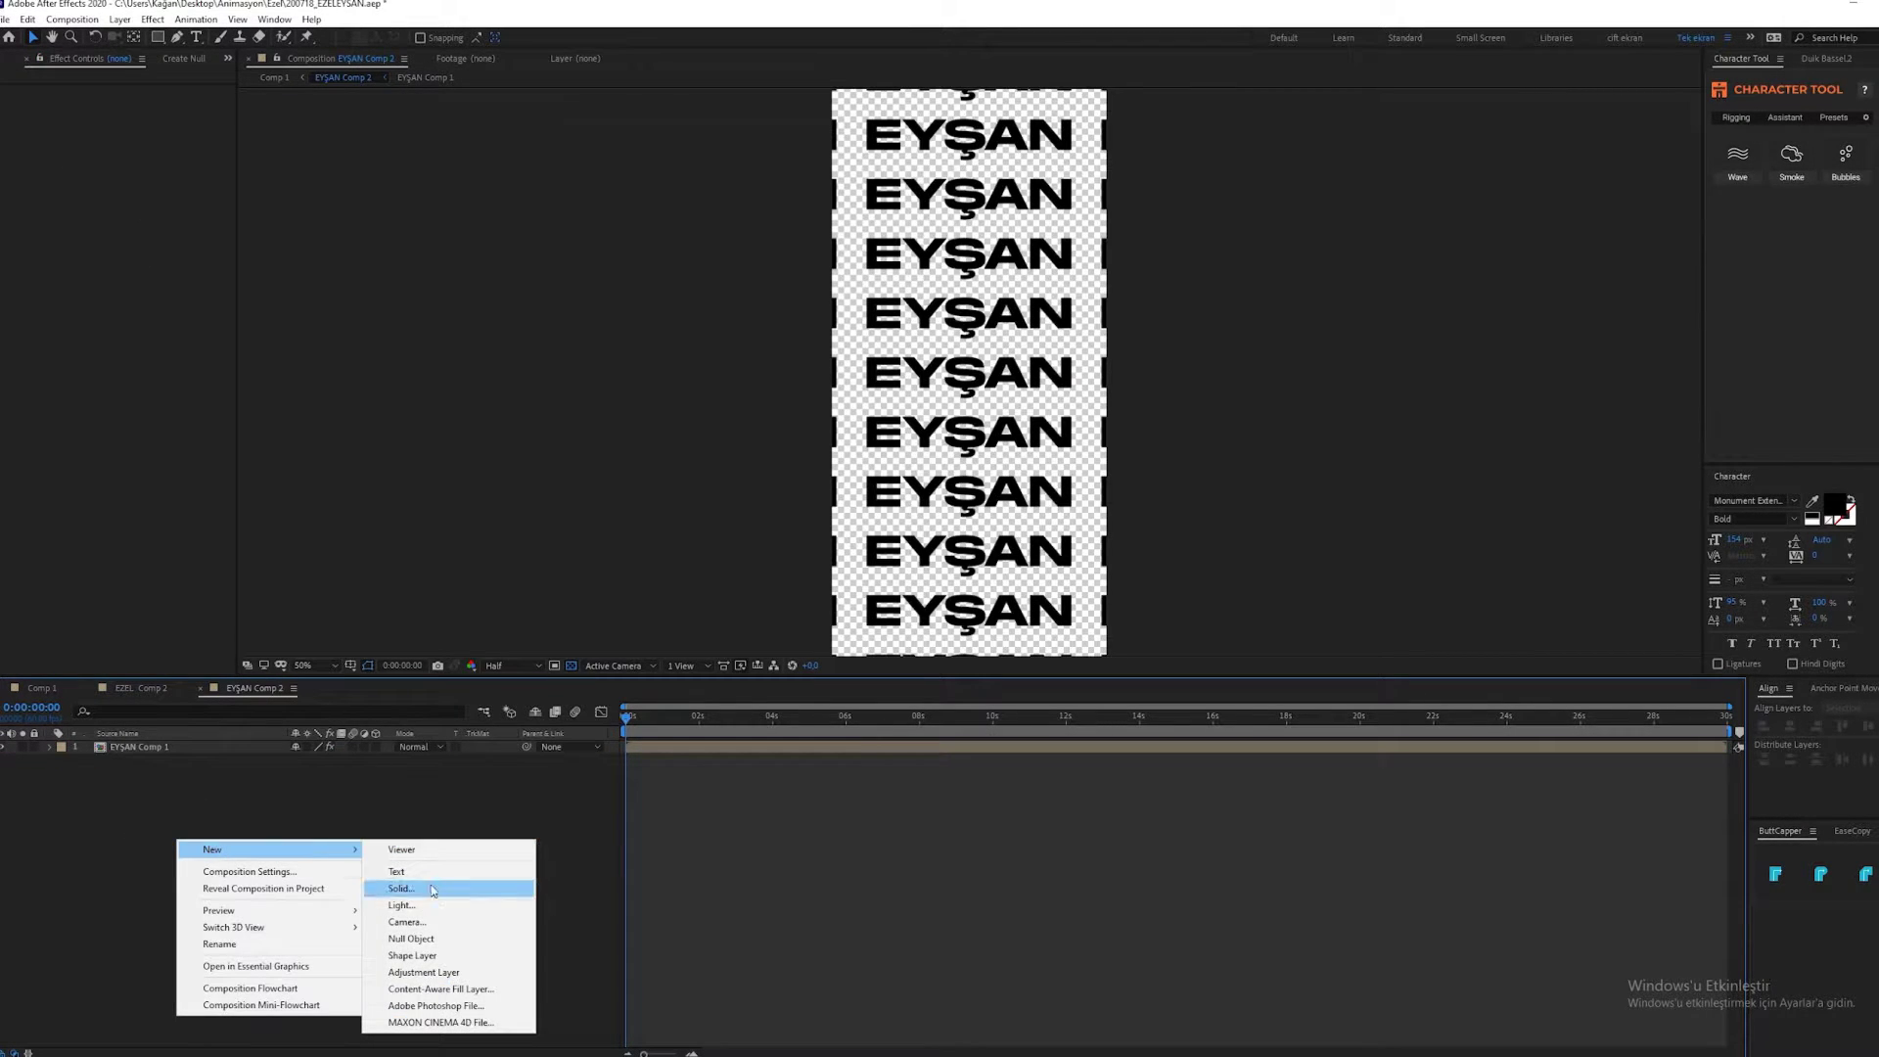
pyautogui.click(401, 887)
pyautogui.click(235, 303)
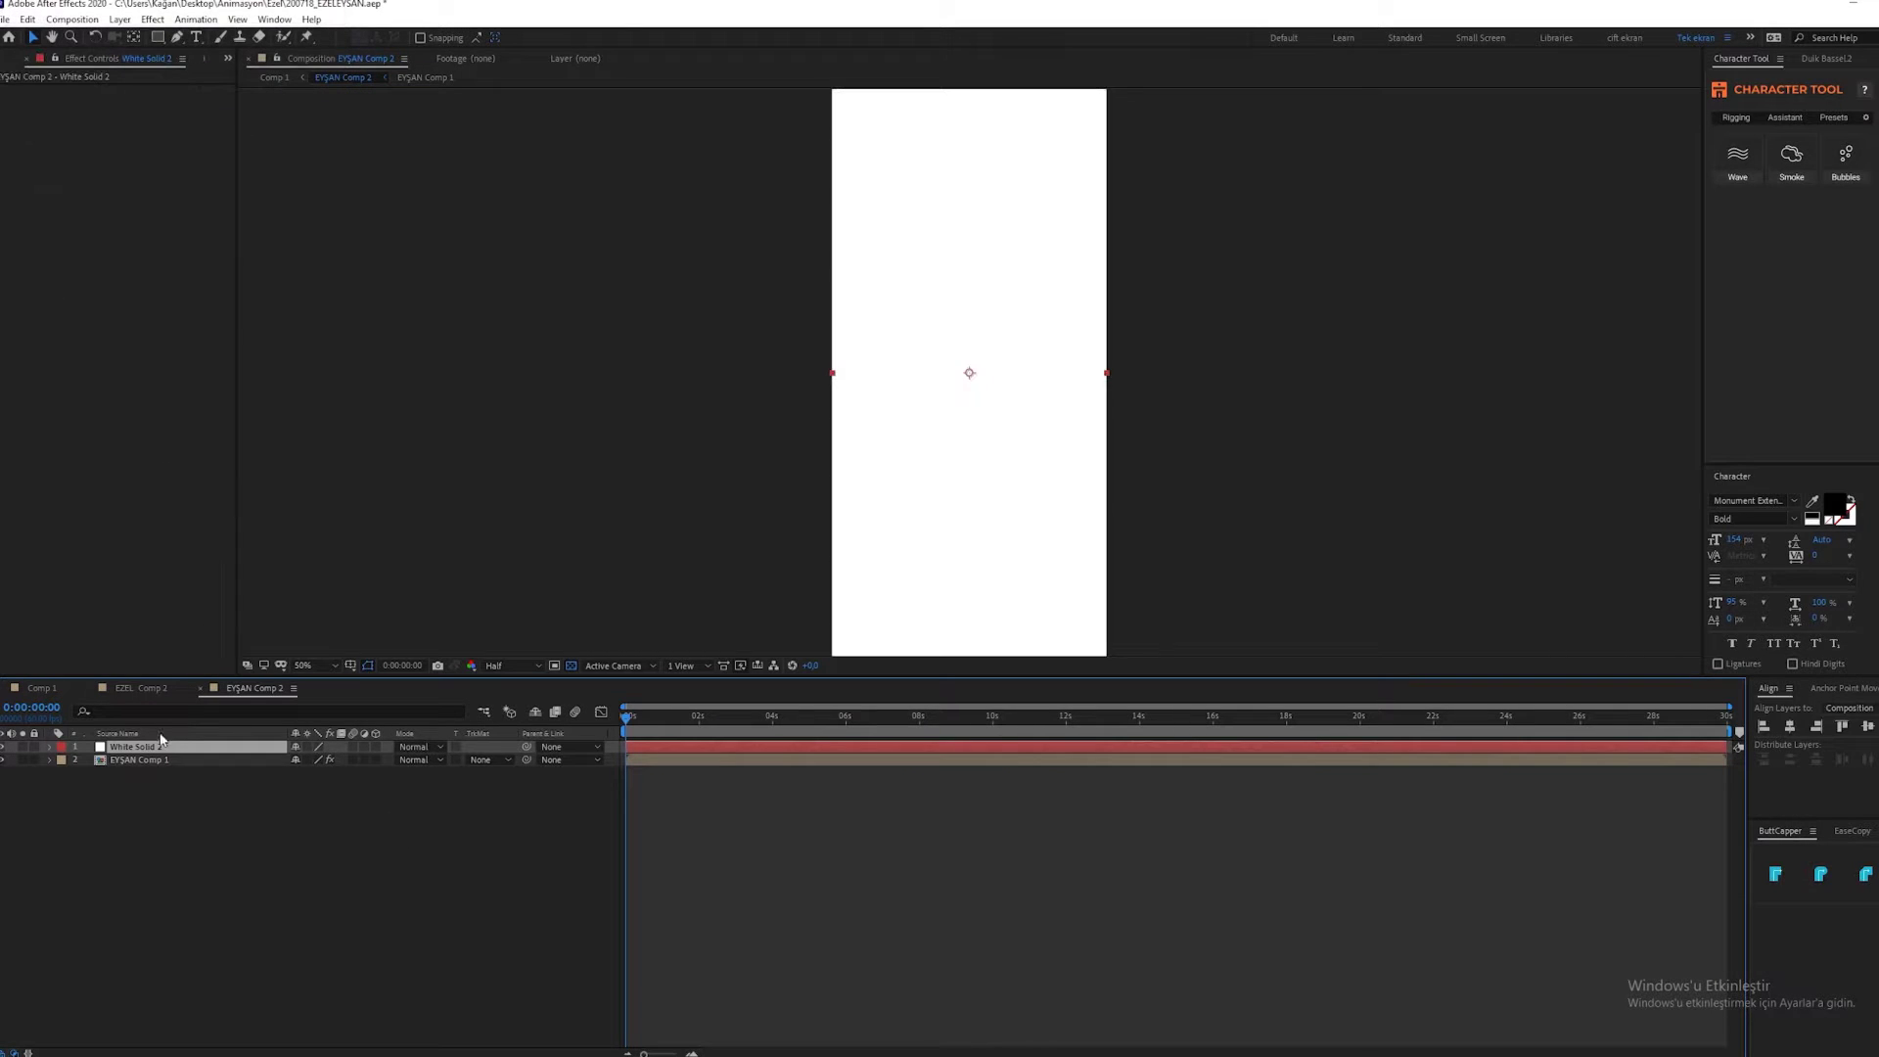
pyautogui.moveTo(137, 747); pyautogui.dragTo(147, 765)
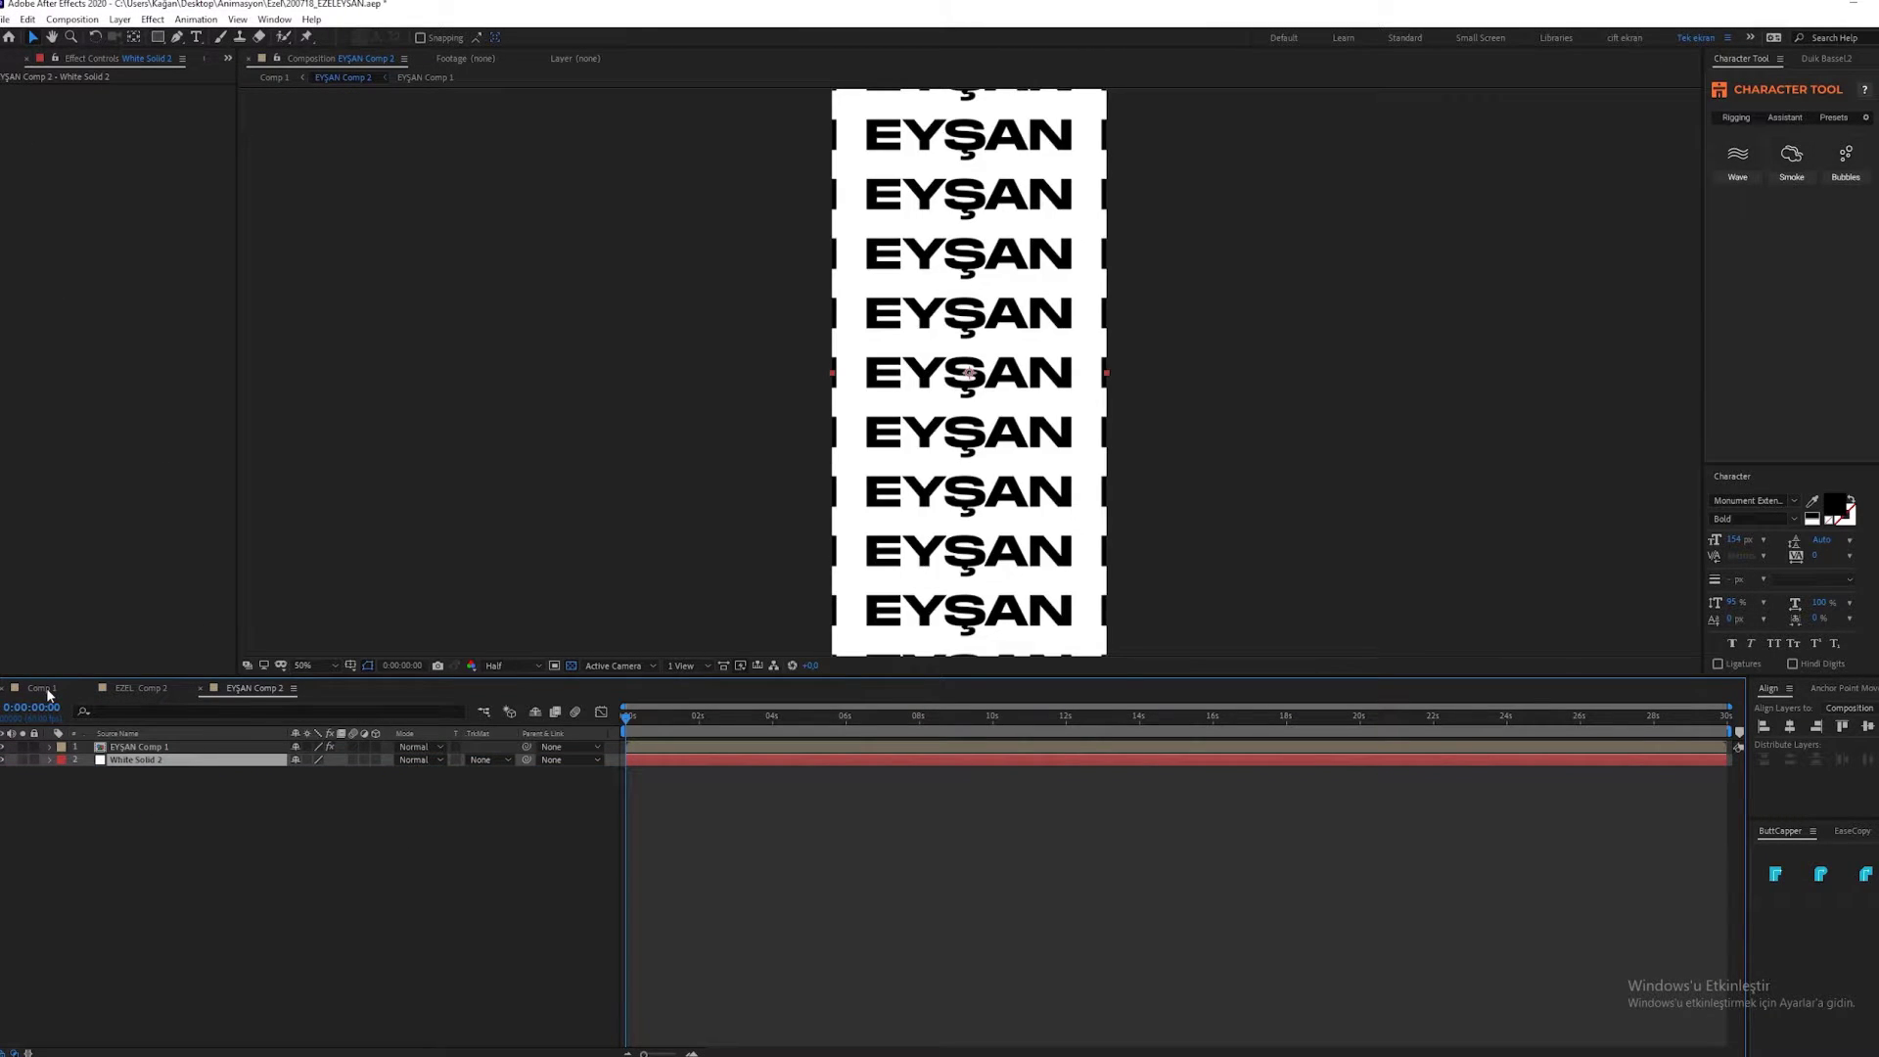
pyautogui.click(45, 687)
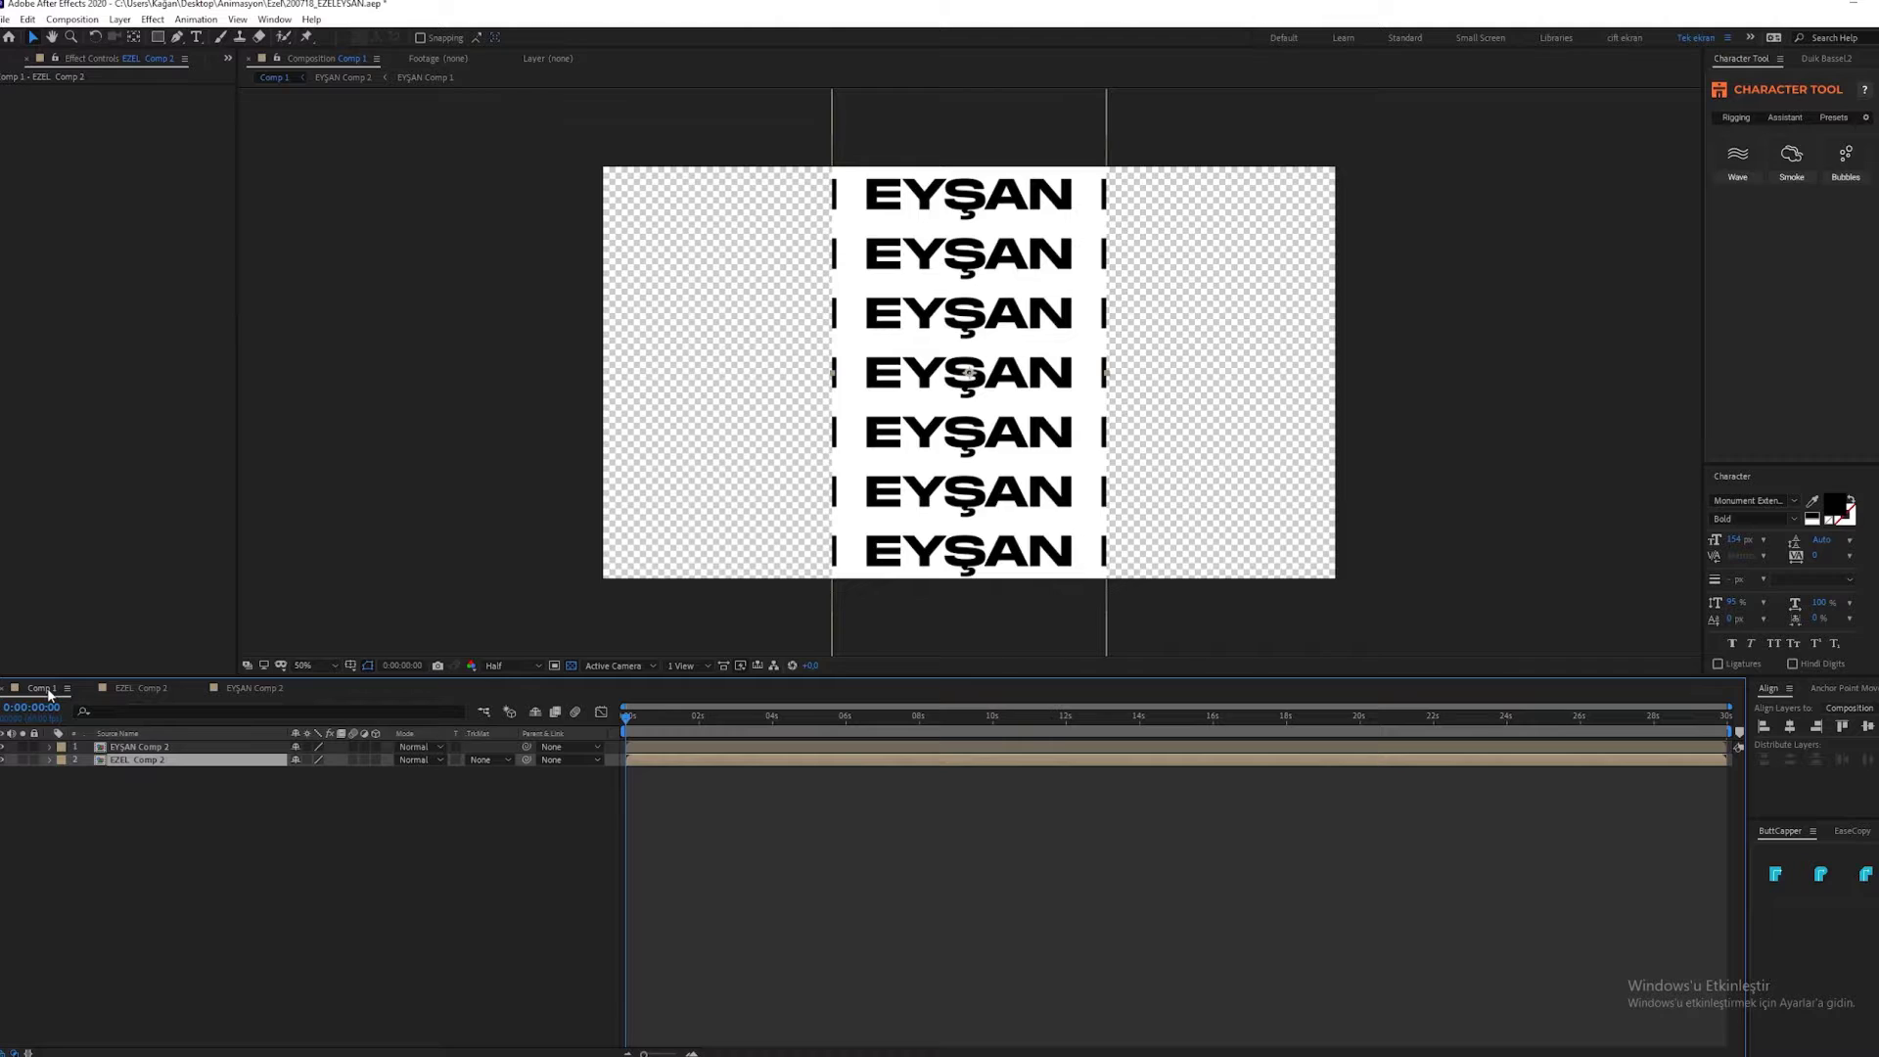
# Apply Perspective > CC Cylinder to the EYŞAN Comp 2 layer with Light Intensity 140.
pyautogui.click(158, 748)
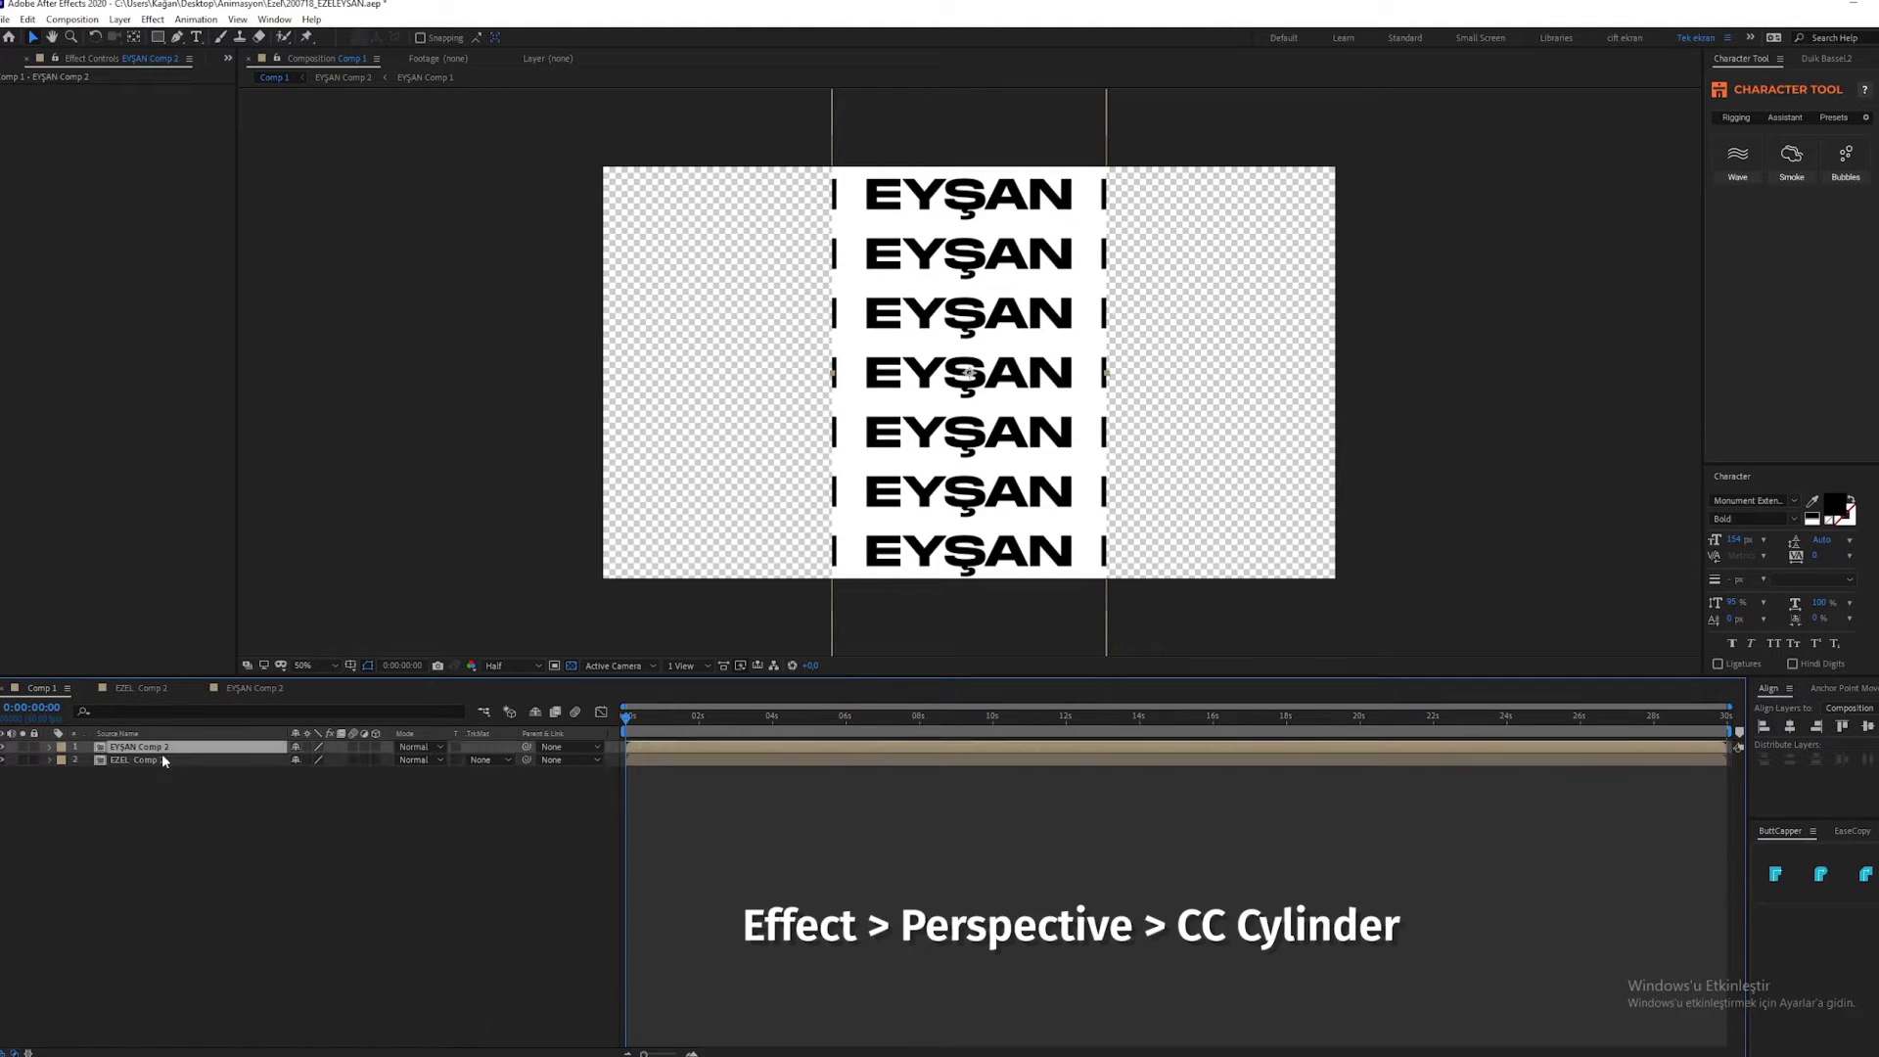
pyautogui.rightClick(162, 750)
pyautogui.moveTo(255, 538)
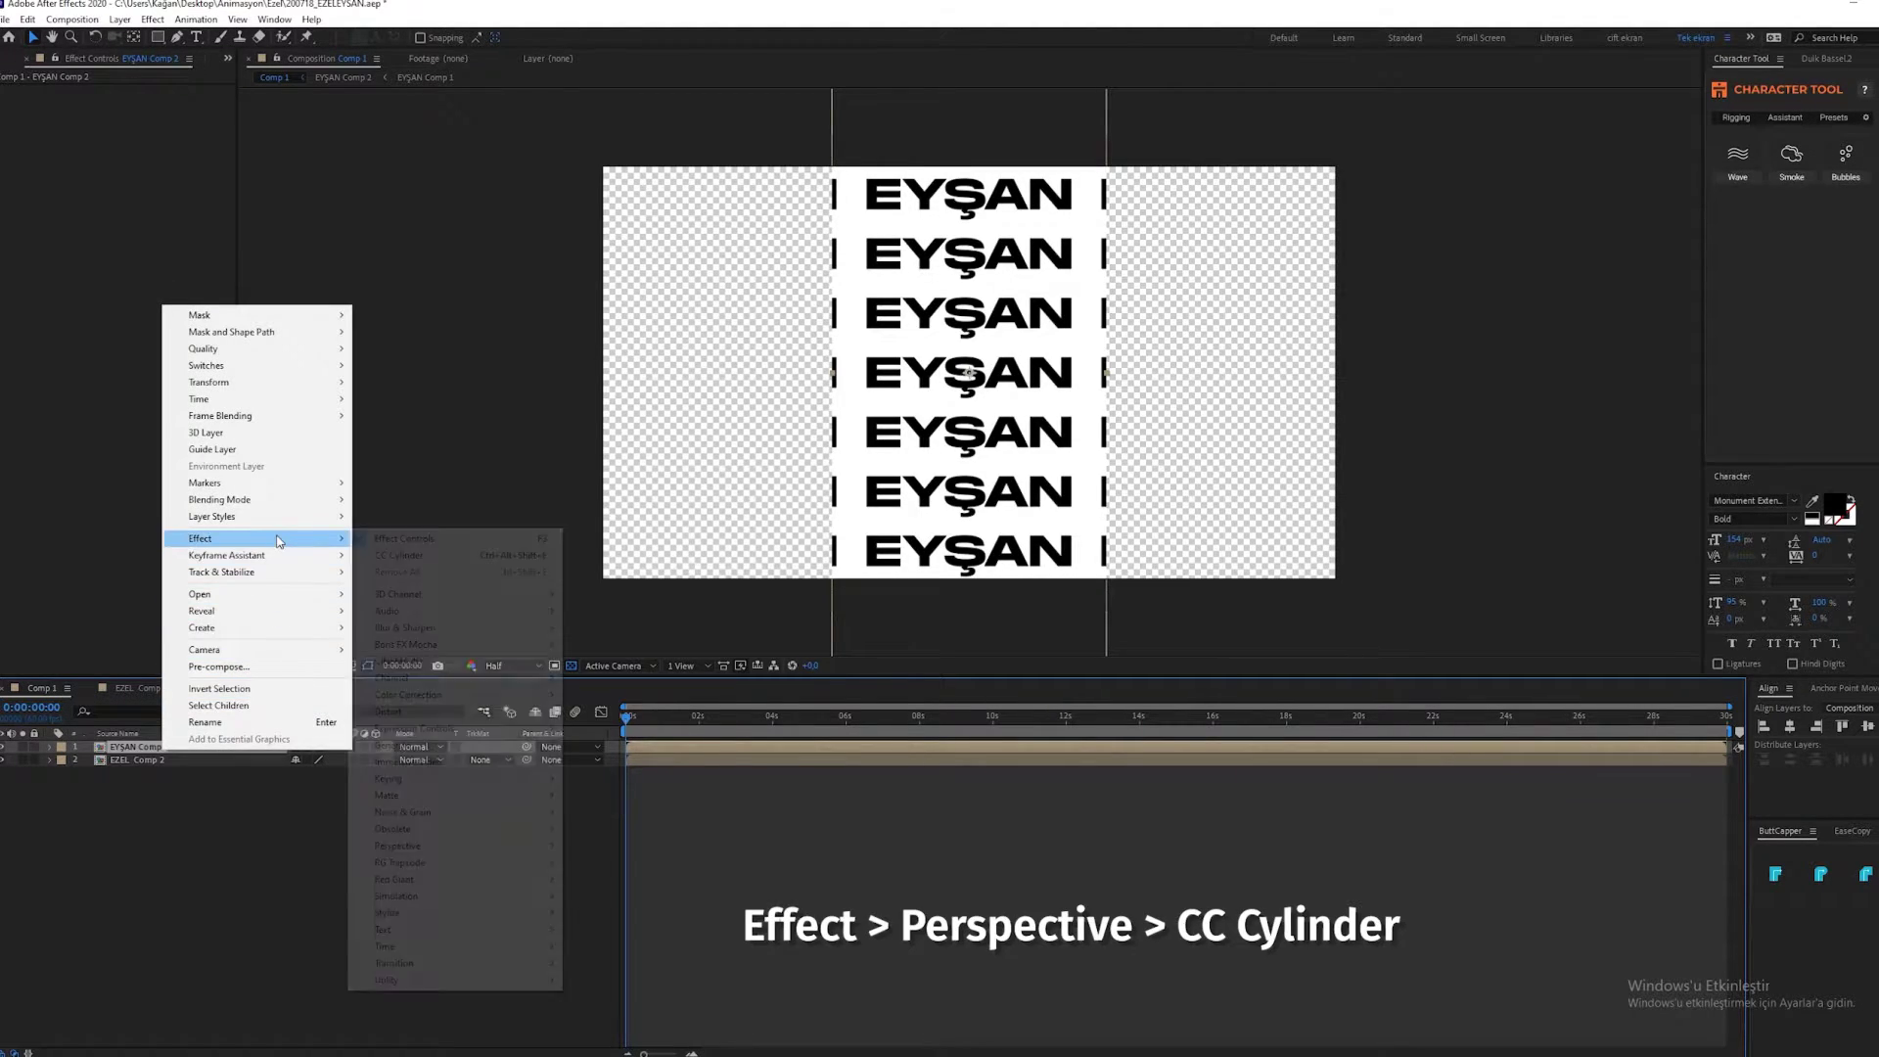
pyautogui.moveTo(538, 851)
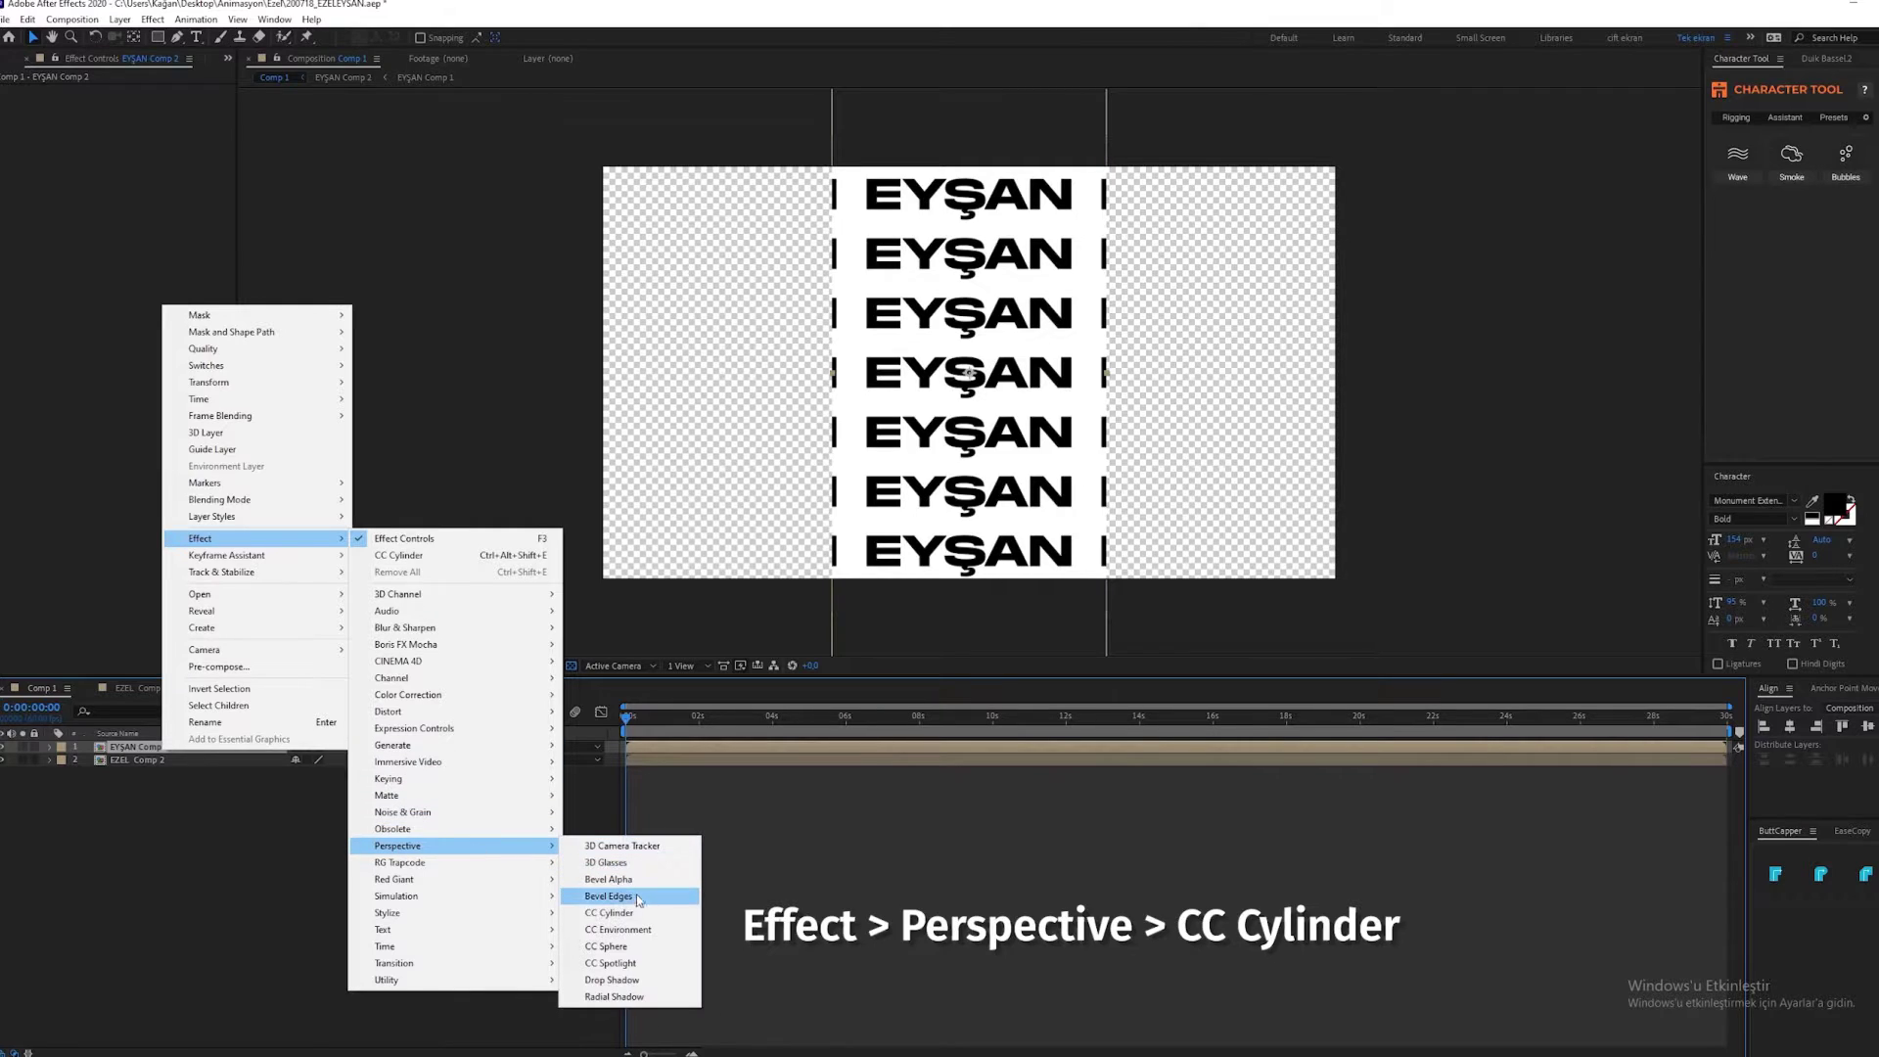
pyautogui.click(635, 915)
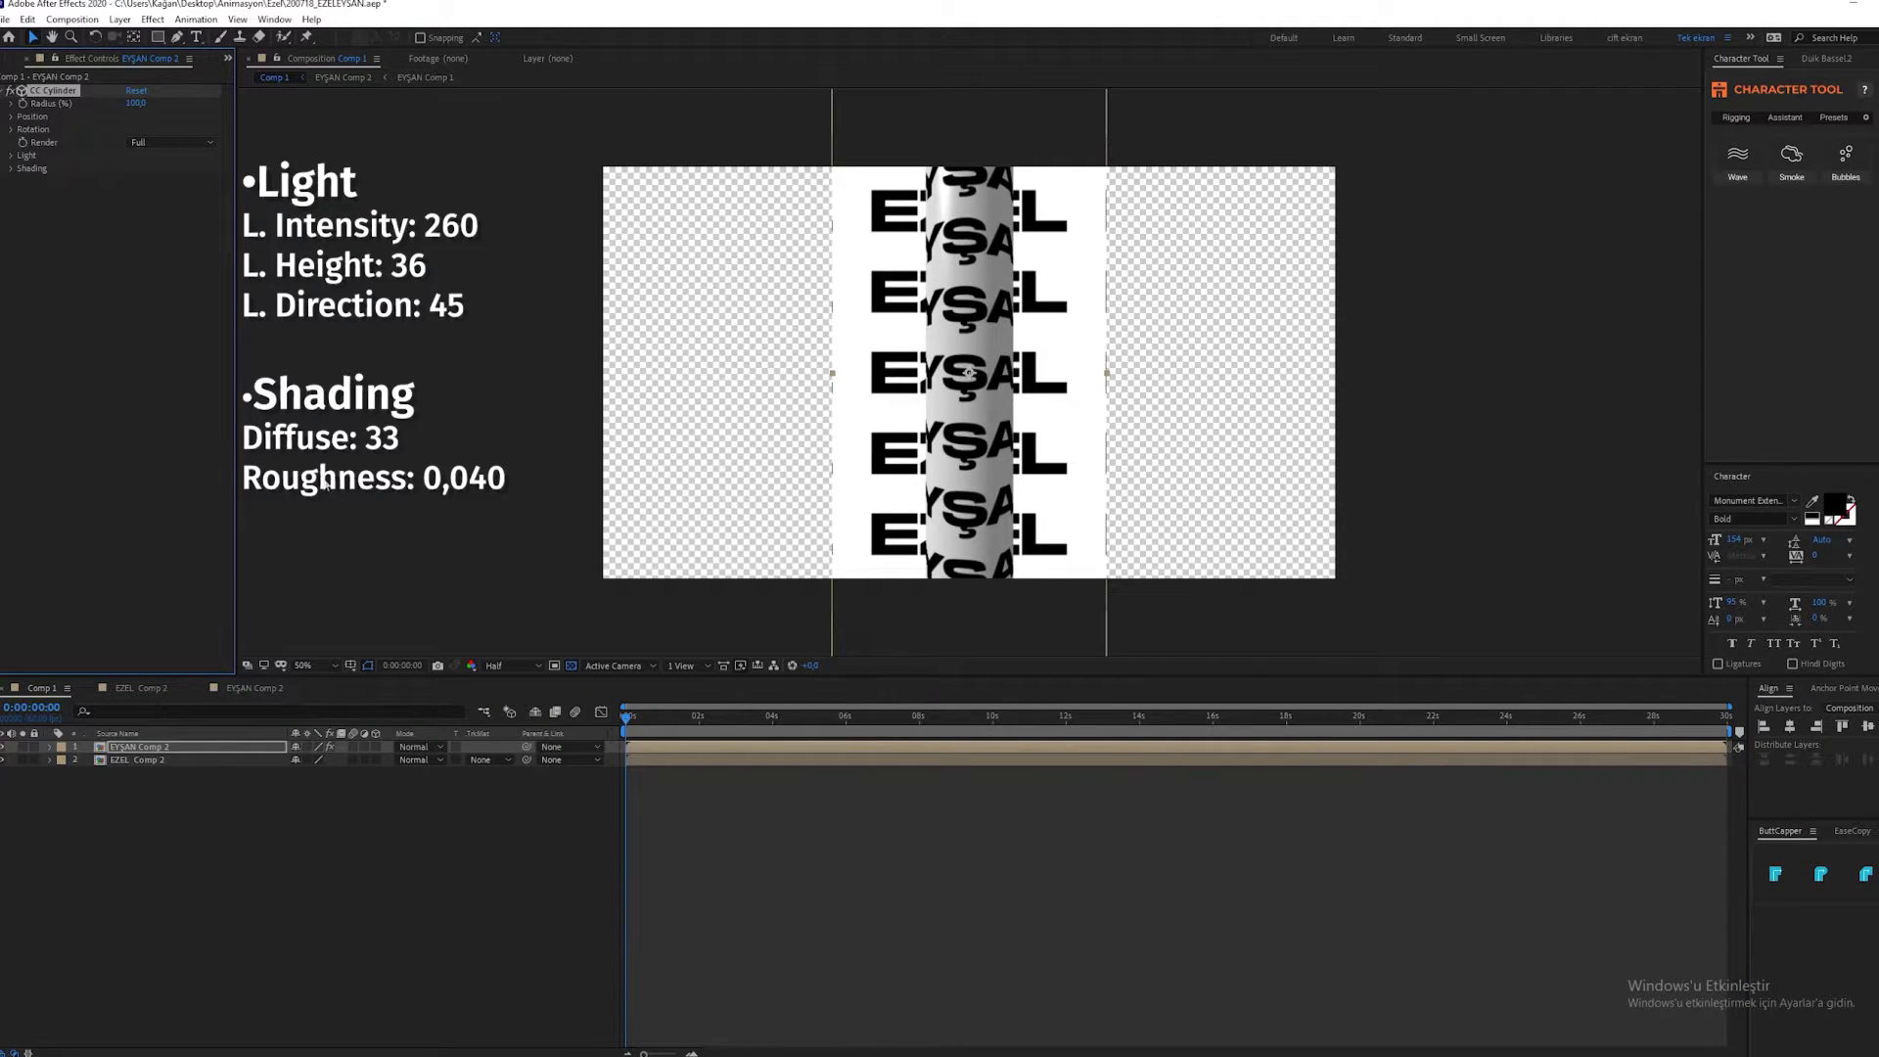
pyautogui.click(12, 156)
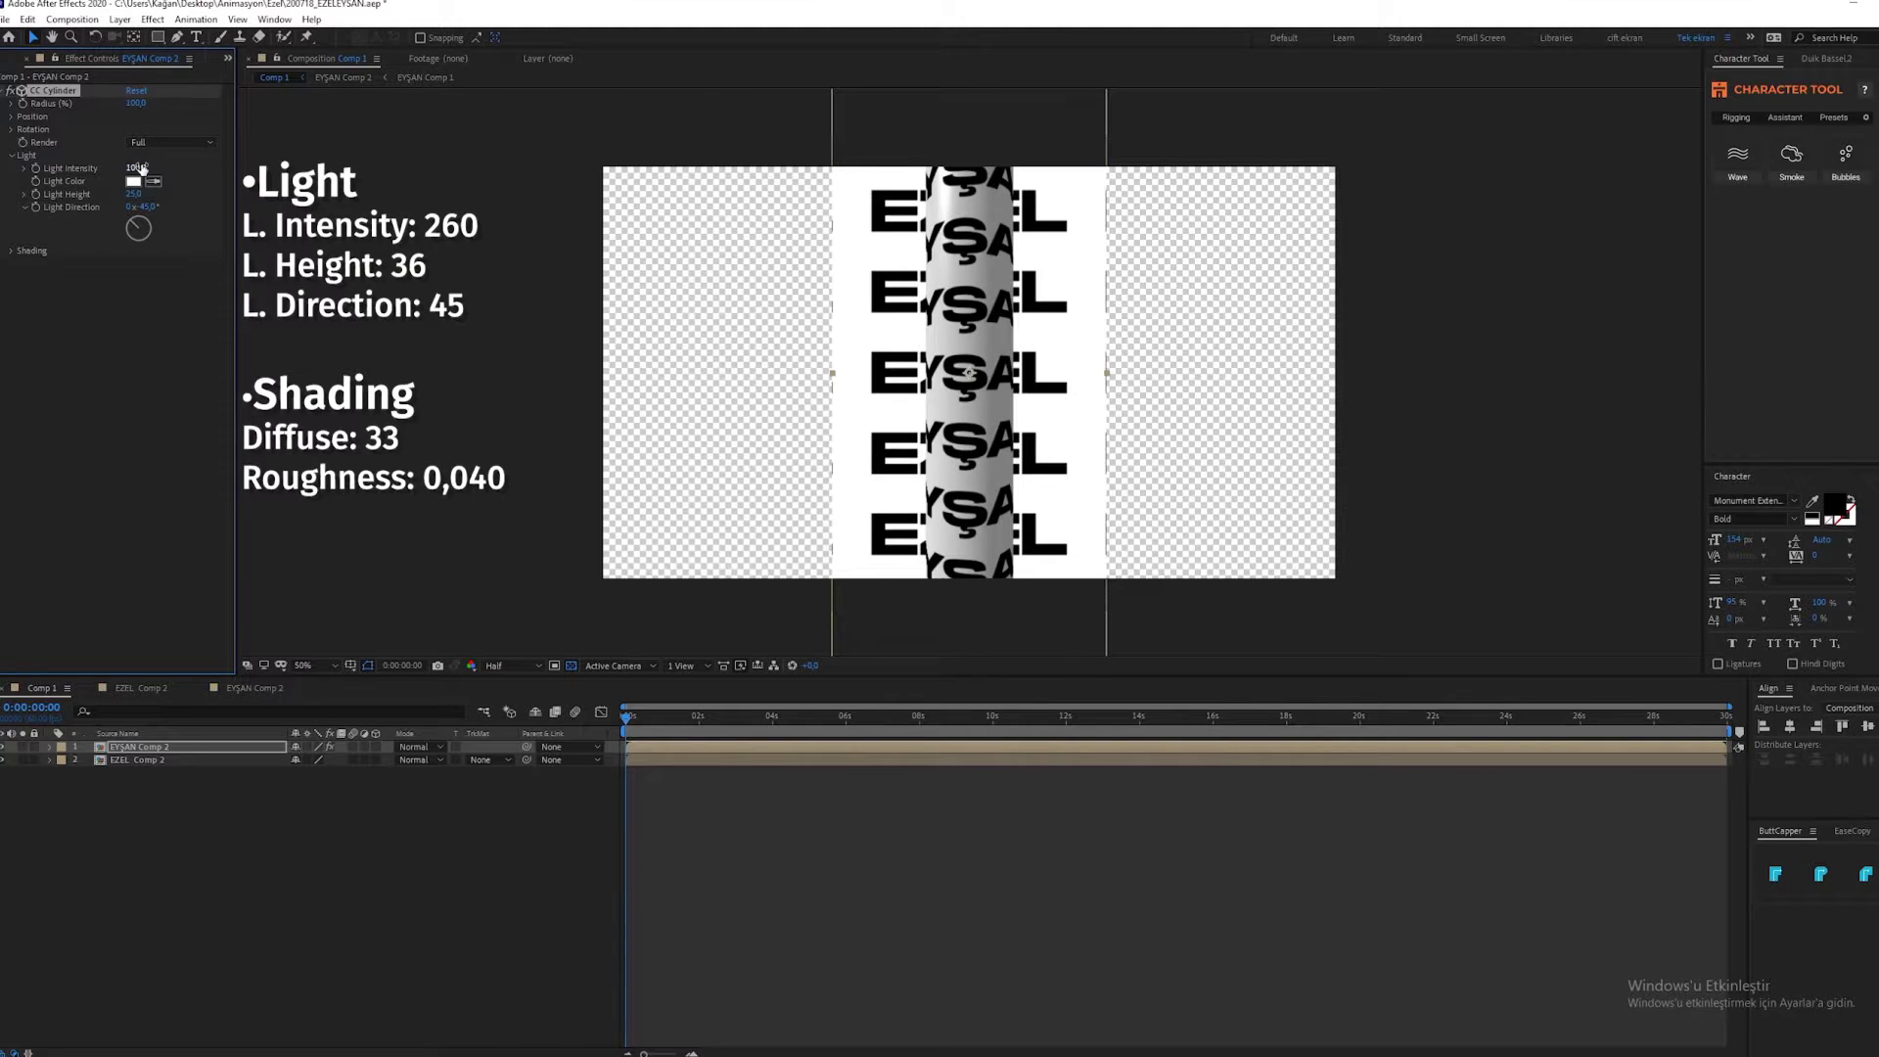
pyautogui.moveTo(141, 168); pyautogui.dragTo(172, 160)
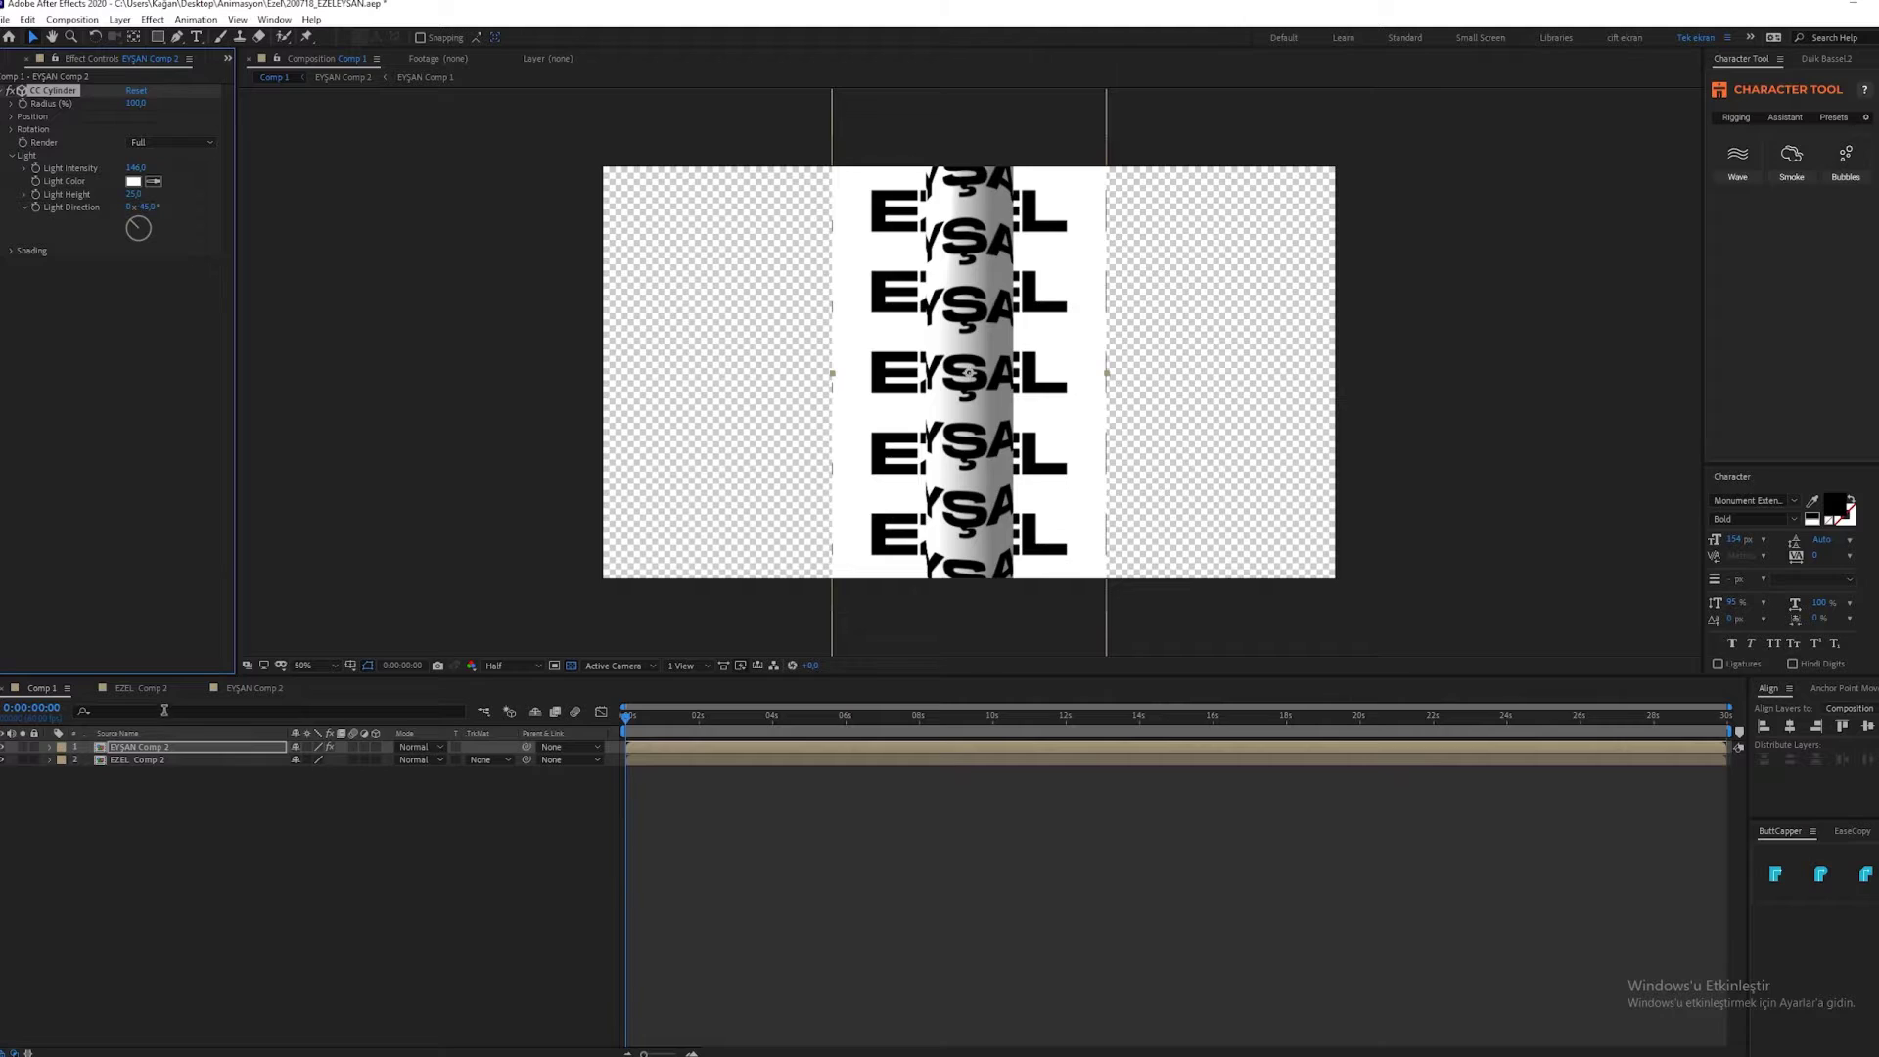
# Rotate the EYŞAN Comp 1 layer 90° inside EYŞAN Comp 2.
pyautogui.doubleClick(155, 749)
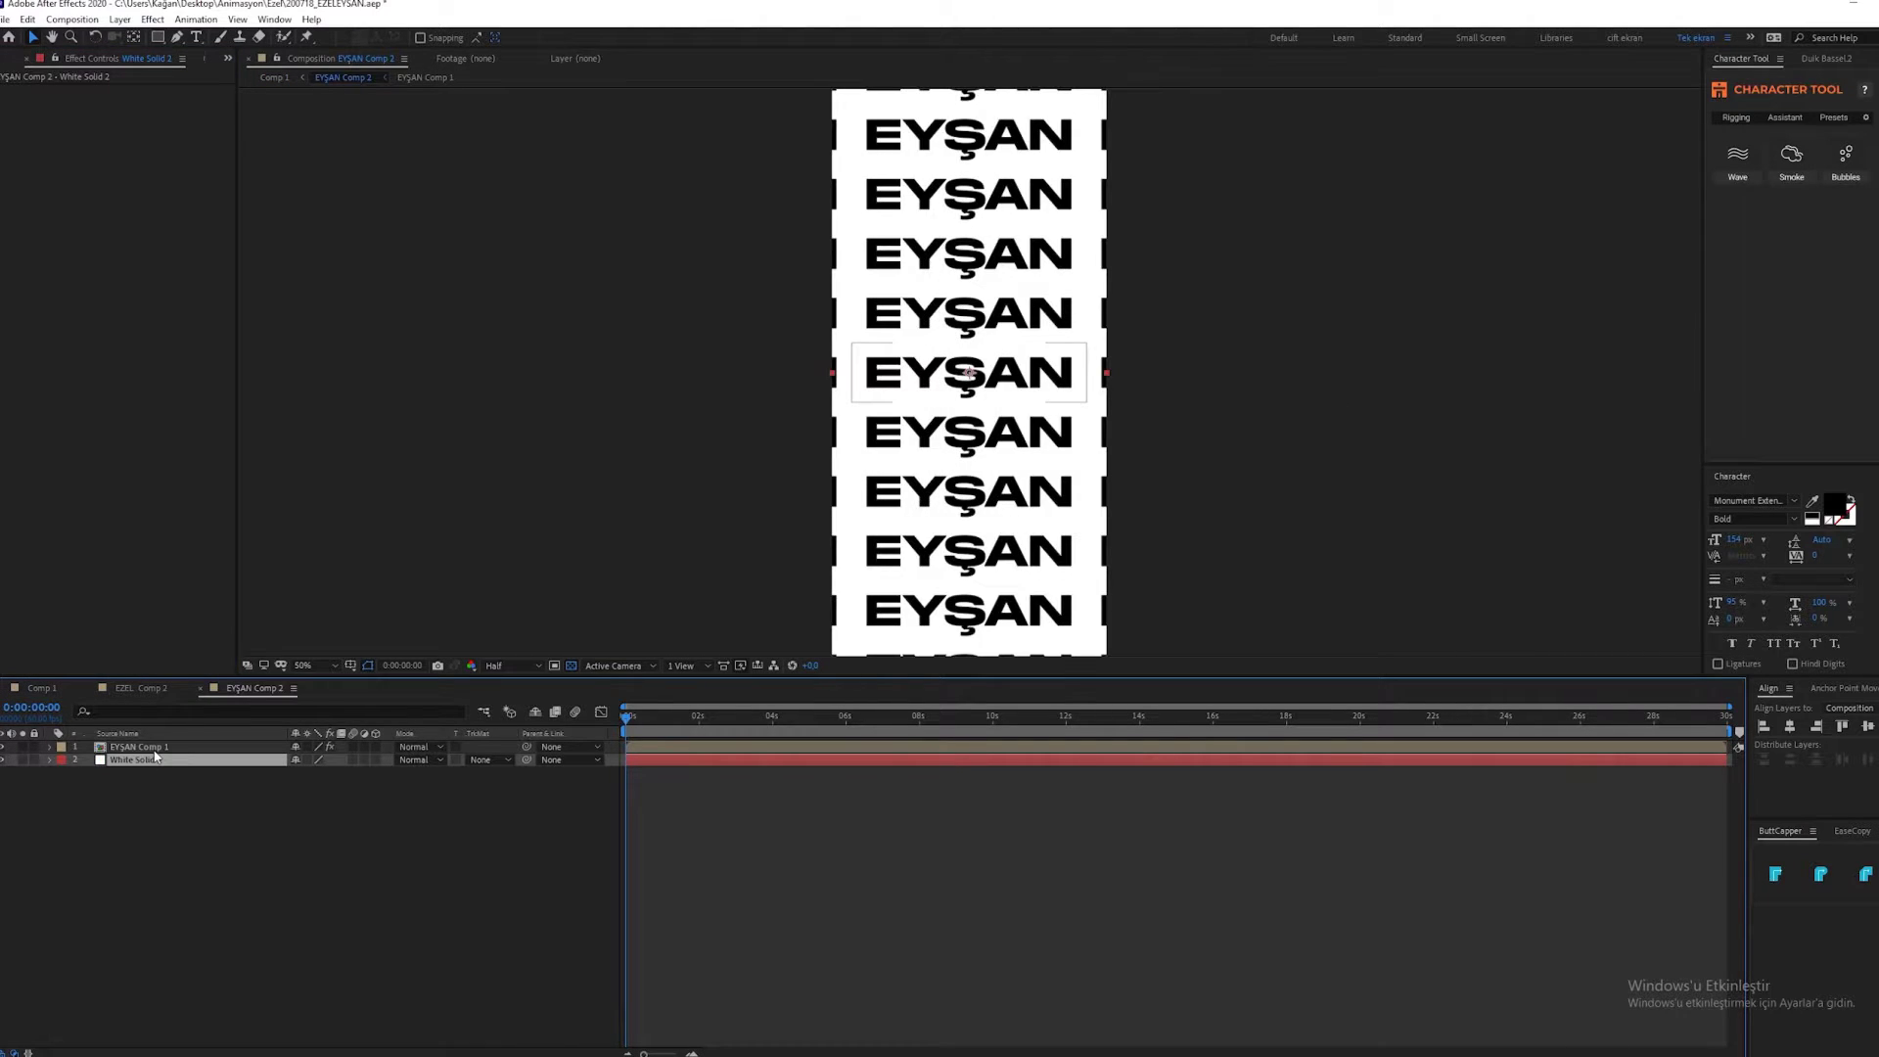
pyautogui.click(137, 747)
pyautogui.press('r')
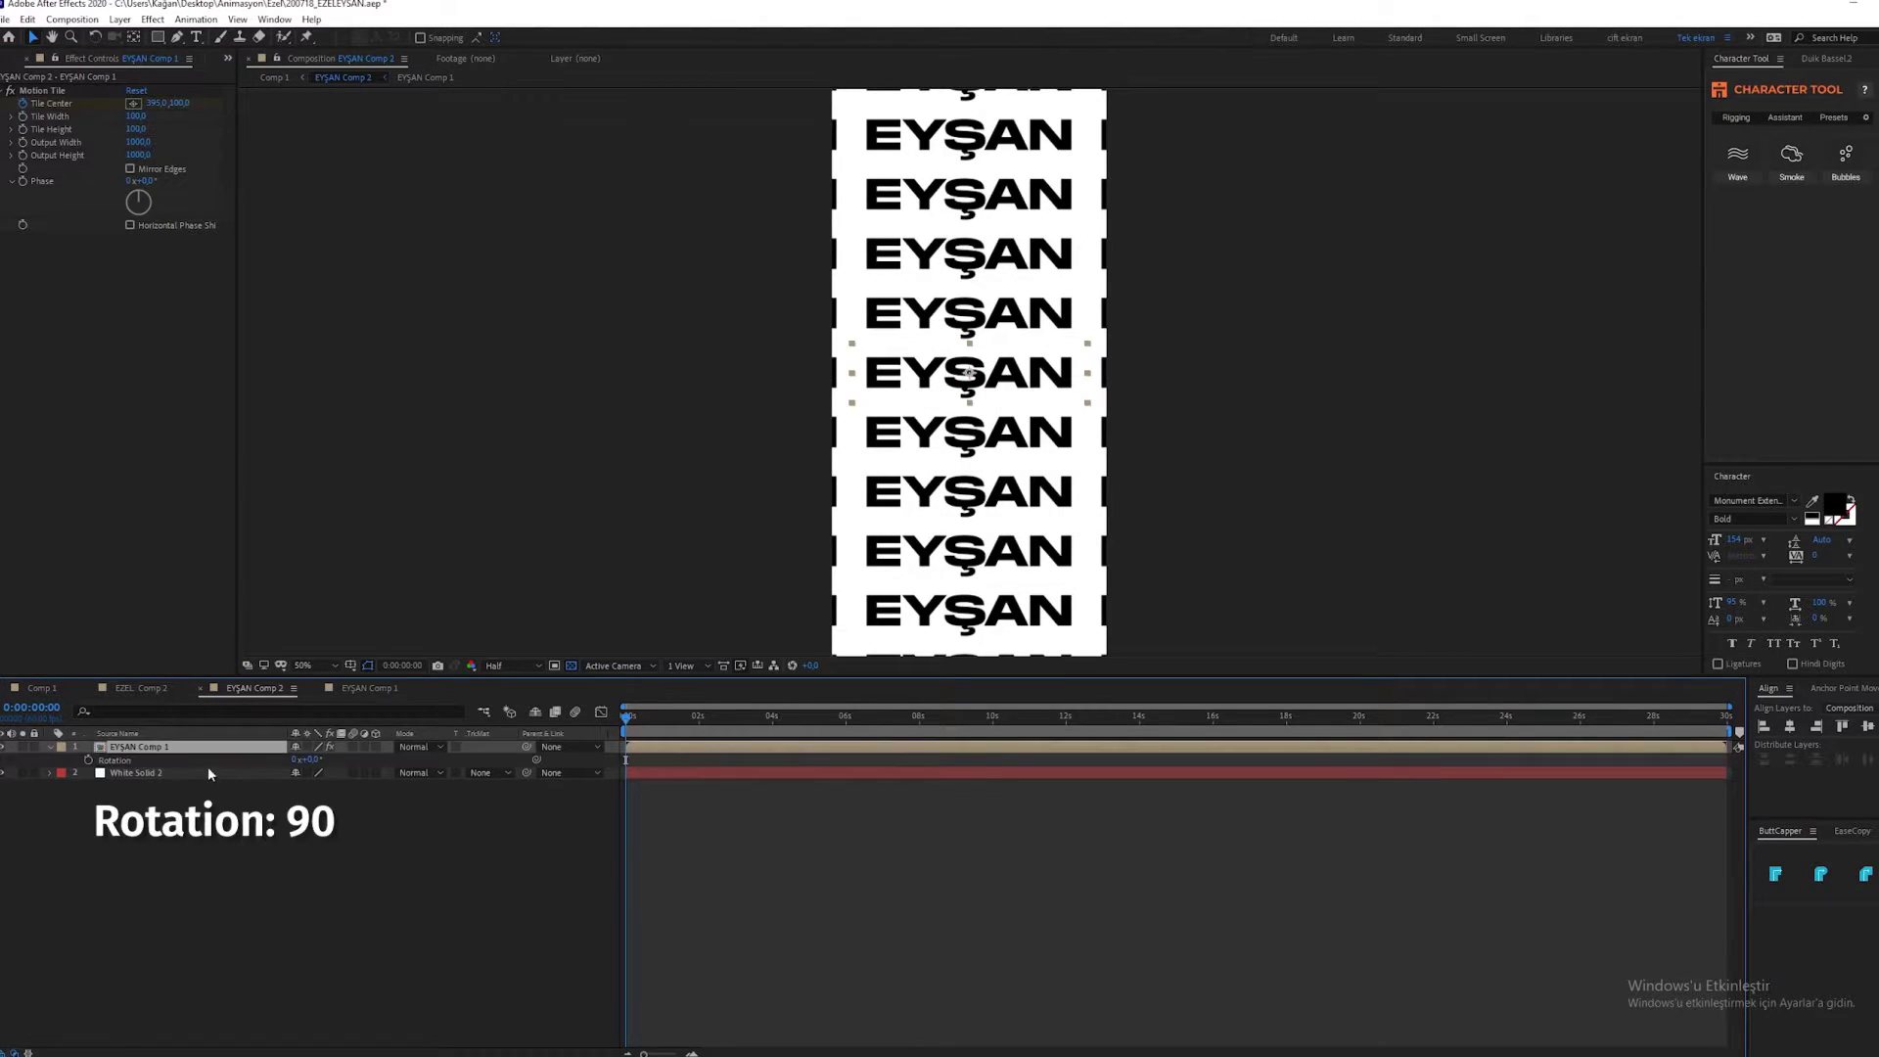
pyautogui.click(313, 760)
pyautogui.press('Return')
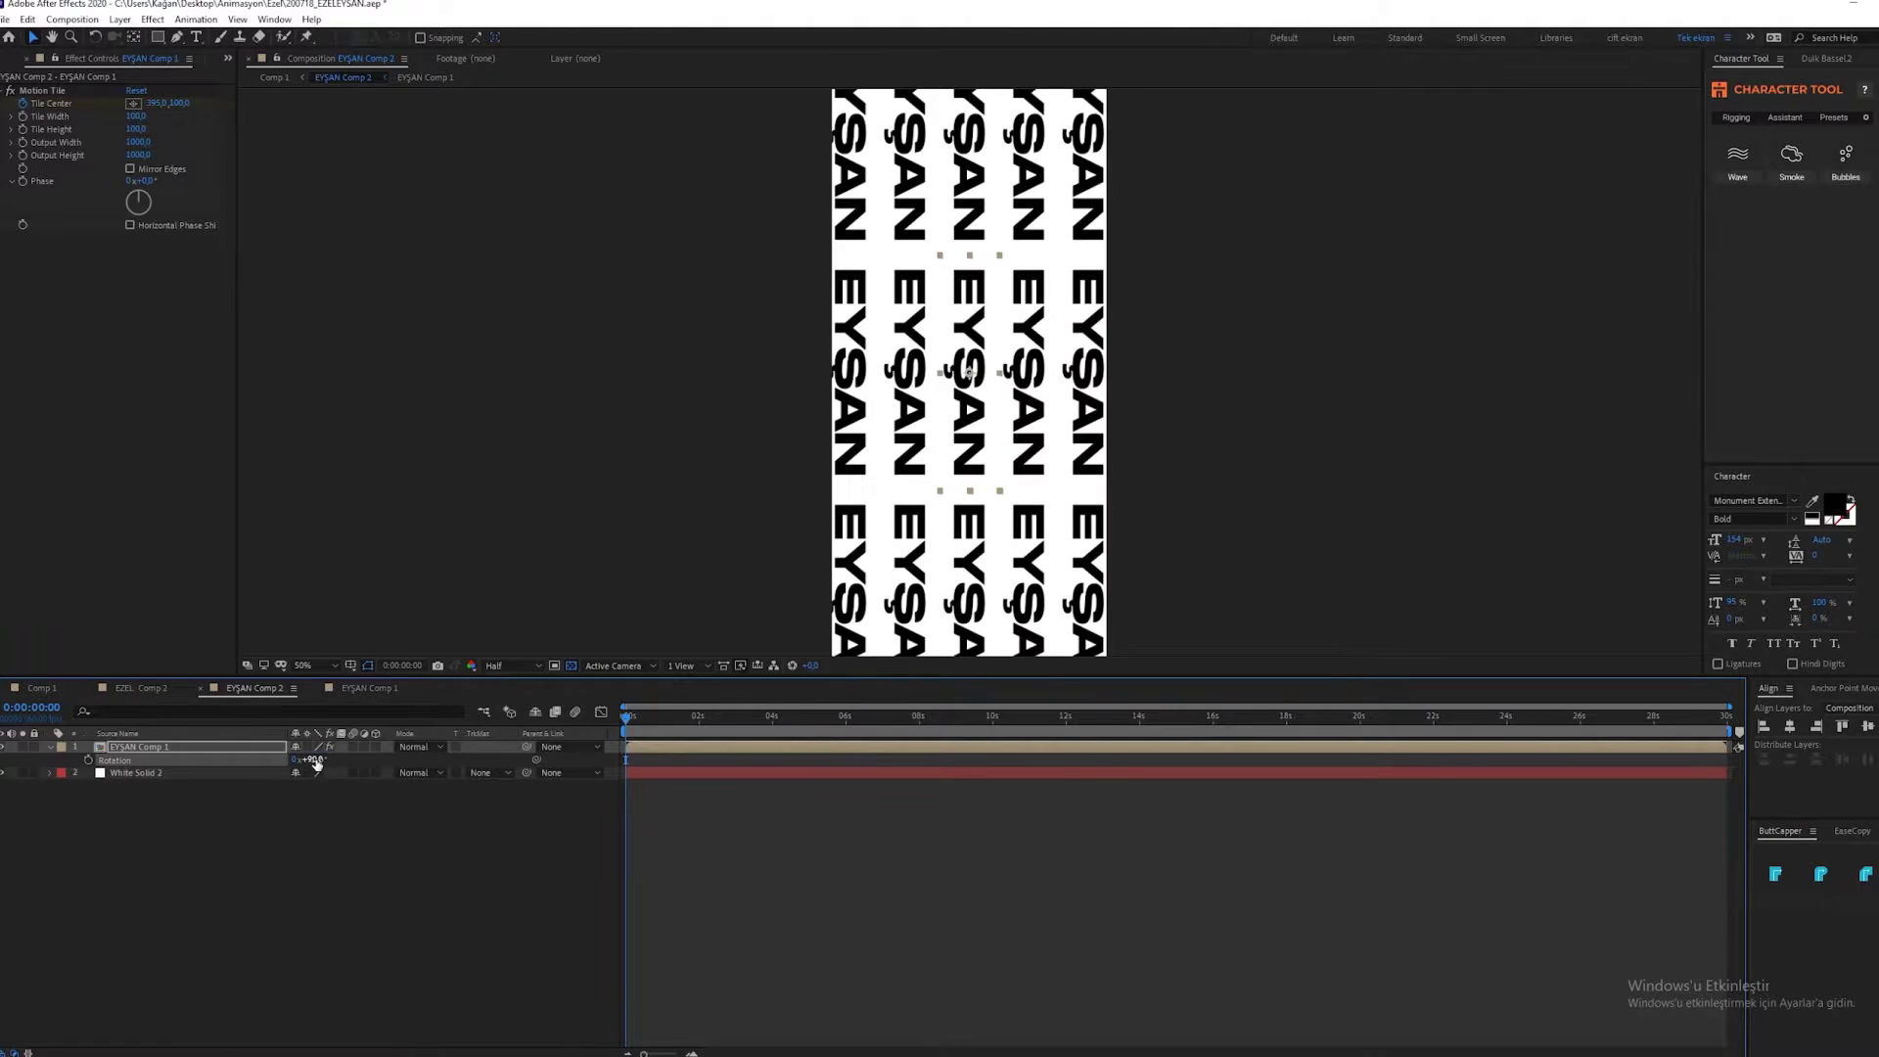
# Rotate the EZEL Comp 1 layer 90° inside EZEL Comp 2, then go back to Comp 1.
pyautogui.click(133, 688)
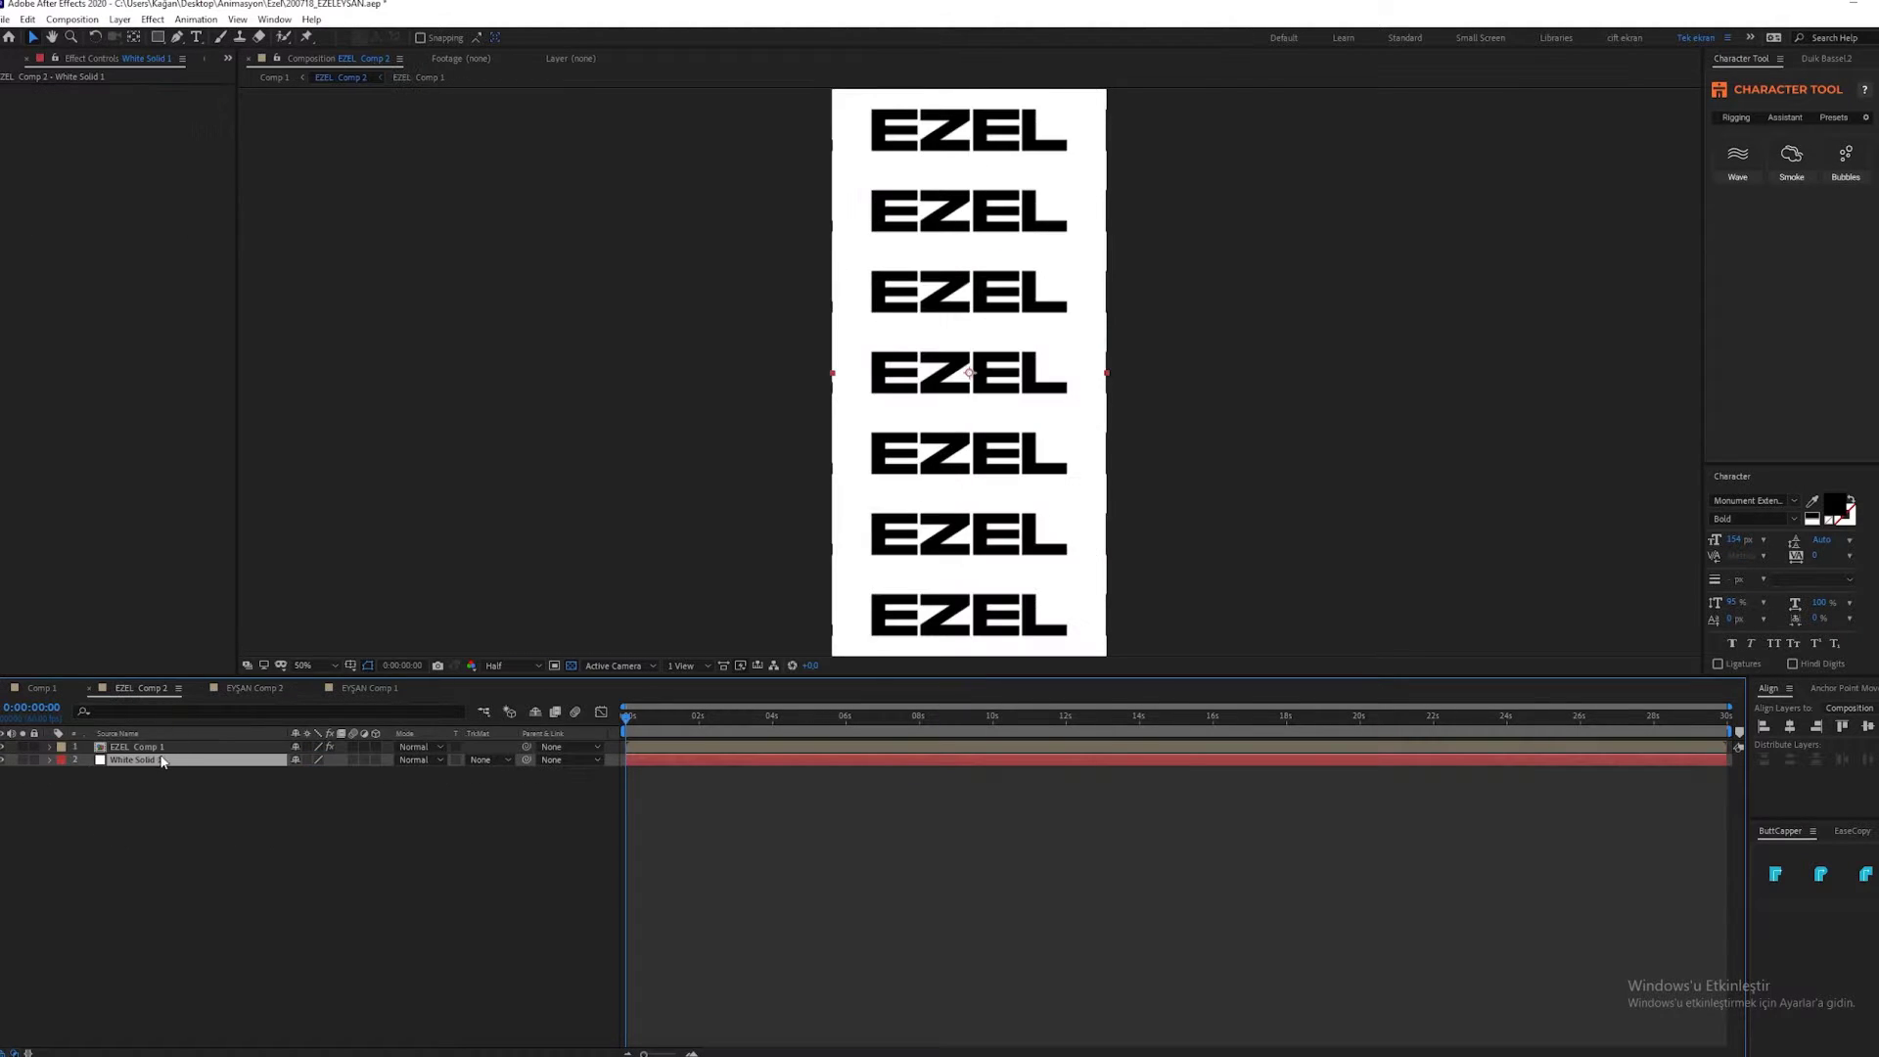
pyautogui.click(147, 749)
pyautogui.press('r')
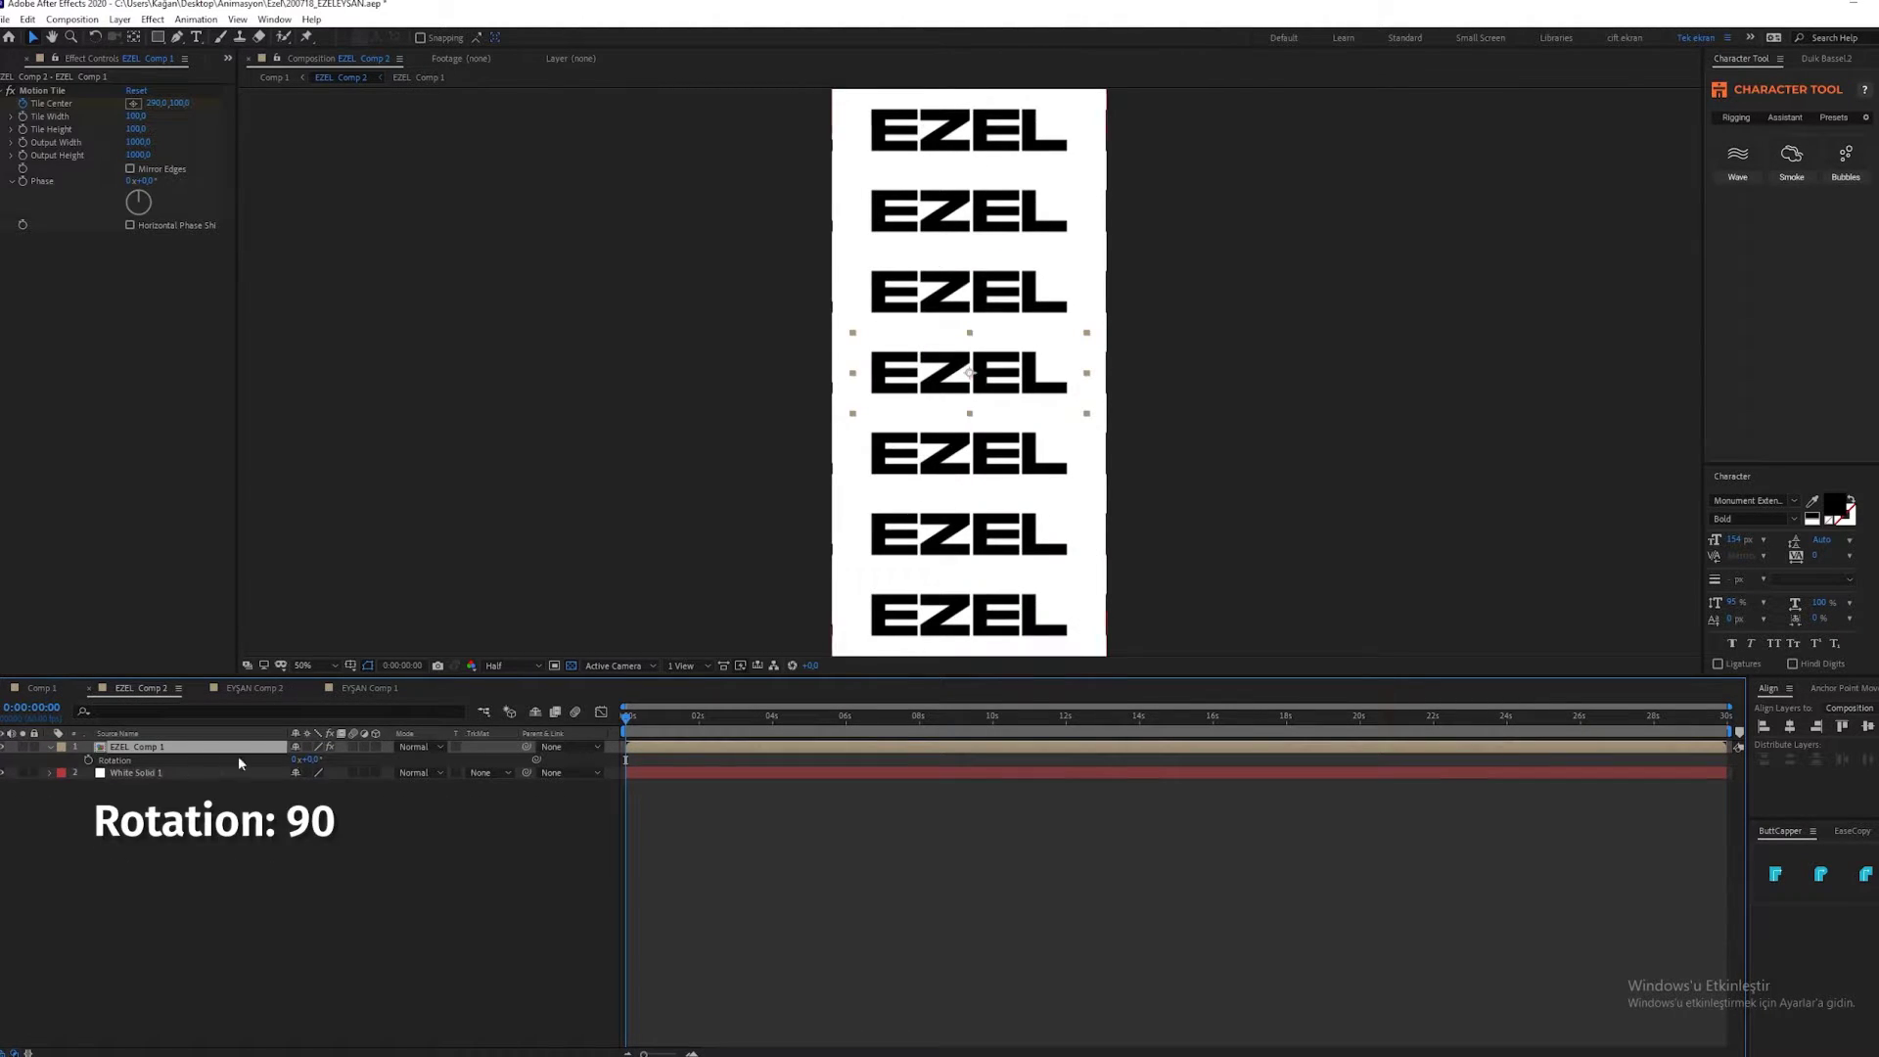
pyautogui.click(309, 760)
pyautogui.press('Return')
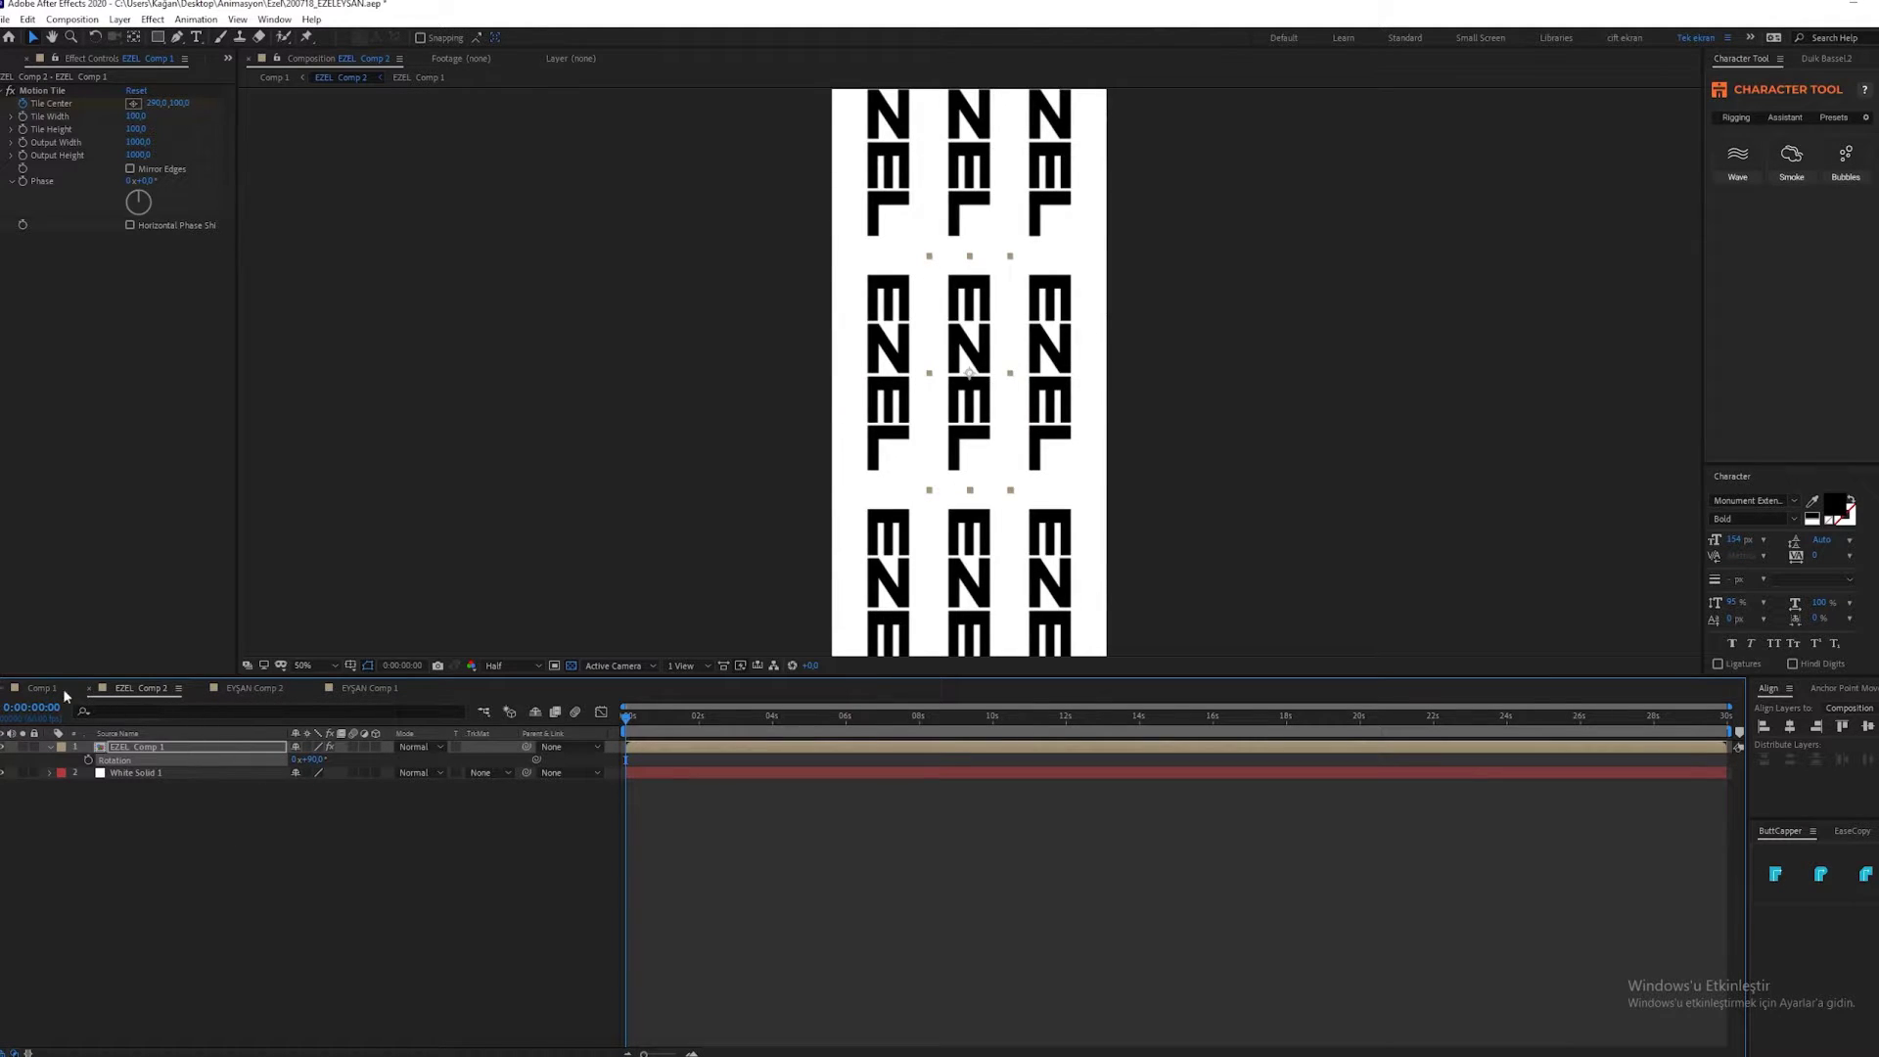
pyautogui.click(62, 690)
pyautogui.click(173, 759)
# Apply CC Cylinder to EZEL Comp 2 with brighter light and unhide the EYŞAN Comp 2 layer.
pyautogui.rightClick(176, 762)
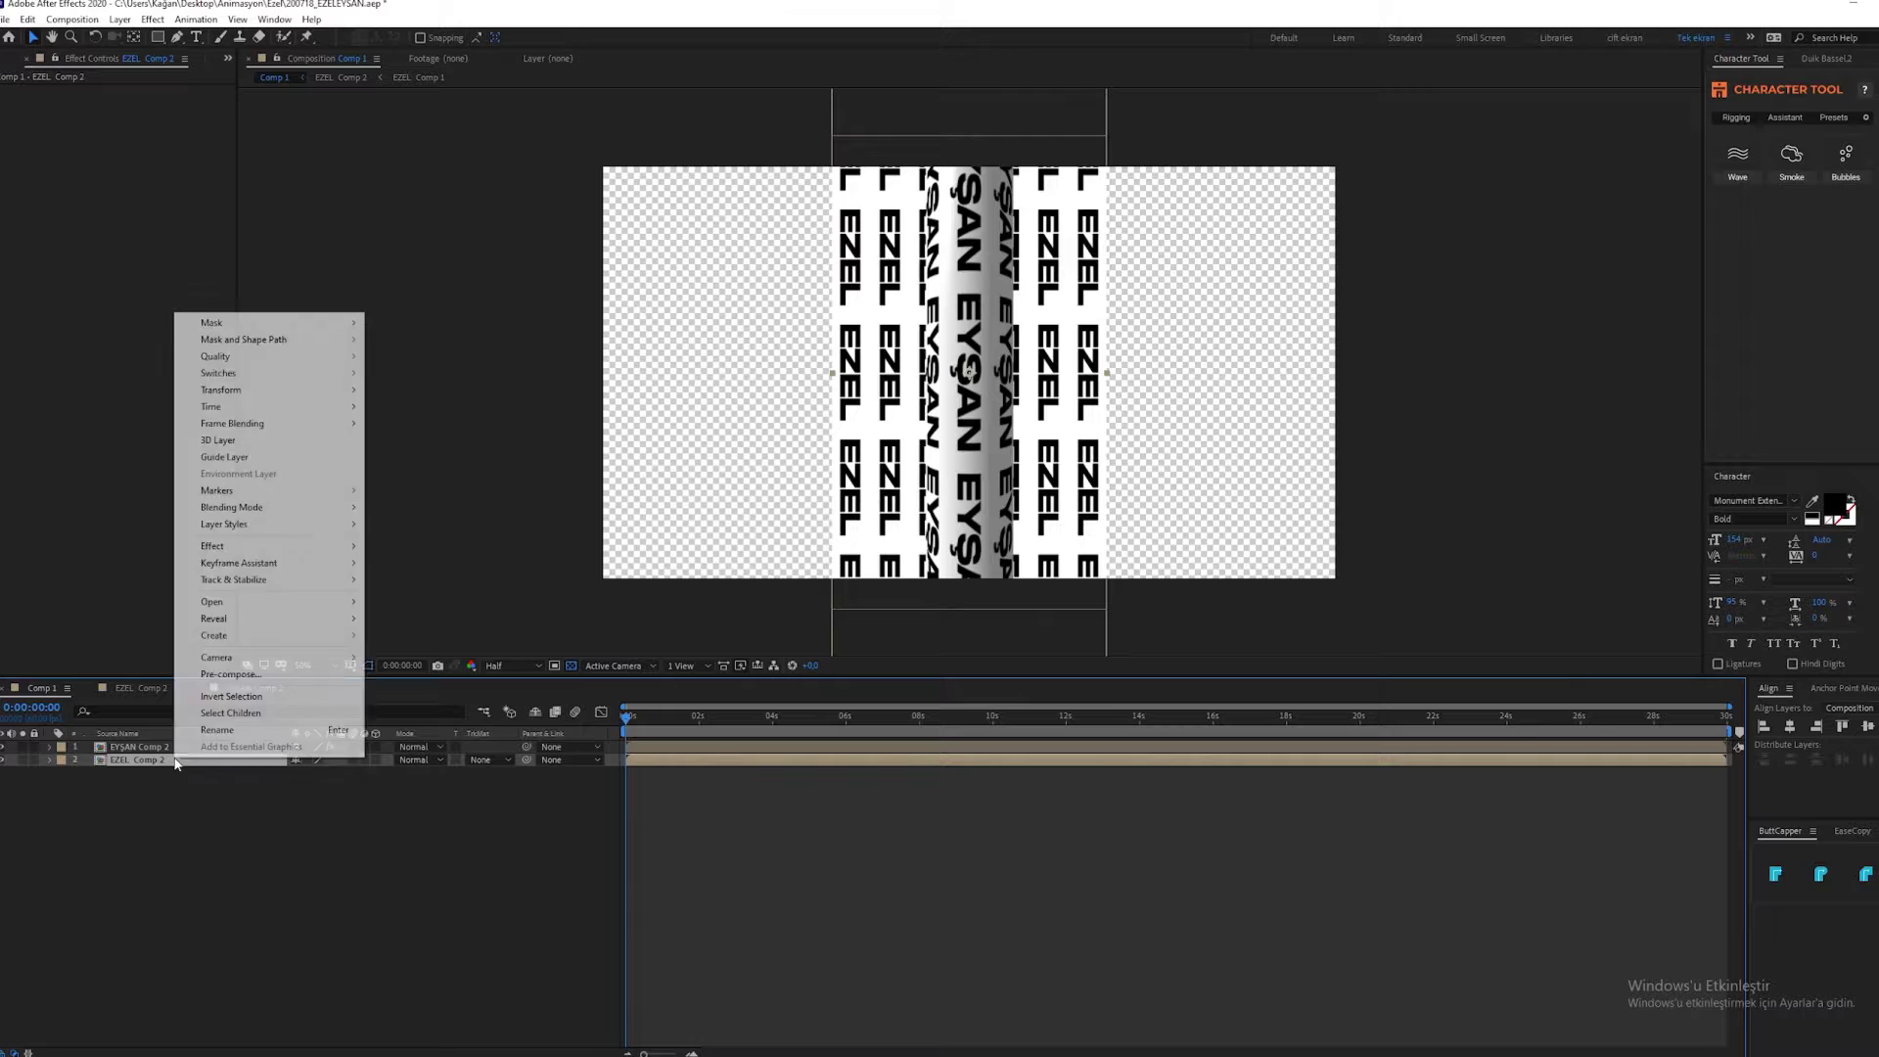
pyautogui.moveTo(302, 553)
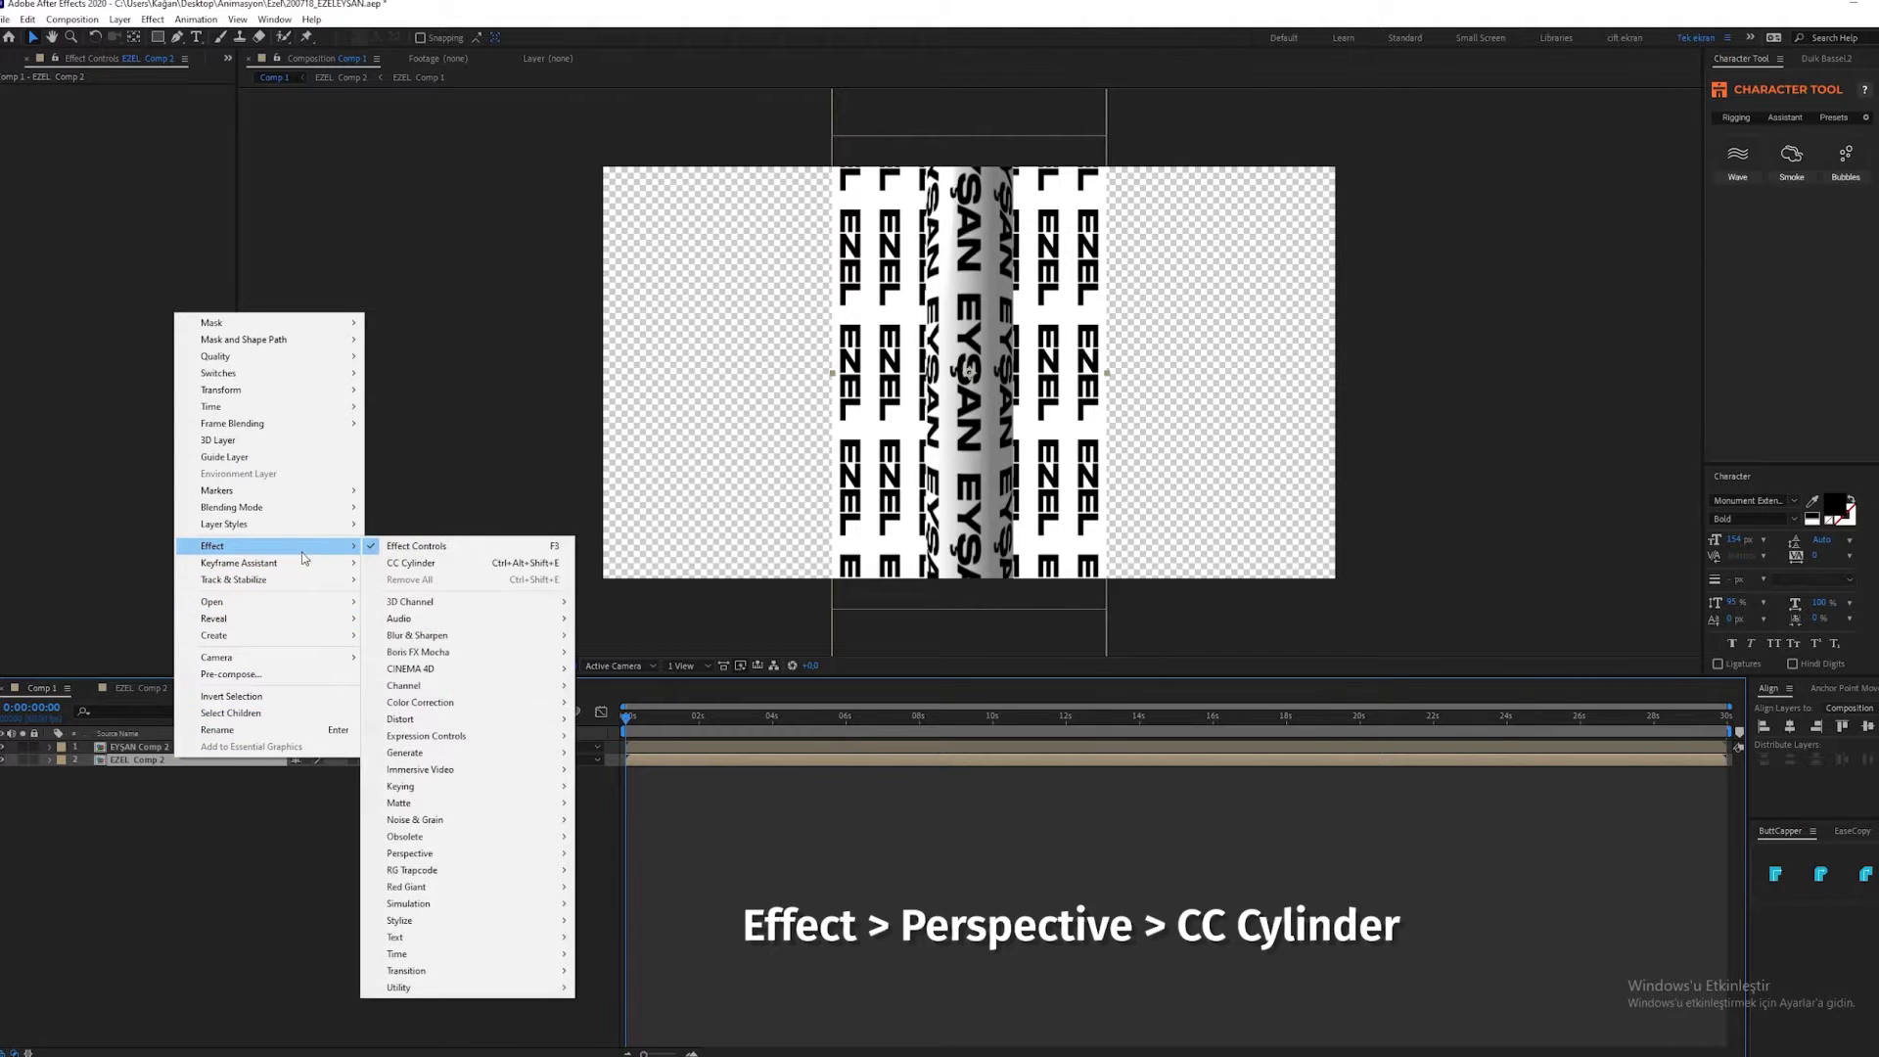
pyautogui.moveTo(490, 855)
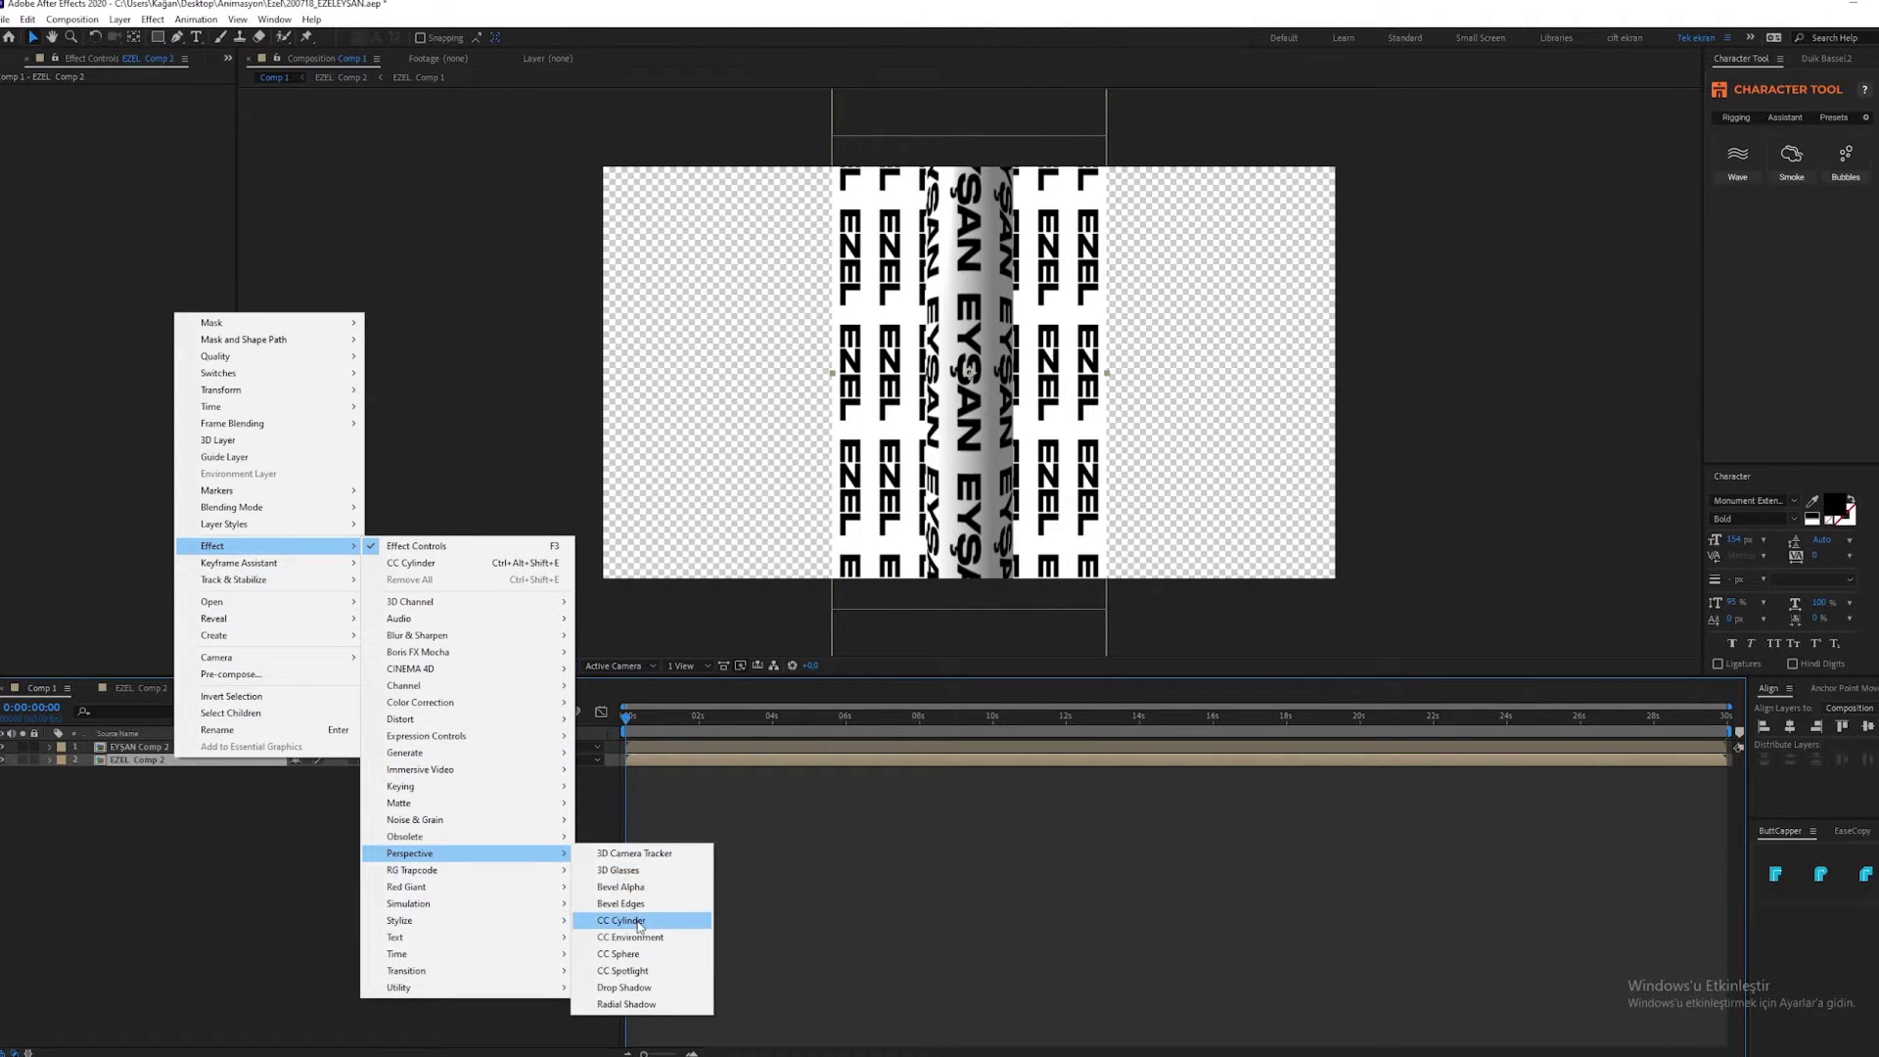
pyautogui.click(614, 926)
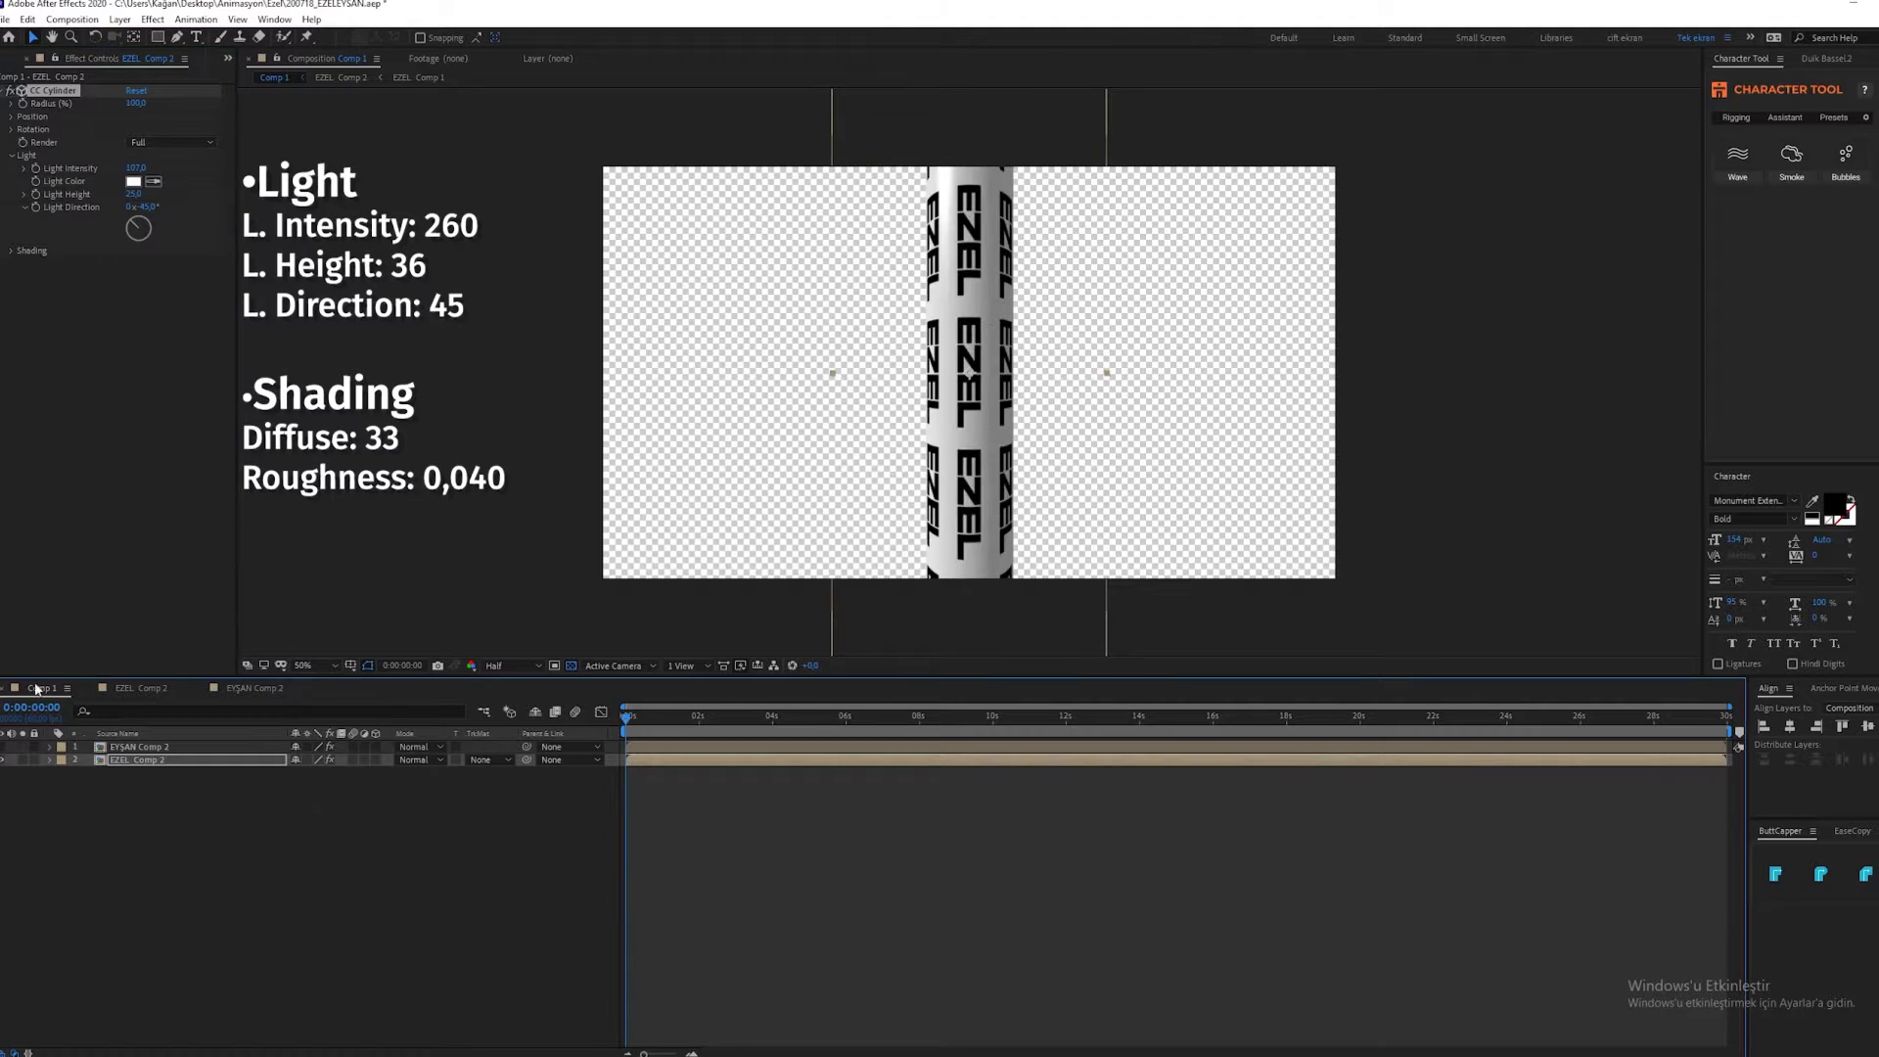
pyautogui.moveTo(139, 168); pyautogui.dragTo(177, 167)
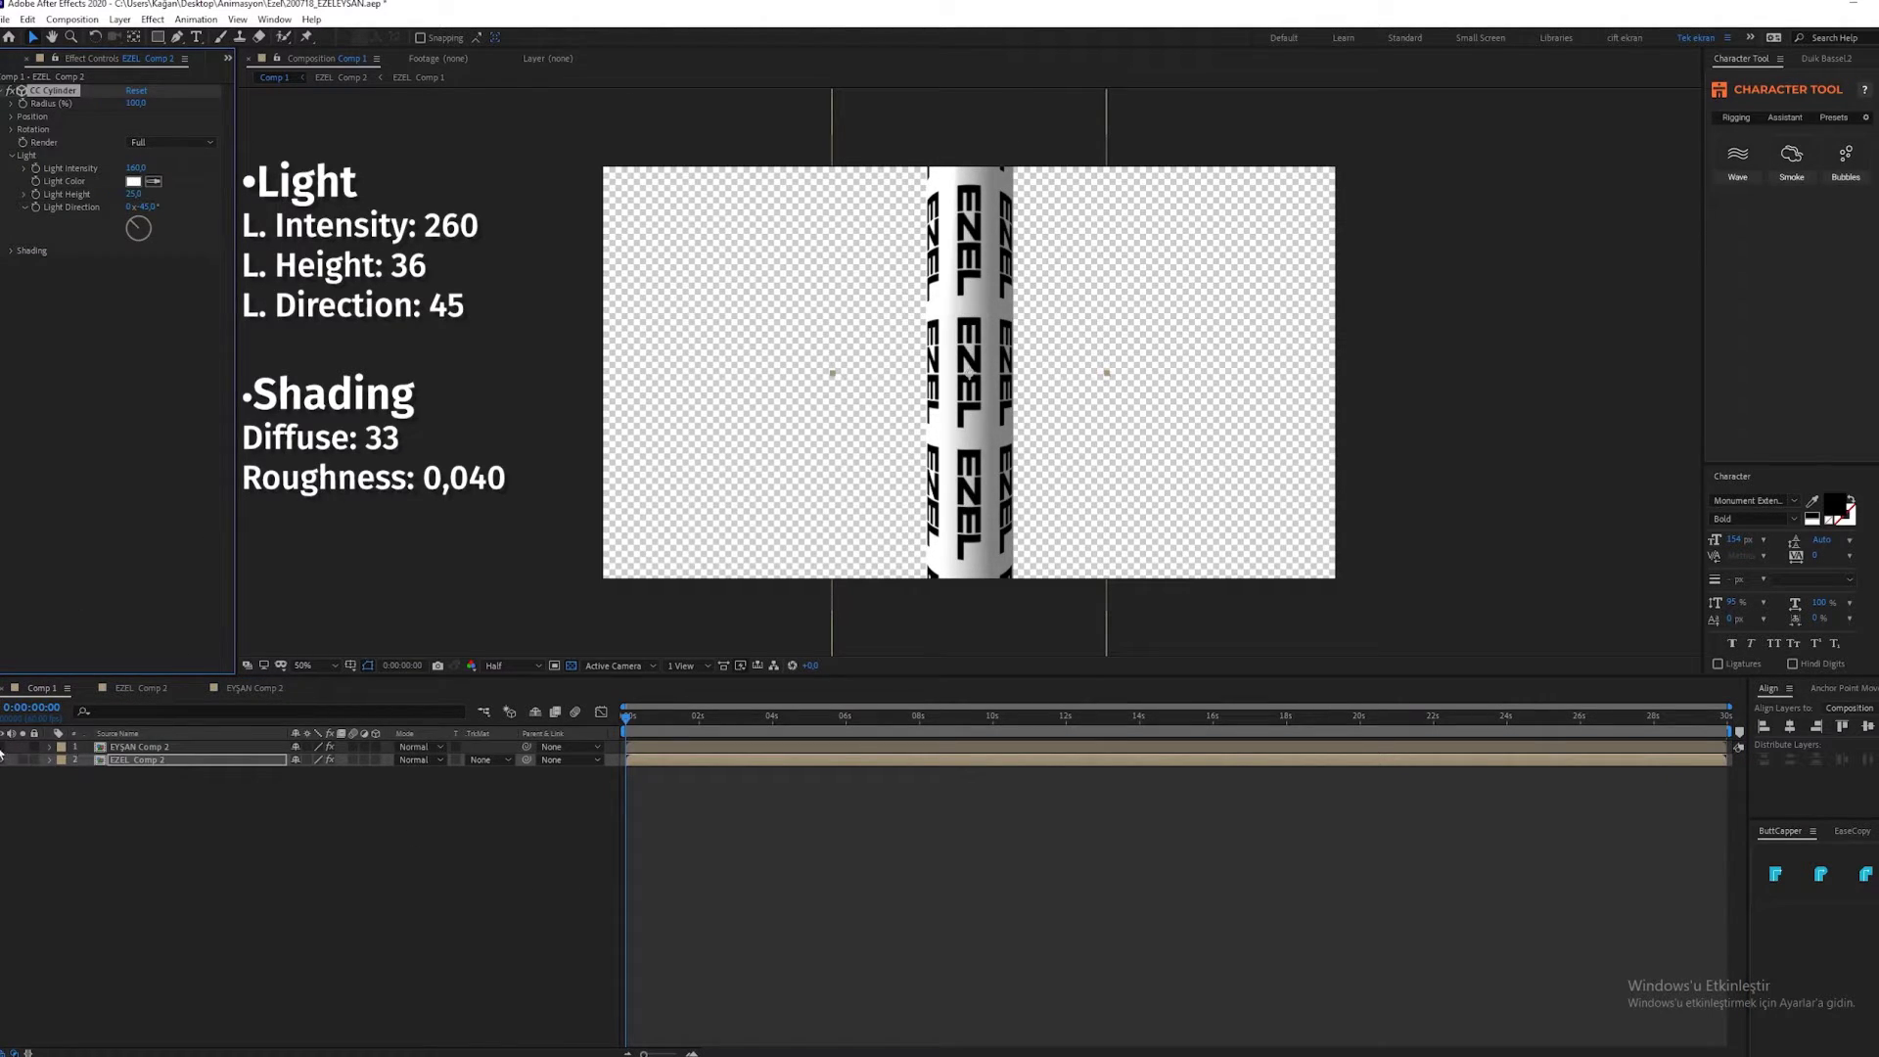
pyautogui.click(2, 748)
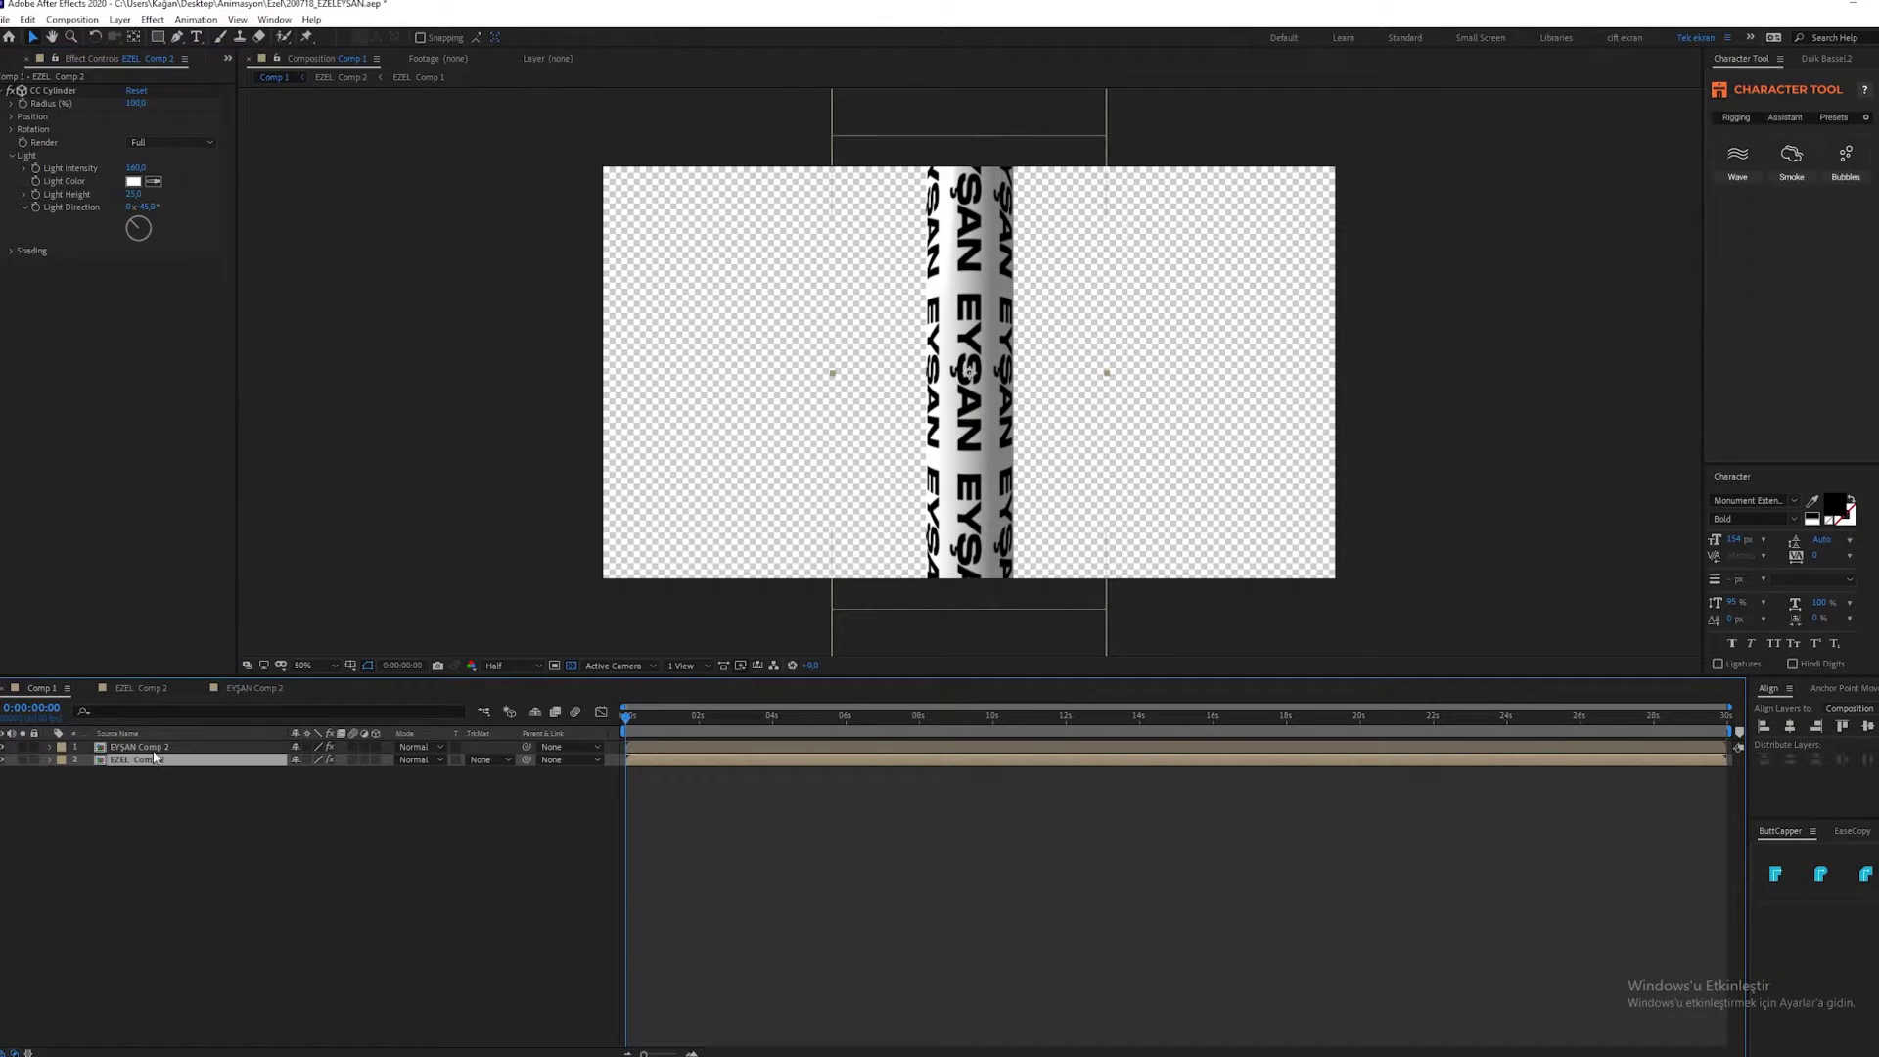
# Rotate both cylinder layers 90° together, then select the EZEL Comp 2 layer.
pyautogui.hotkey('ctrl', 'a')
pyautogui.press('r')
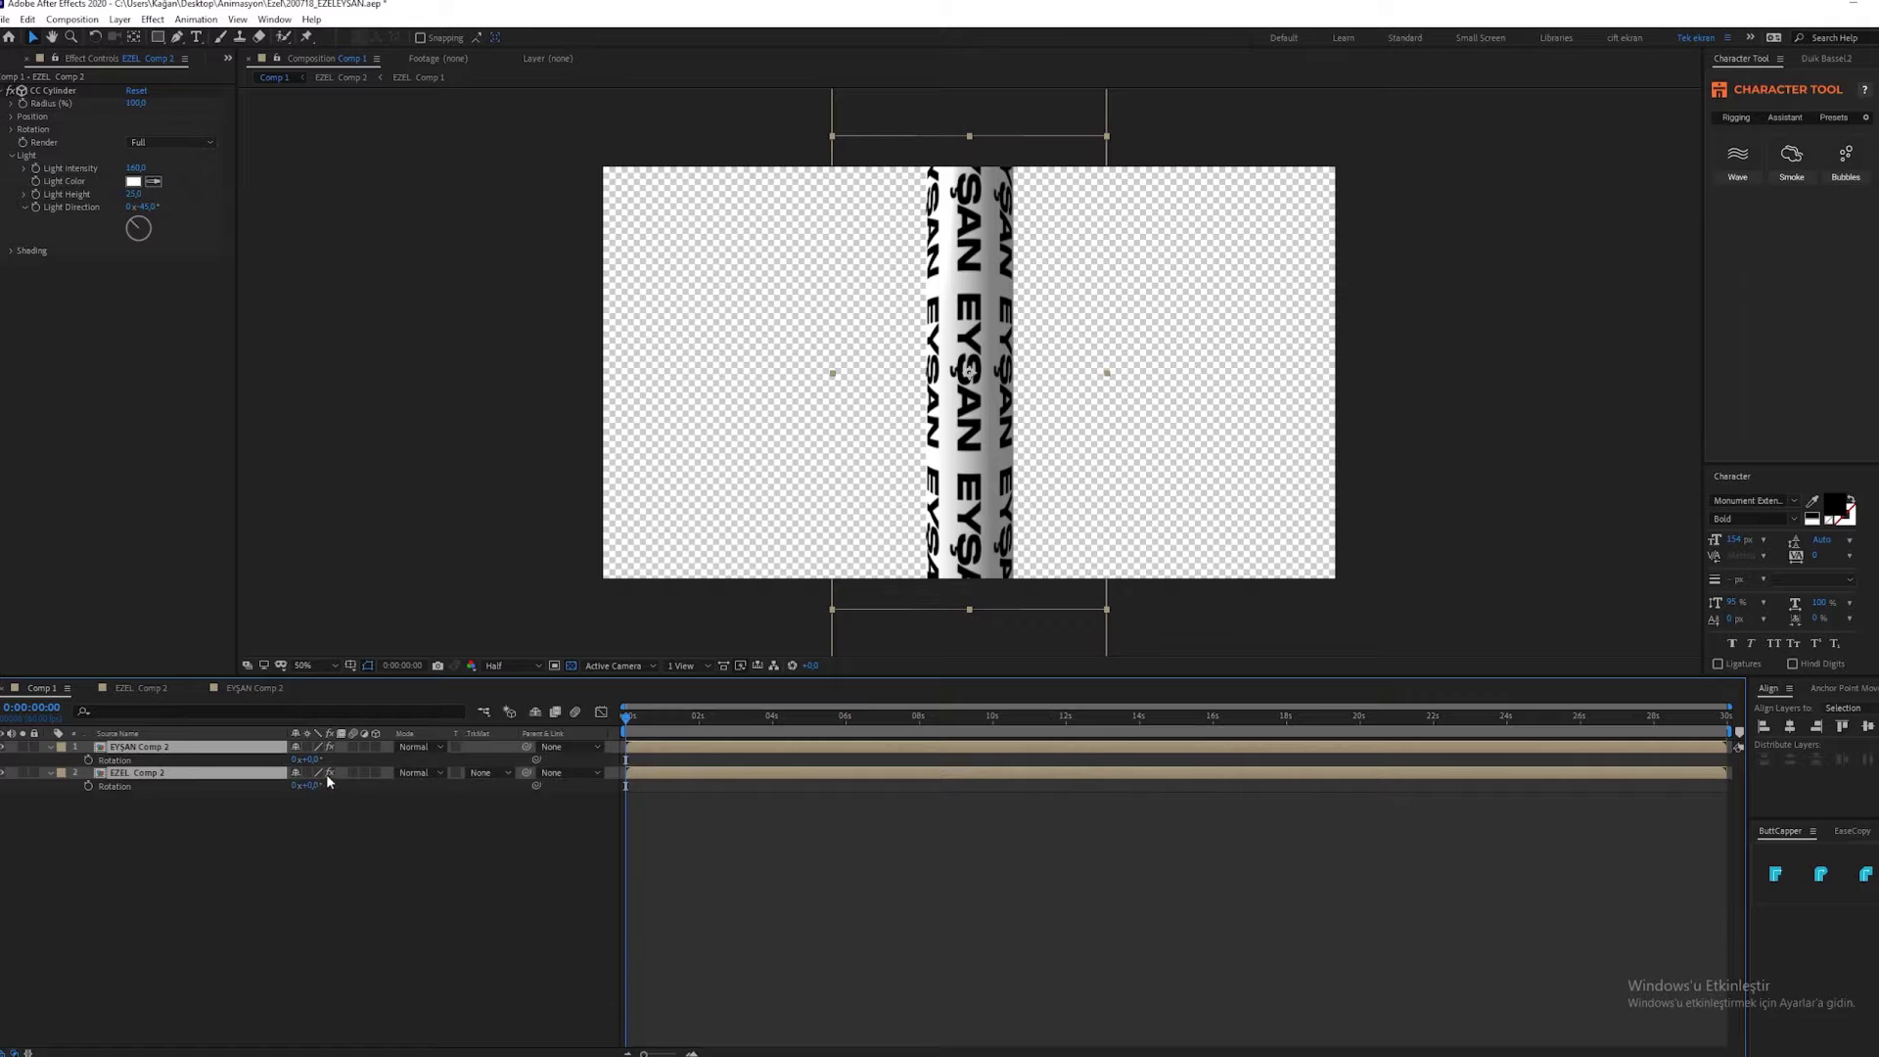
pyautogui.moveTo(309, 760); pyautogui.dragTo(311, 765)
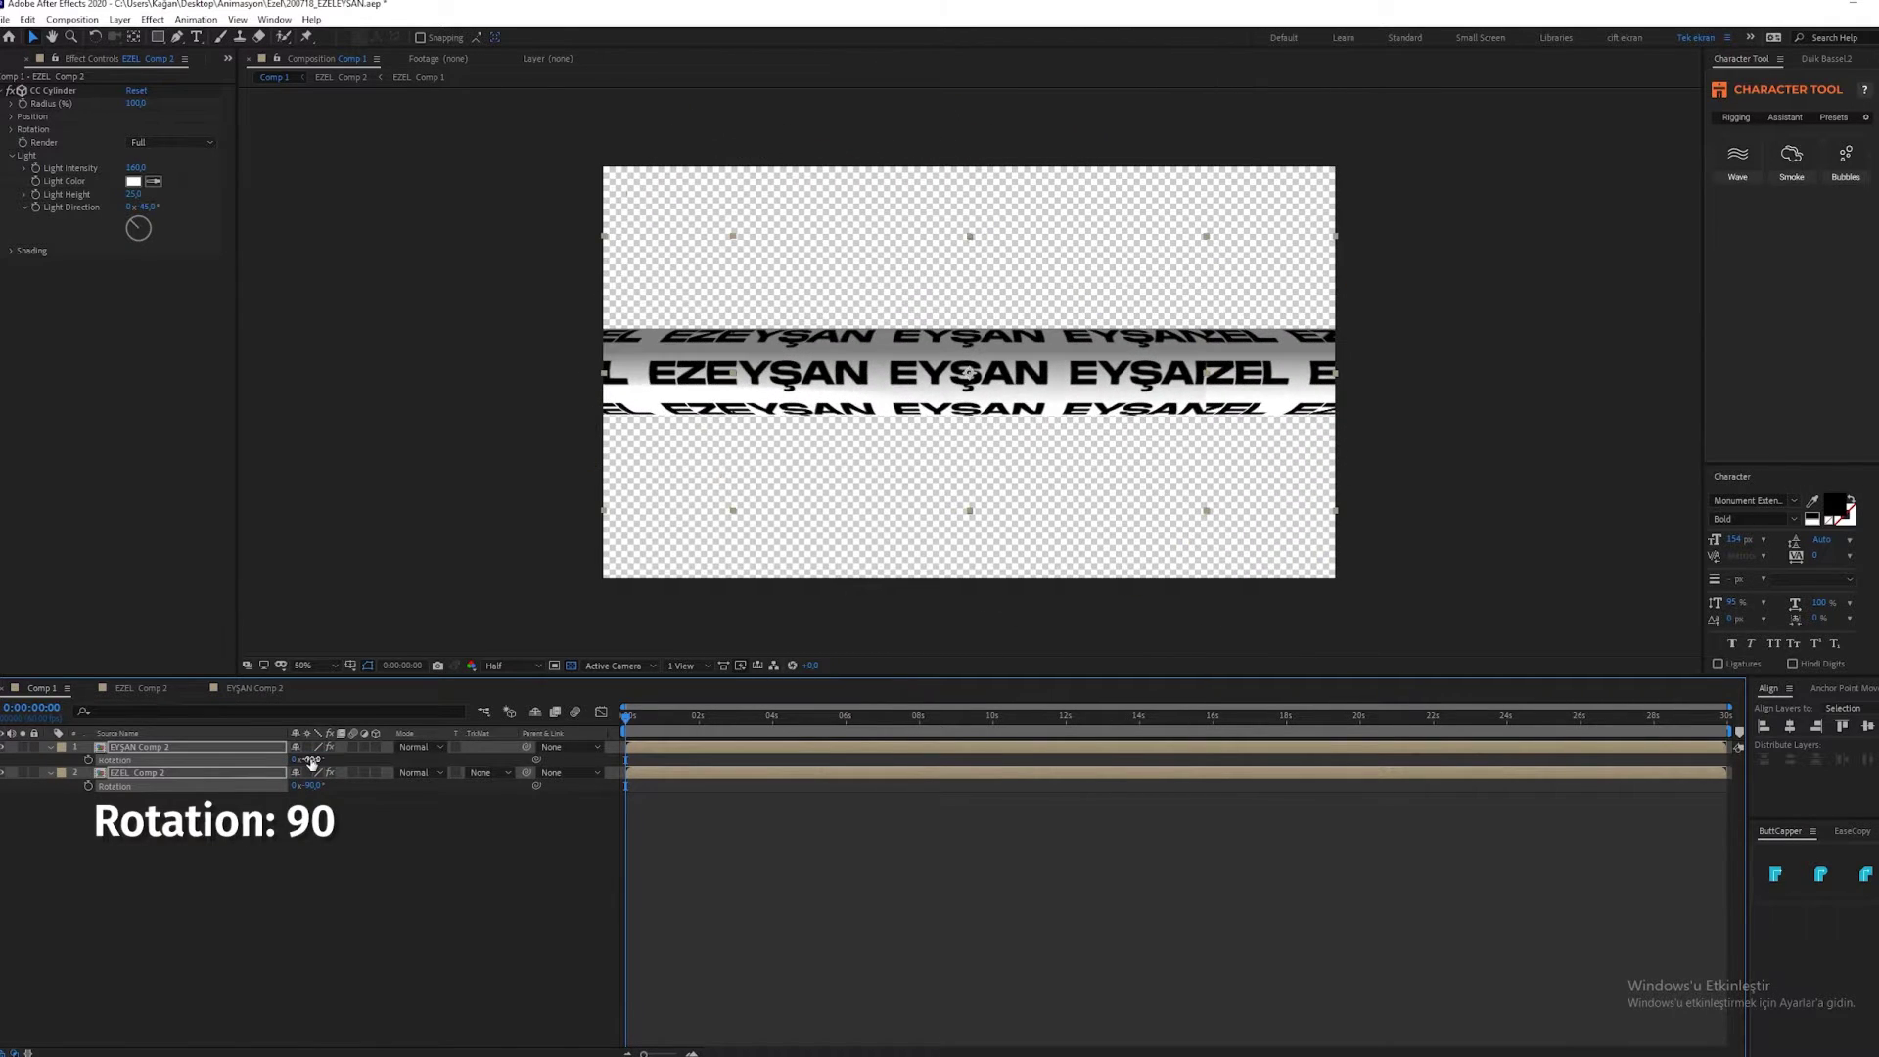
pyautogui.click(309, 867)
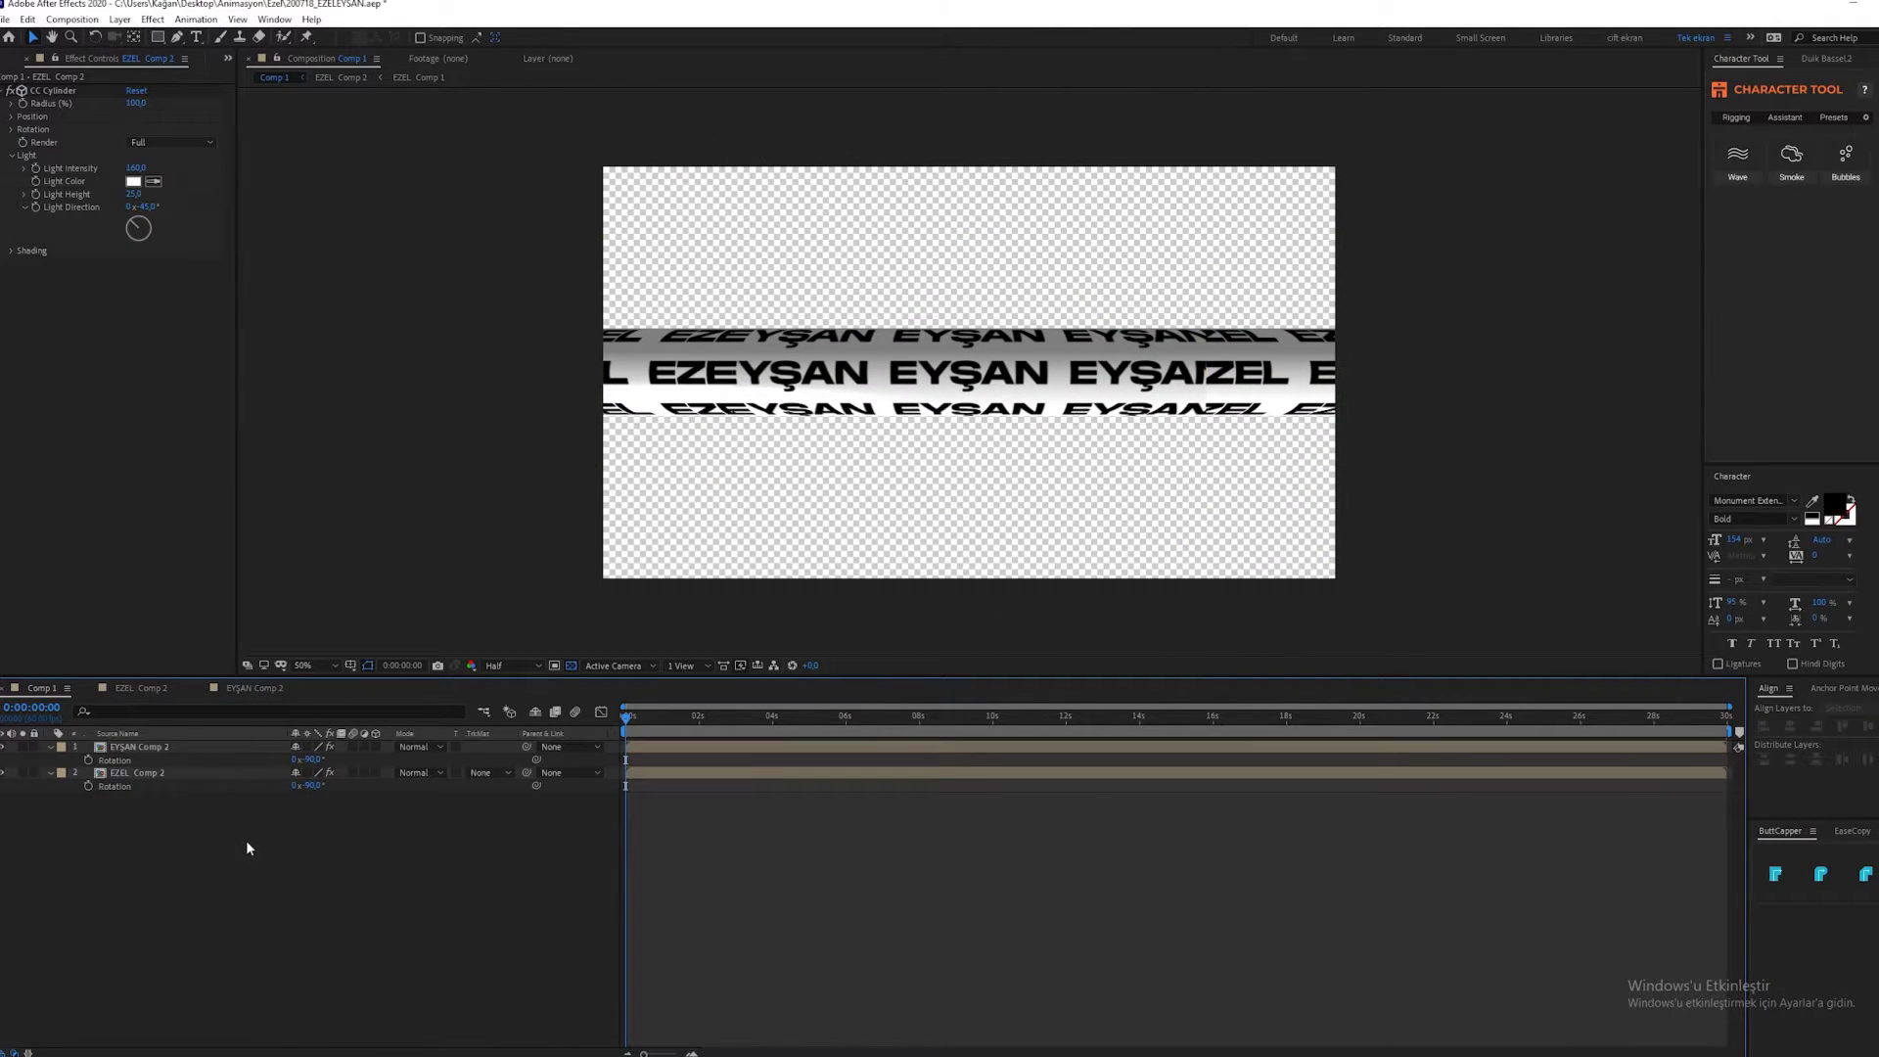
pyautogui.click(155, 777)
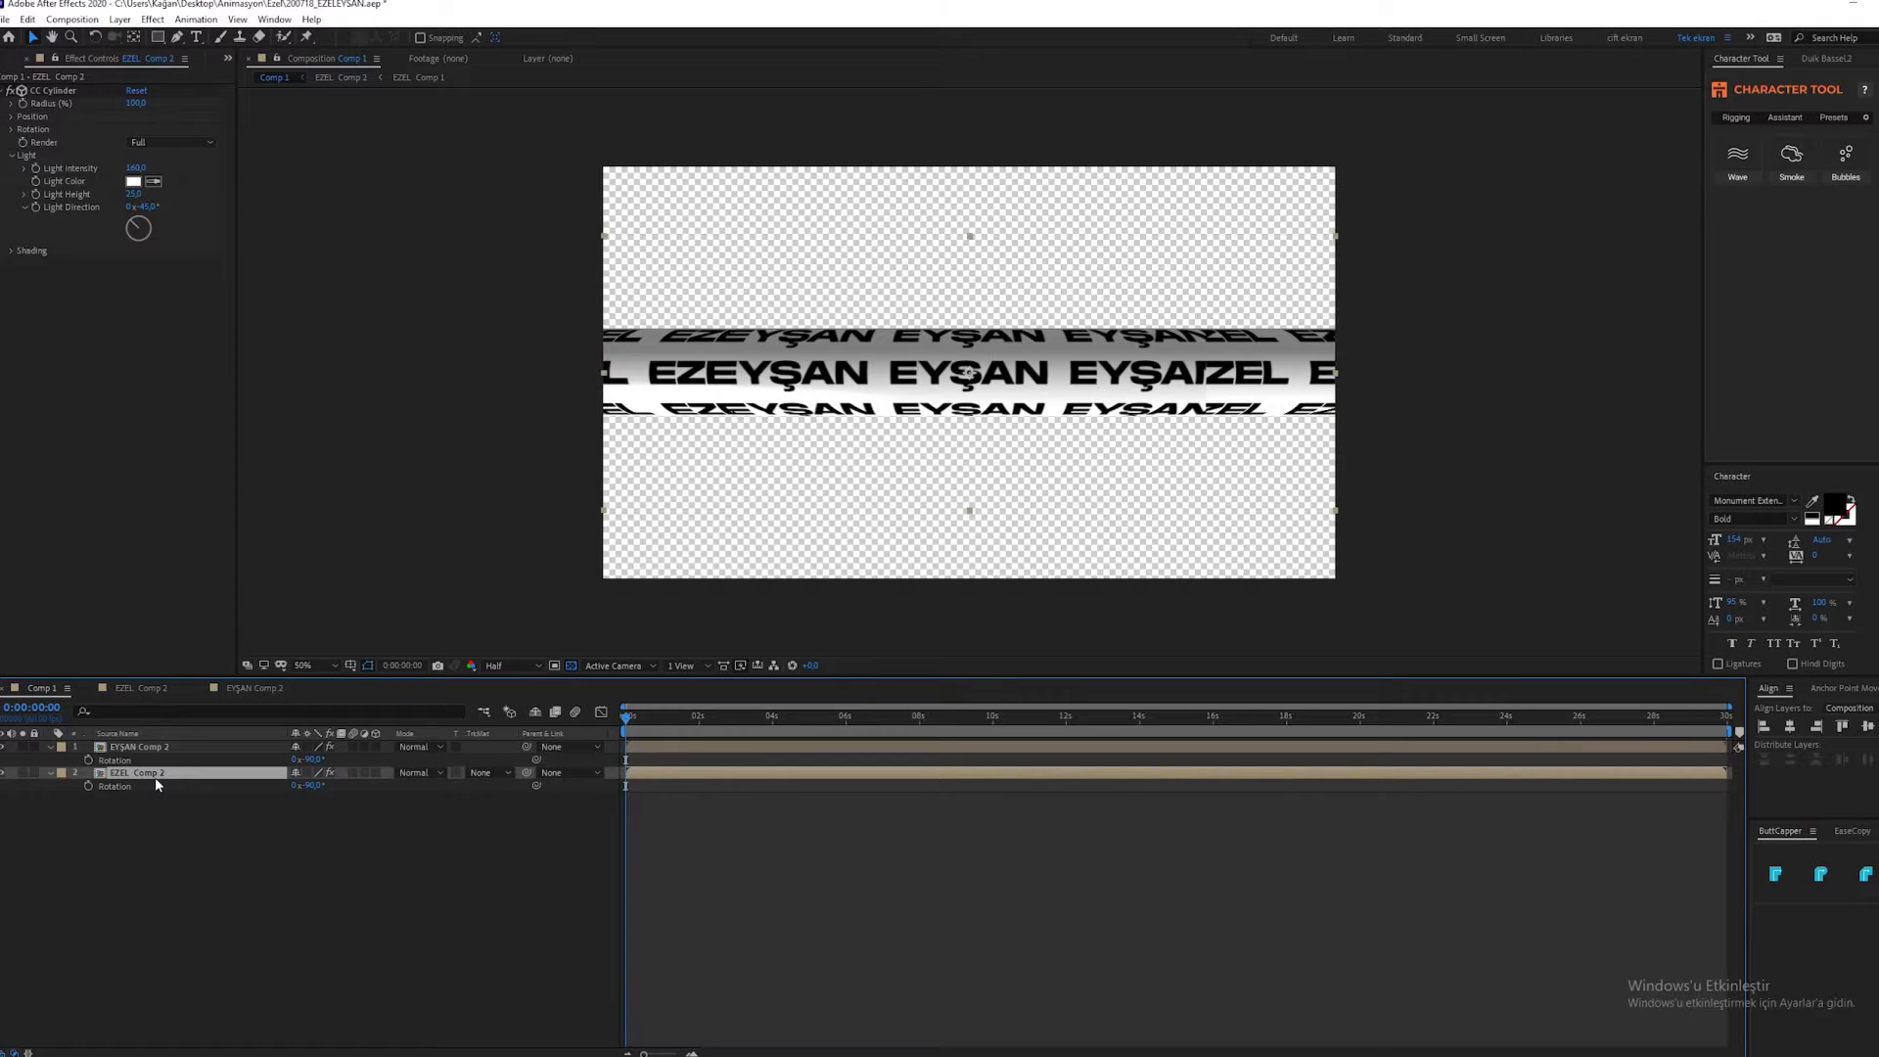
pyautogui.rightClick(155, 777)
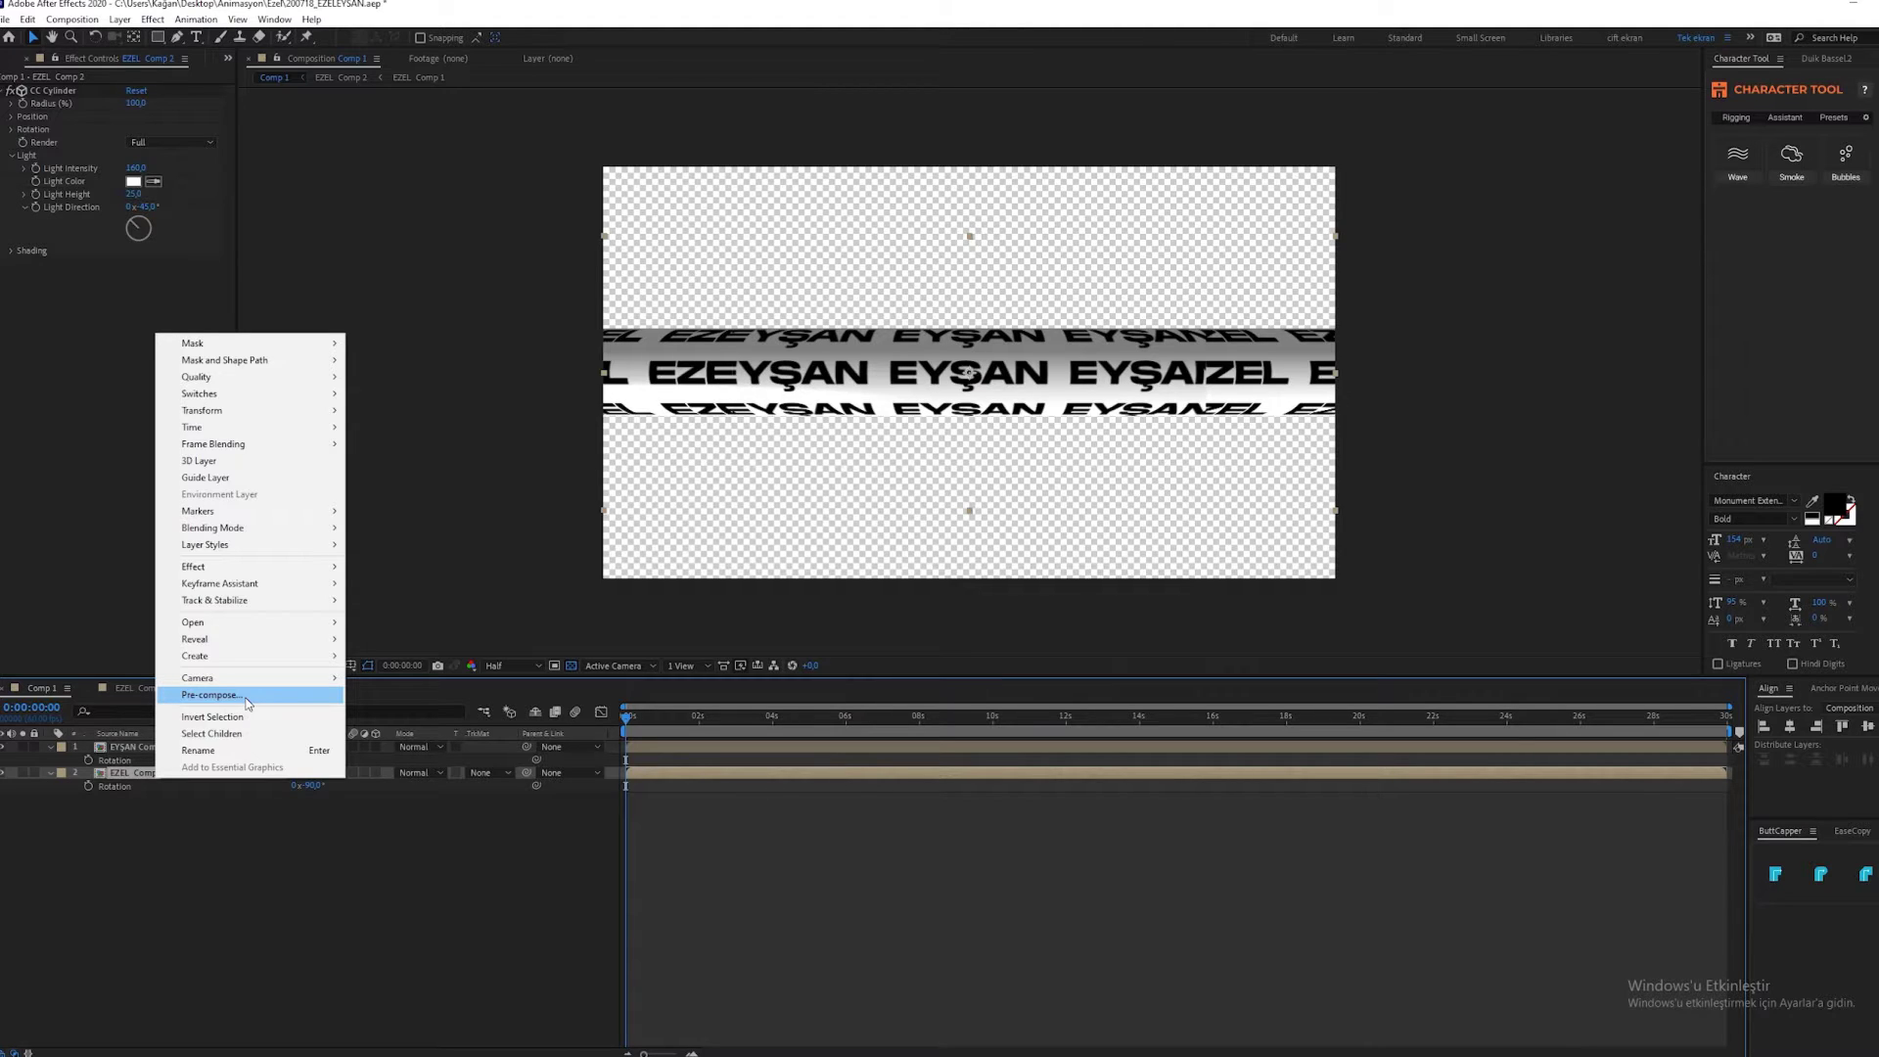
# Pre-compose EZEL Comp 2 into EZEL Comp 3 and EYŞAN Comp 2 into EYŞAN Comp 3.
pyautogui.click(248, 697)
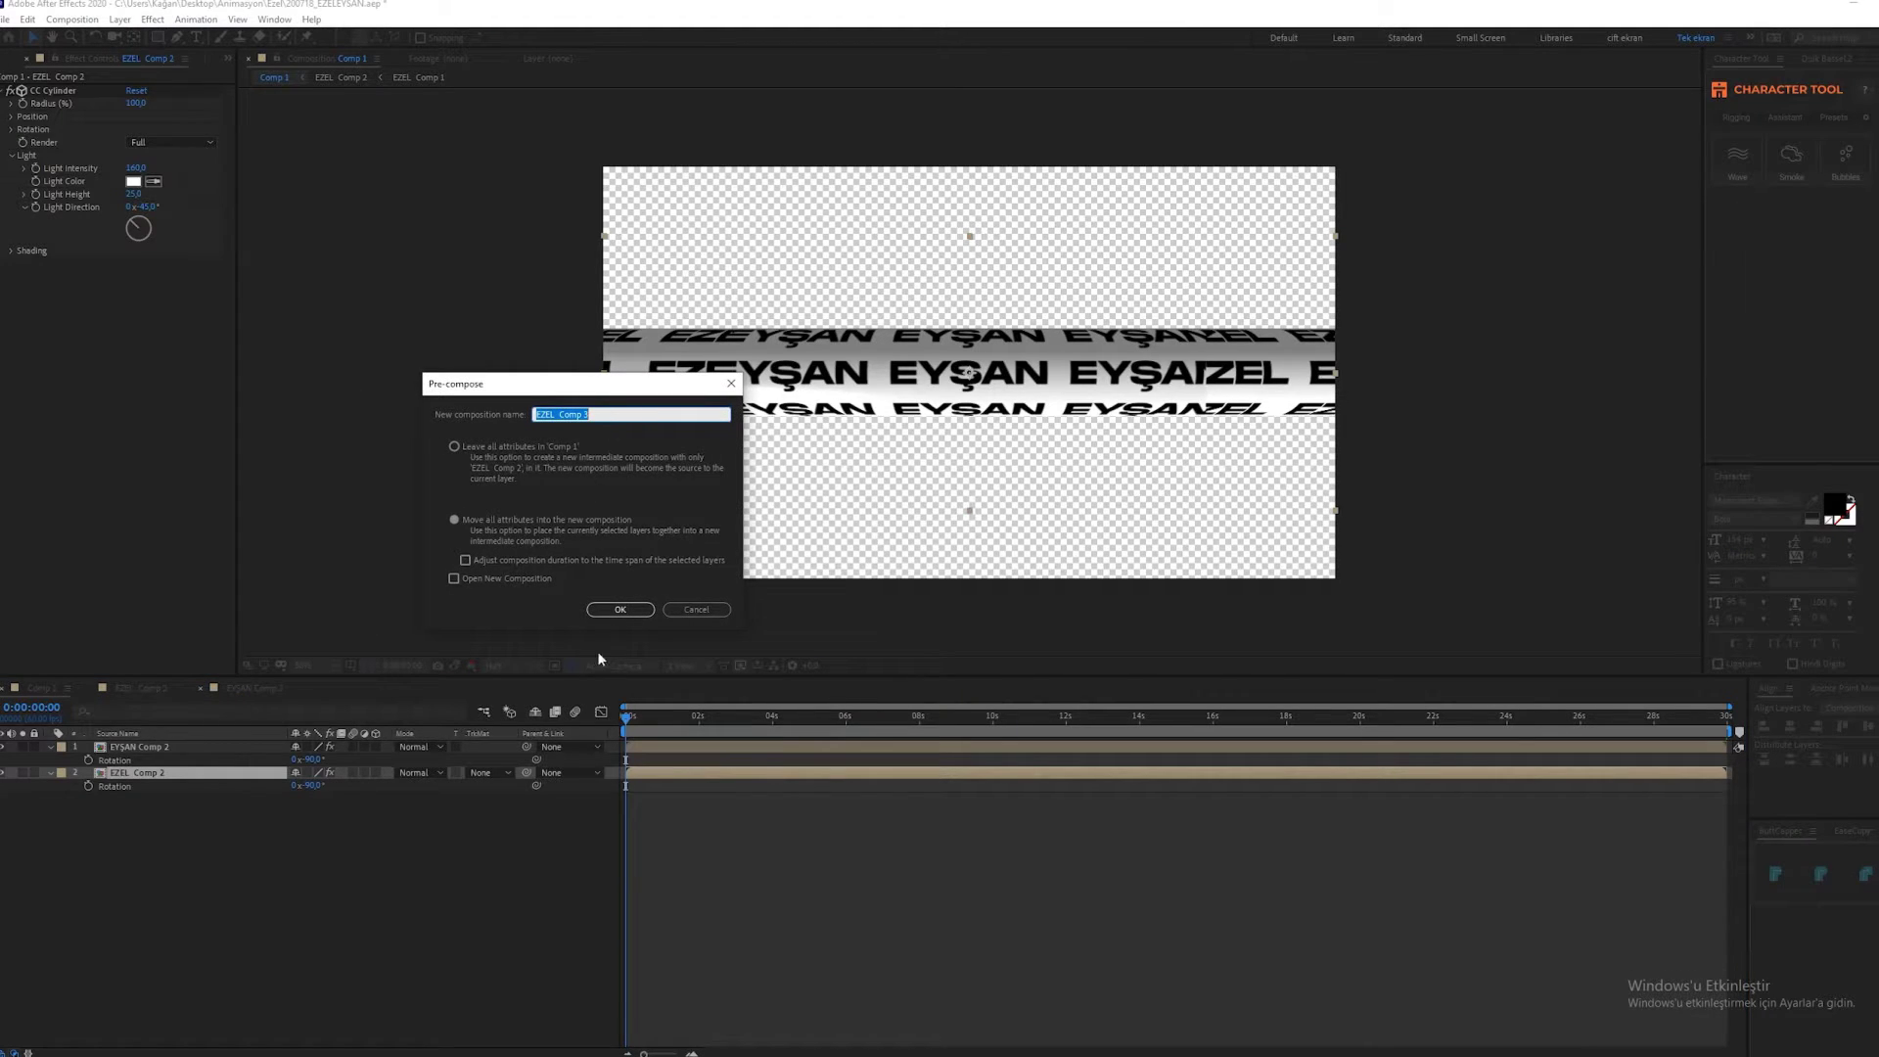
pyautogui.click(620, 609)
pyautogui.rightClick(152, 747)
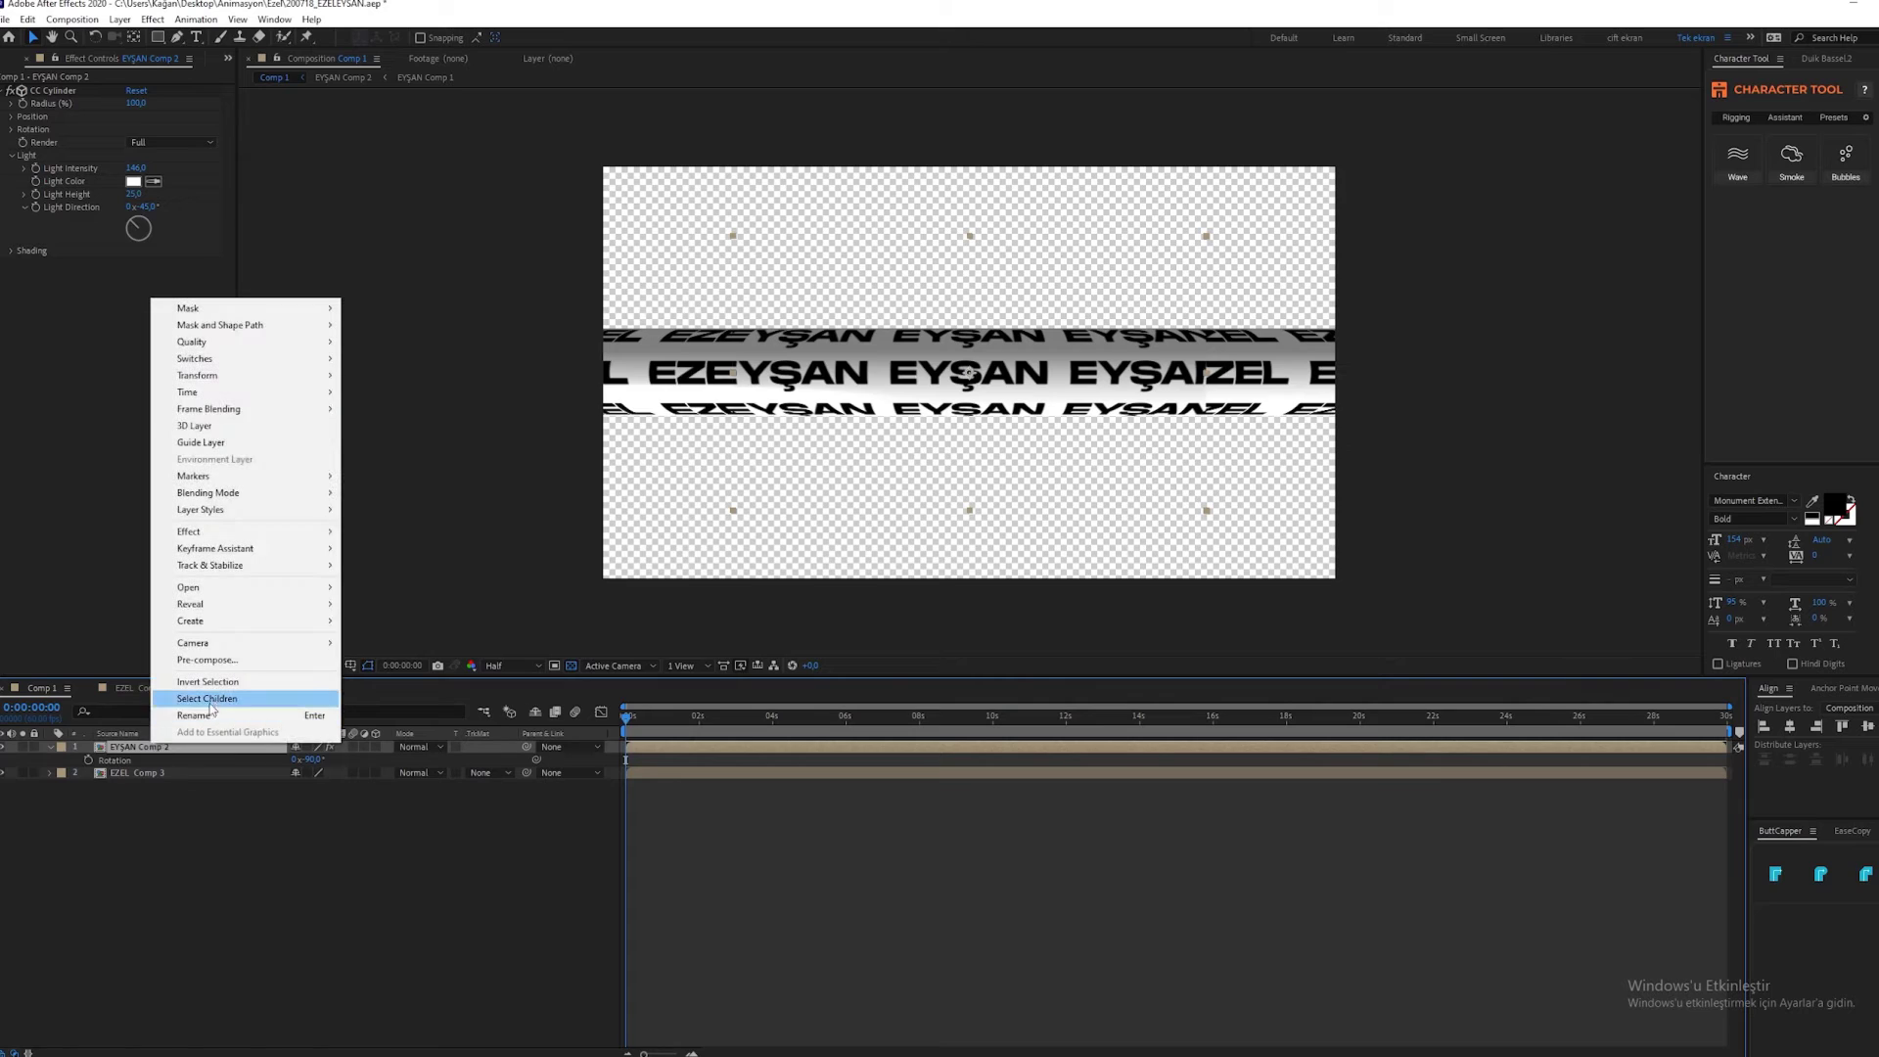
pyautogui.click(238, 661)
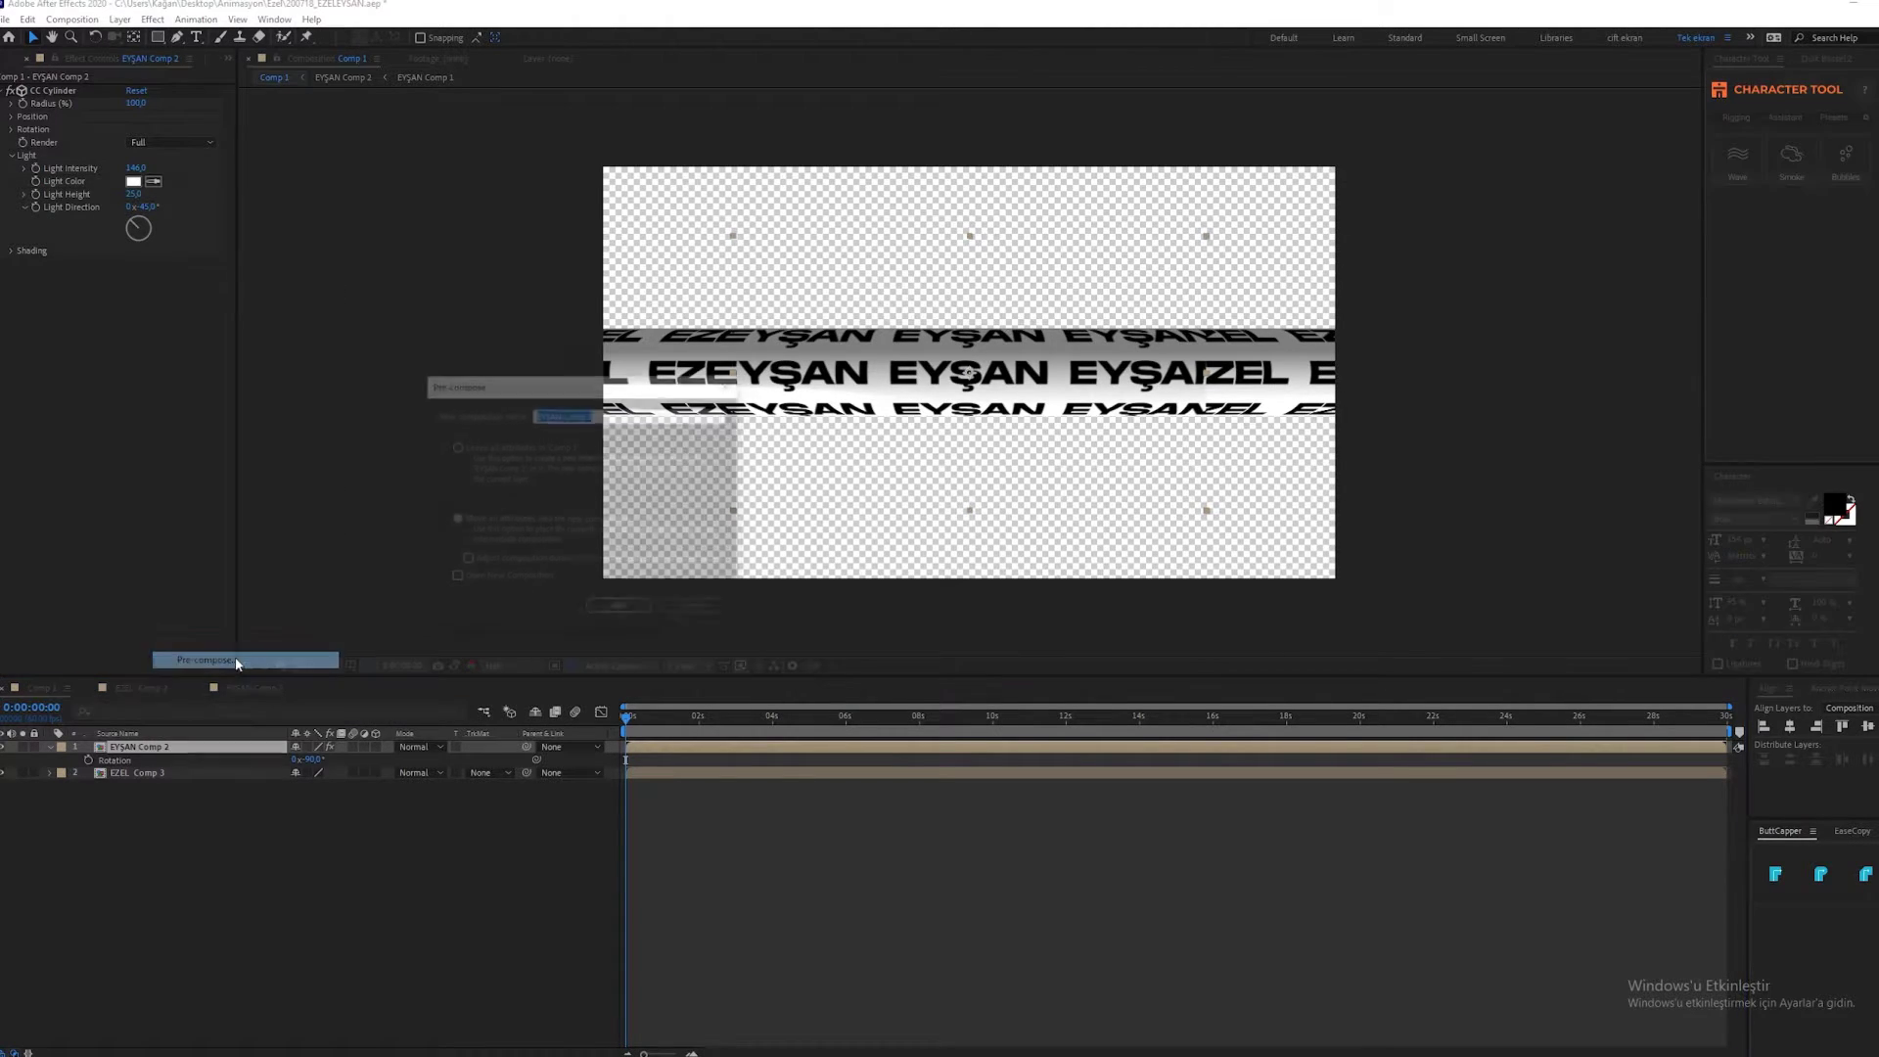
pyautogui.click(596, 609)
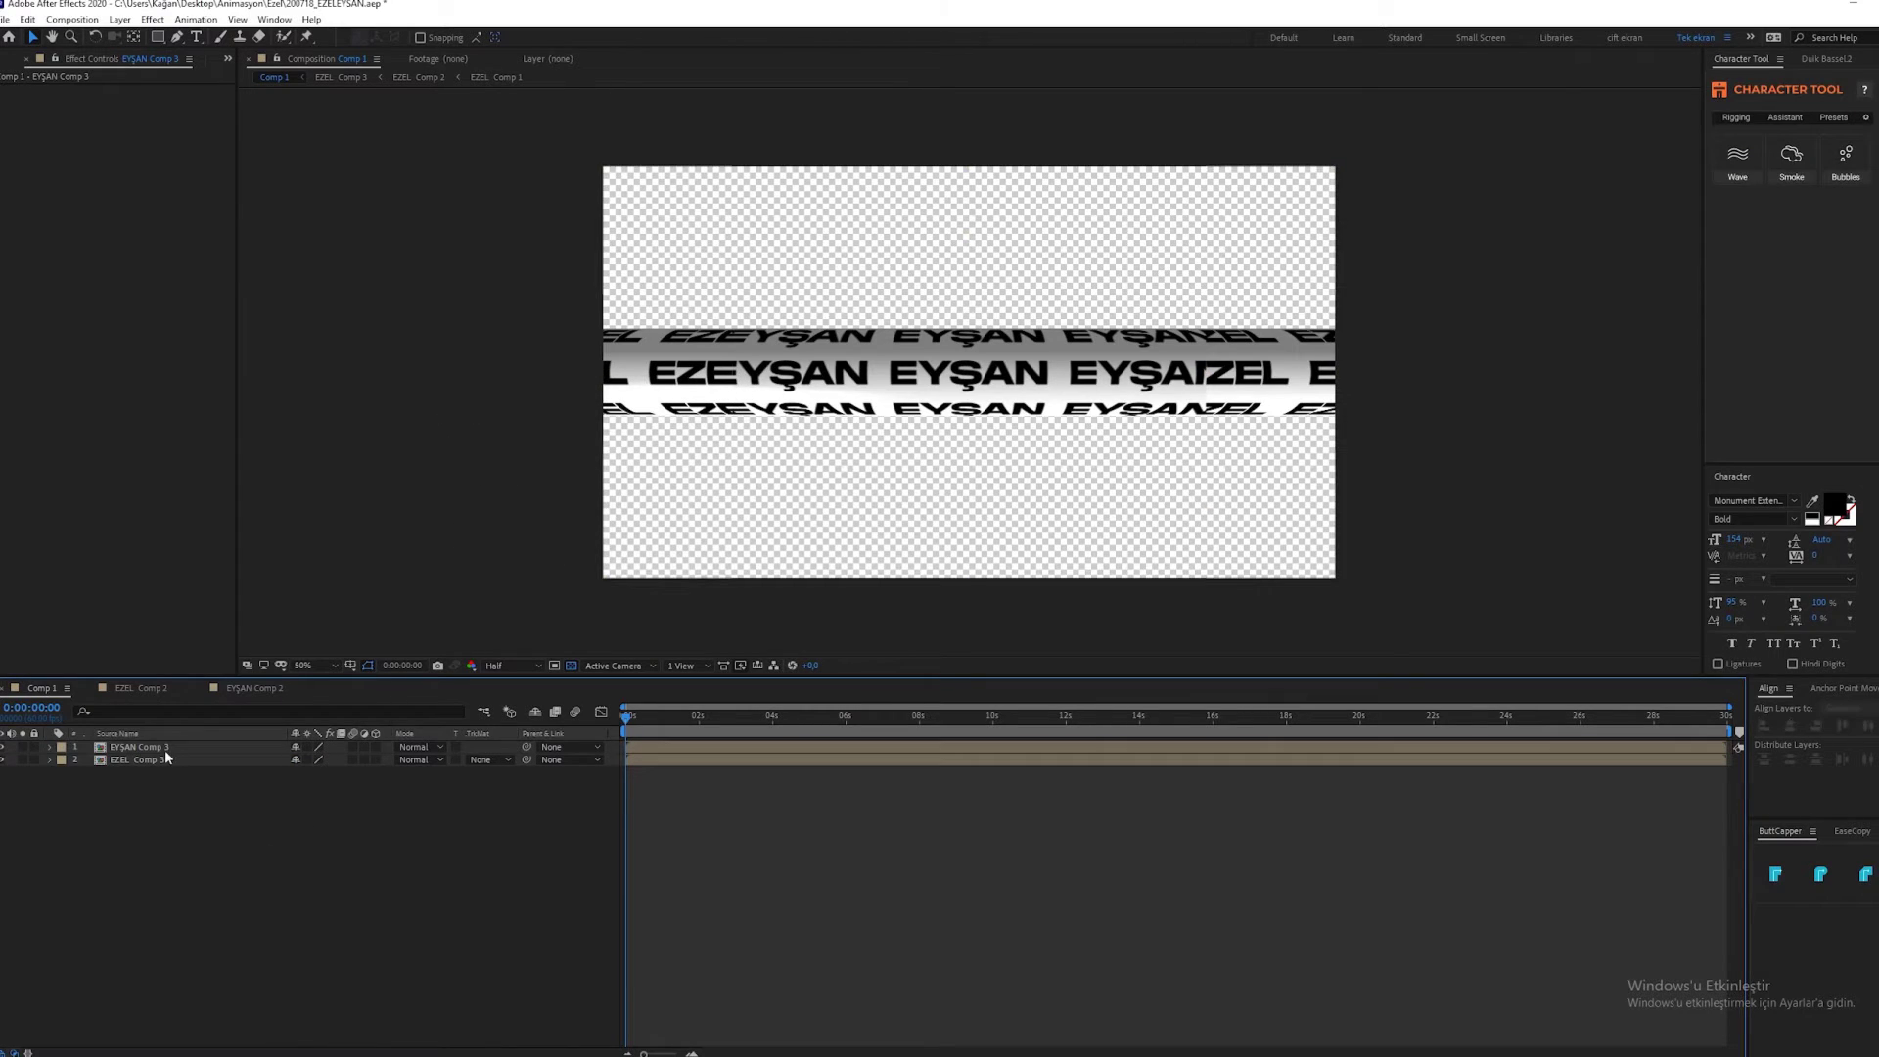
pyautogui.click(165, 749)
# Add Distort > Polar Coordinates to EYŞAN Comp 3 at 100% interpolation, Rect to Polar.
pyautogui.rightClick(165, 749)
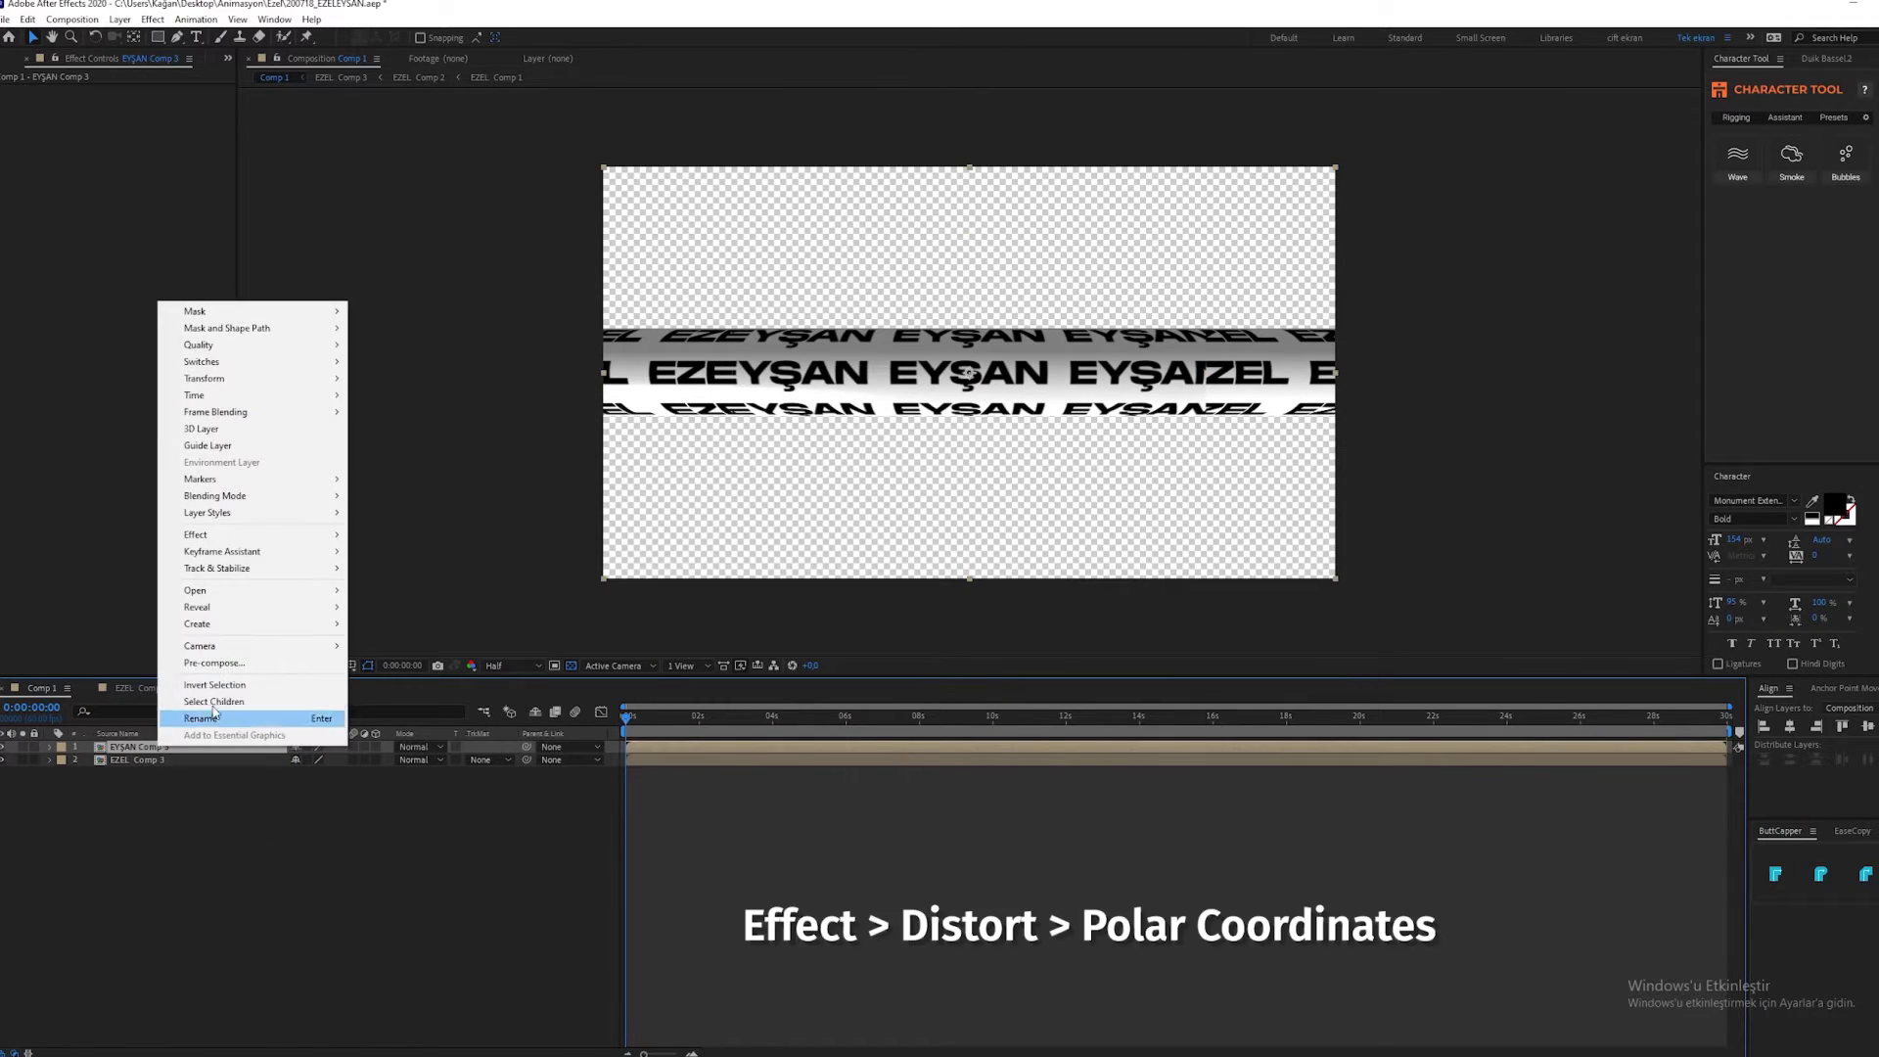
pyautogui.moveTo(279, 539)
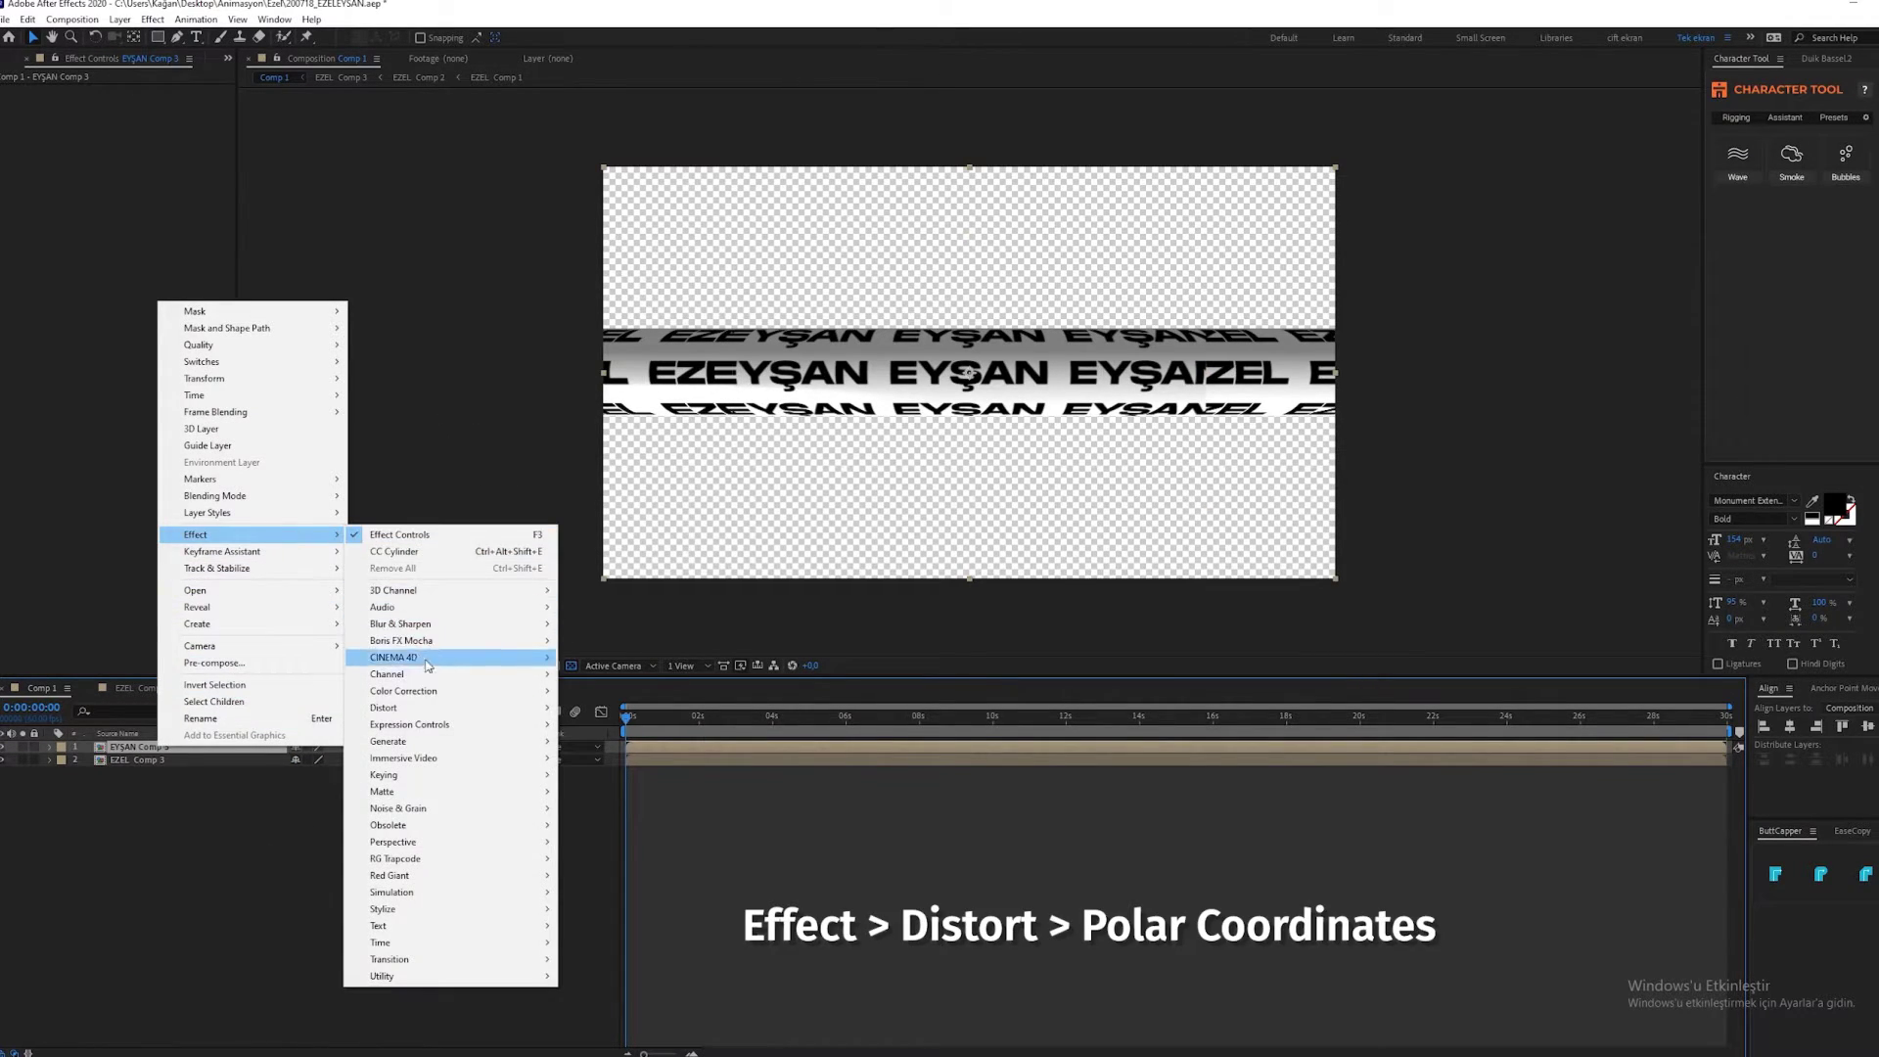
pyautogui.moveTo(529, 708)
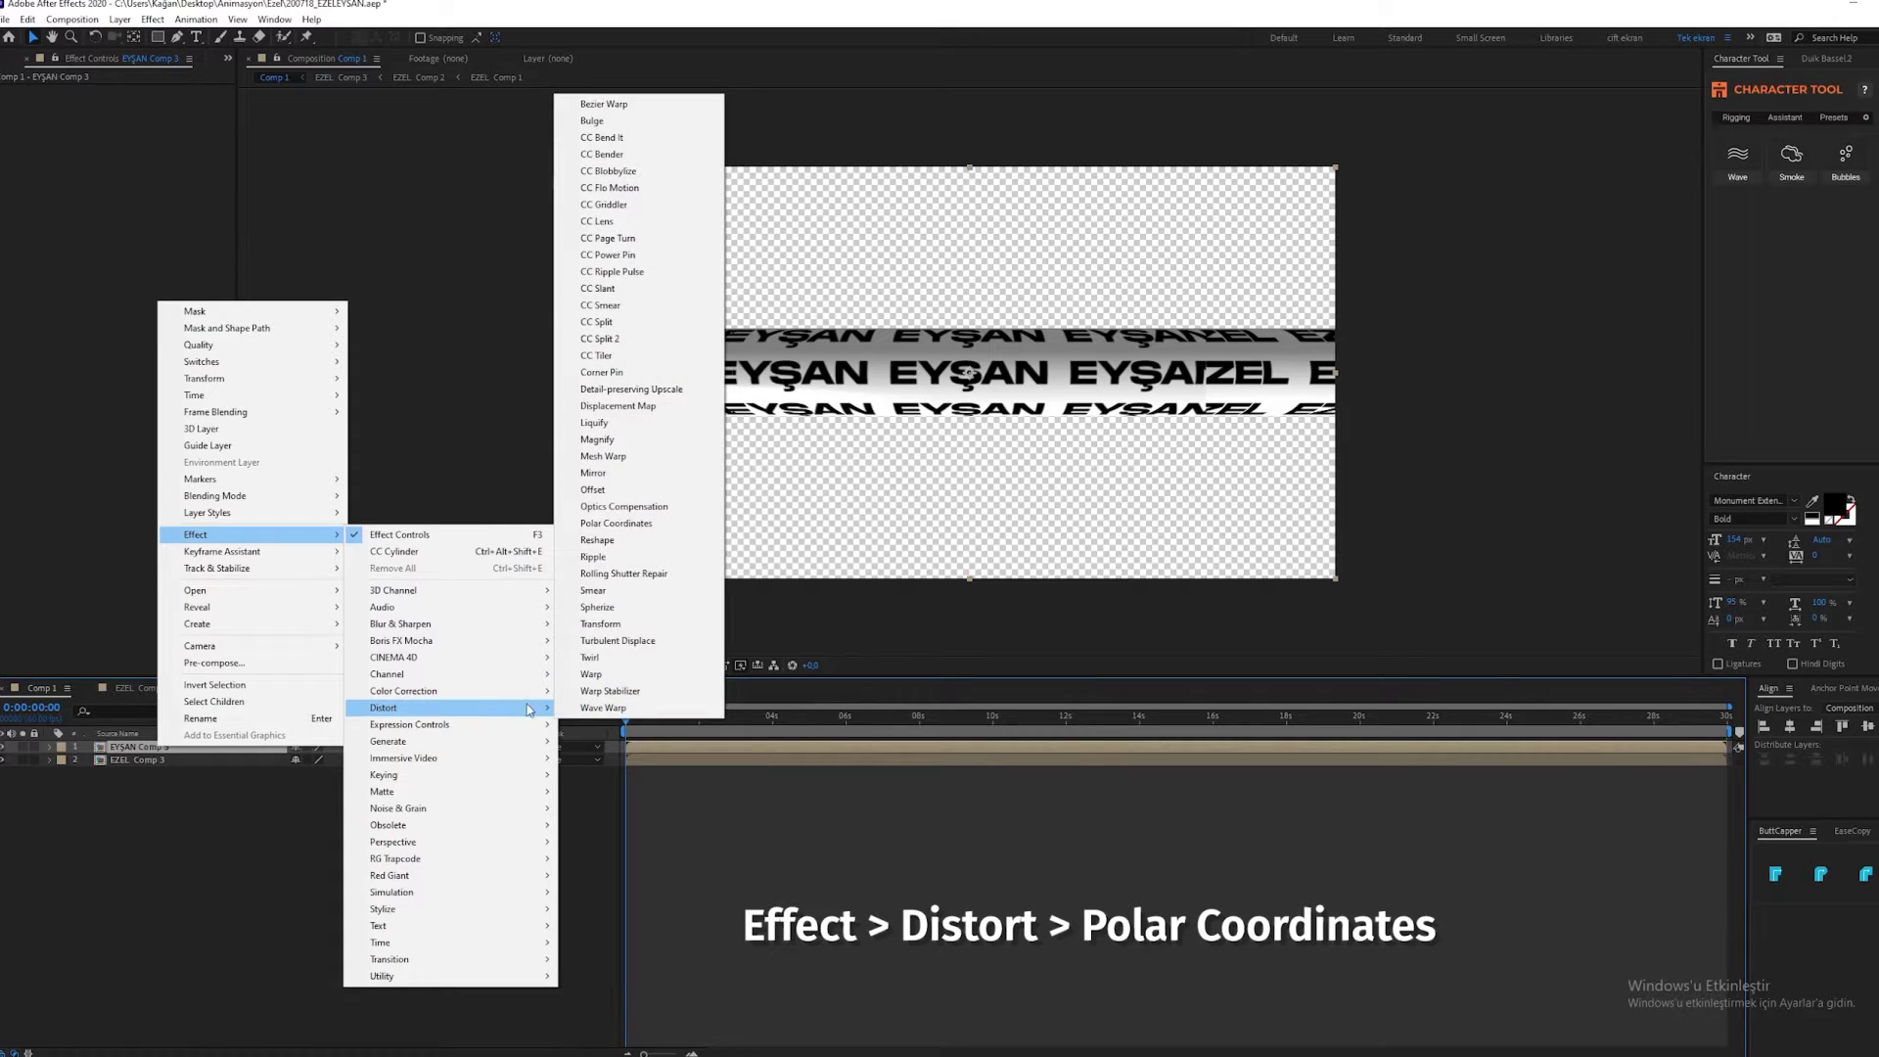
pyautogui.click(657, 524)
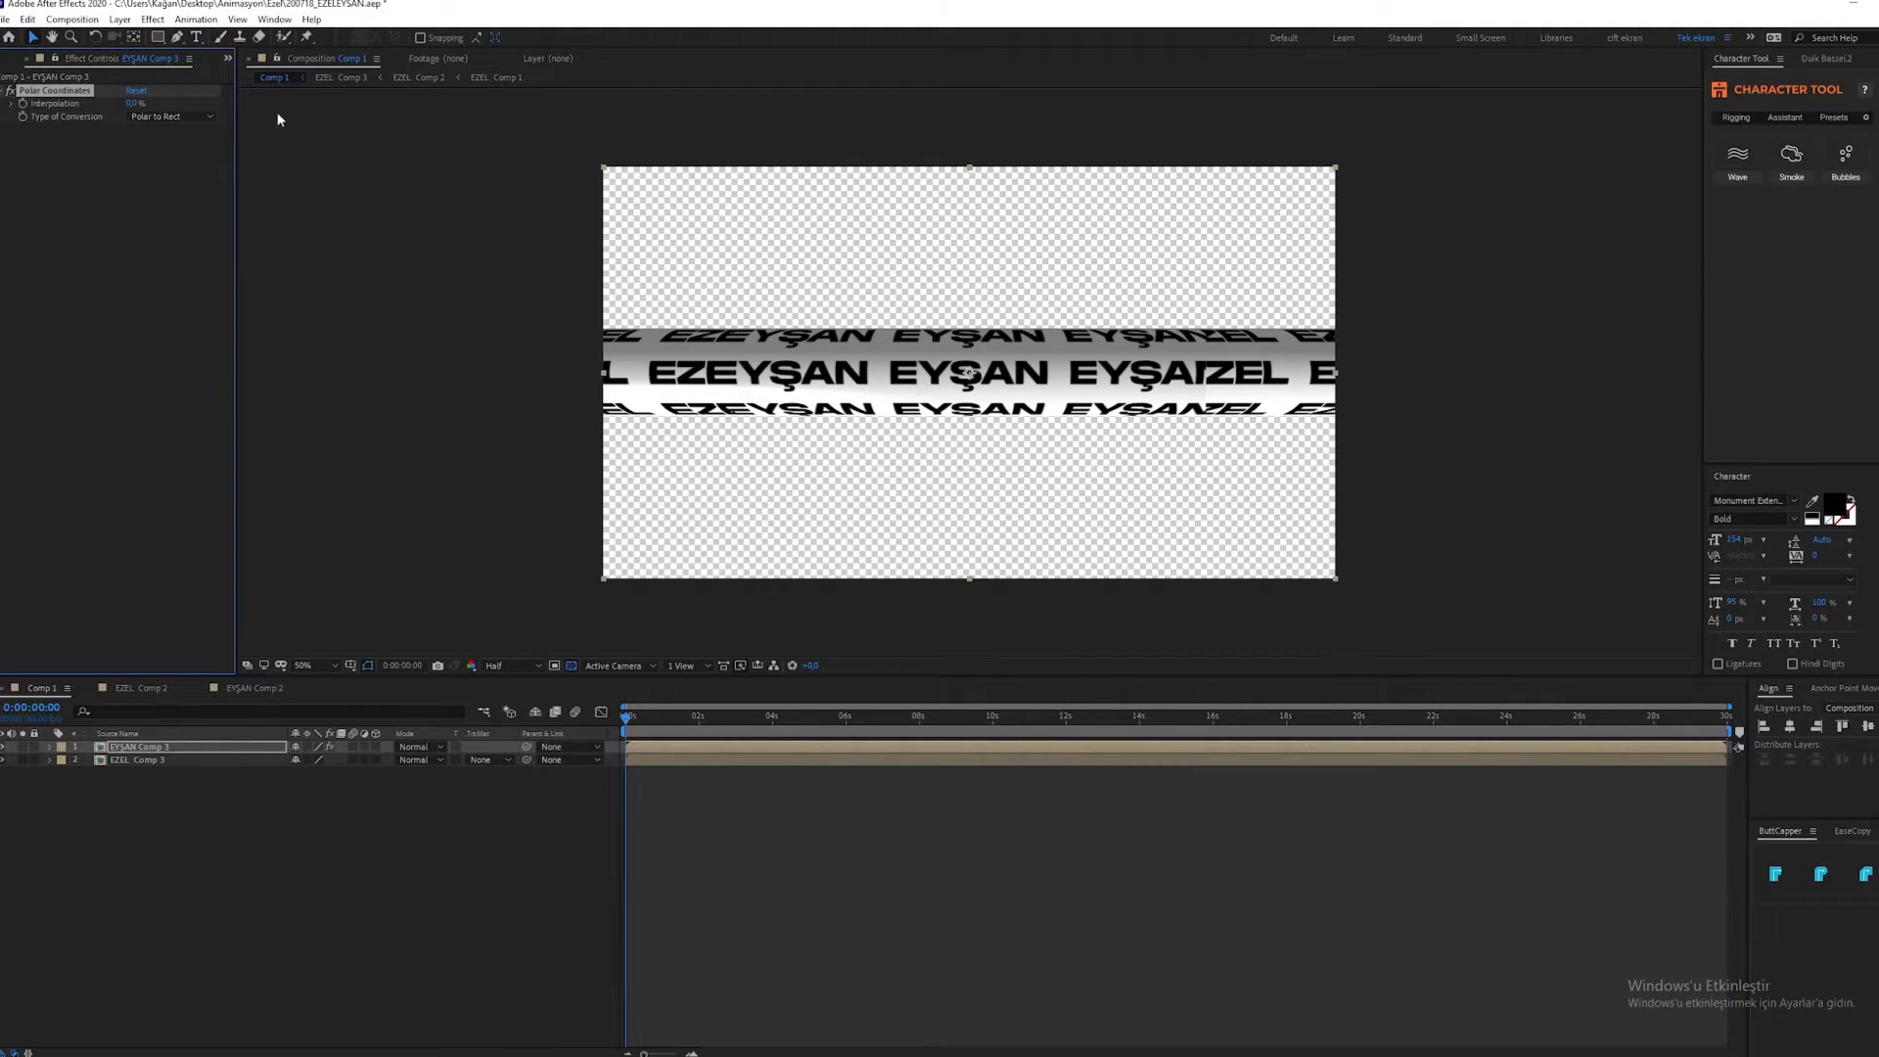
pyautogui.moveTo(140, 106); pyautogui.dragTo(205, 106)
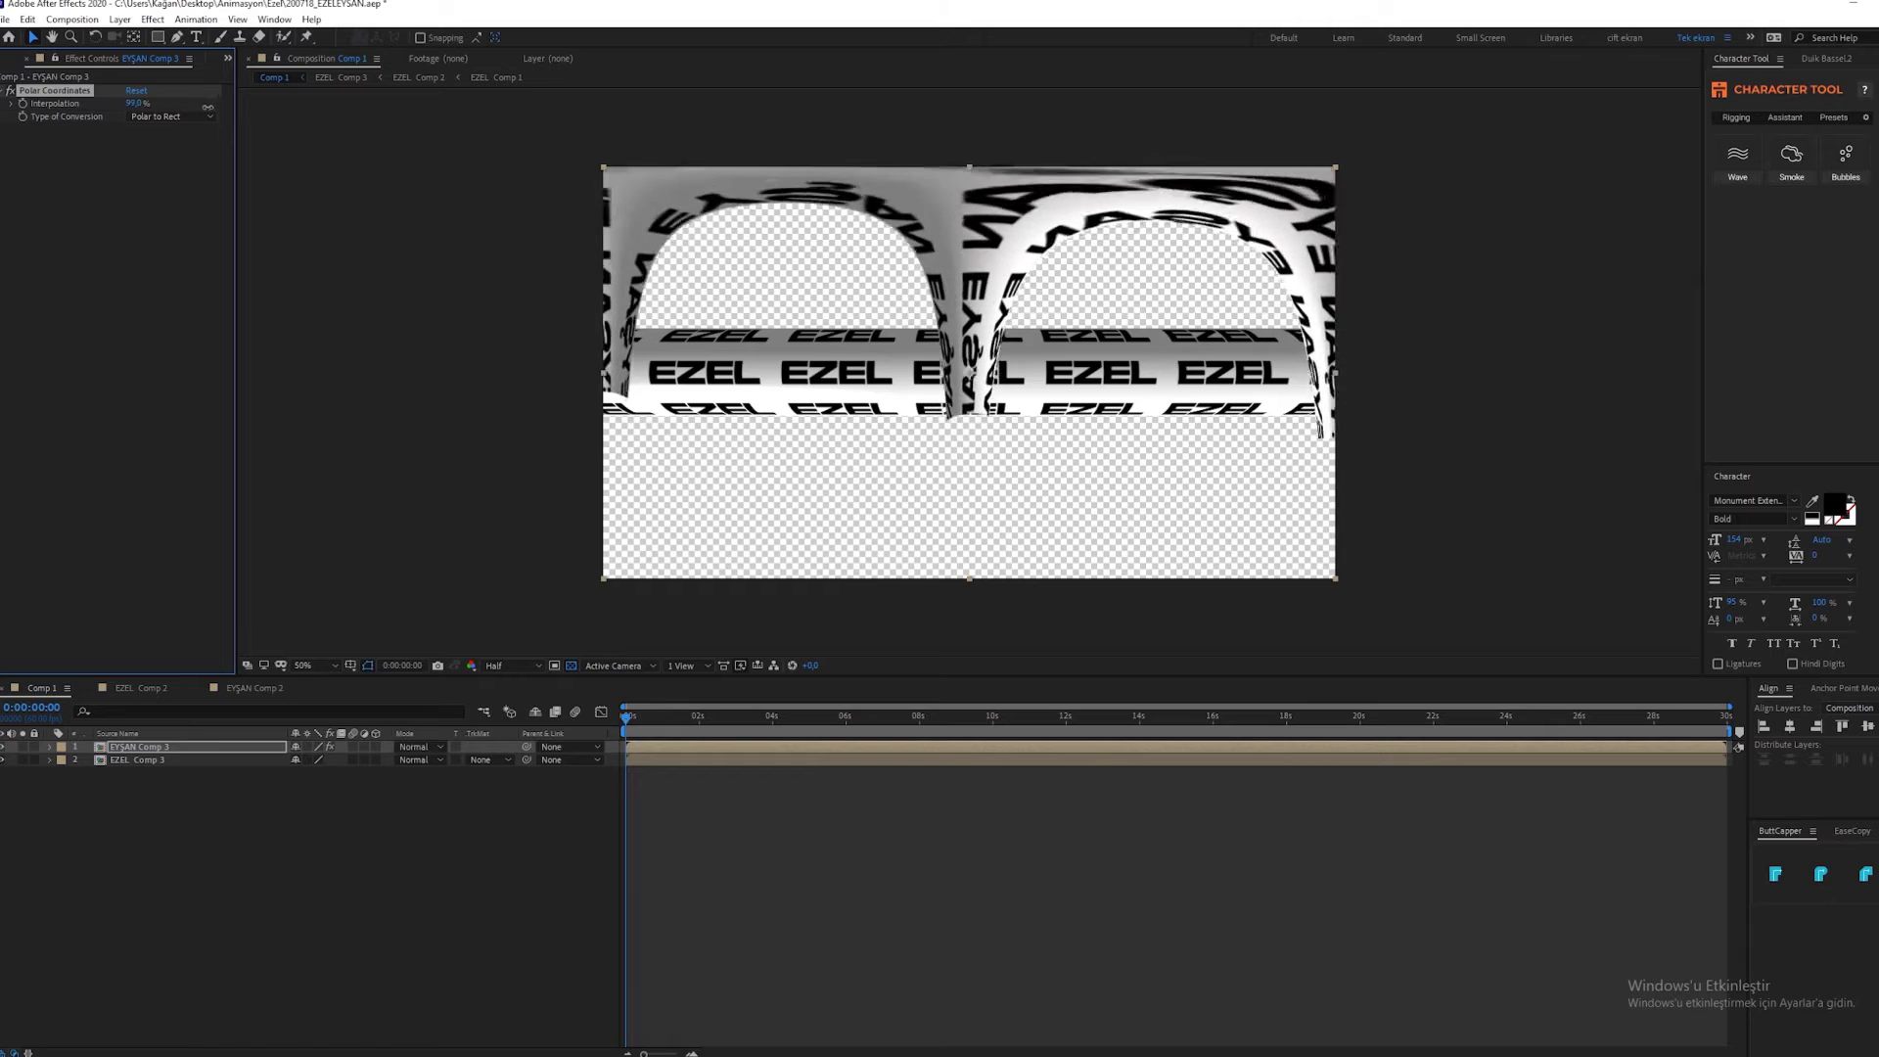
pyautogui.click(181, 117)
pyautogui.click(178, 132)
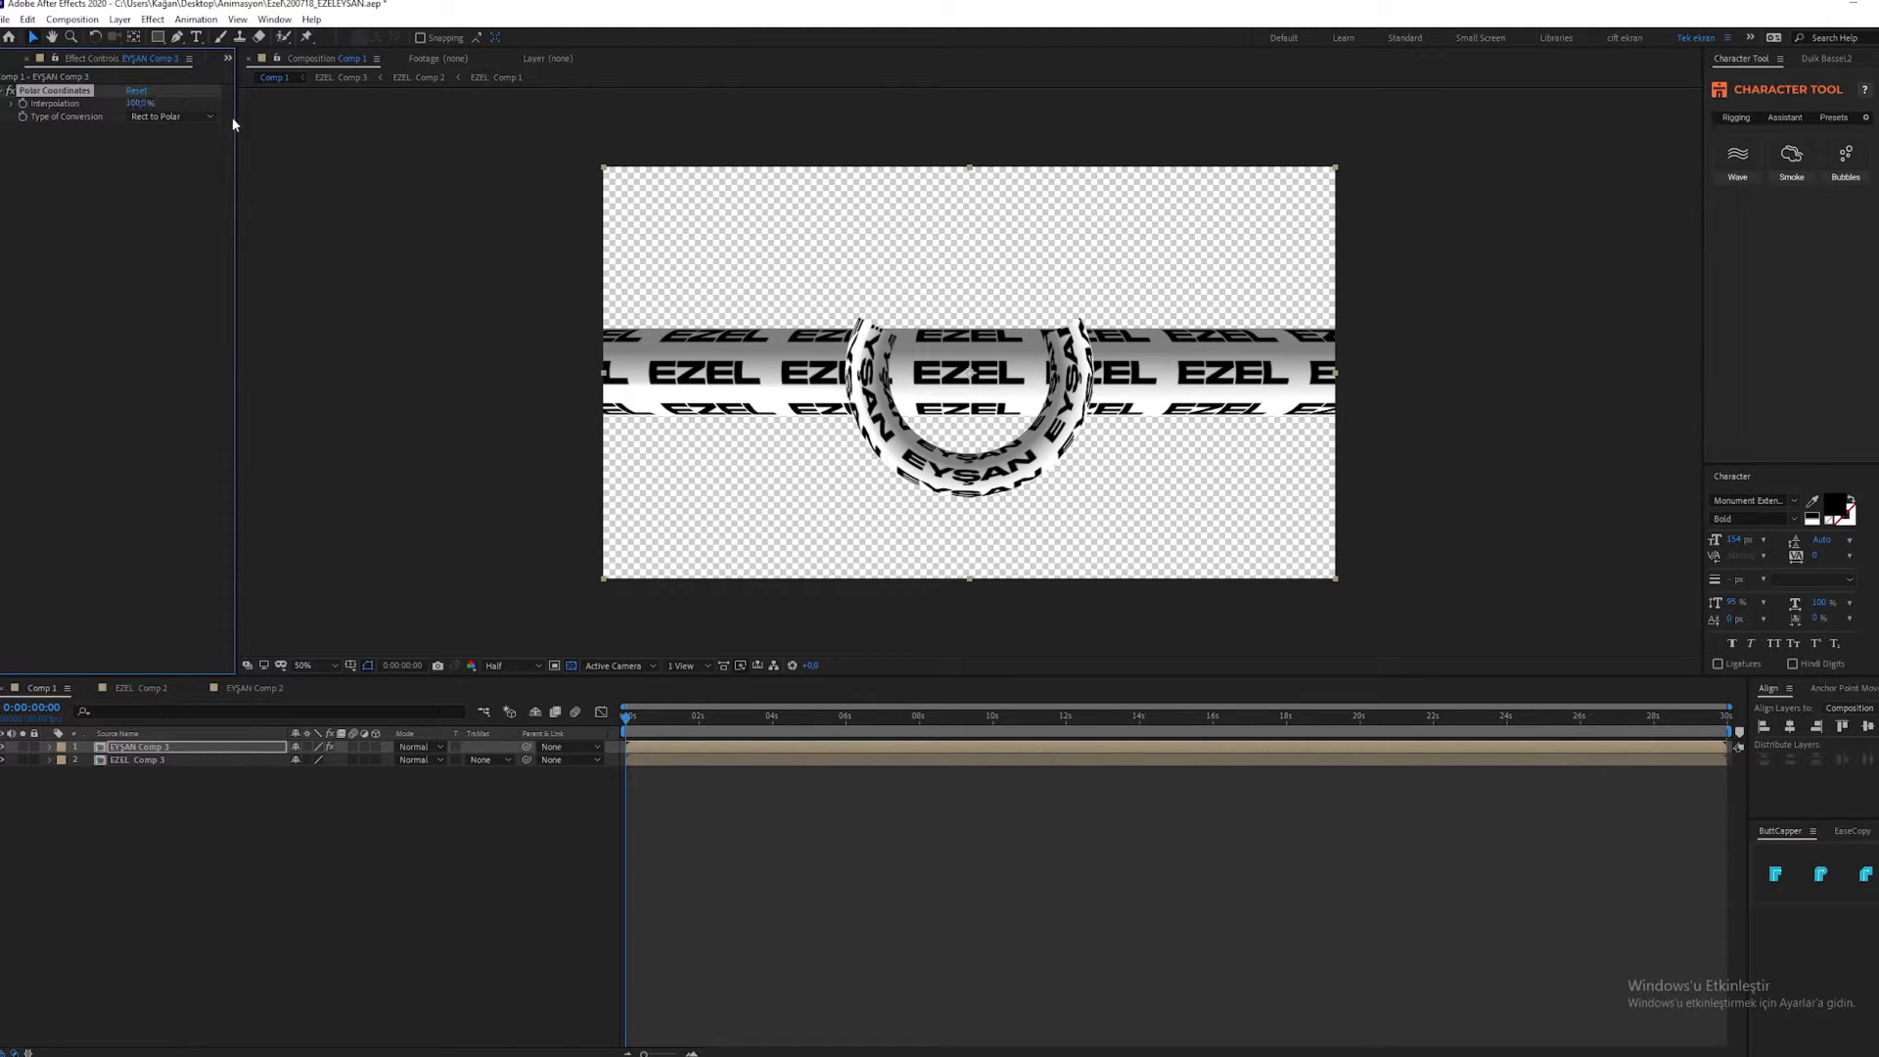
pyautogui.click(147, 760)
# Add Polar Coordinates to EZEL Comp 3 with 100% interpolation and Rect to Polar conversion.
pyautogui.rightClick(147, 762)
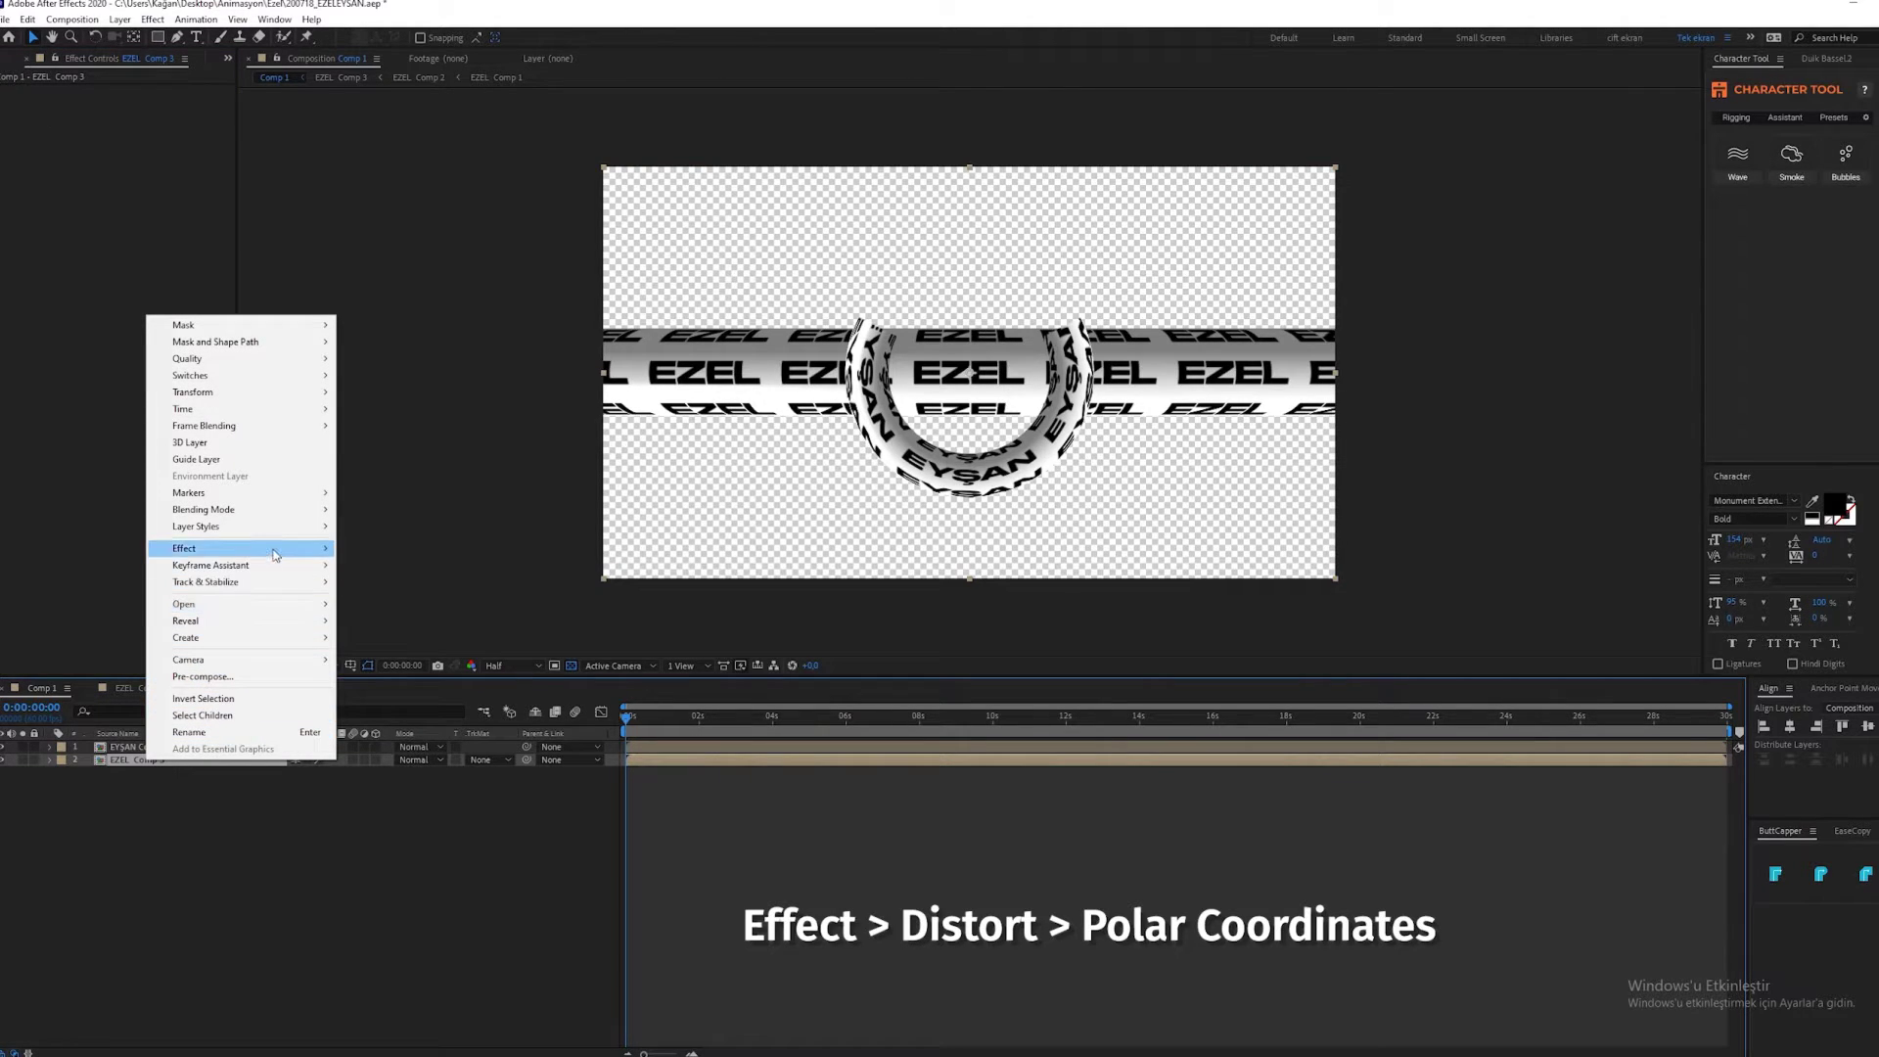
pyautogui.moveTo(275, 551)
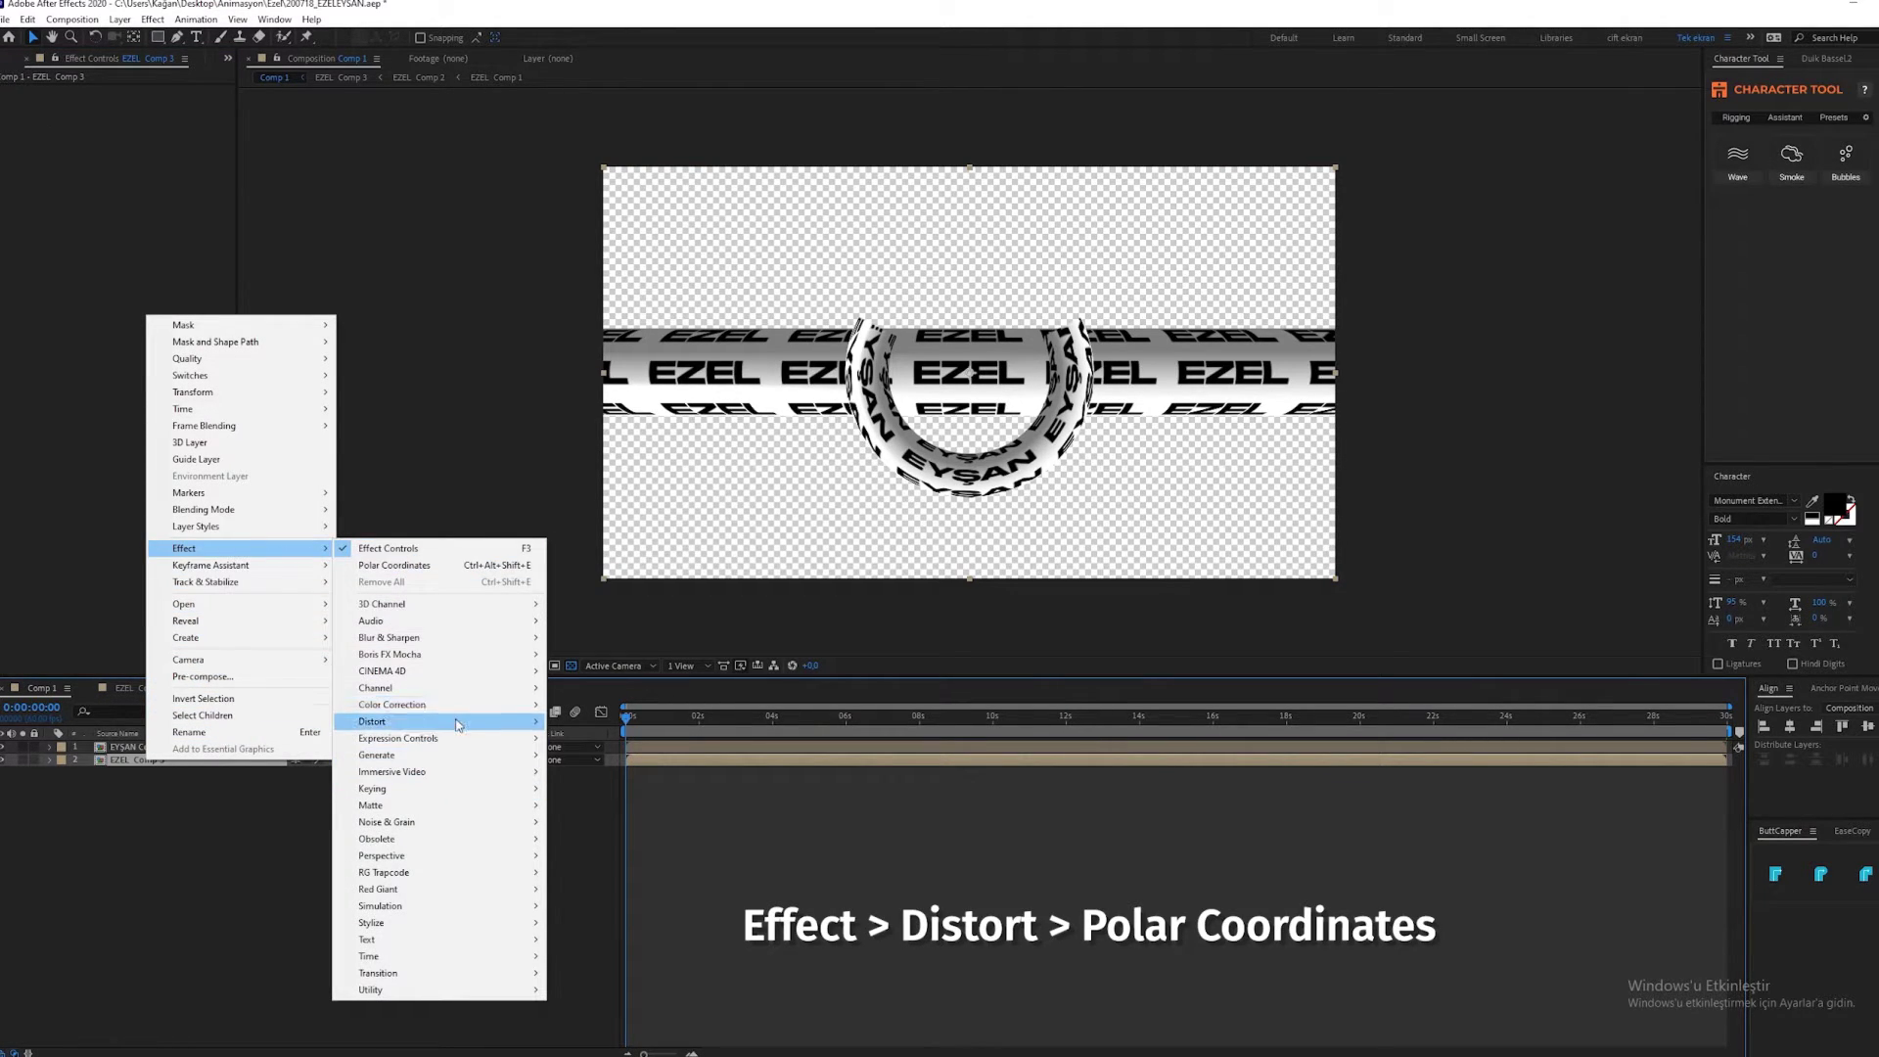
pyautogui.moveTo(460, 724)
pyautogui.click(604, 537)
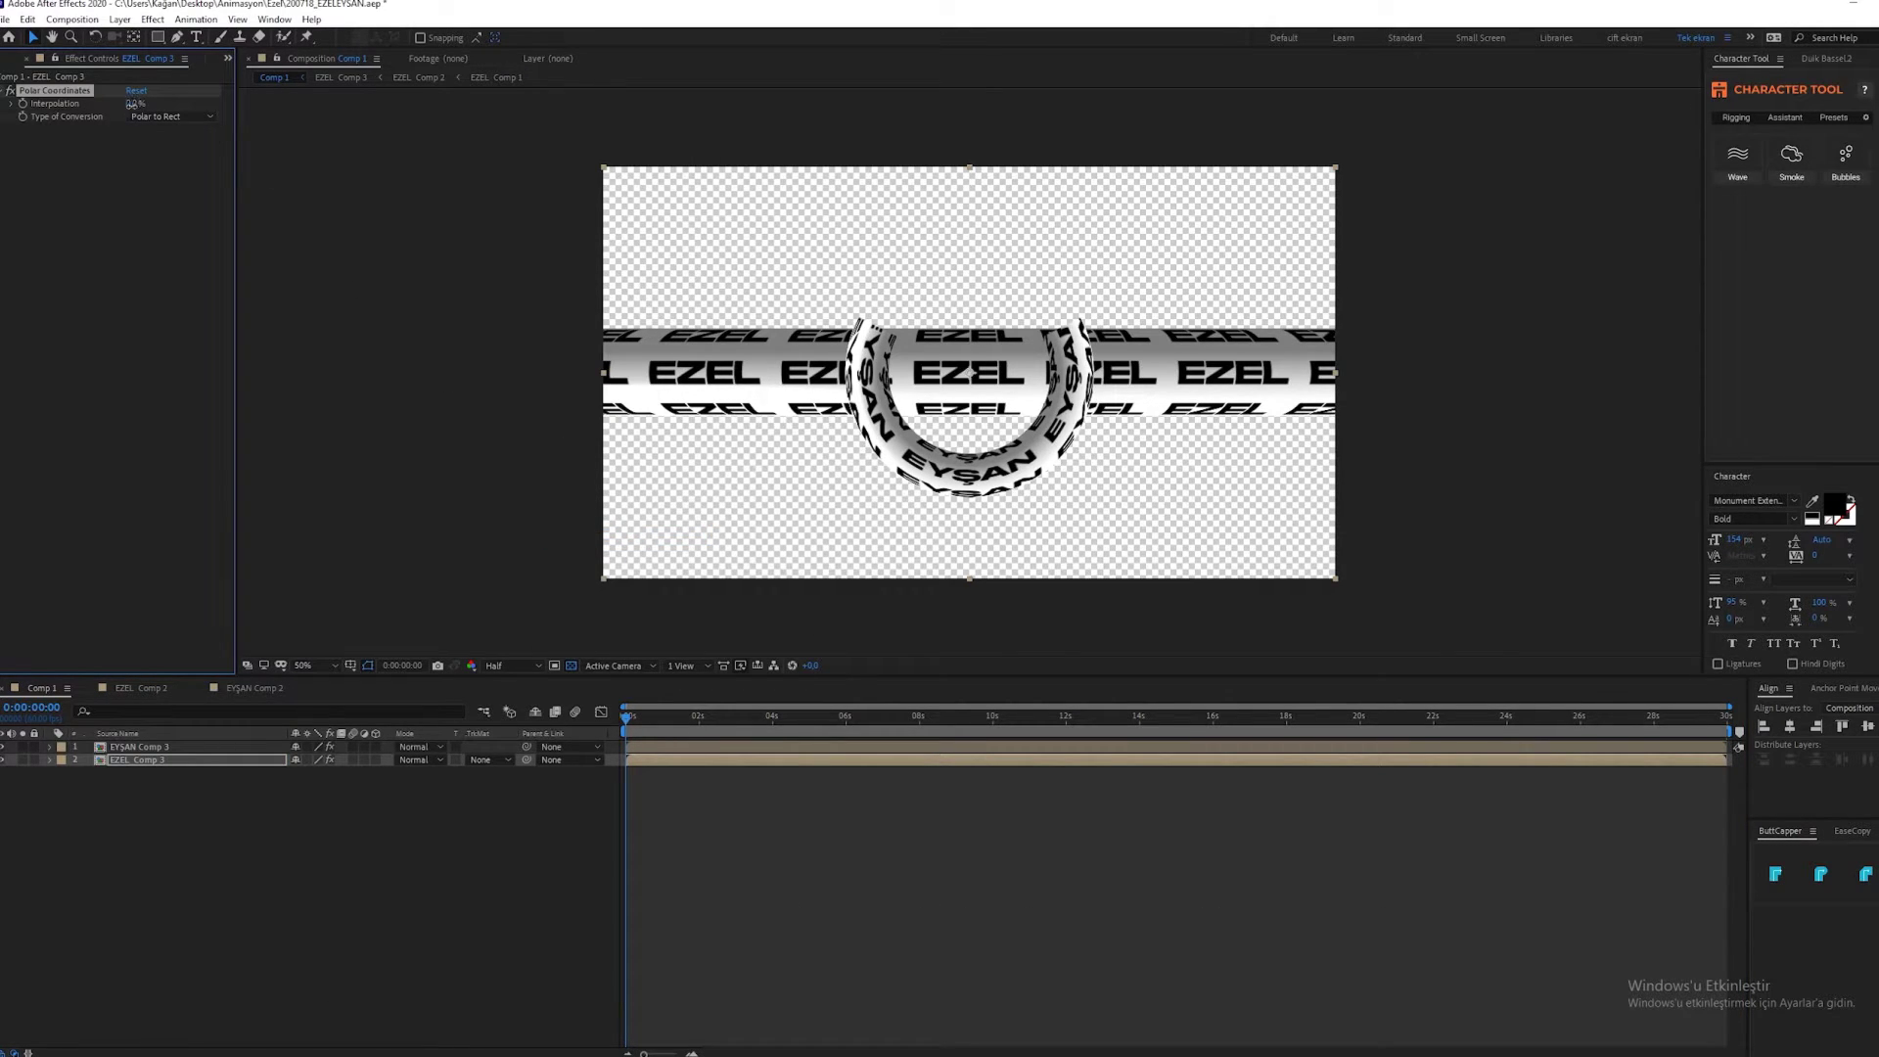
pyautogui.moveTo(133, 104); pyautogui.dragTo(249, 110)
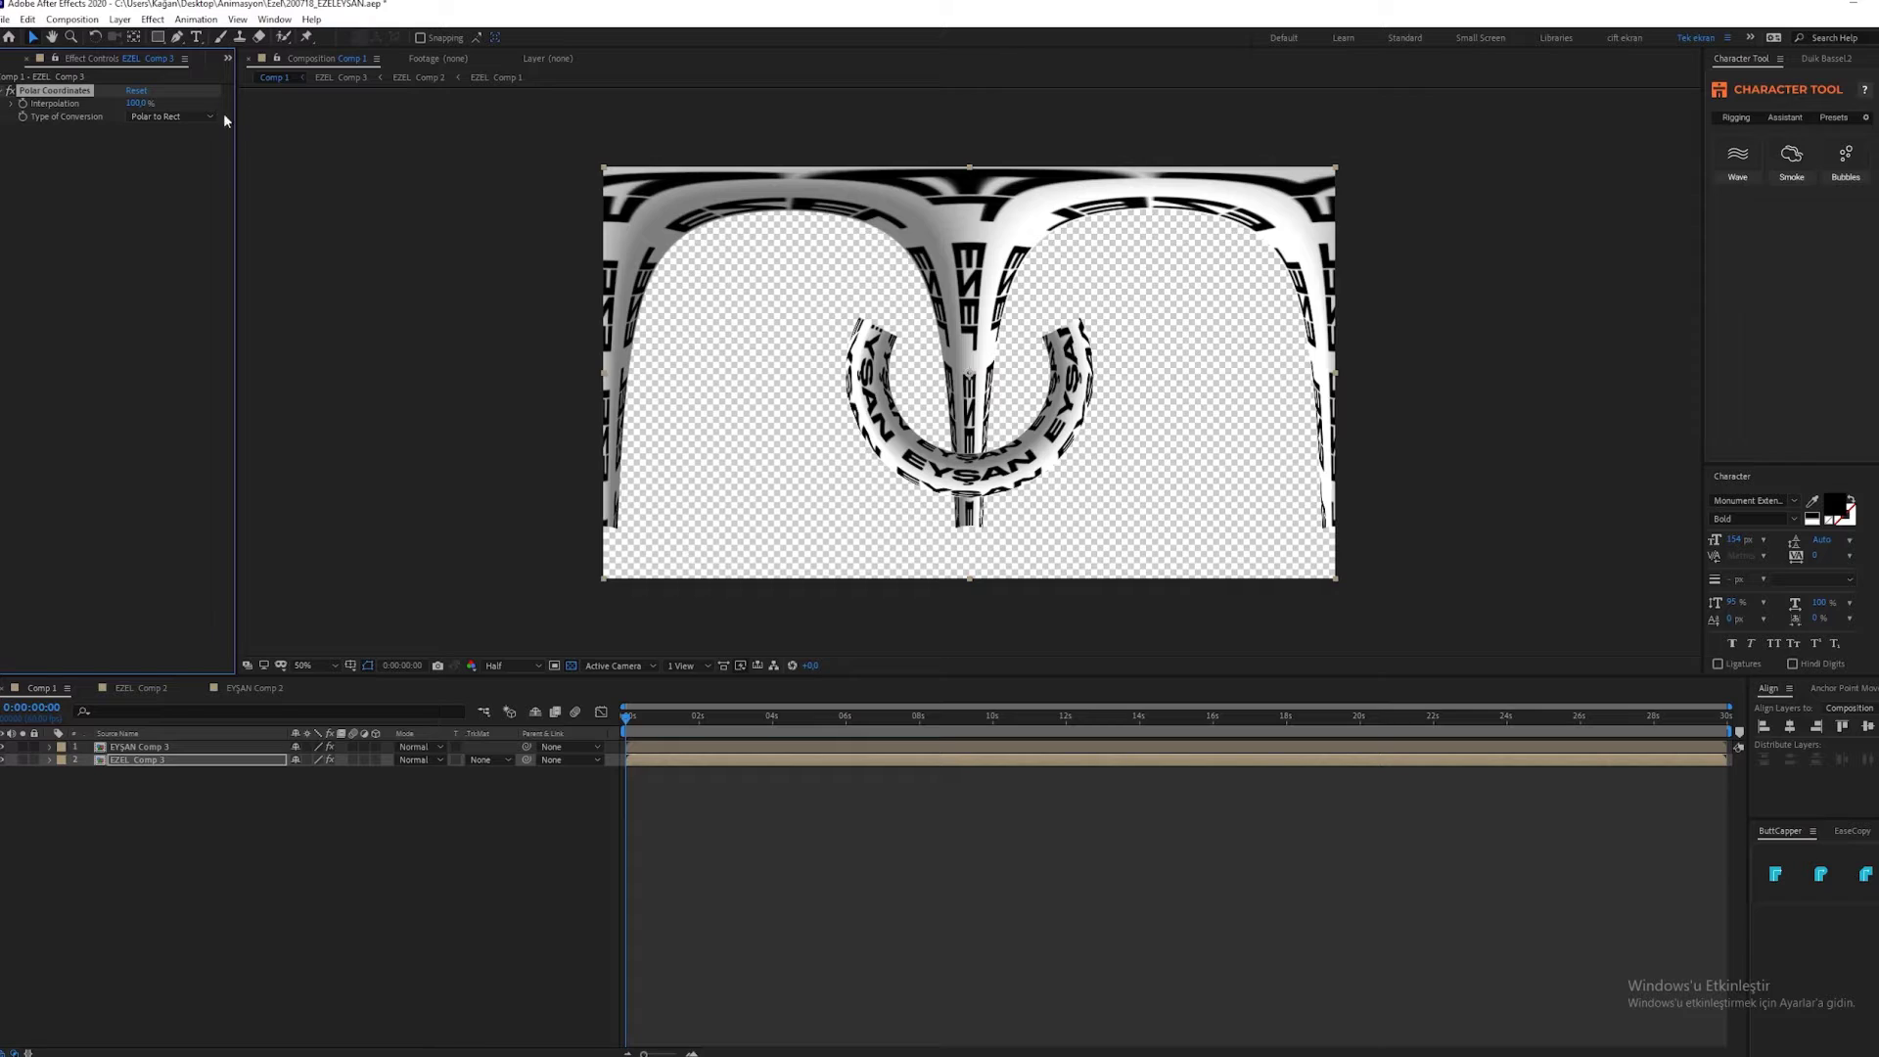
pyautogui.click(172, 117)
pyautogui.click(171, 143)
pyautogui.click(142, 746)
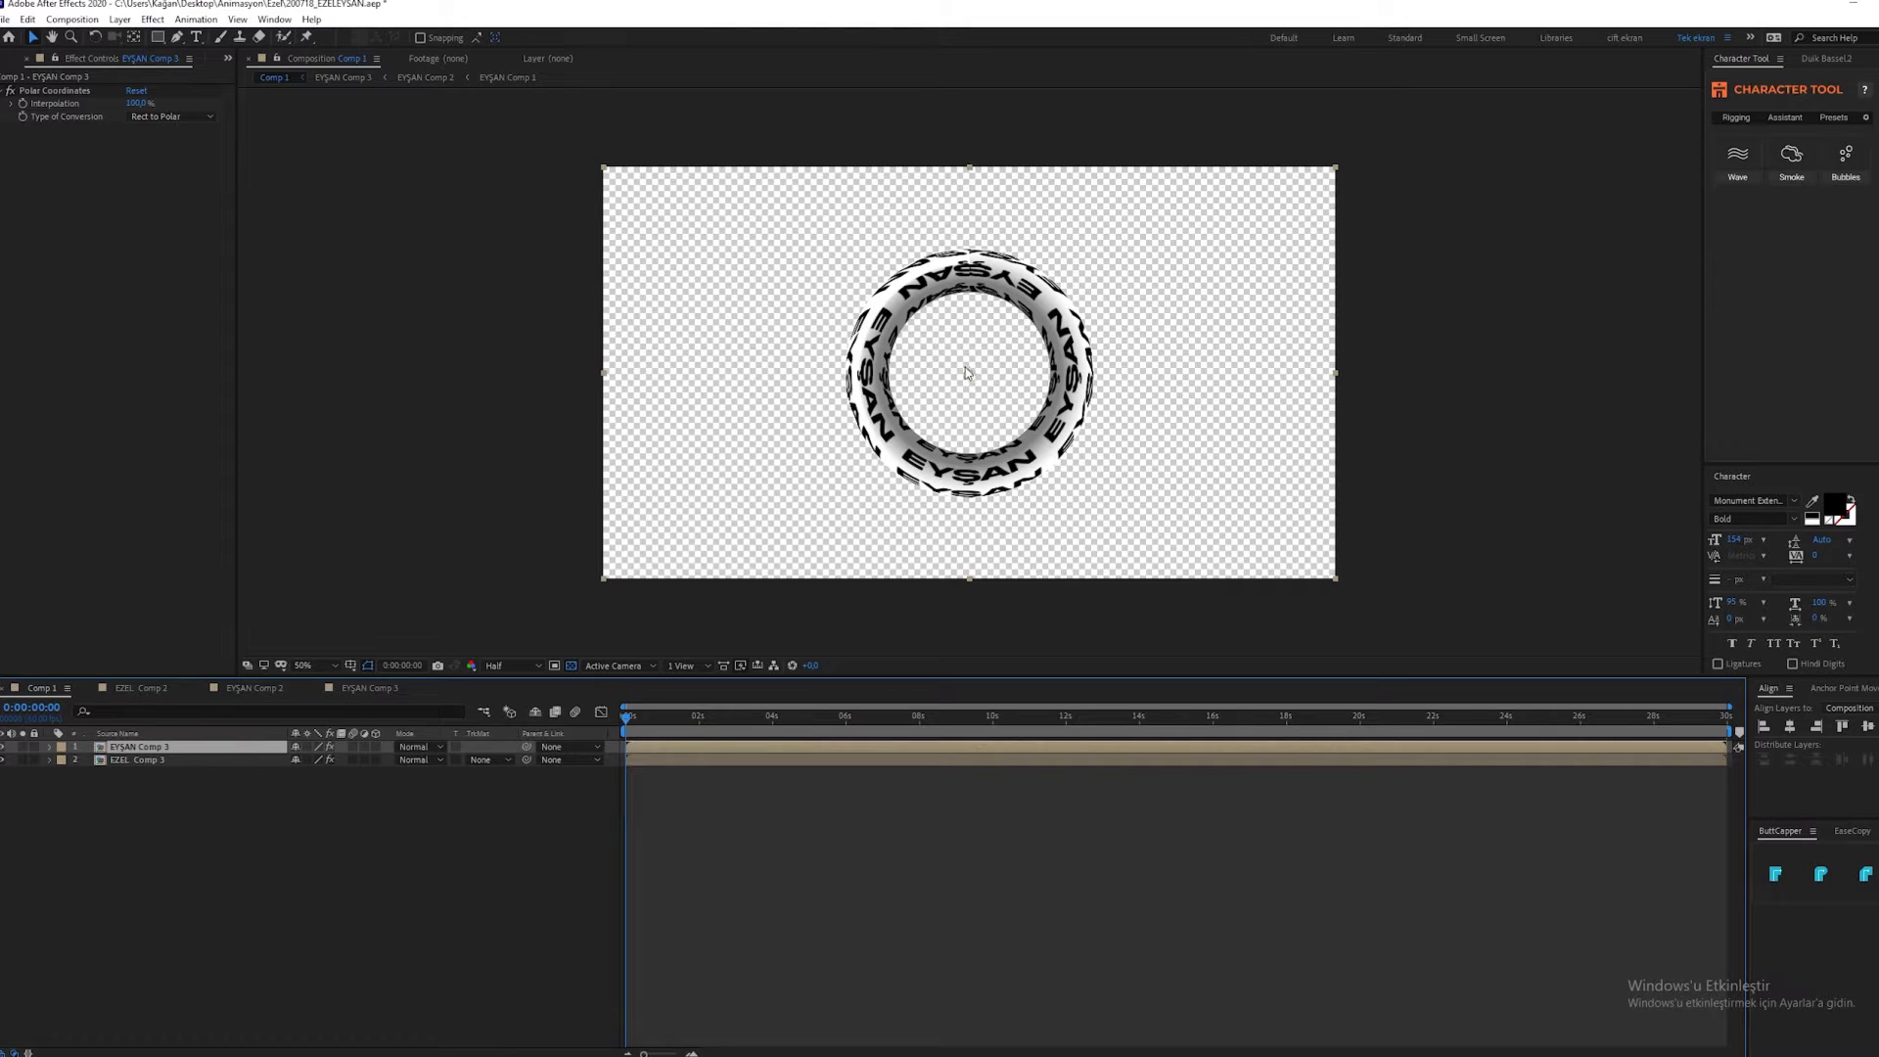
# Position the EYŞAN and EZEL rings side by side so they overlap, with Title/Action Safe guides shown.
pyautogui.moveTo(995, 376)
pyautogui.mouseDown()
pyautogui.moveTo(1117, 380)
pyautogui.moveTo(1086, 381)
pyautogui.mouseUp()
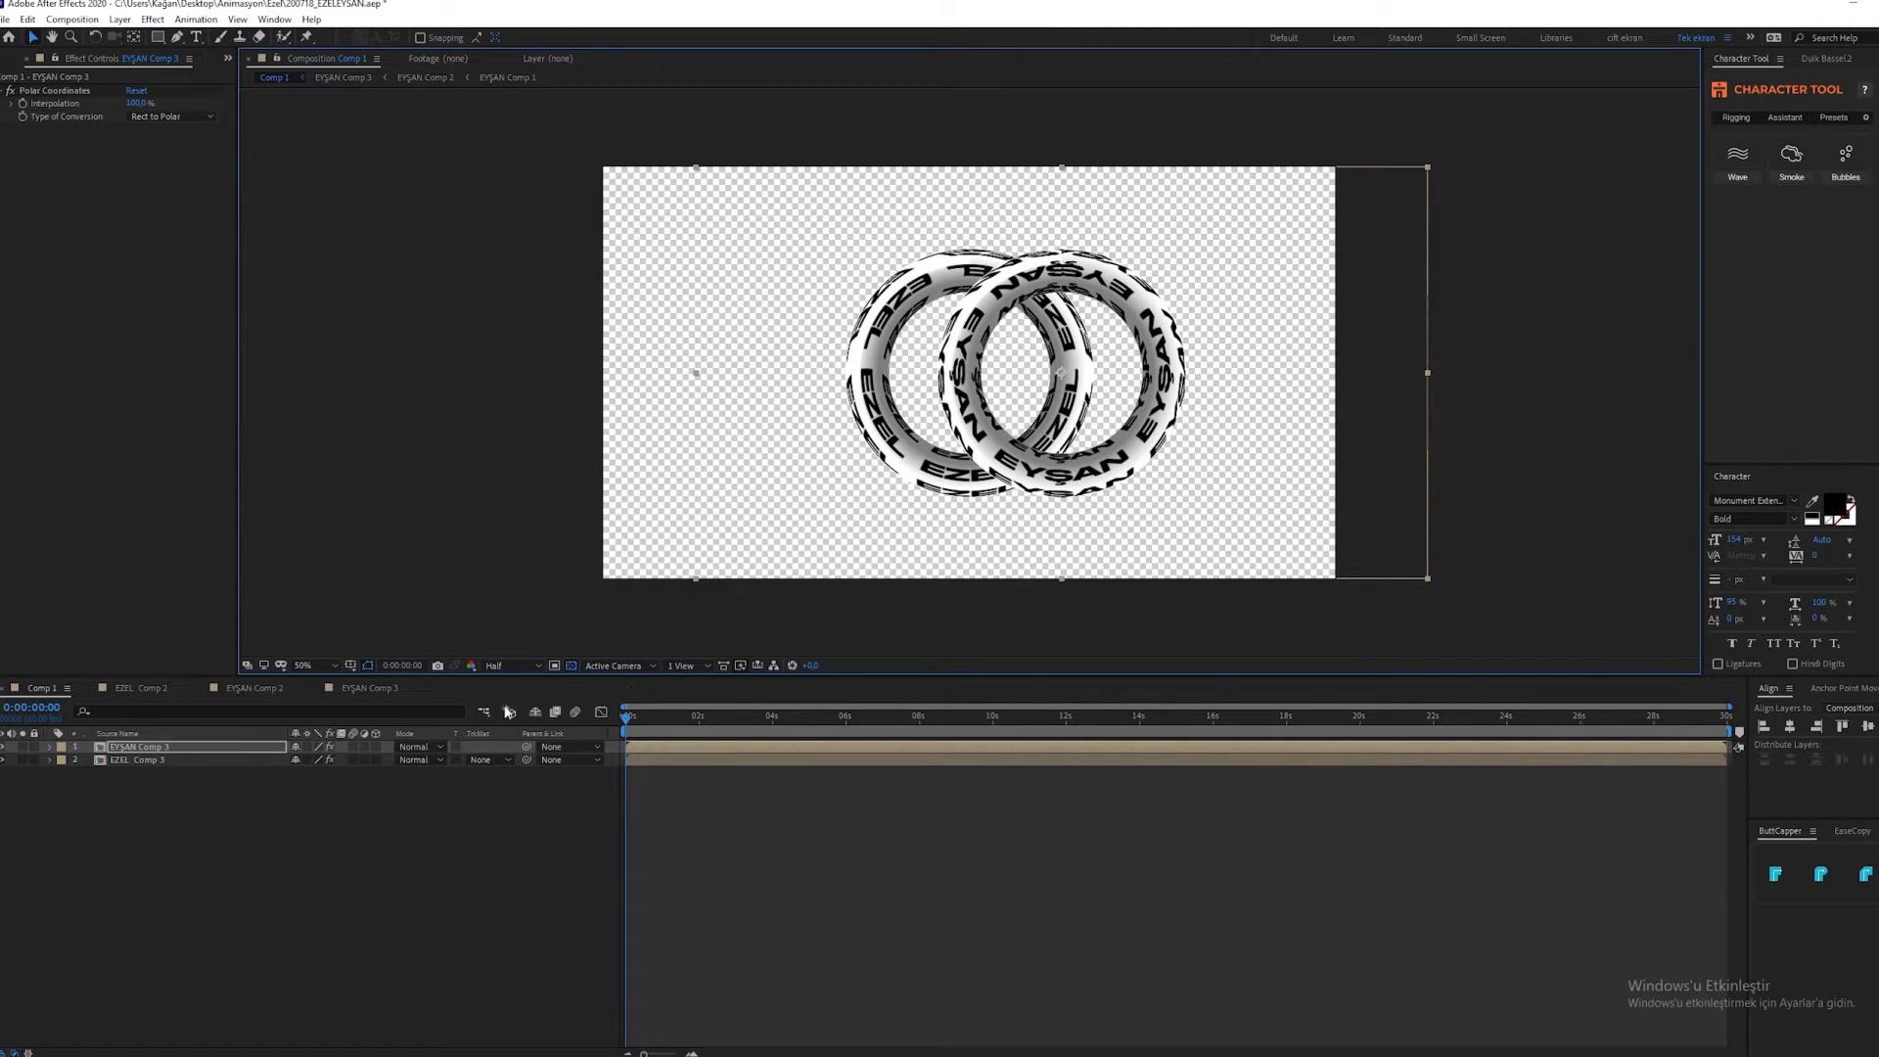
pyautogui.click(349, 666)
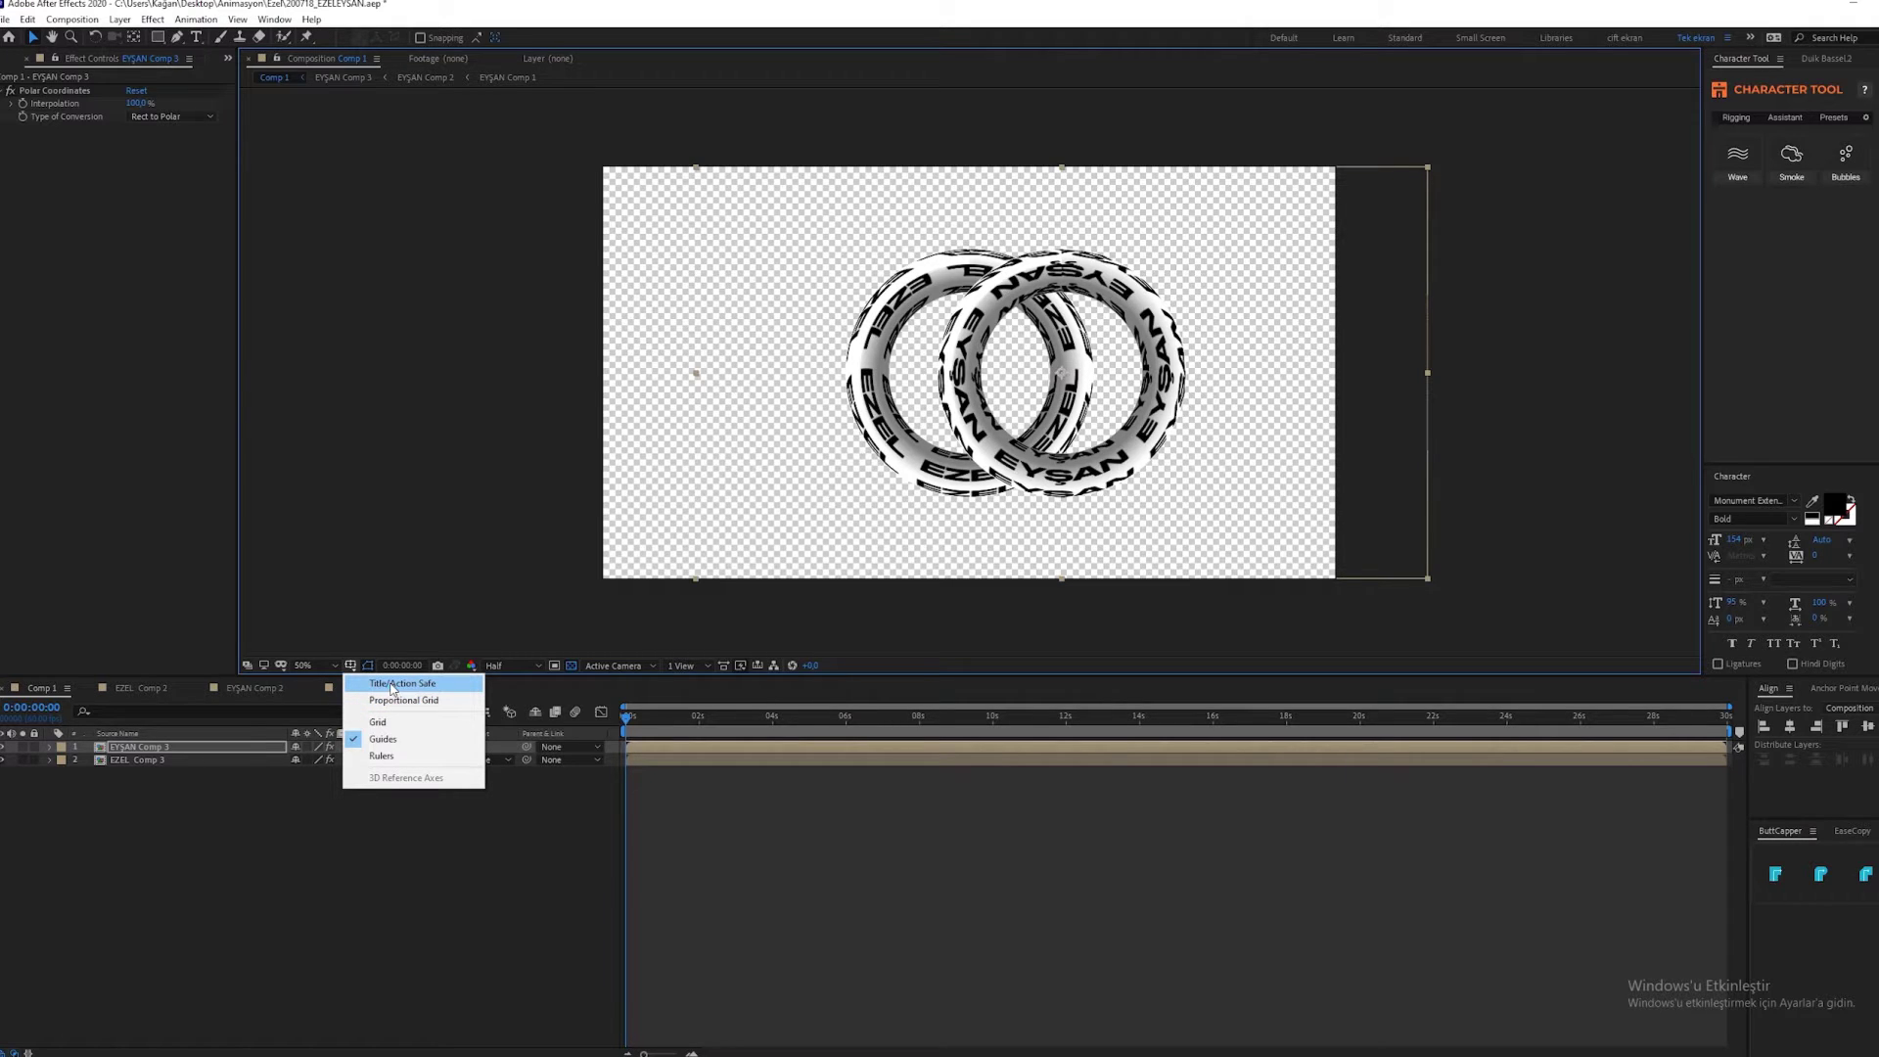
pyautogui.click(392, 684)
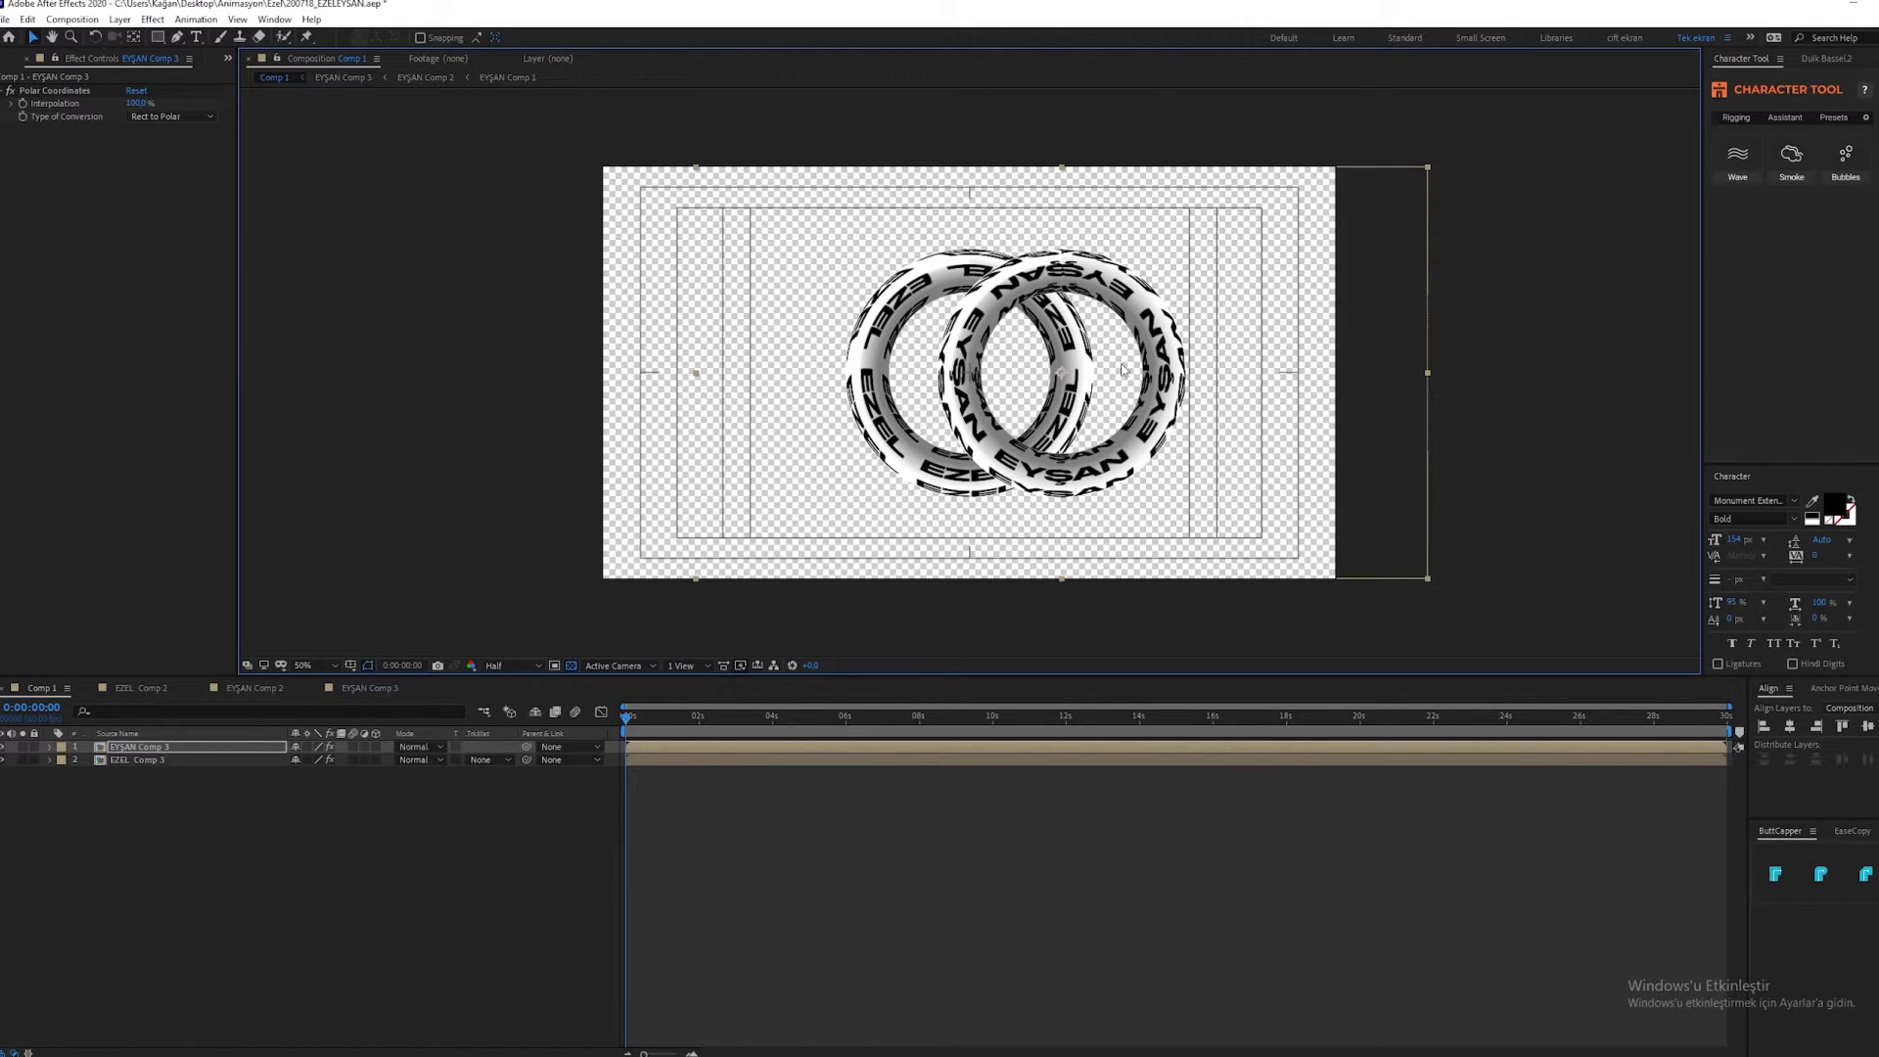
pyautogui.moveTo(925, 428); pyautogui.dragTo(857, 428)
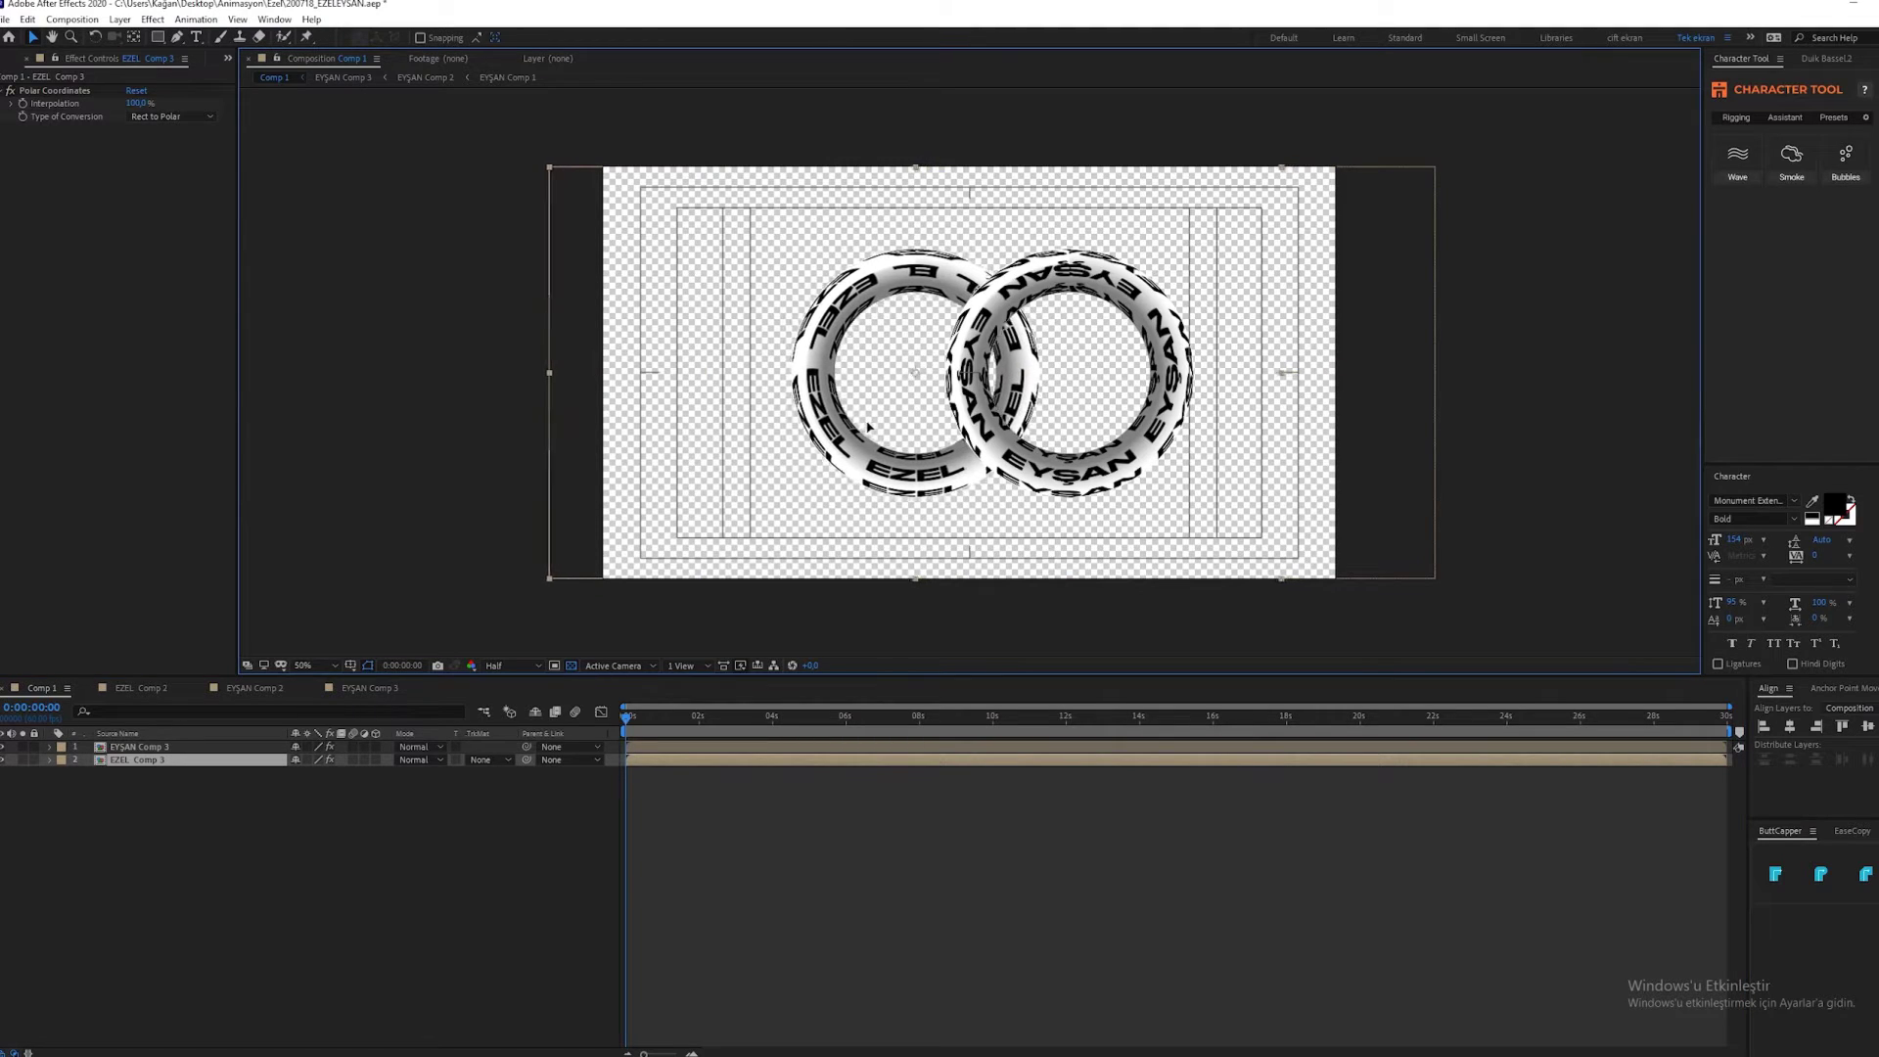
pyautogui.moveTo(1114, 414); pyautogui.dragTo(1083, 414)
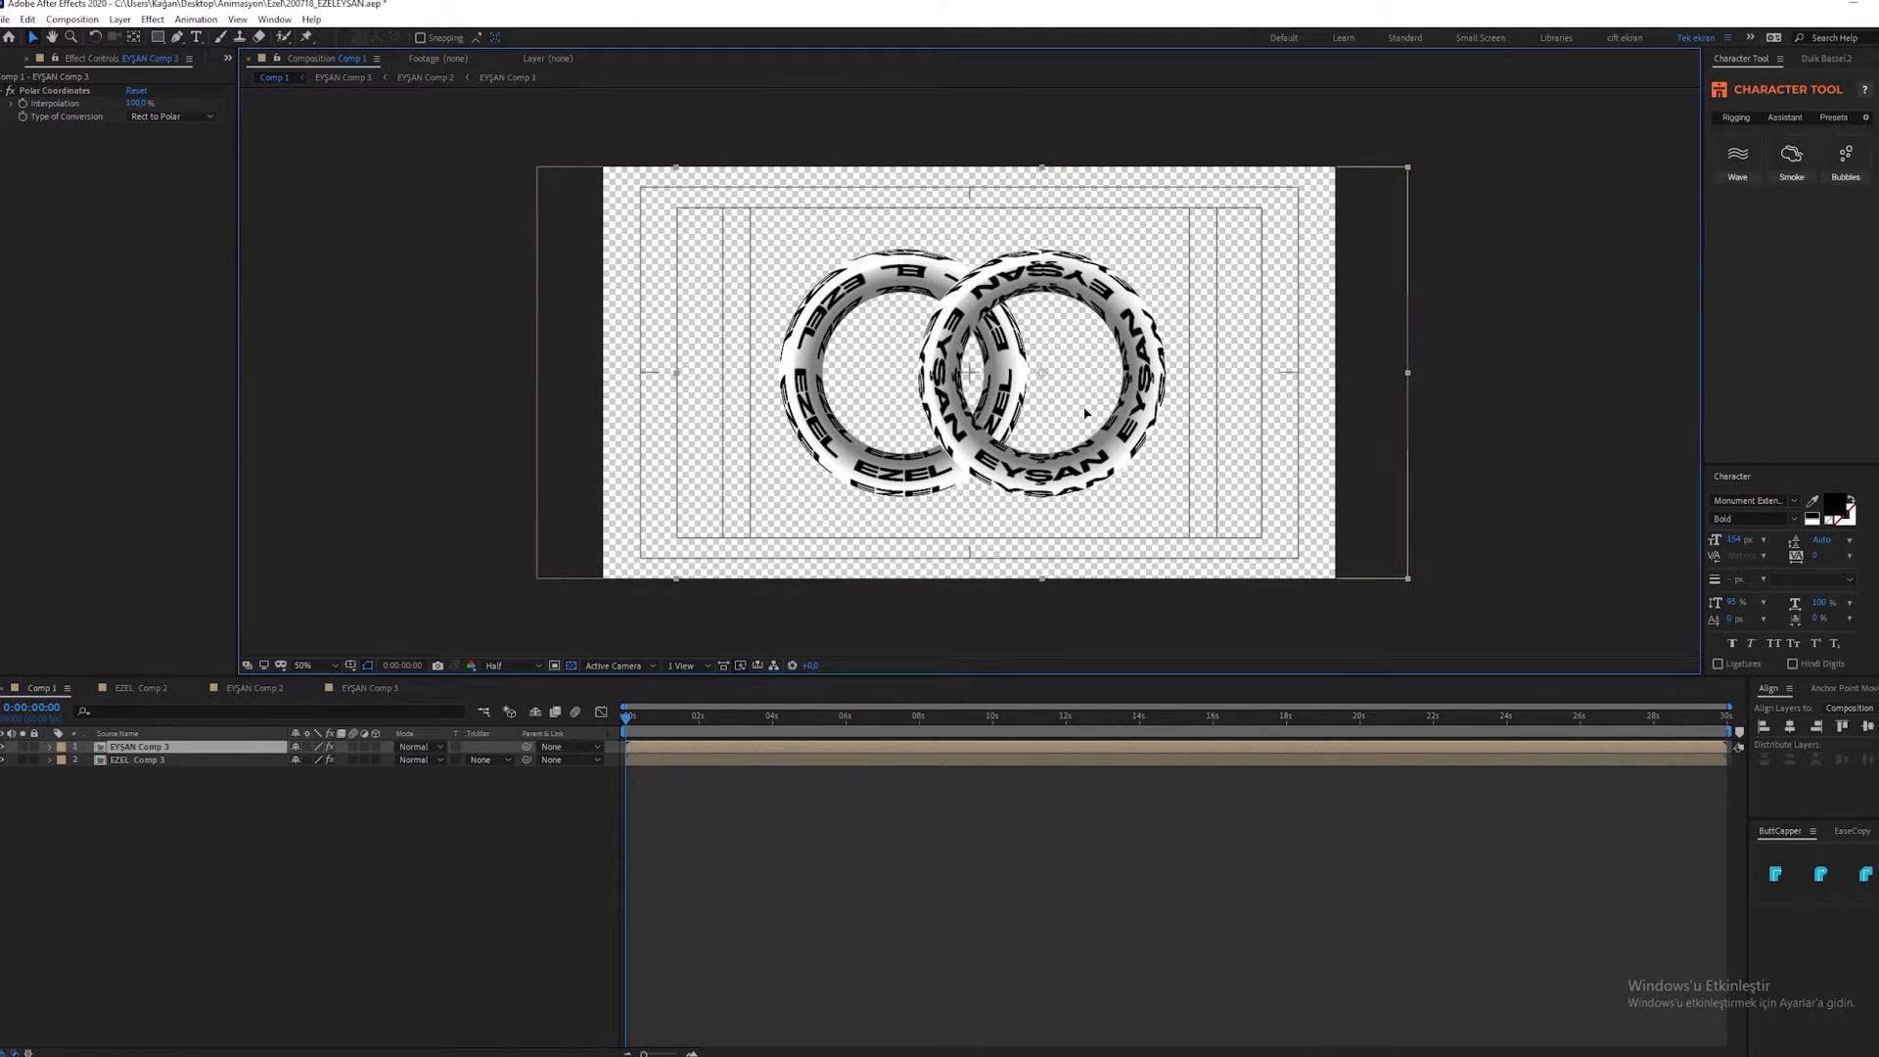
# Select both ring layers and turn on their 3D Layer switches.
pyautogui.click(1083, 414)
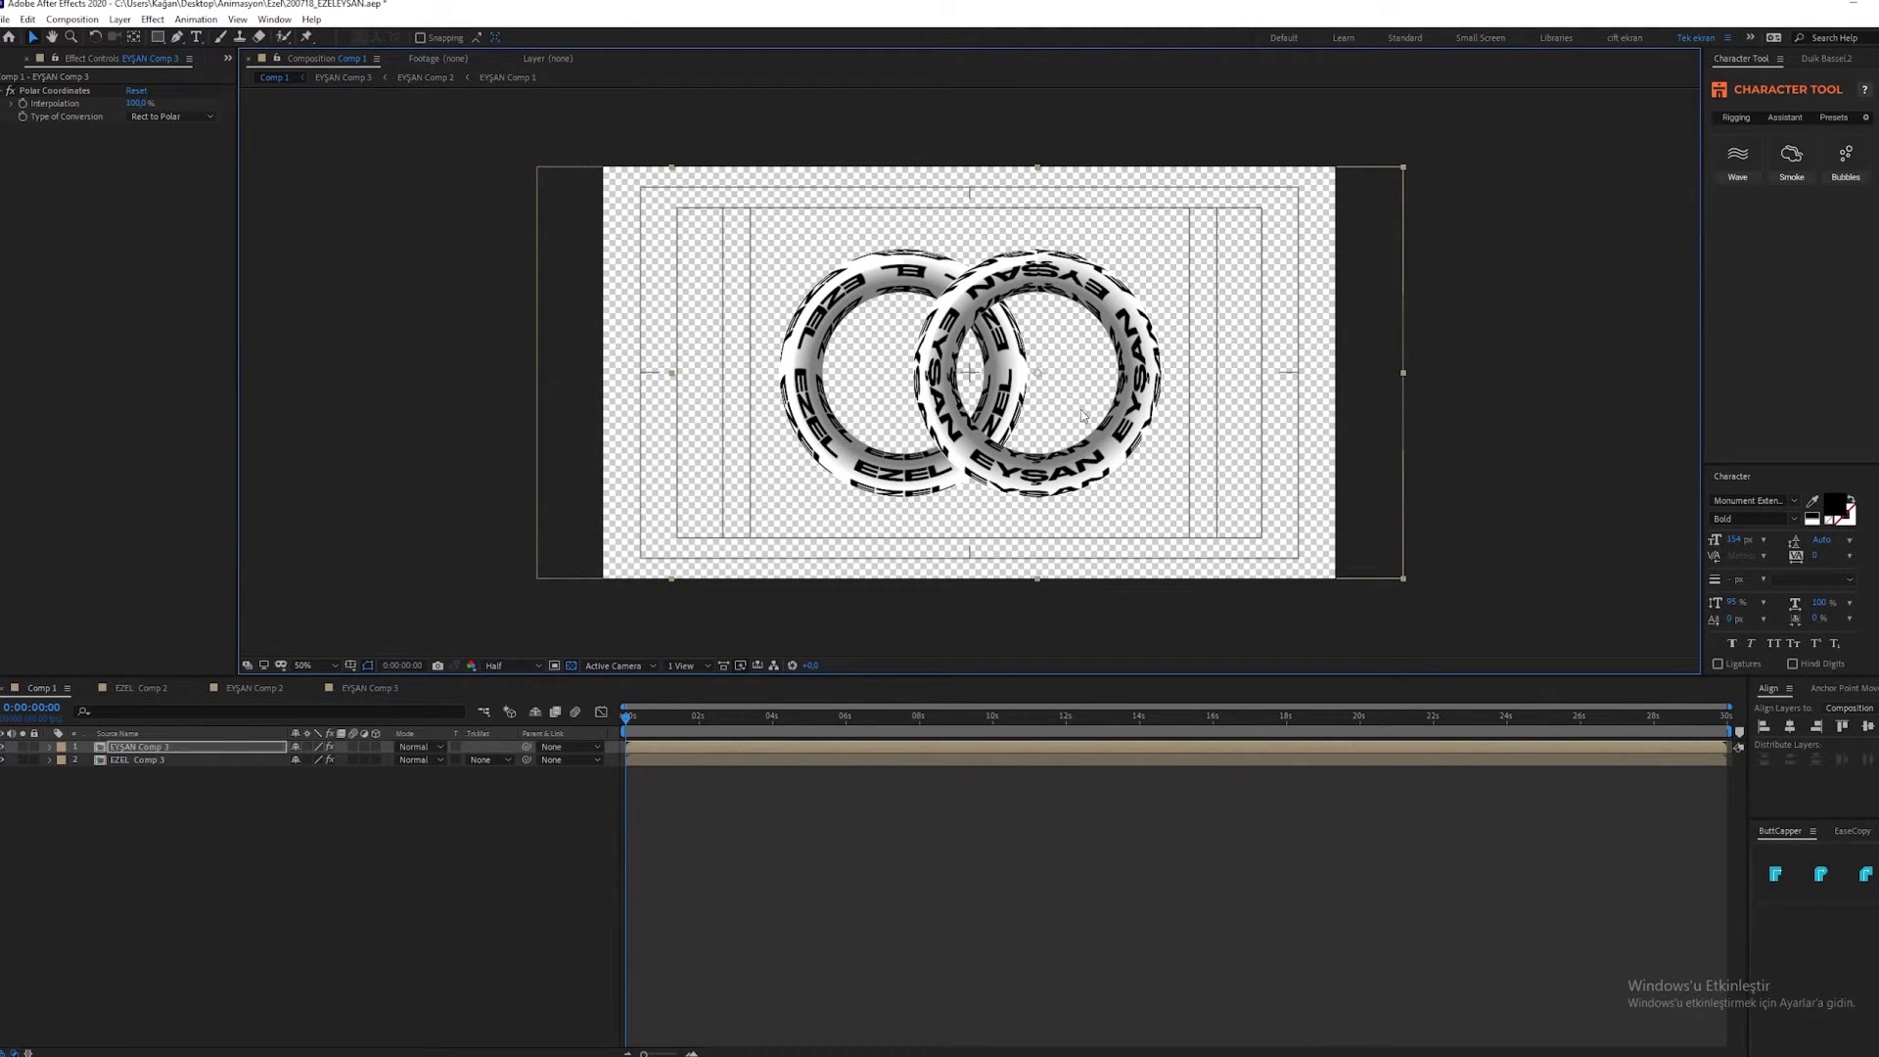
pyautogui.click(196, 884)
pyautogui.click(147, 747)
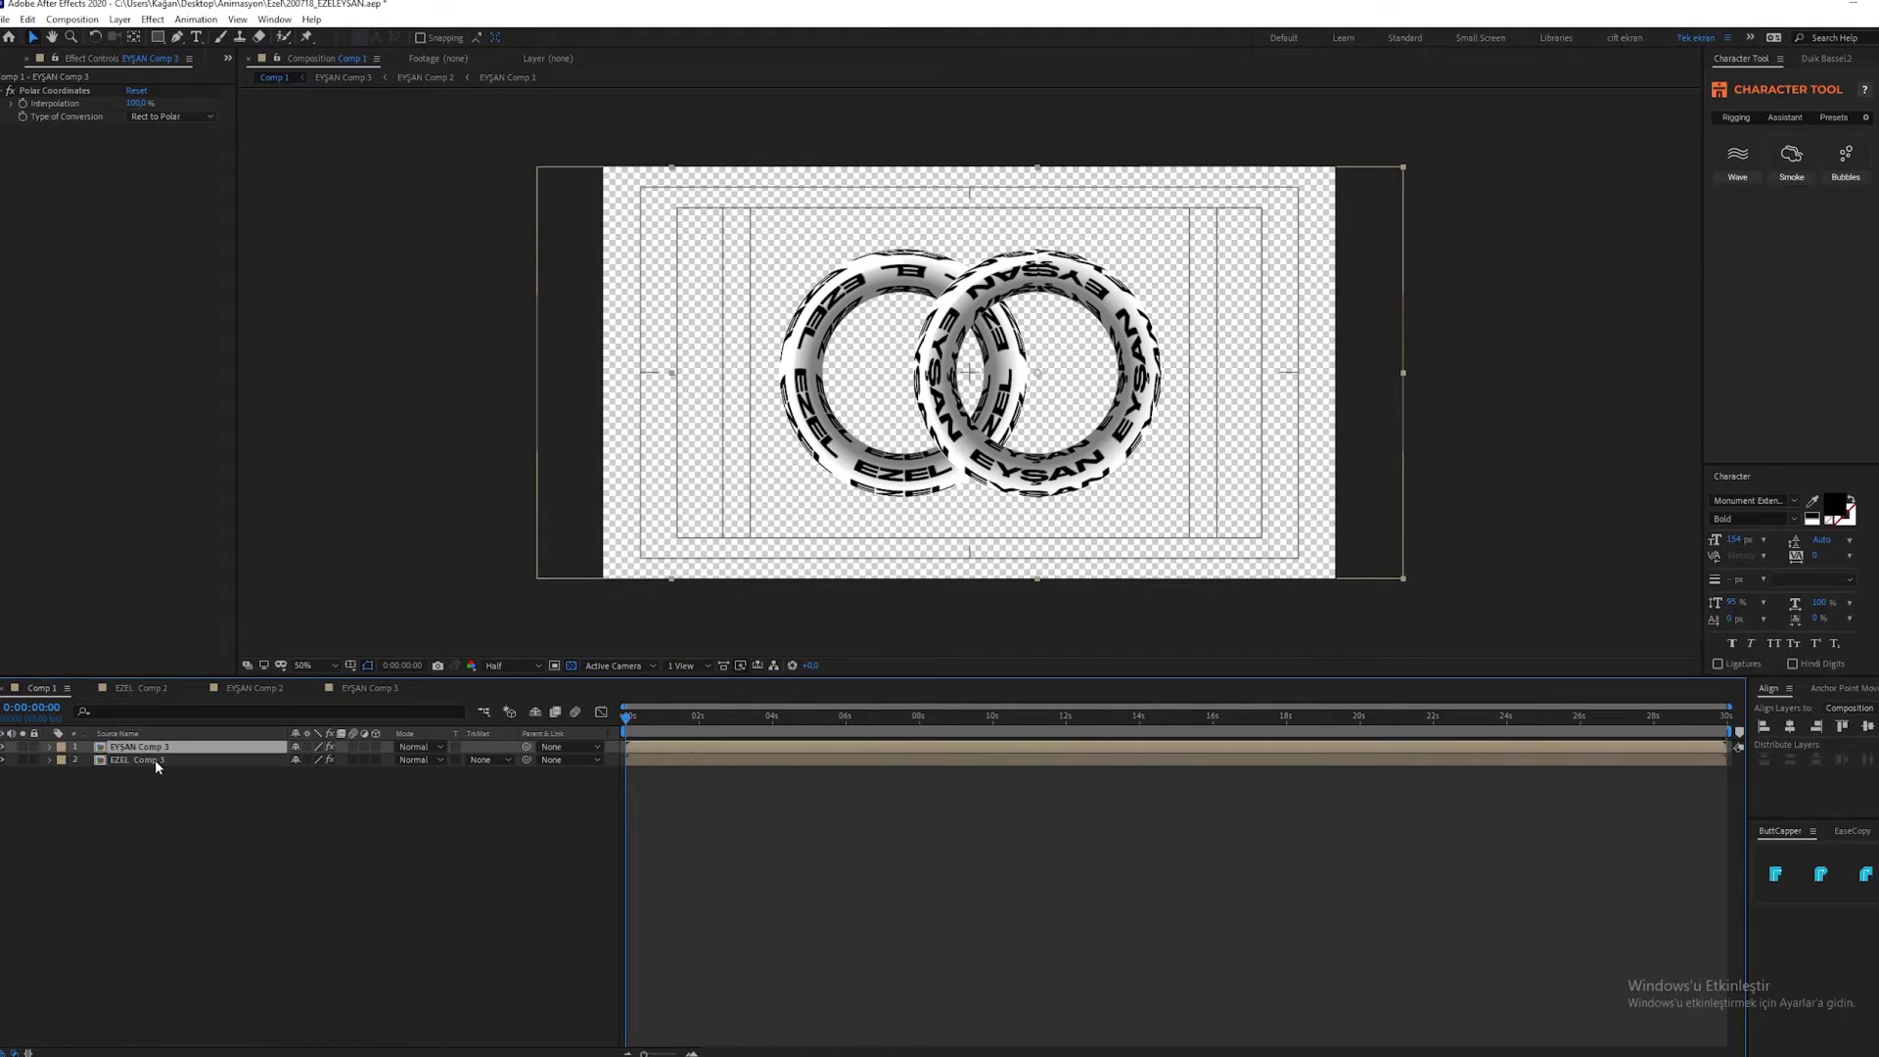
pyautogui.keyDown('shift'); pyautogui.click(155, 760); pyautogui.keyUp('shift')
pyautogui.click(375, 747)
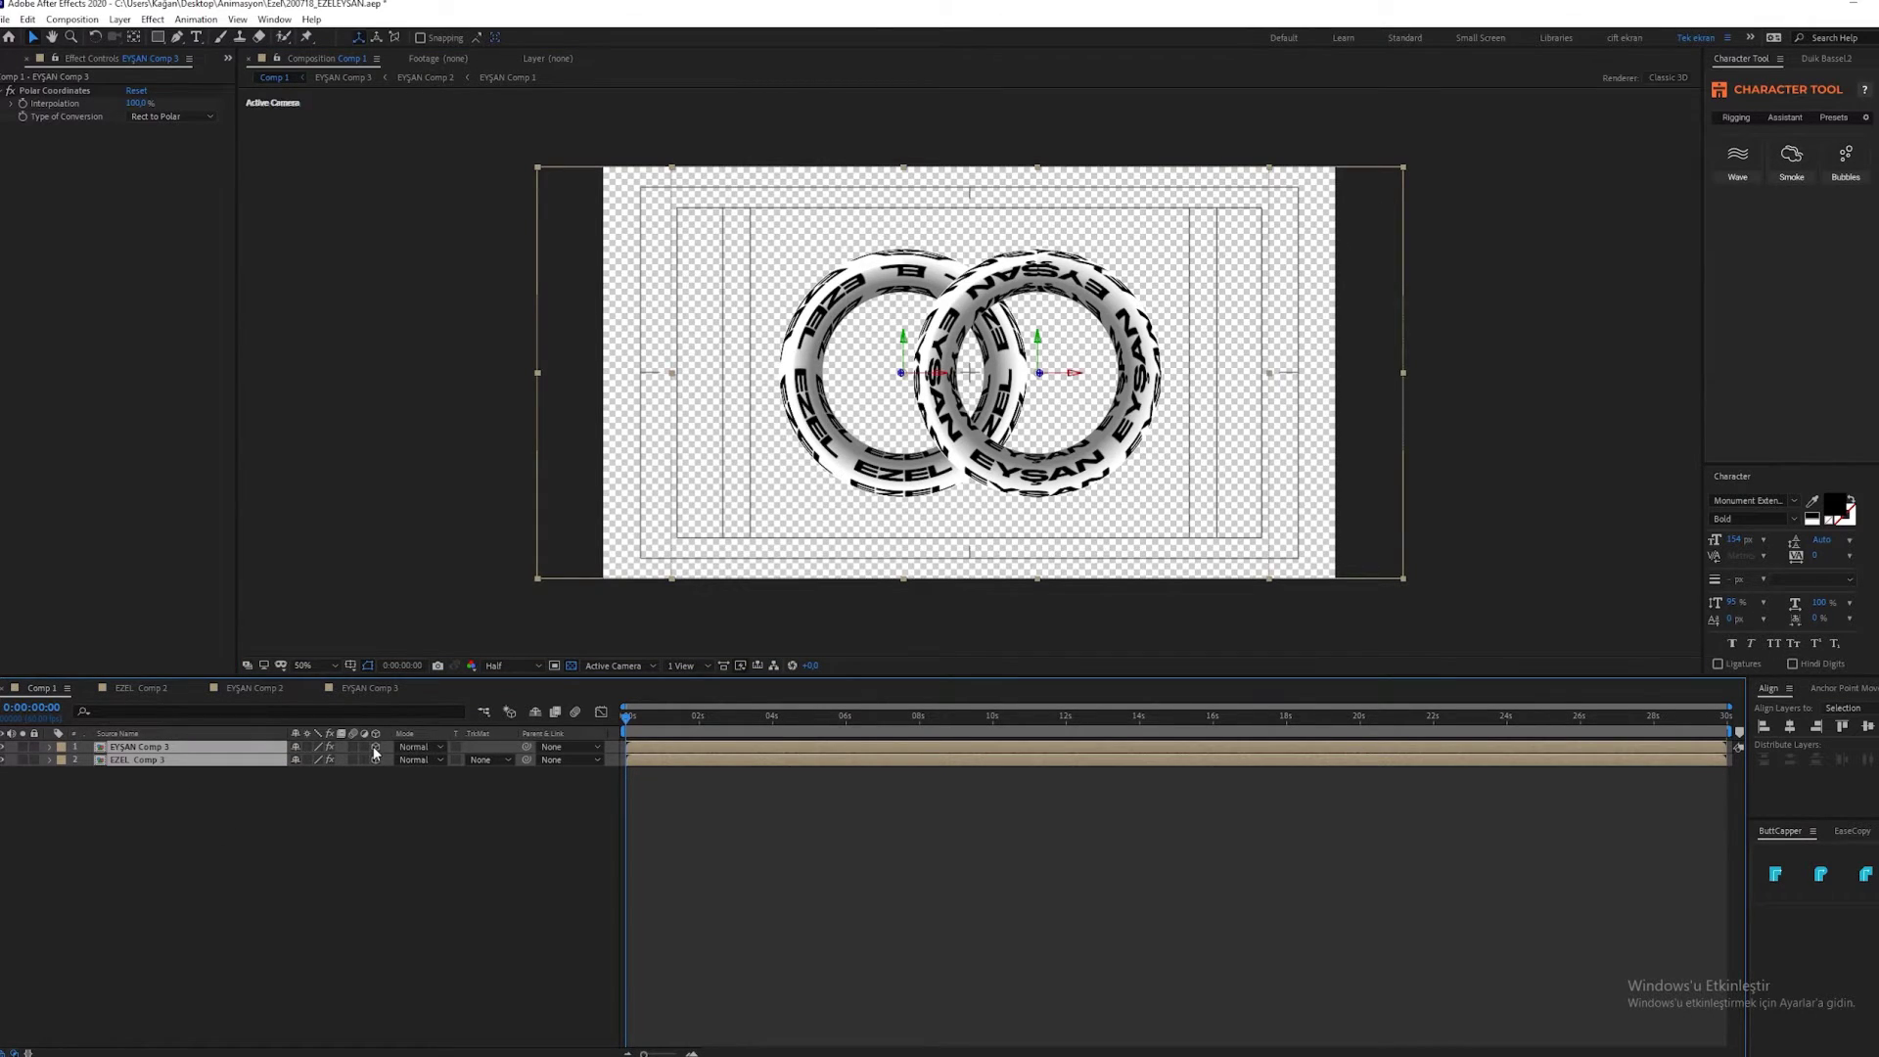
pyautogui.click(378, 831)
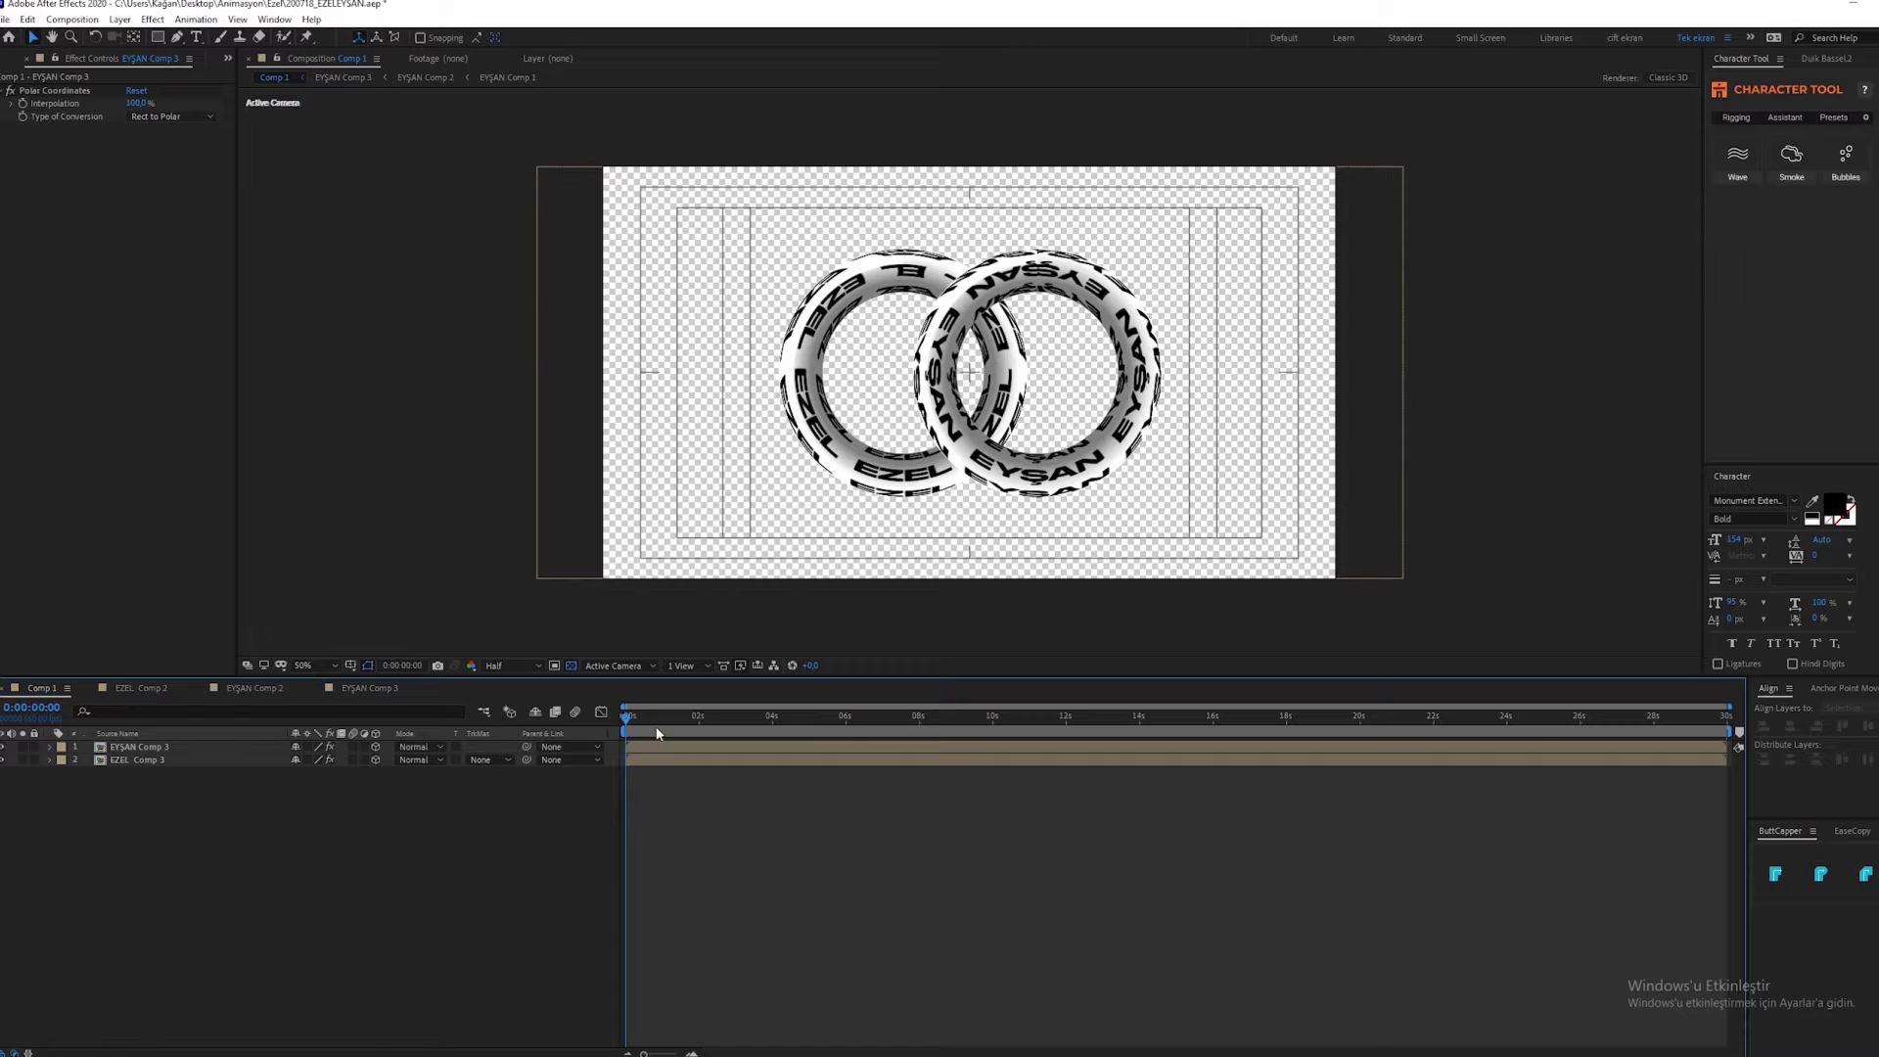
# Play a preview of the interlocked rings with EZEL and EYŞAN scrolling, then stop it.
pyautogui.press('space')
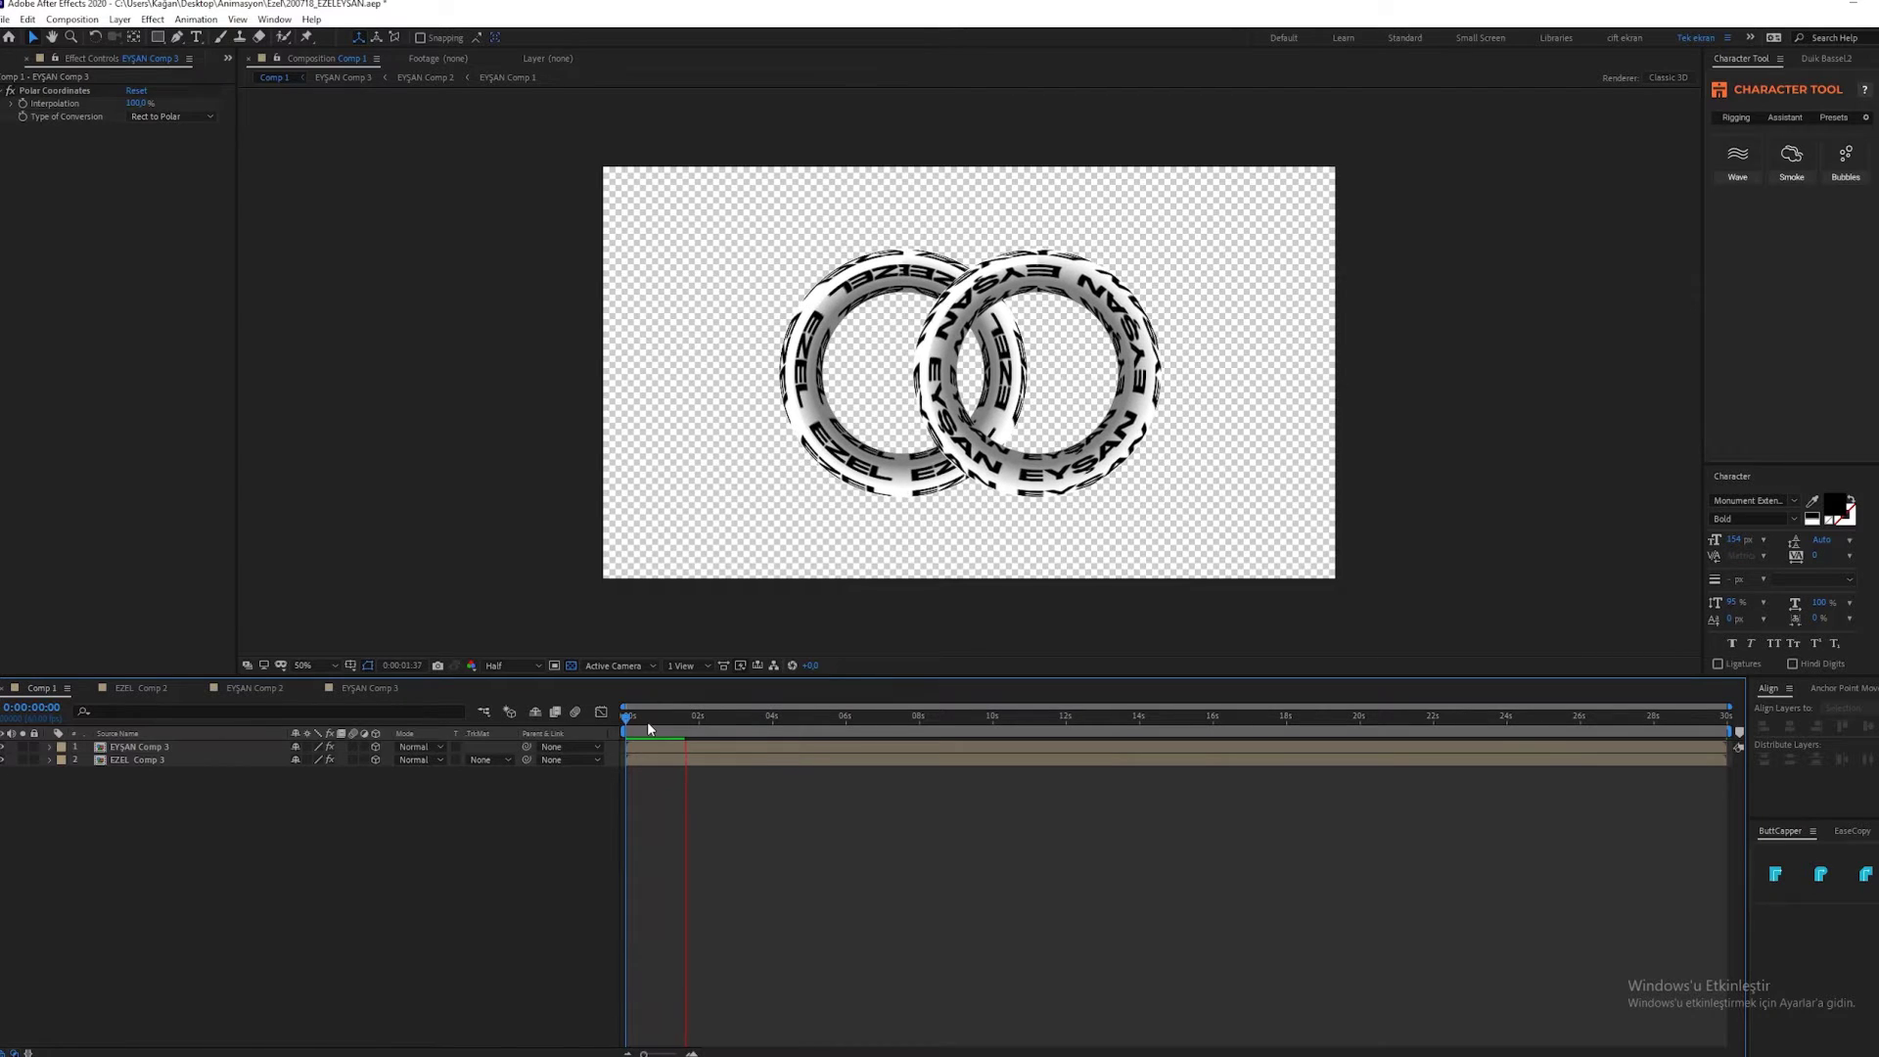
pyautogui.press('space')
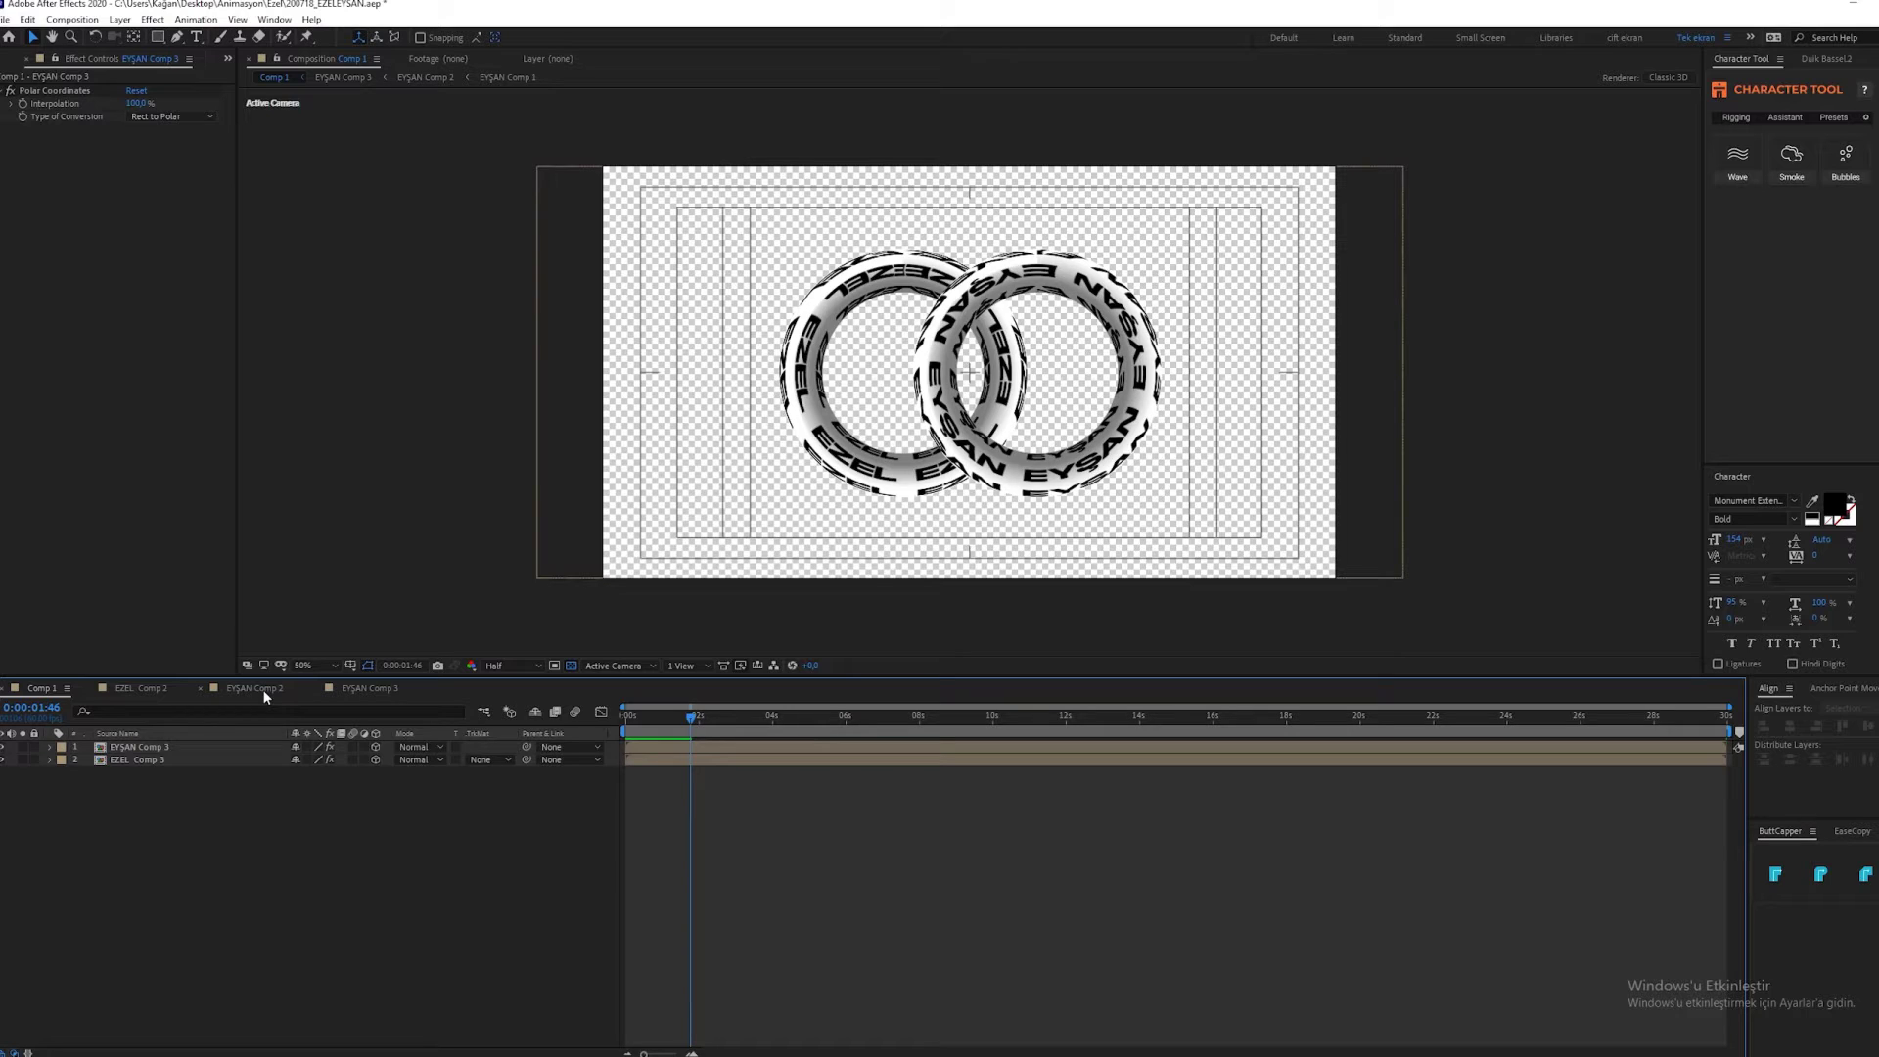
# In EYŞAN Comp 2, delete the old Tile Center keyframe at 10 seconds.
pyautogui.click(256, 689)
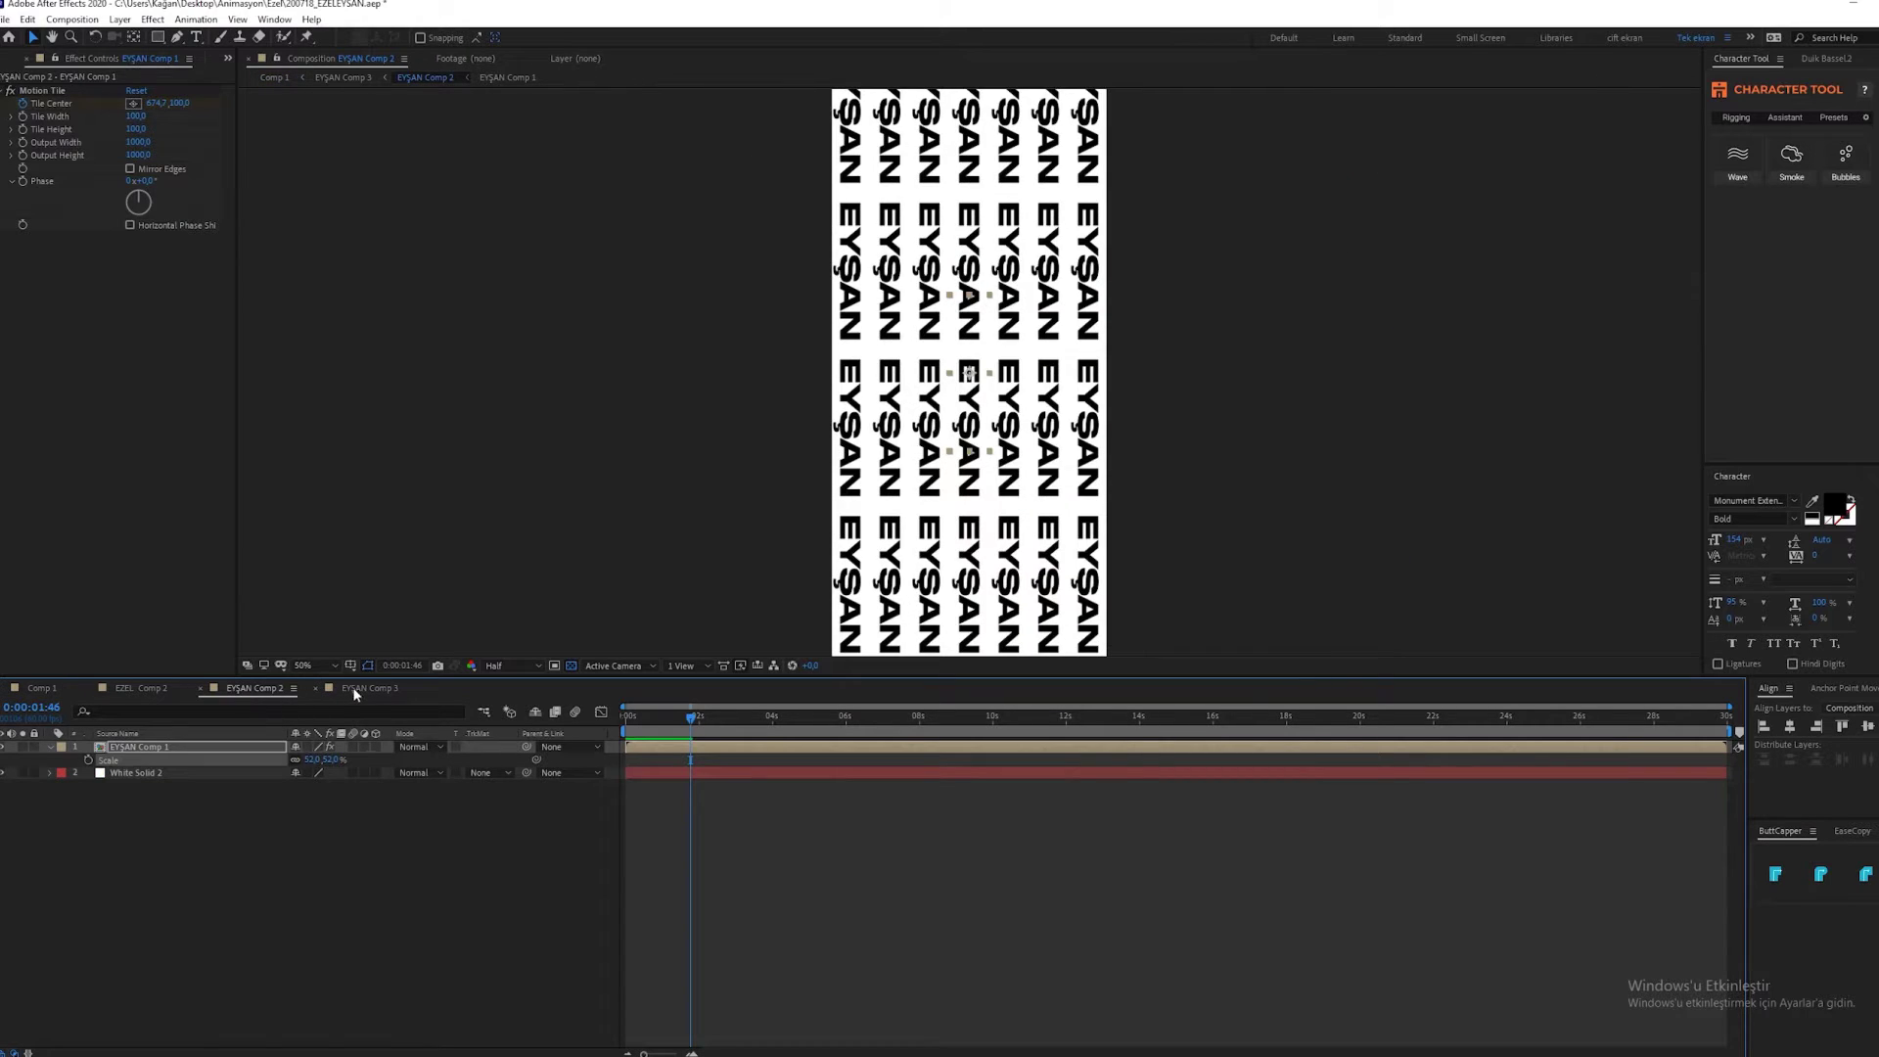
pyautogui.press('u')
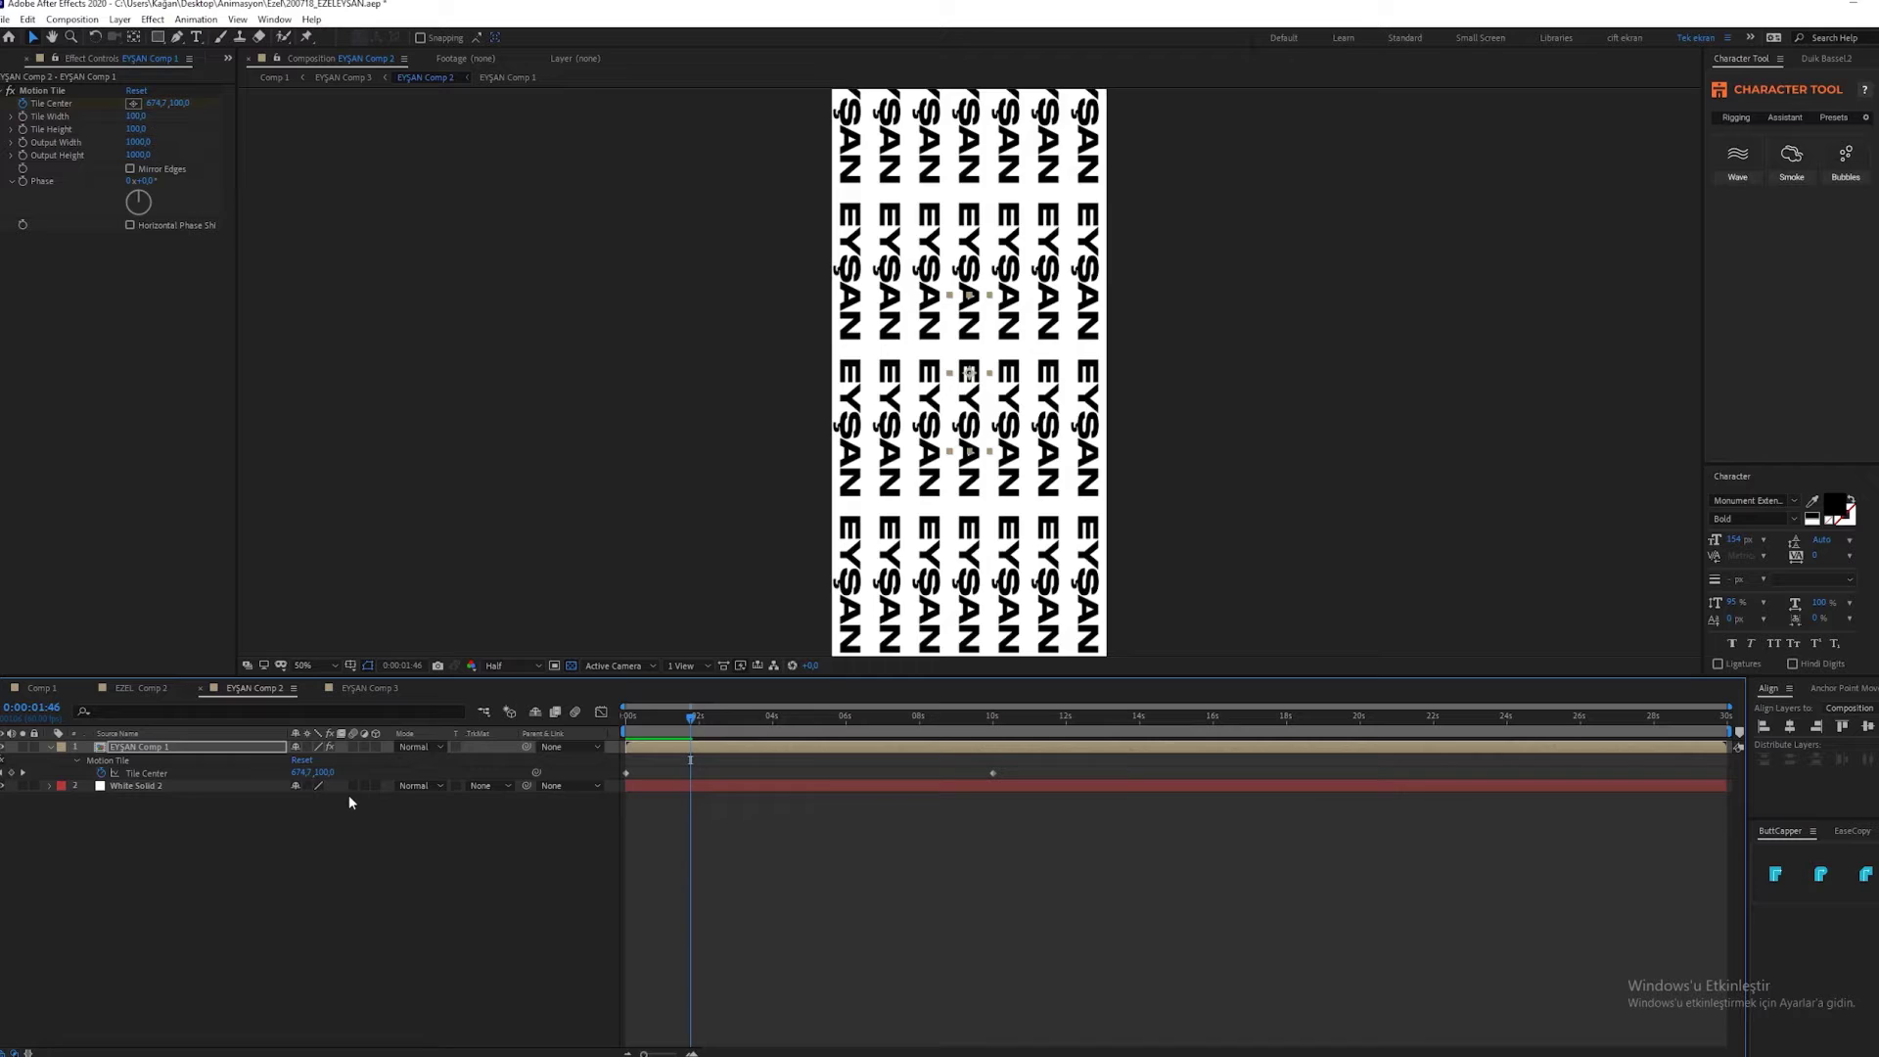
pyautogui.moveTo(689, 718); pyautogui.dragTo(618, 726)
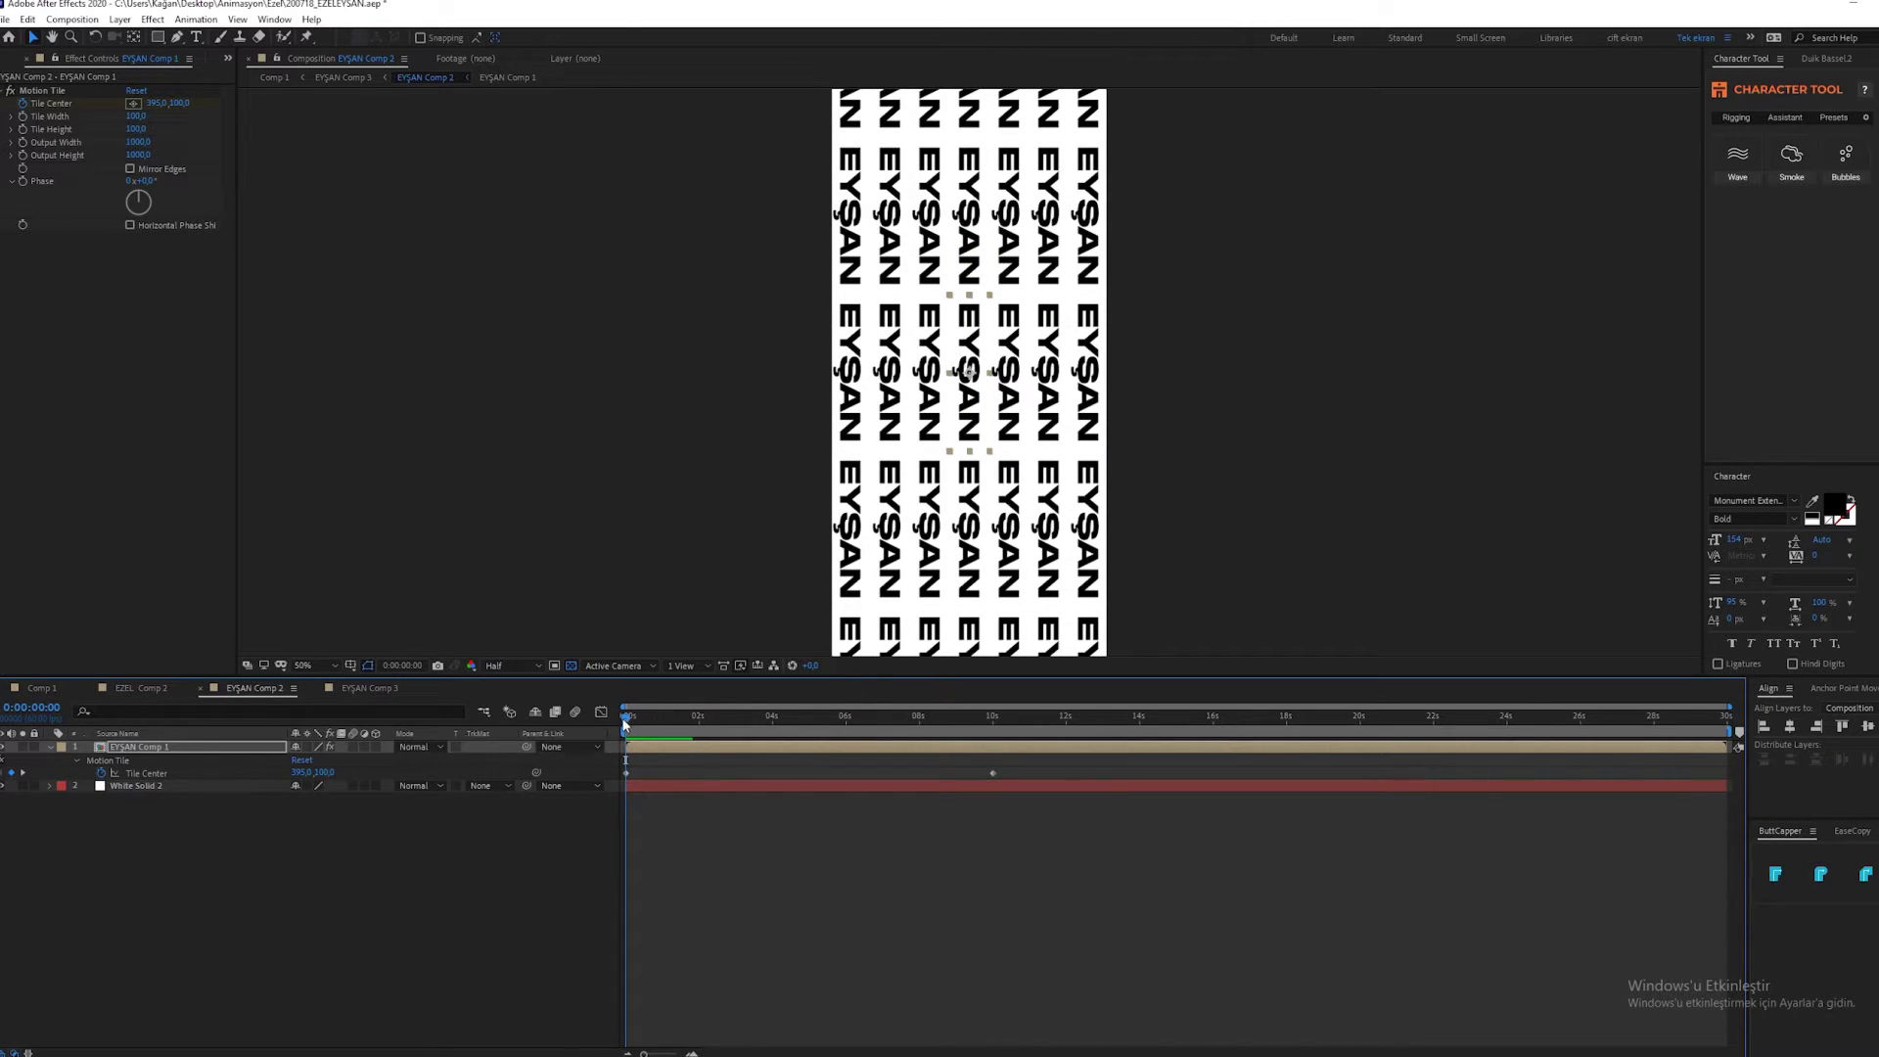
pyautogui.click(991, 773)
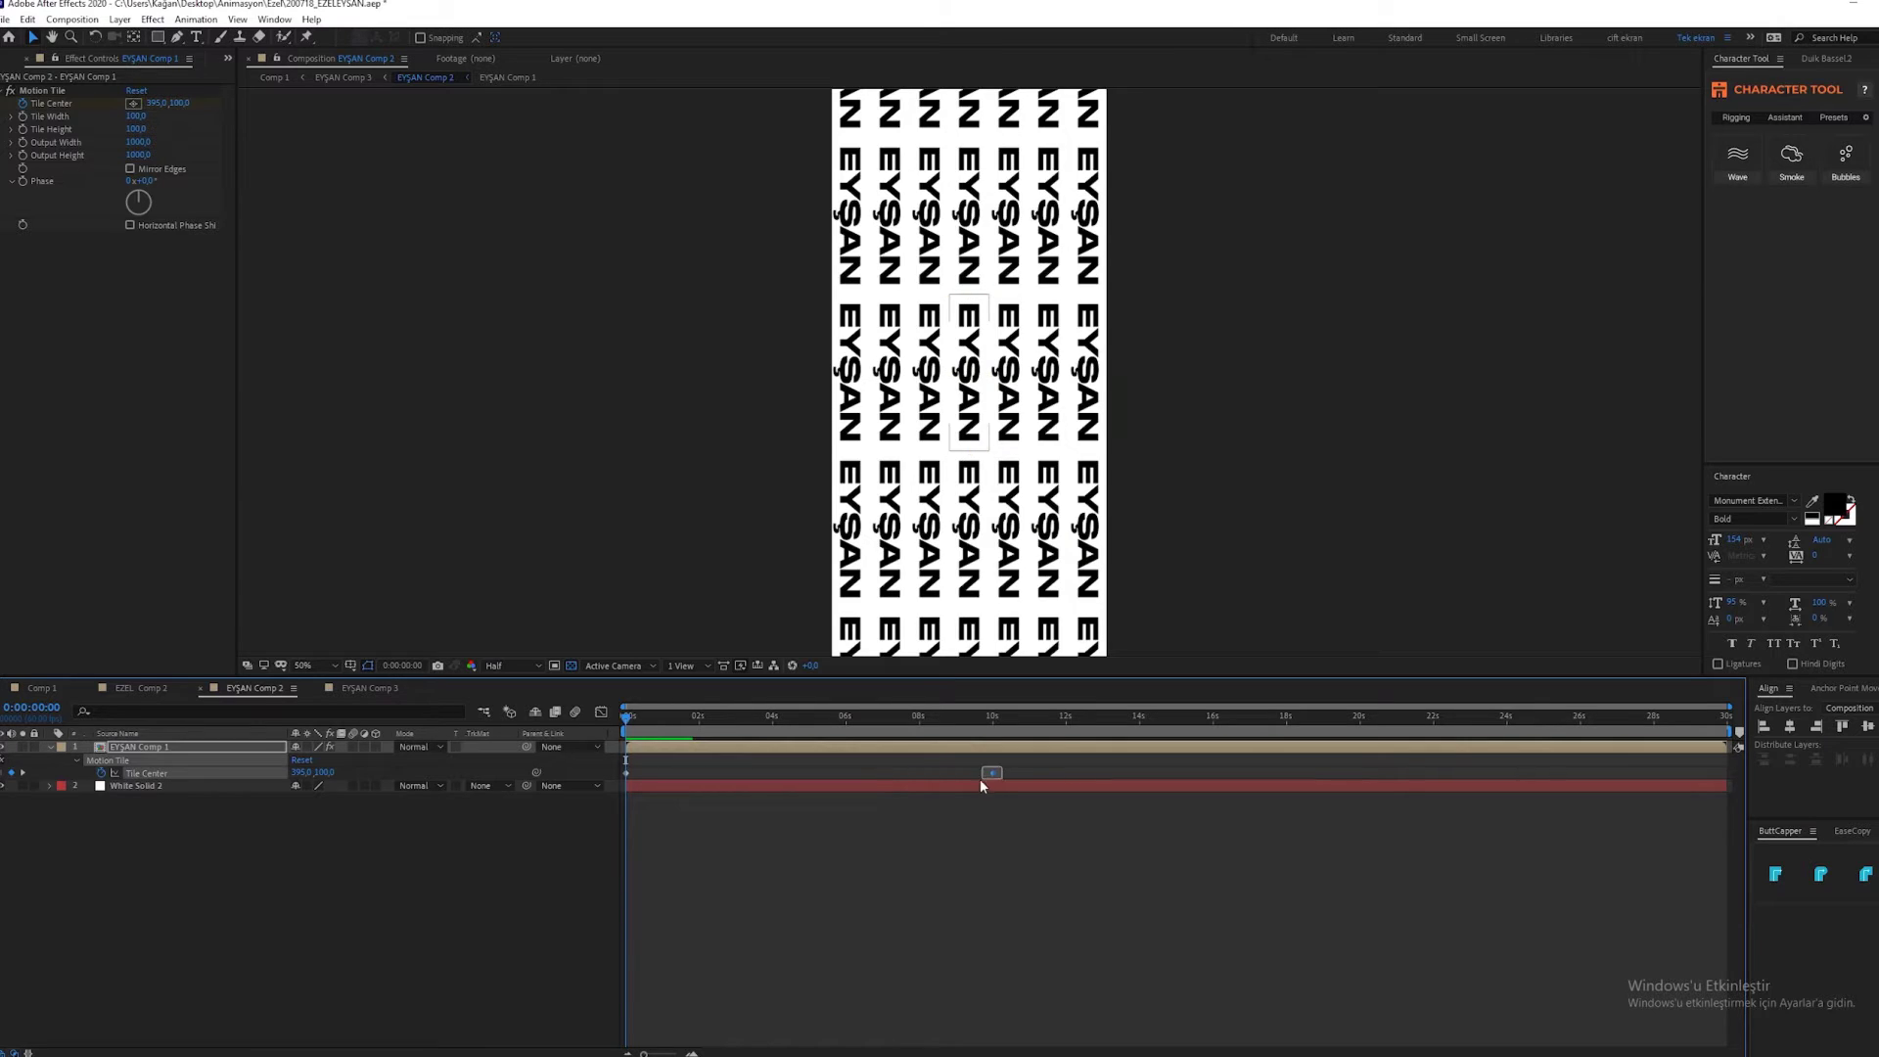
pyautogui.click(993, 721)
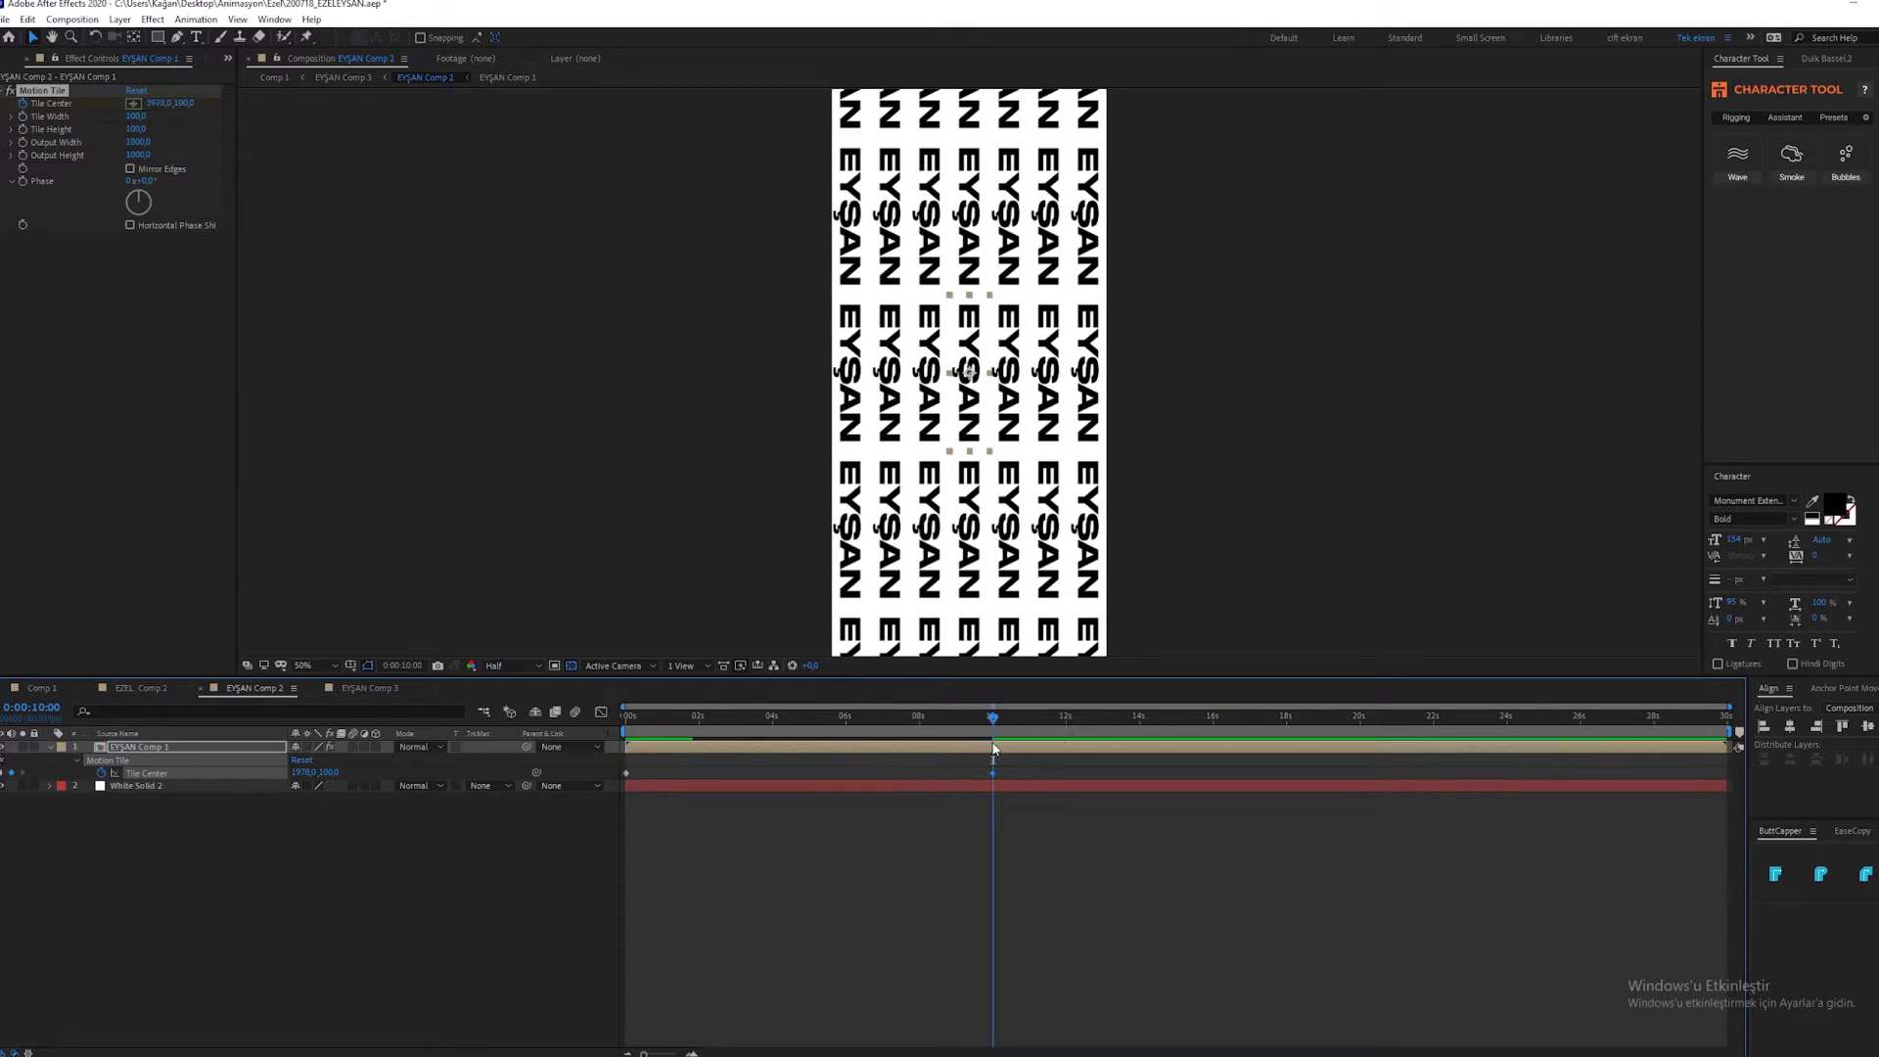
pyautogui.press('Delete')
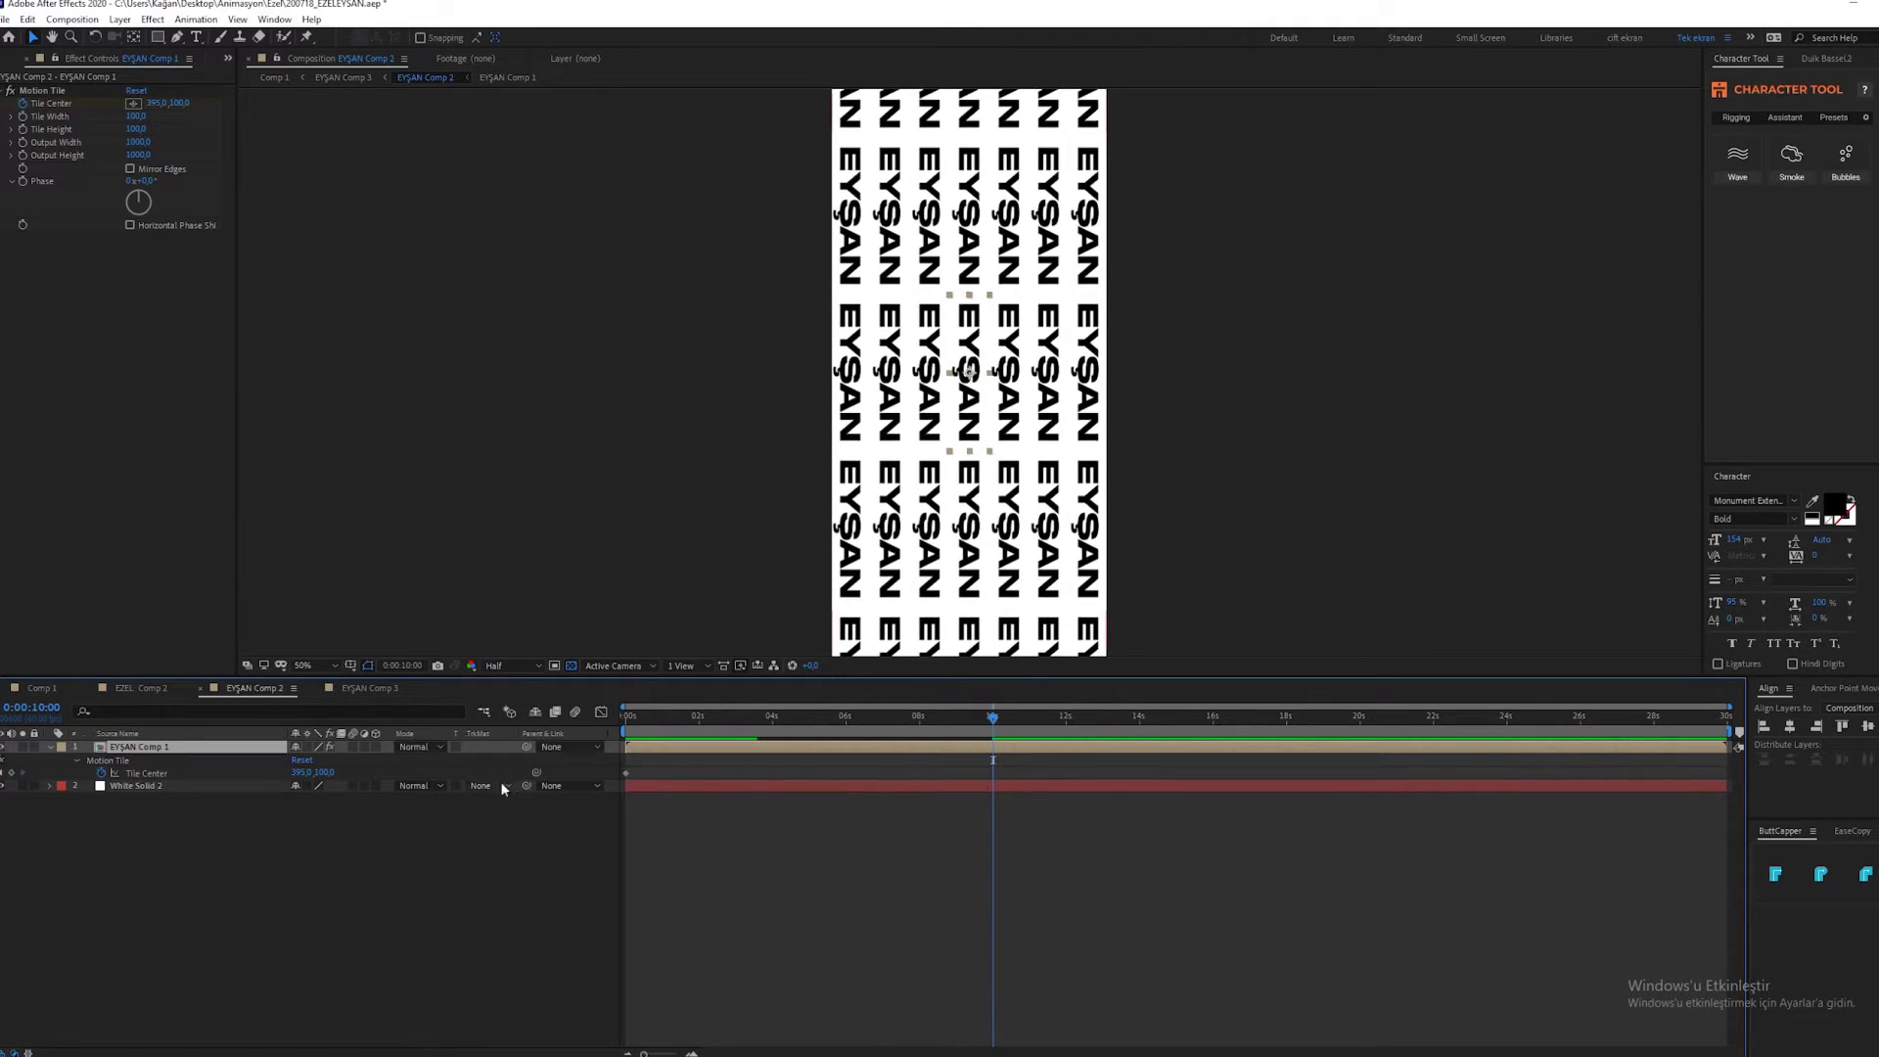
# Key Tile Center at 10s with its vertical value about -1104, then switch to EZEL Comp 2.
pyautogui.moveTo(324, 772); pyautogui.dragTo(196, 772)
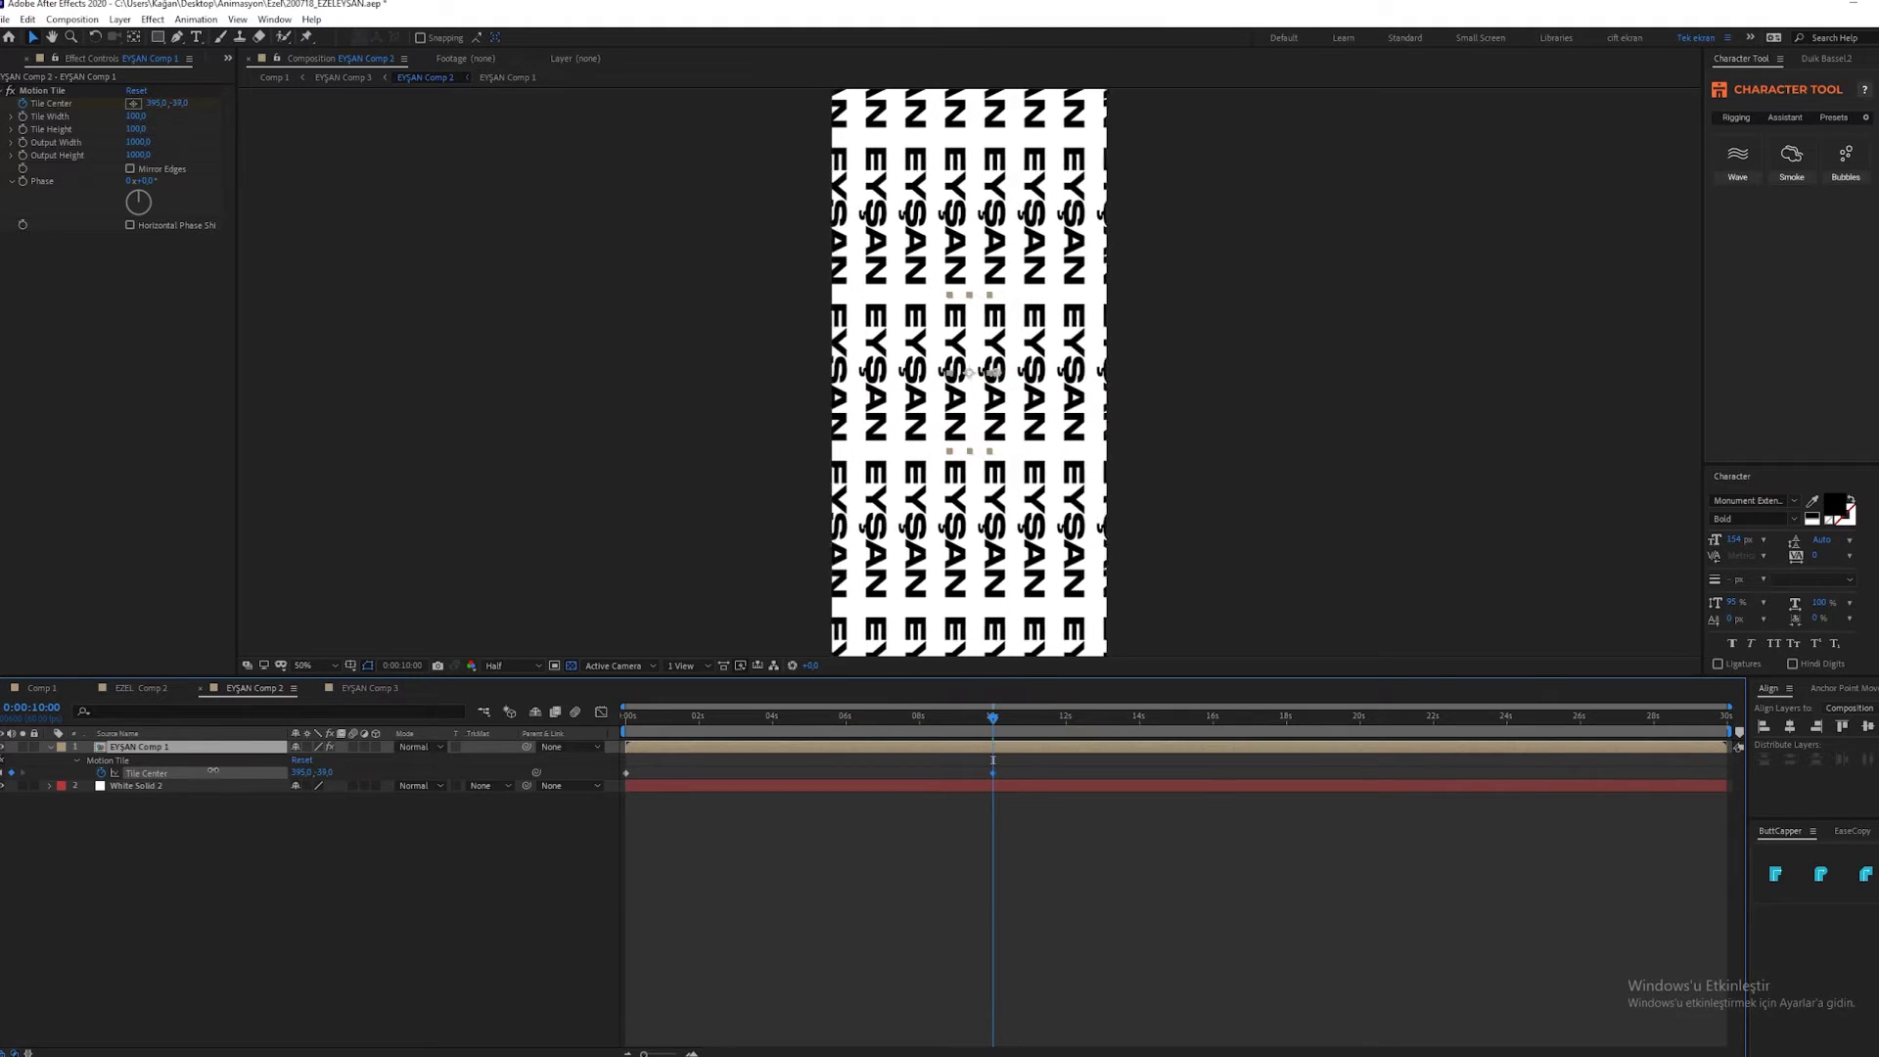
pyautogui.moveTo(324, 772)
pyautogui.mouseDown()
pyautogui.moveTo(293, 772)
pyautogui.moveTo(325, 791)
pyautogui.moveTo(1184, 372)
pyautogui.mouseUp()
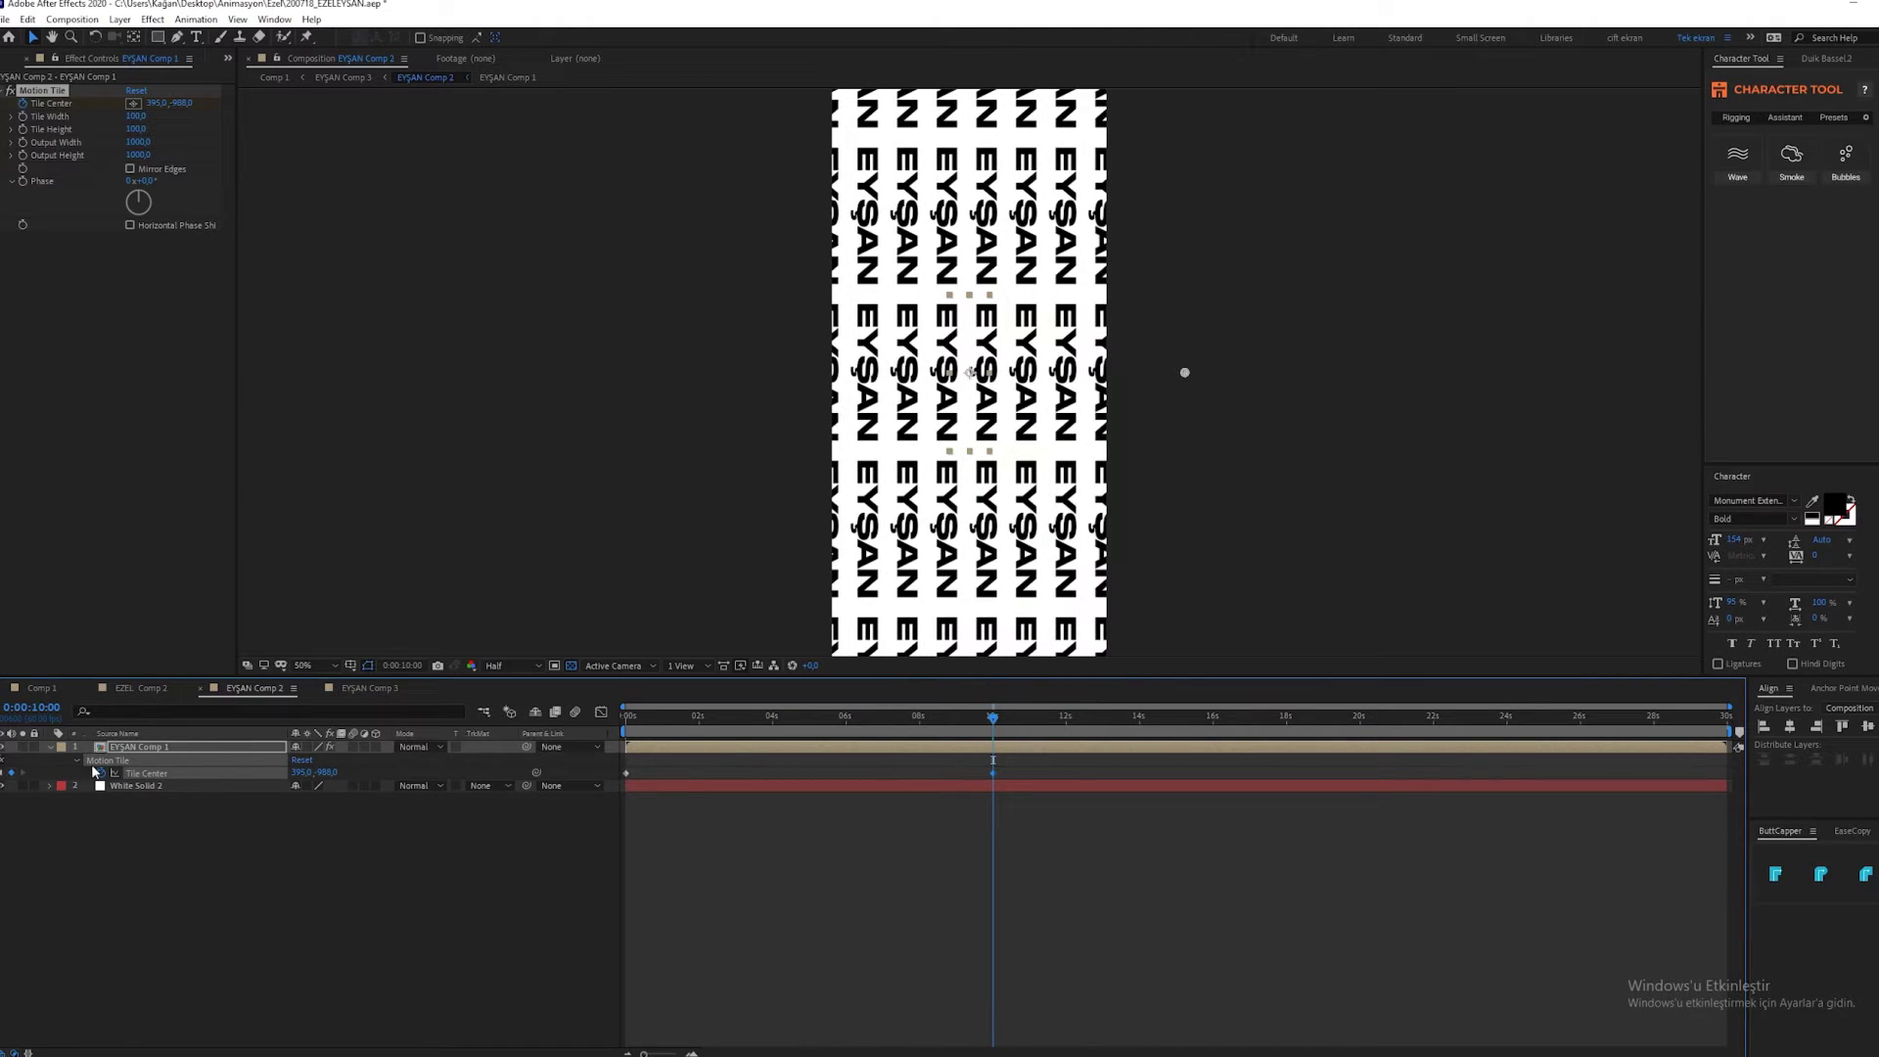
pyautogui.moveTo(326, 772); pyautogui.dragTo(277, 785)
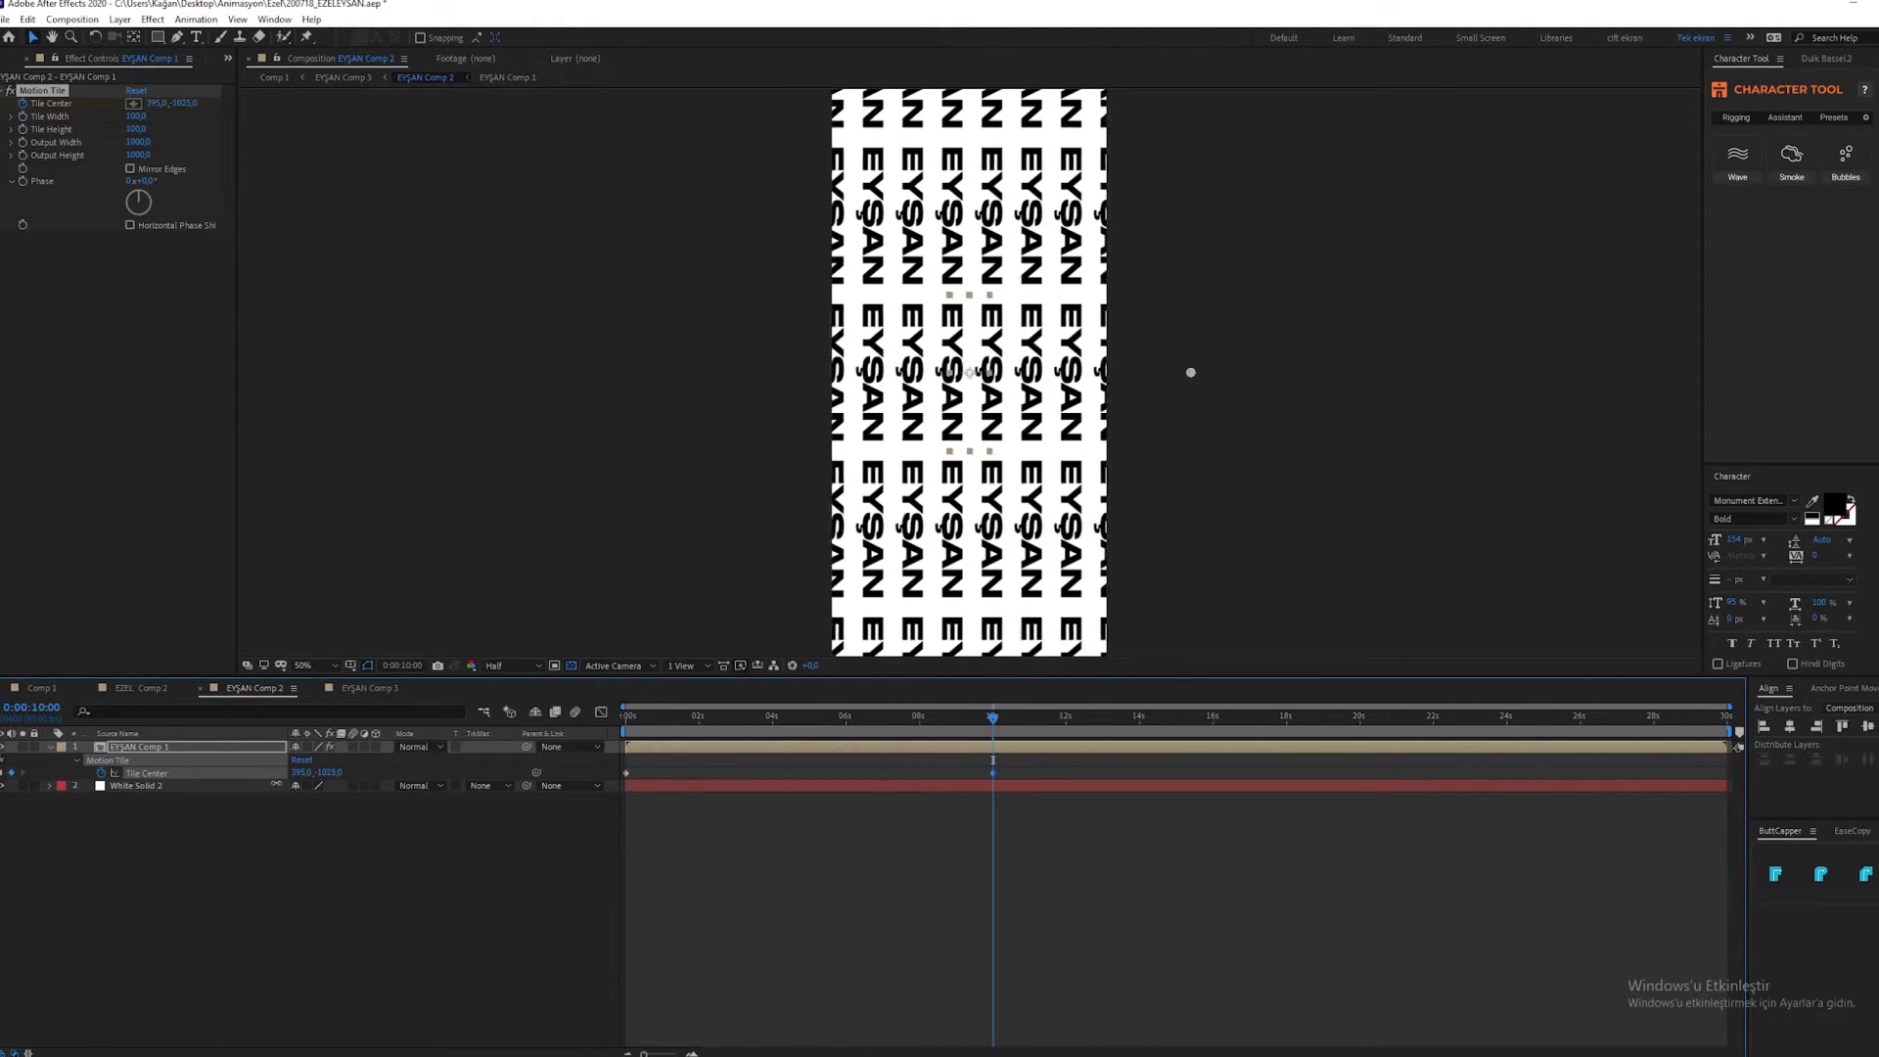
pyautogui.moveTo(1190, 372); pyautogui.dragTo(1206, 372)
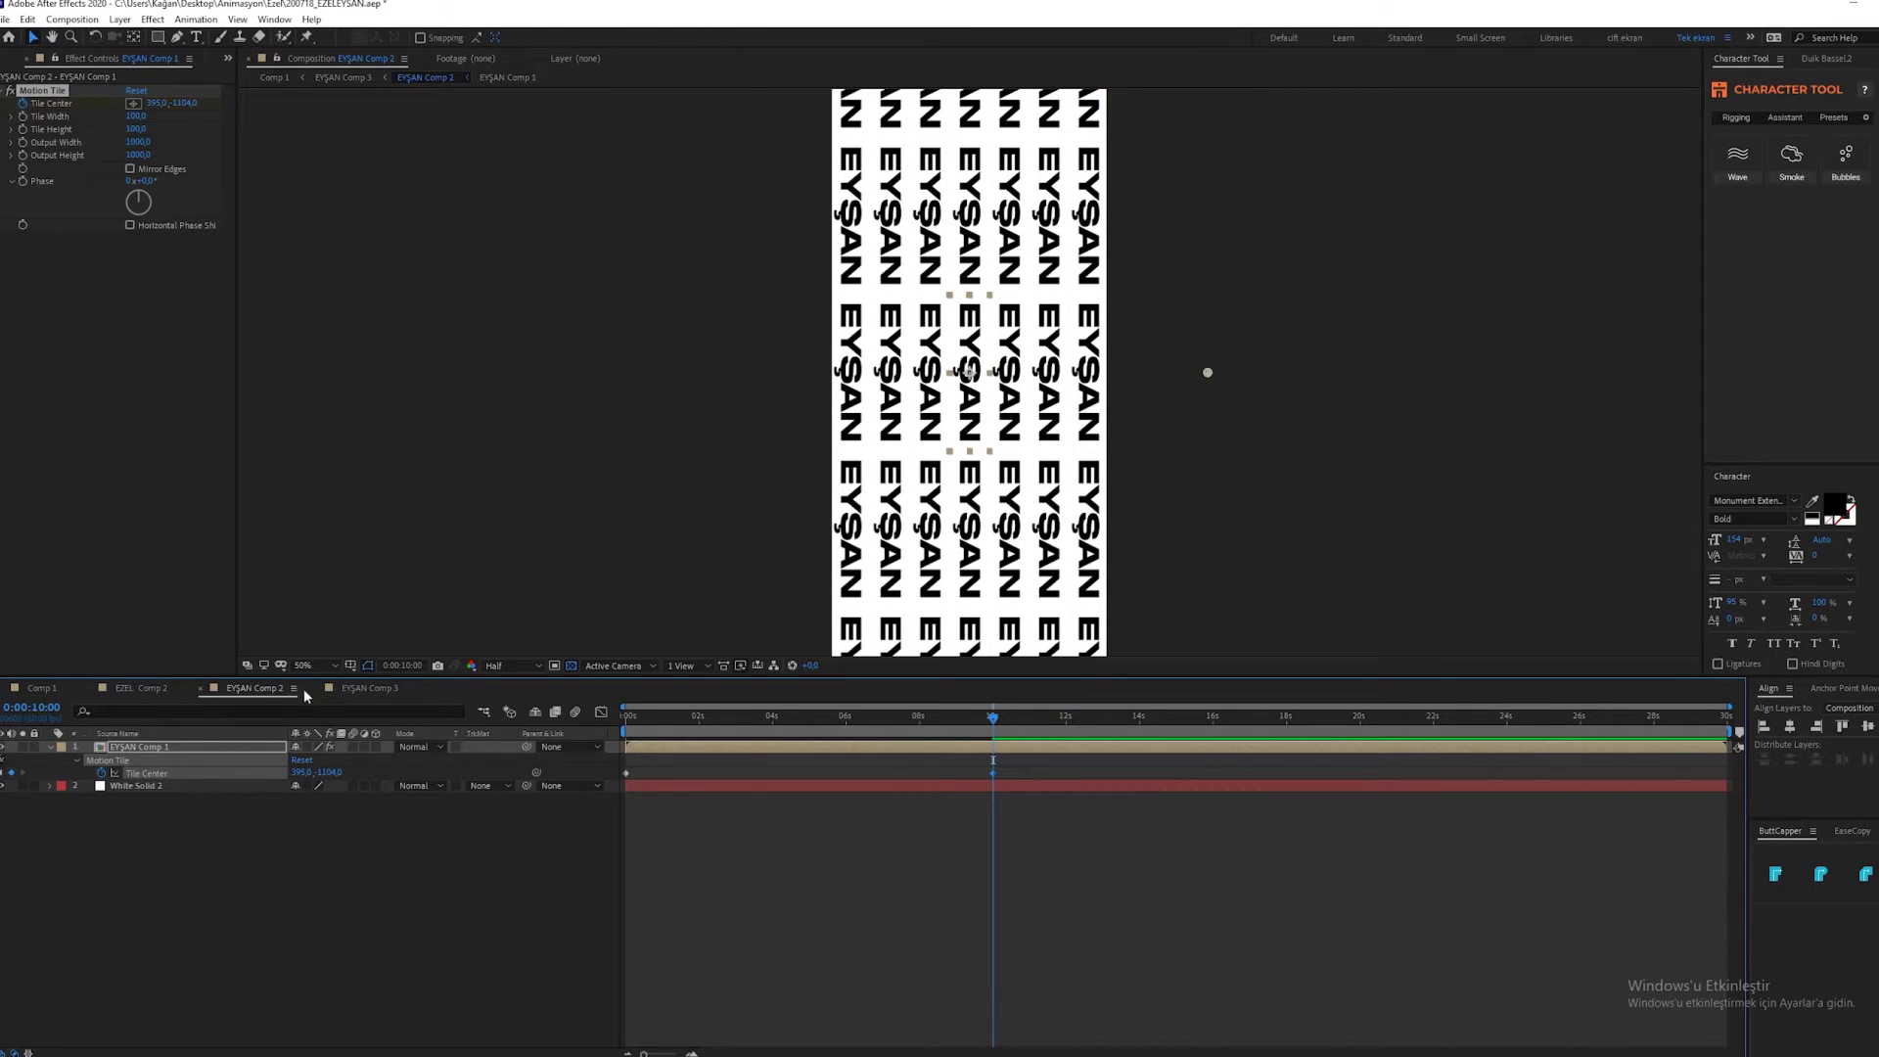
pyautogui.click(137, 688)
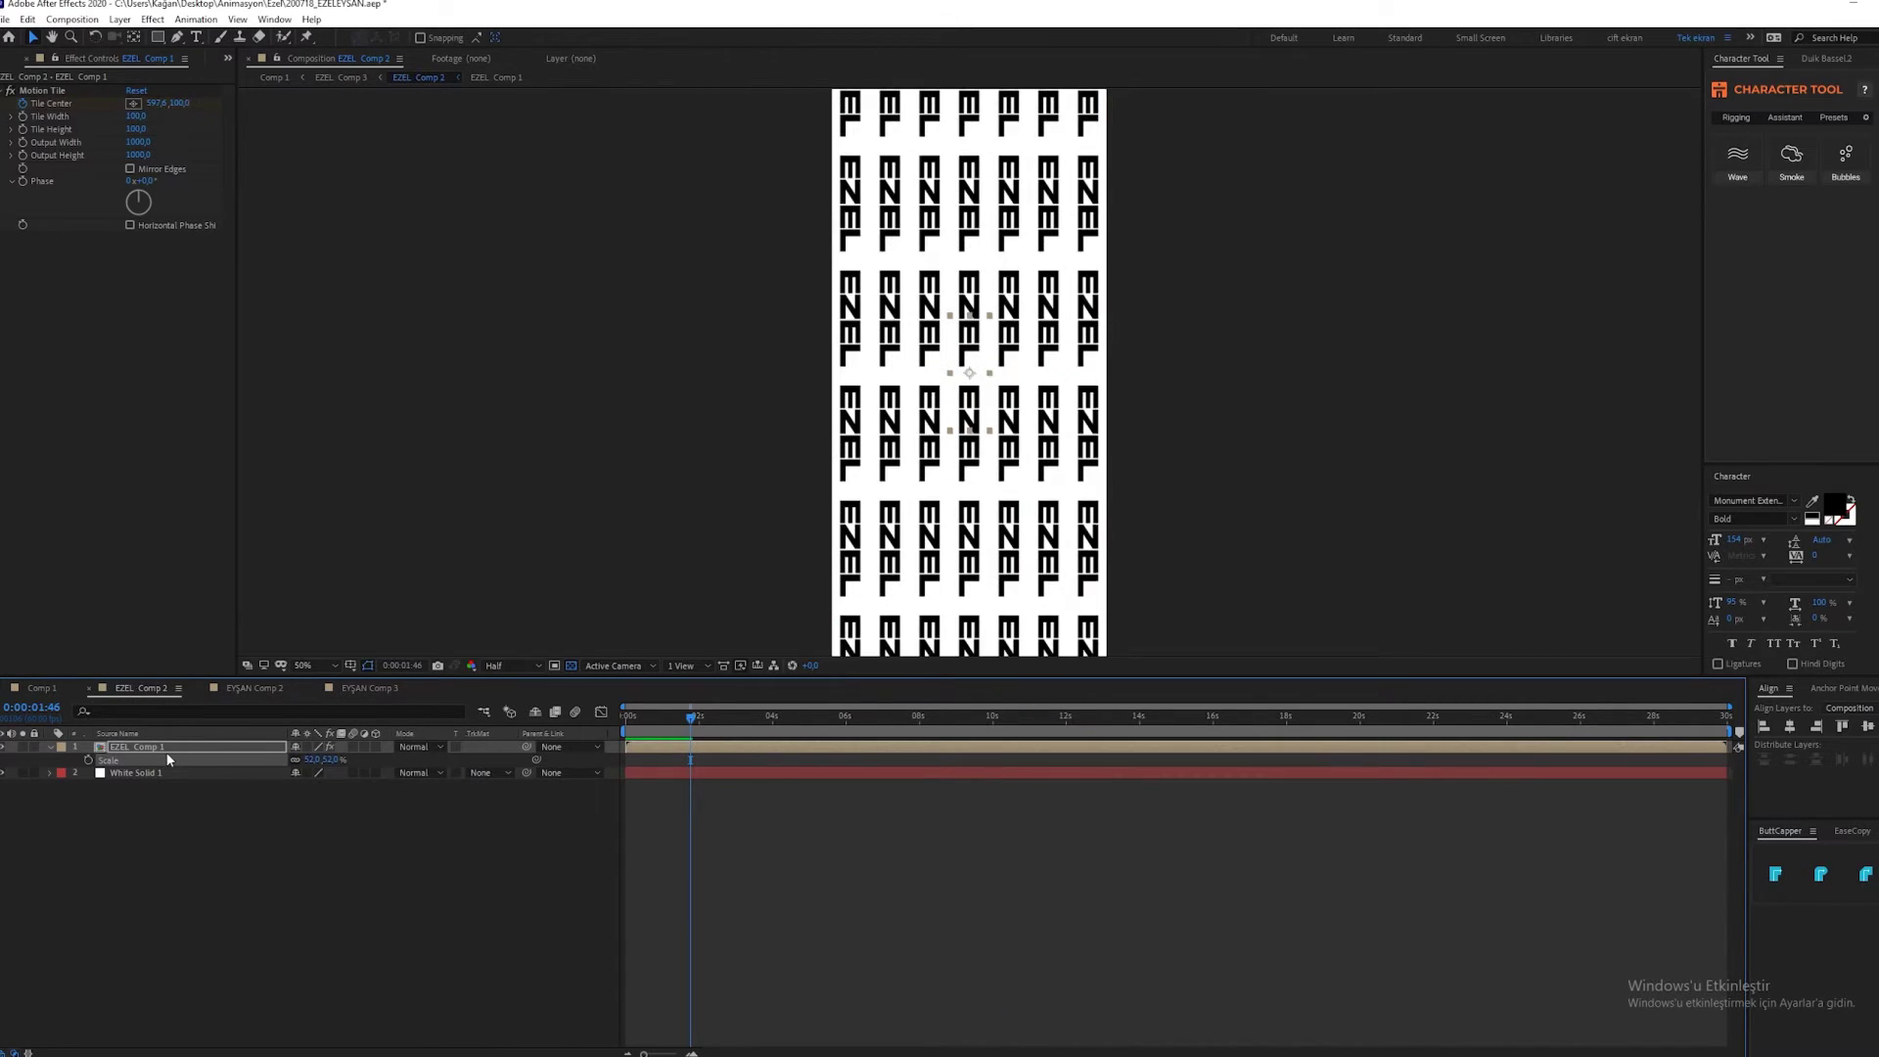
# Replace EZEL's 10-second Tile Center keyframe with one whose vertical value is about -1105.
pyautogui.press('u')
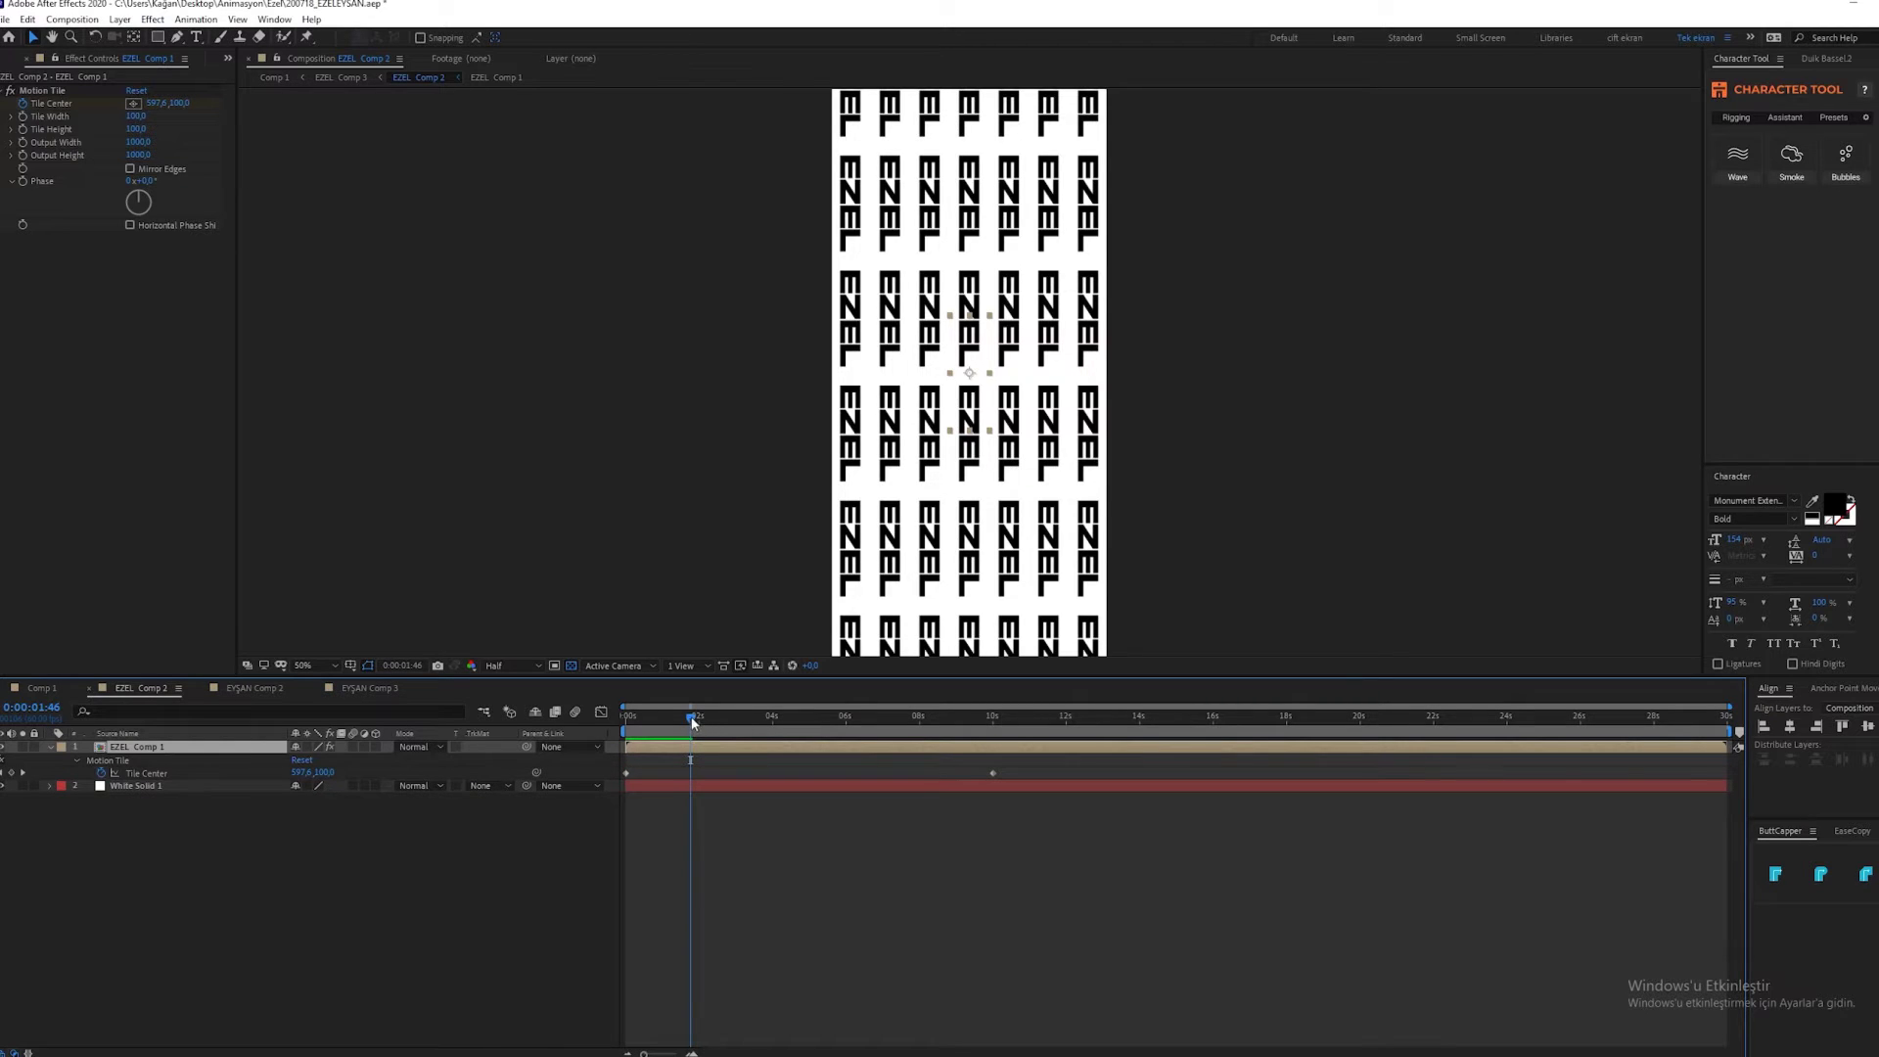
pyautogui.press('k')
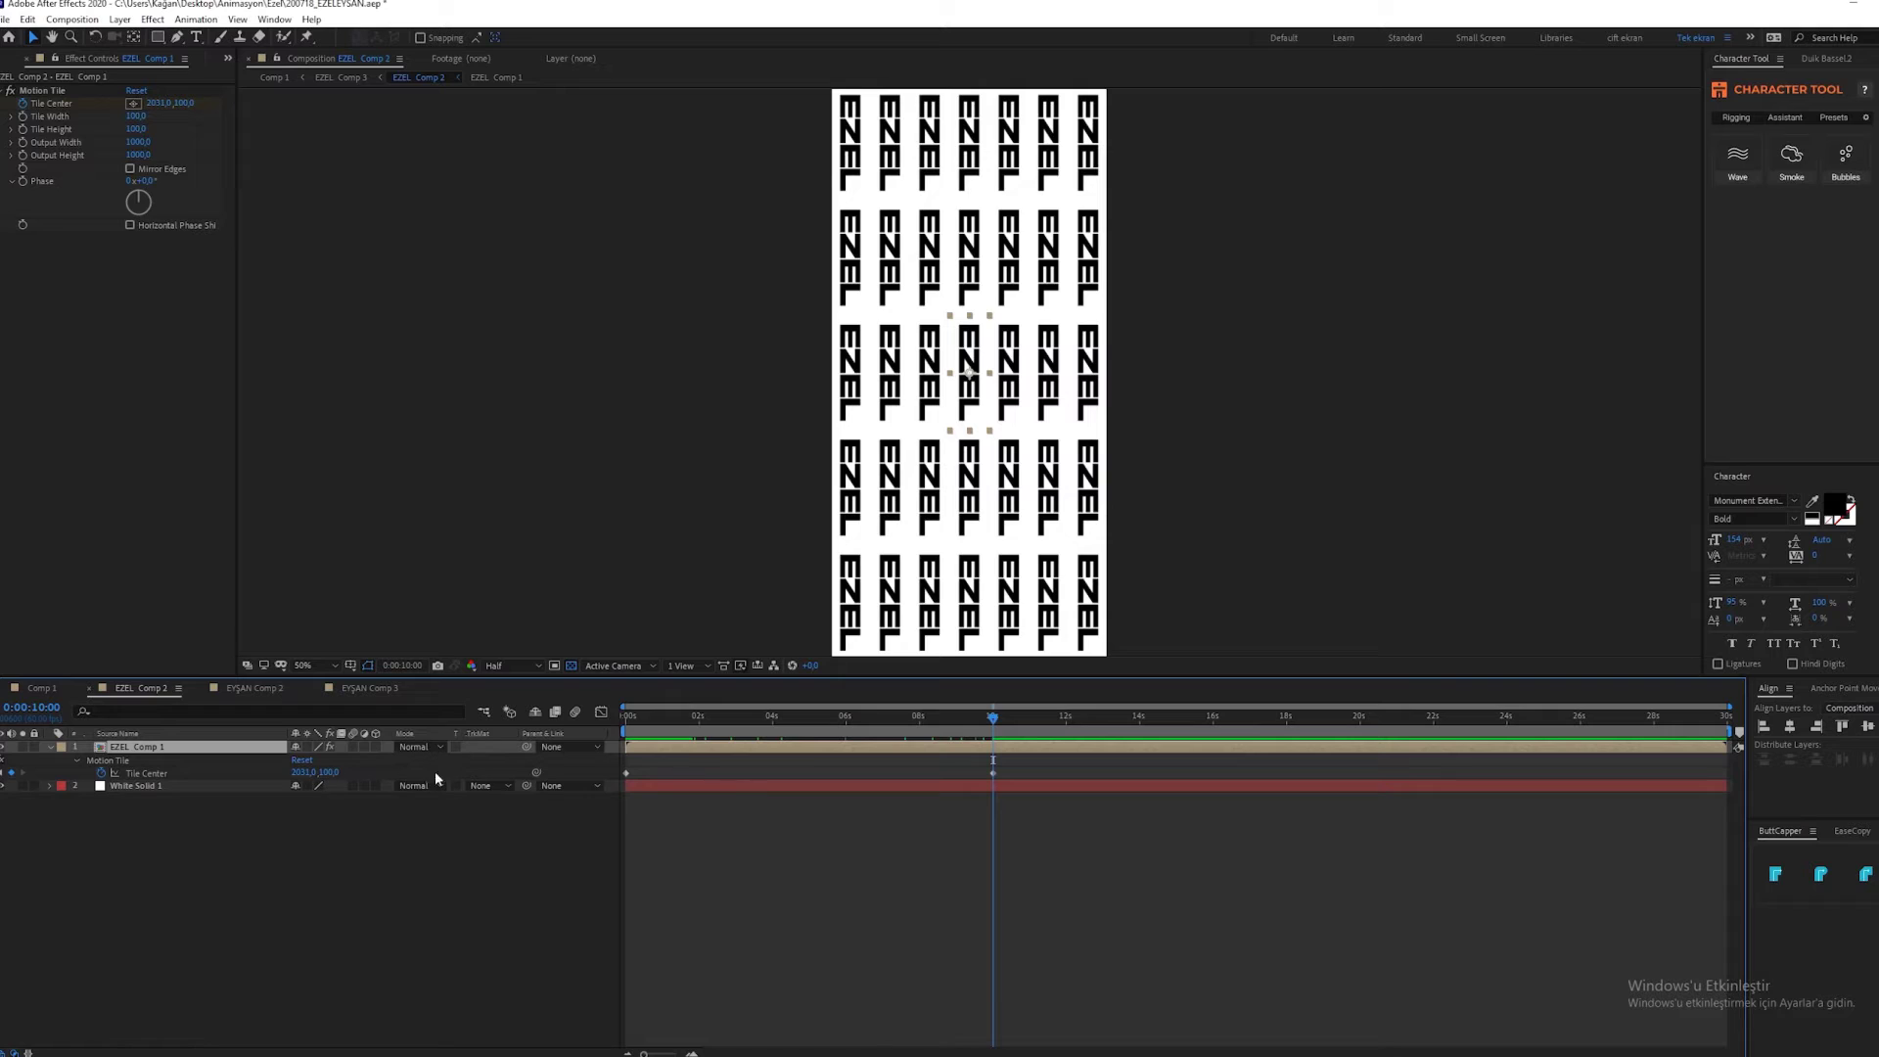
pyautogui.click(993, 774)
pyautogui.press('Delete')
pyautogui.moveTo(331, 777)
pyautogui.mouseDown()
pyautogui.moveTo(245, 777)
pyautogui.moveTo(52, 264)
pyautogui.mouseUp()
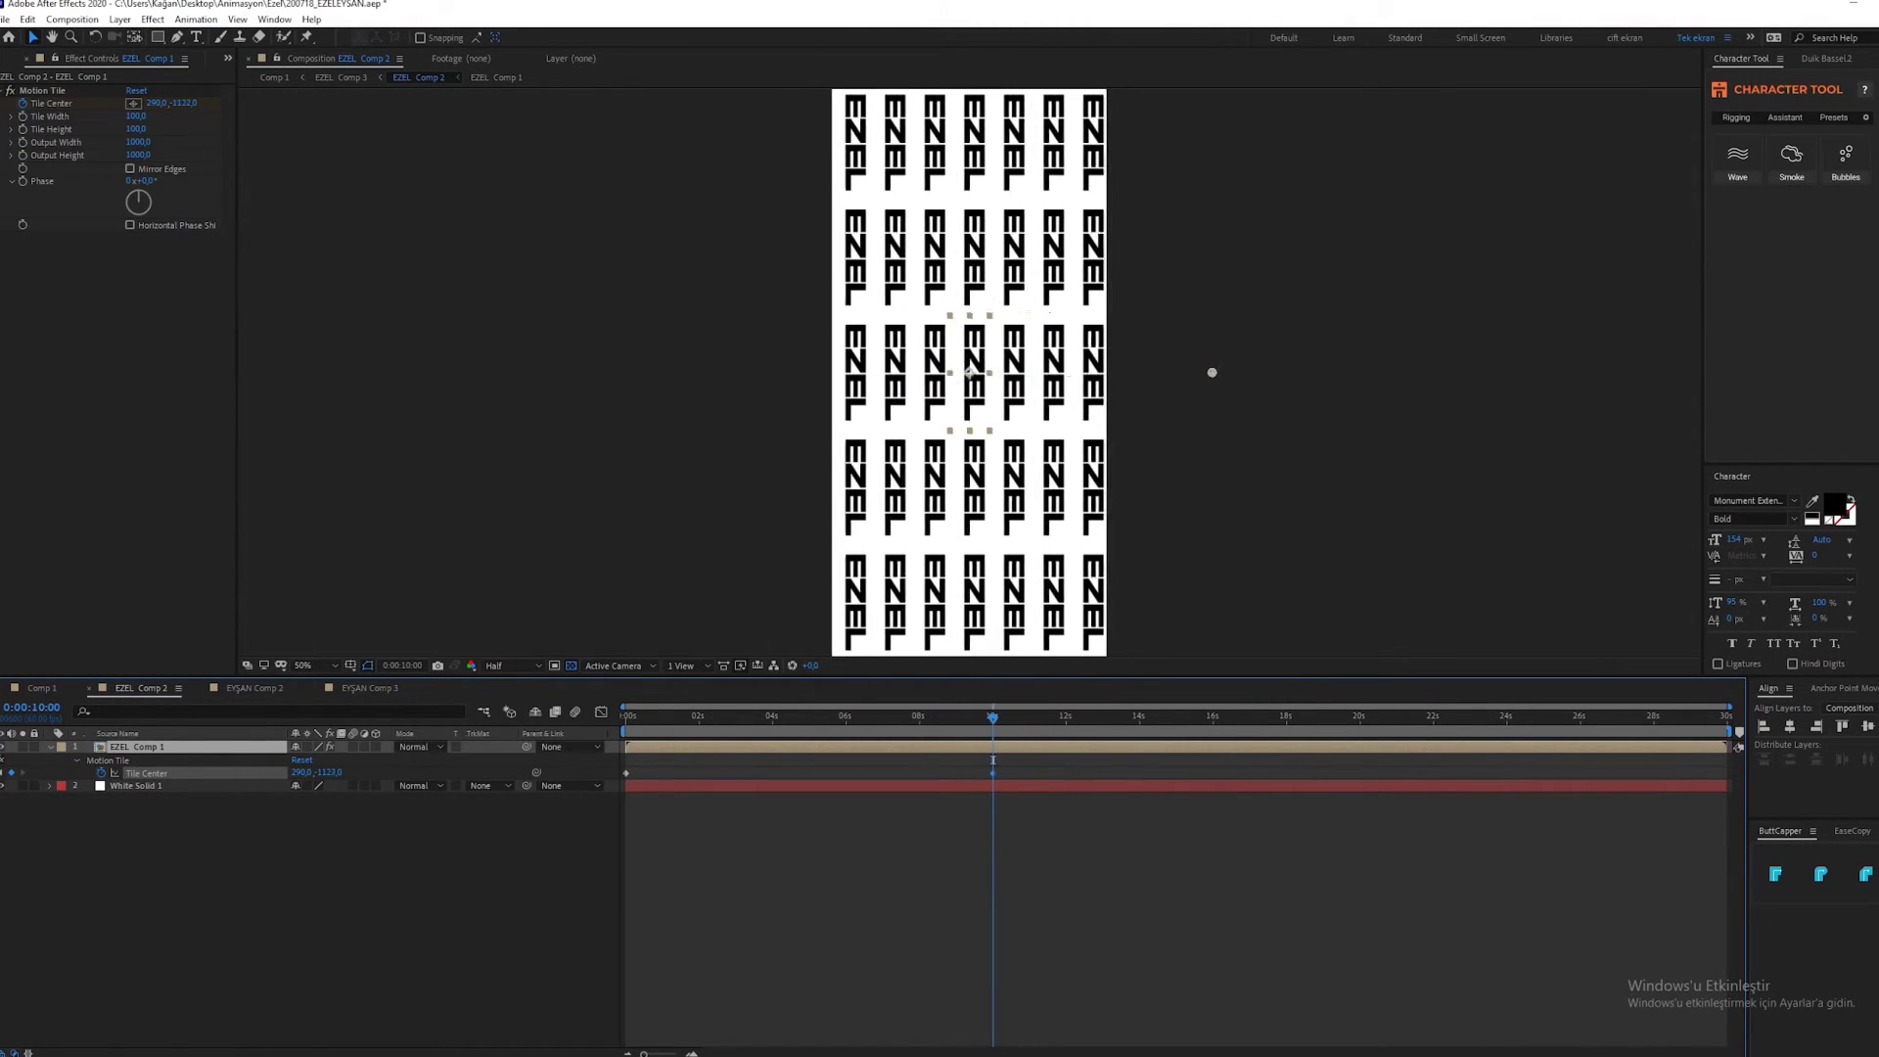
pyautogui.moveTo(1173, 372); pyautogui.dragTo(1209, 372)
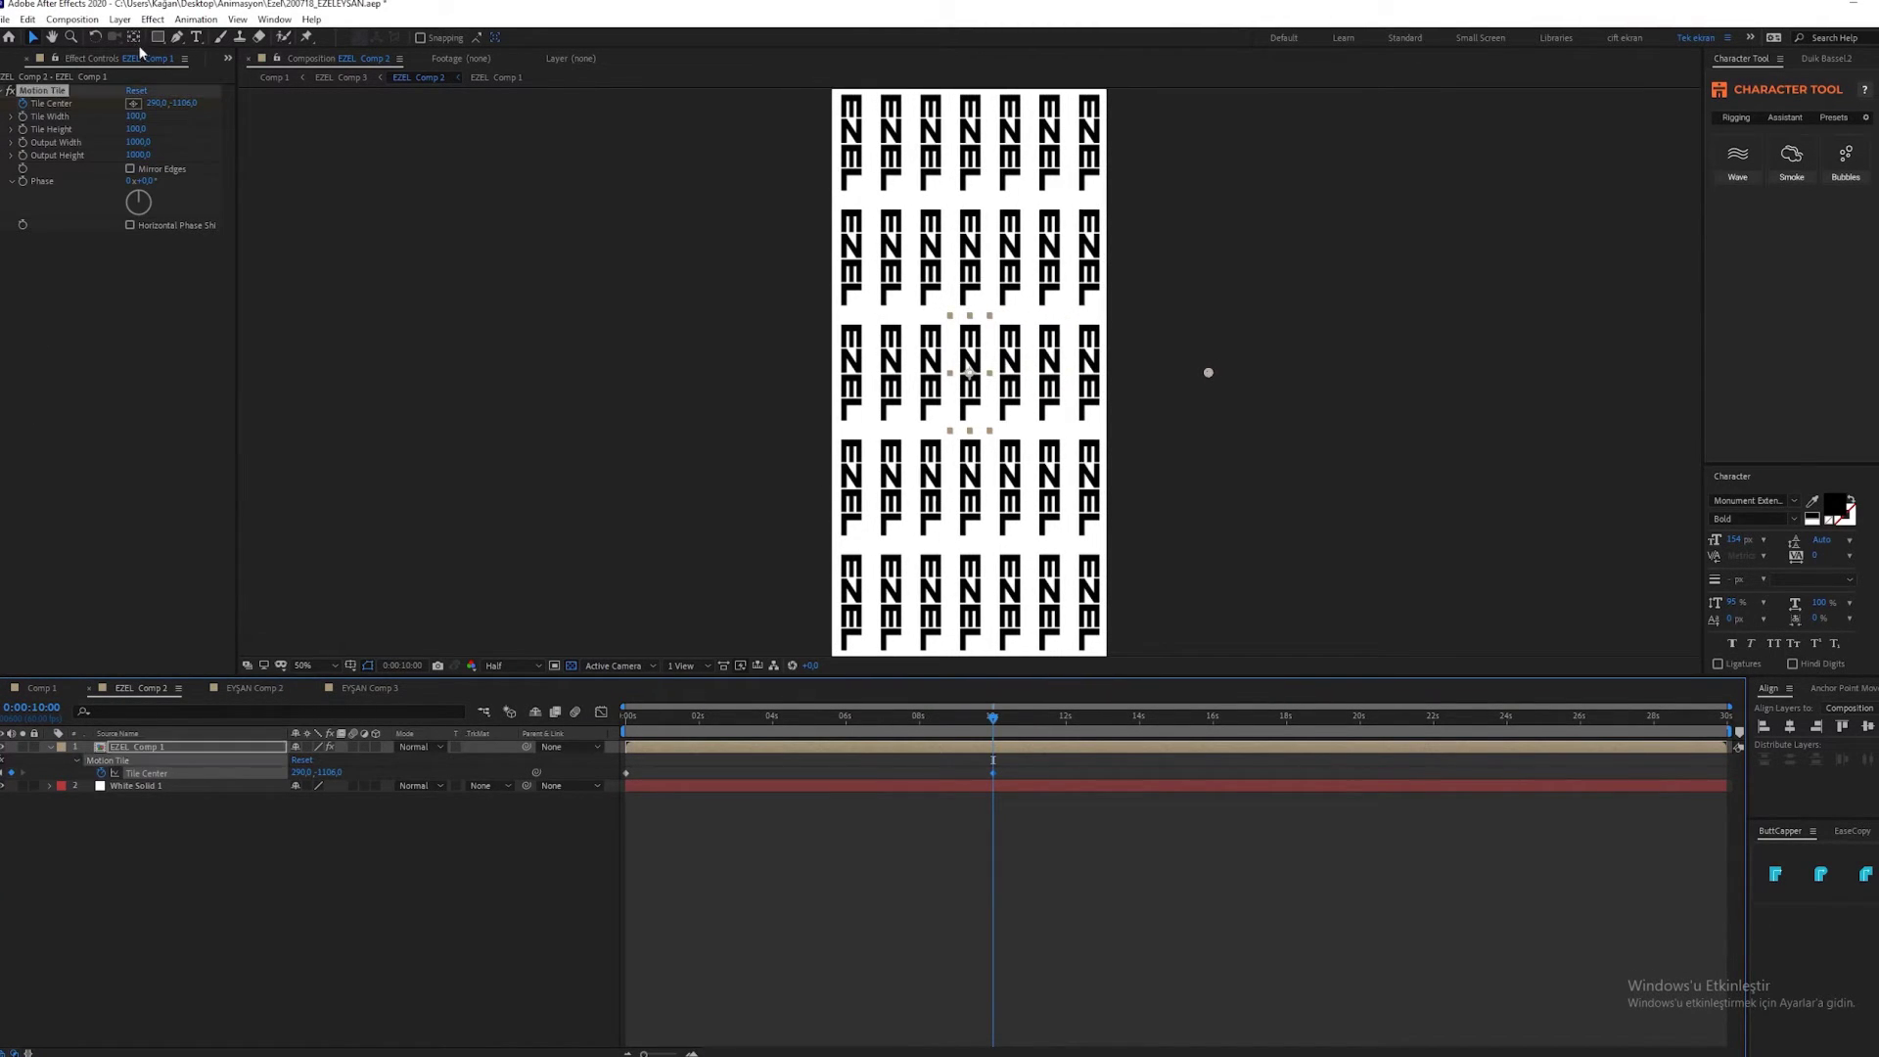
# Back in Comp 1, show both ring layers' rotations and set EZEL's X Rotation to -1.
pyautogui.click(34, 689)
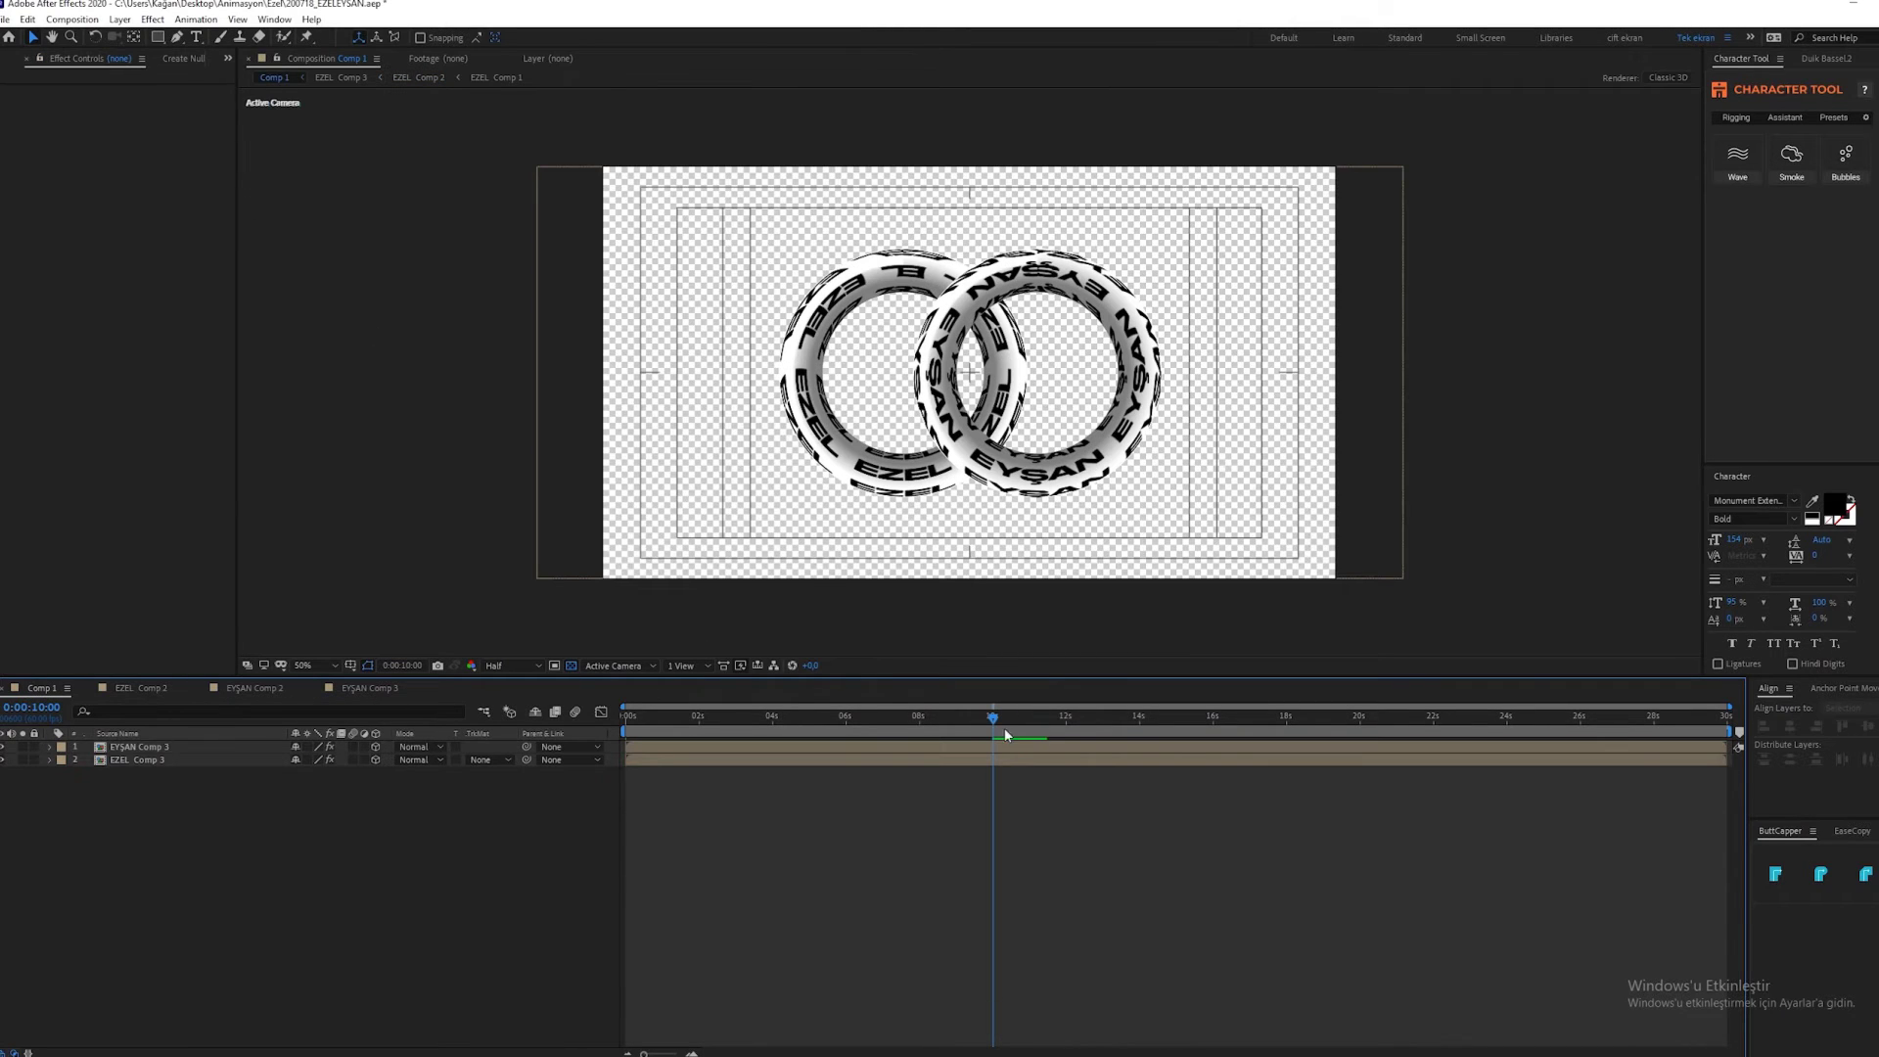
pyautogui.moveTo(996, 724); pyautogui.dragTo(560, 773)
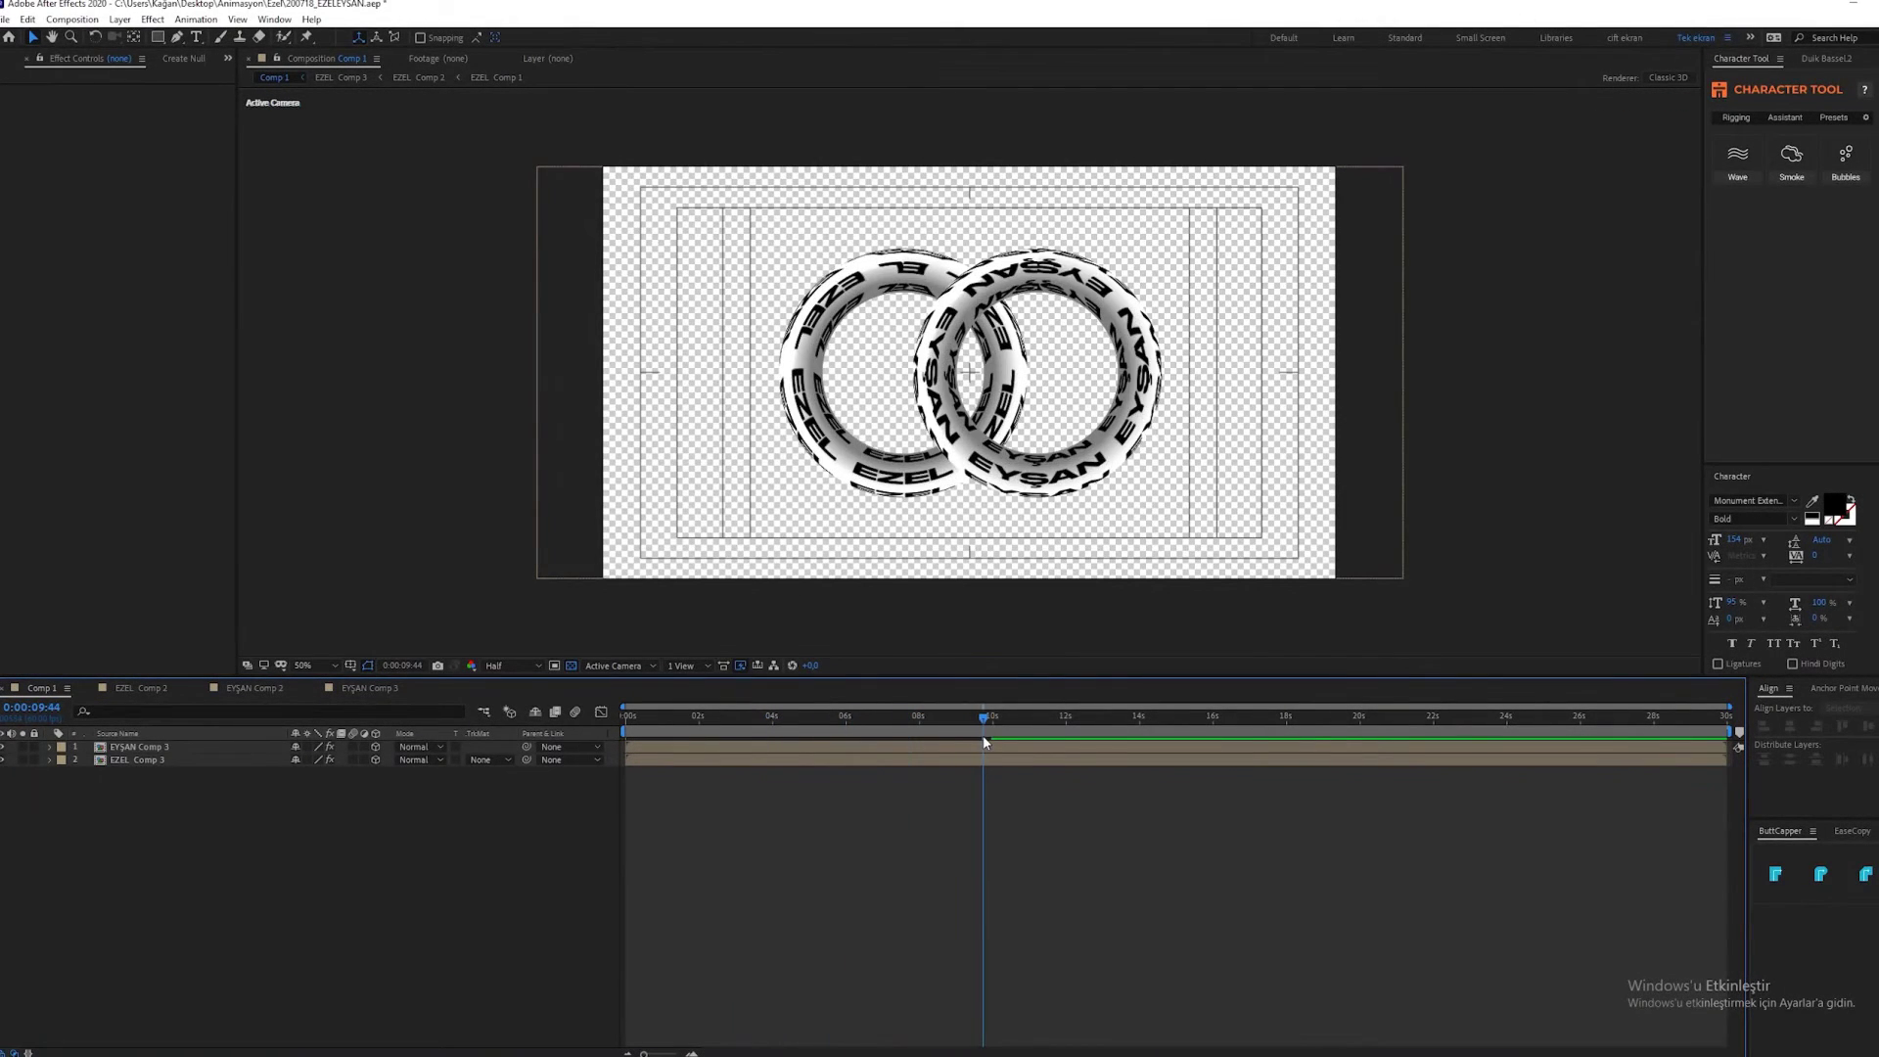
pyautogui.click(144, 761)
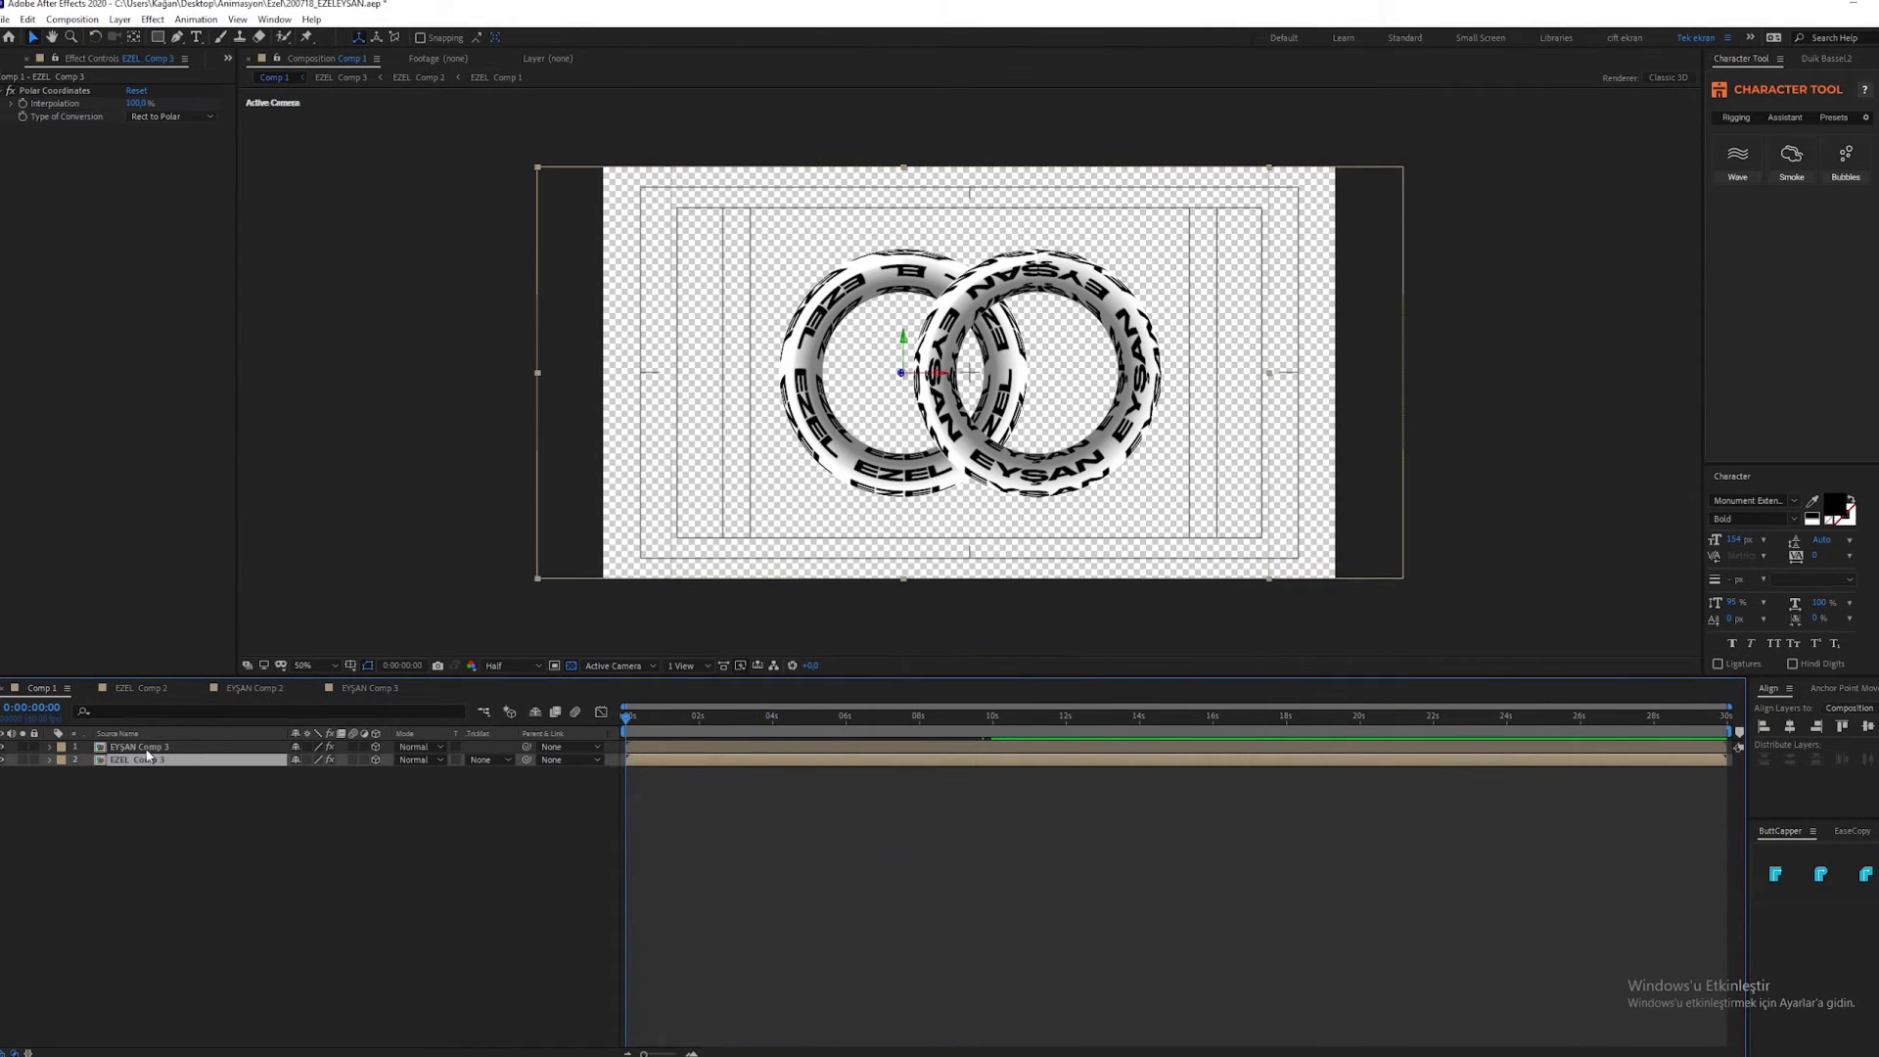
pyautogui.keyDown('shift'); pyautogui.click(178, 747); pyautogui.keyUp('shift')
pyautogui.press('r')
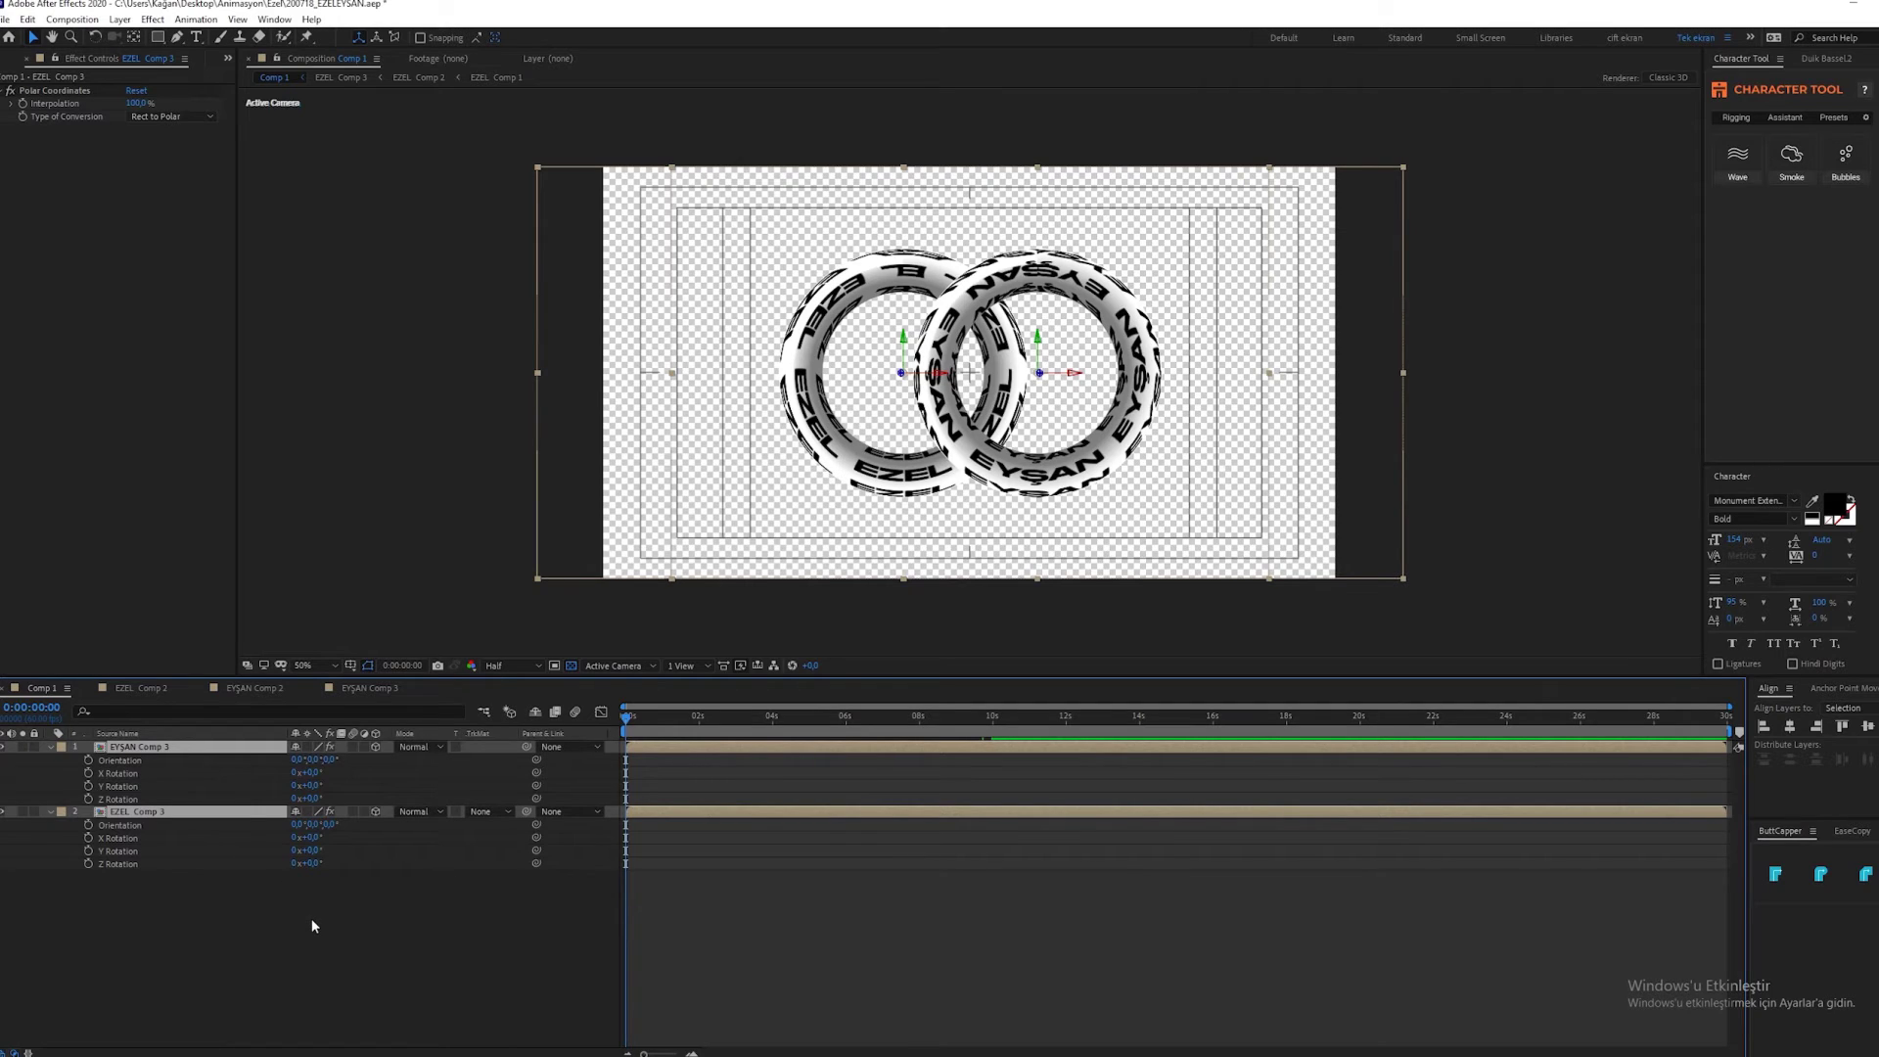
pyautogui.click(311, 918)
pyautogui.moveTo(305, 838)
pyautogui.mouseDown()
pyautogui.moveTo(290, 843)
pyautogui.moveTo(340, 839)
pyautogui.mouseUp()
pyautogui.click(311, 838)
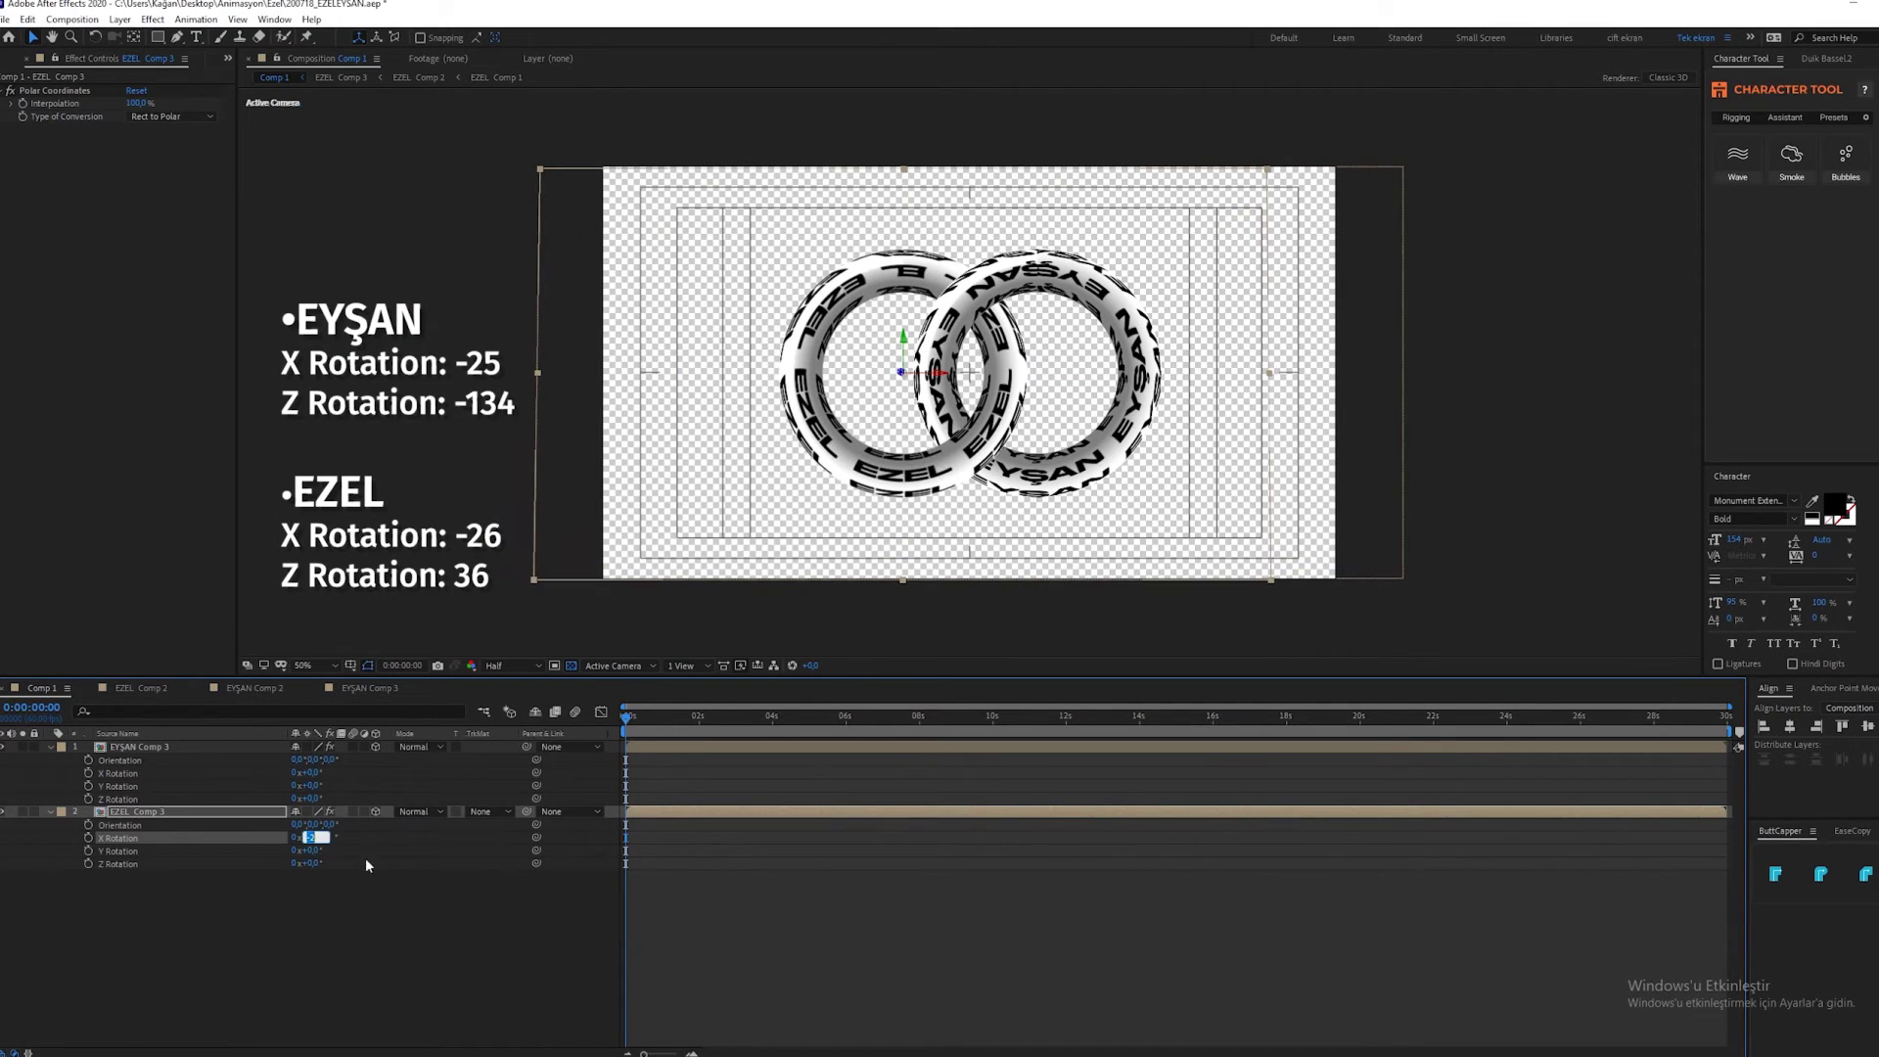
pyautogui.write('-1')
pyautogui.press('Return')
pyautogui.click(383, 903)
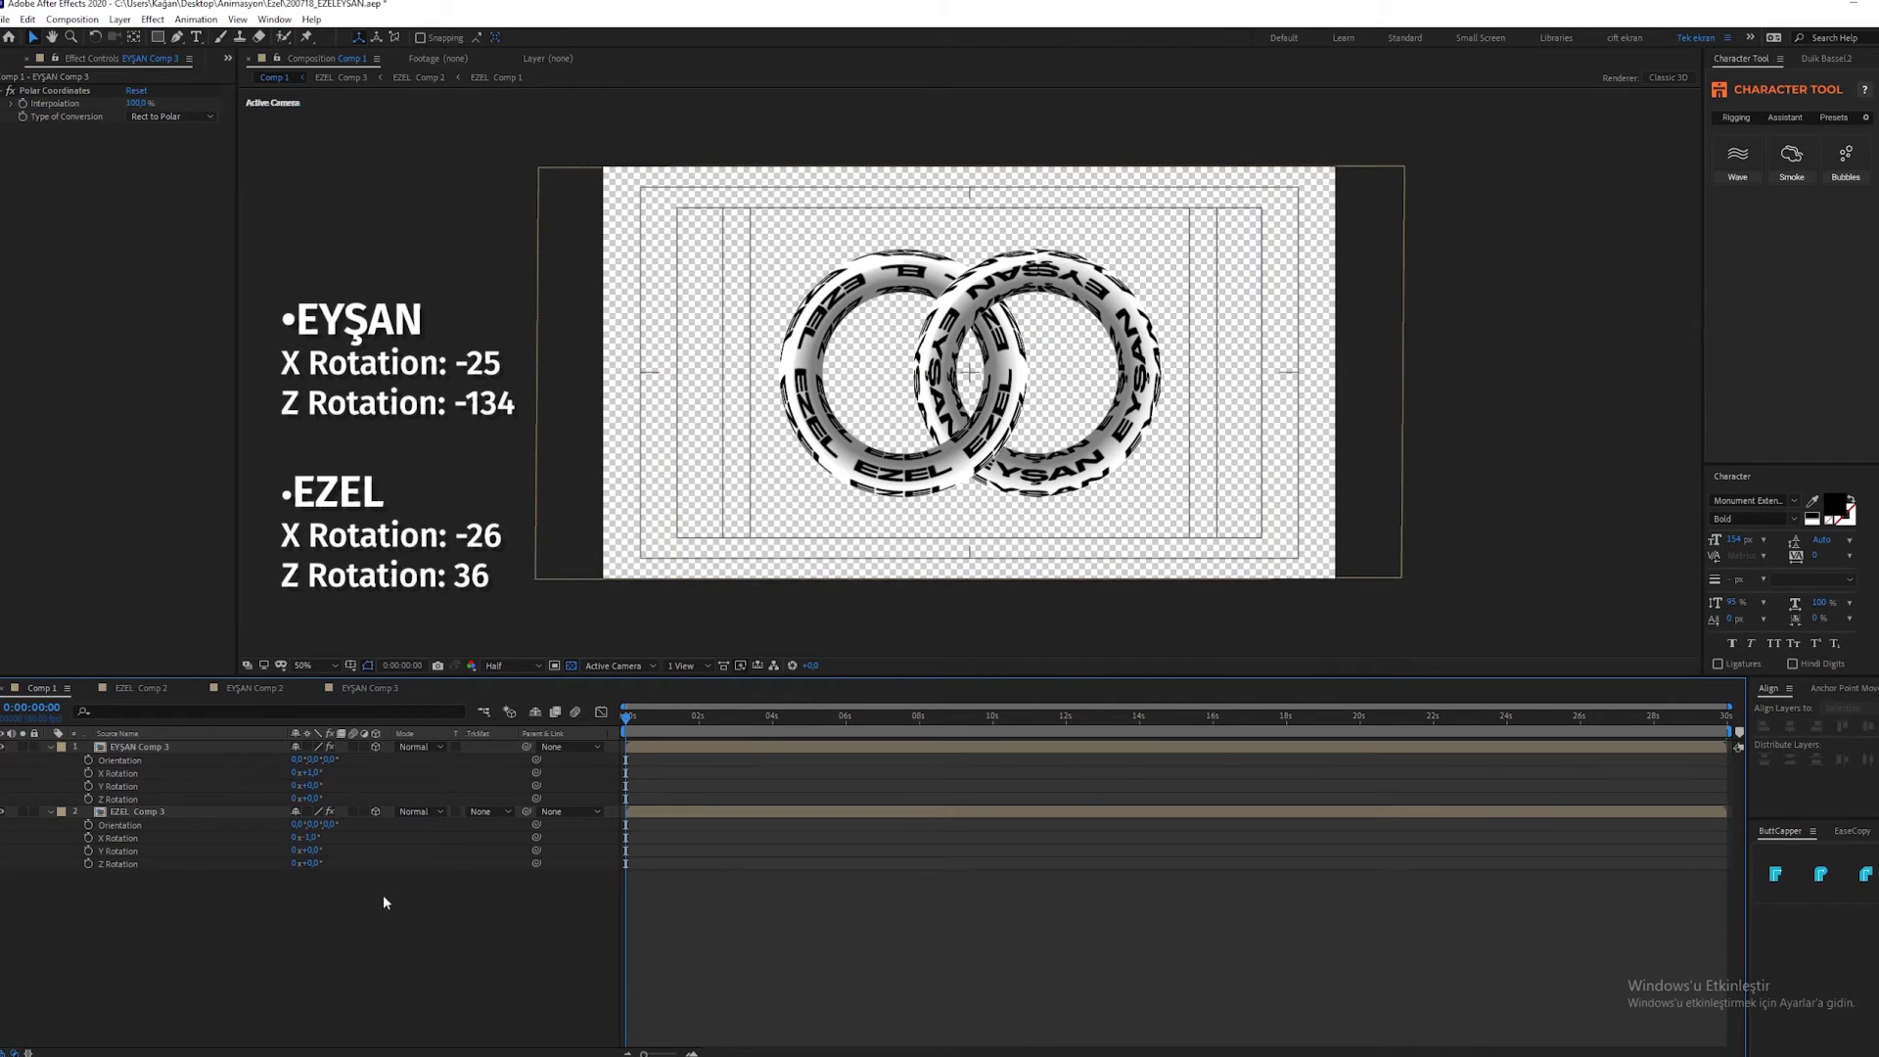
# Spin the EZEL ring to 36° Z Rotation and rotate the EYŞAN ring around Z.
pyautogui.scroll(2, 994, 403)
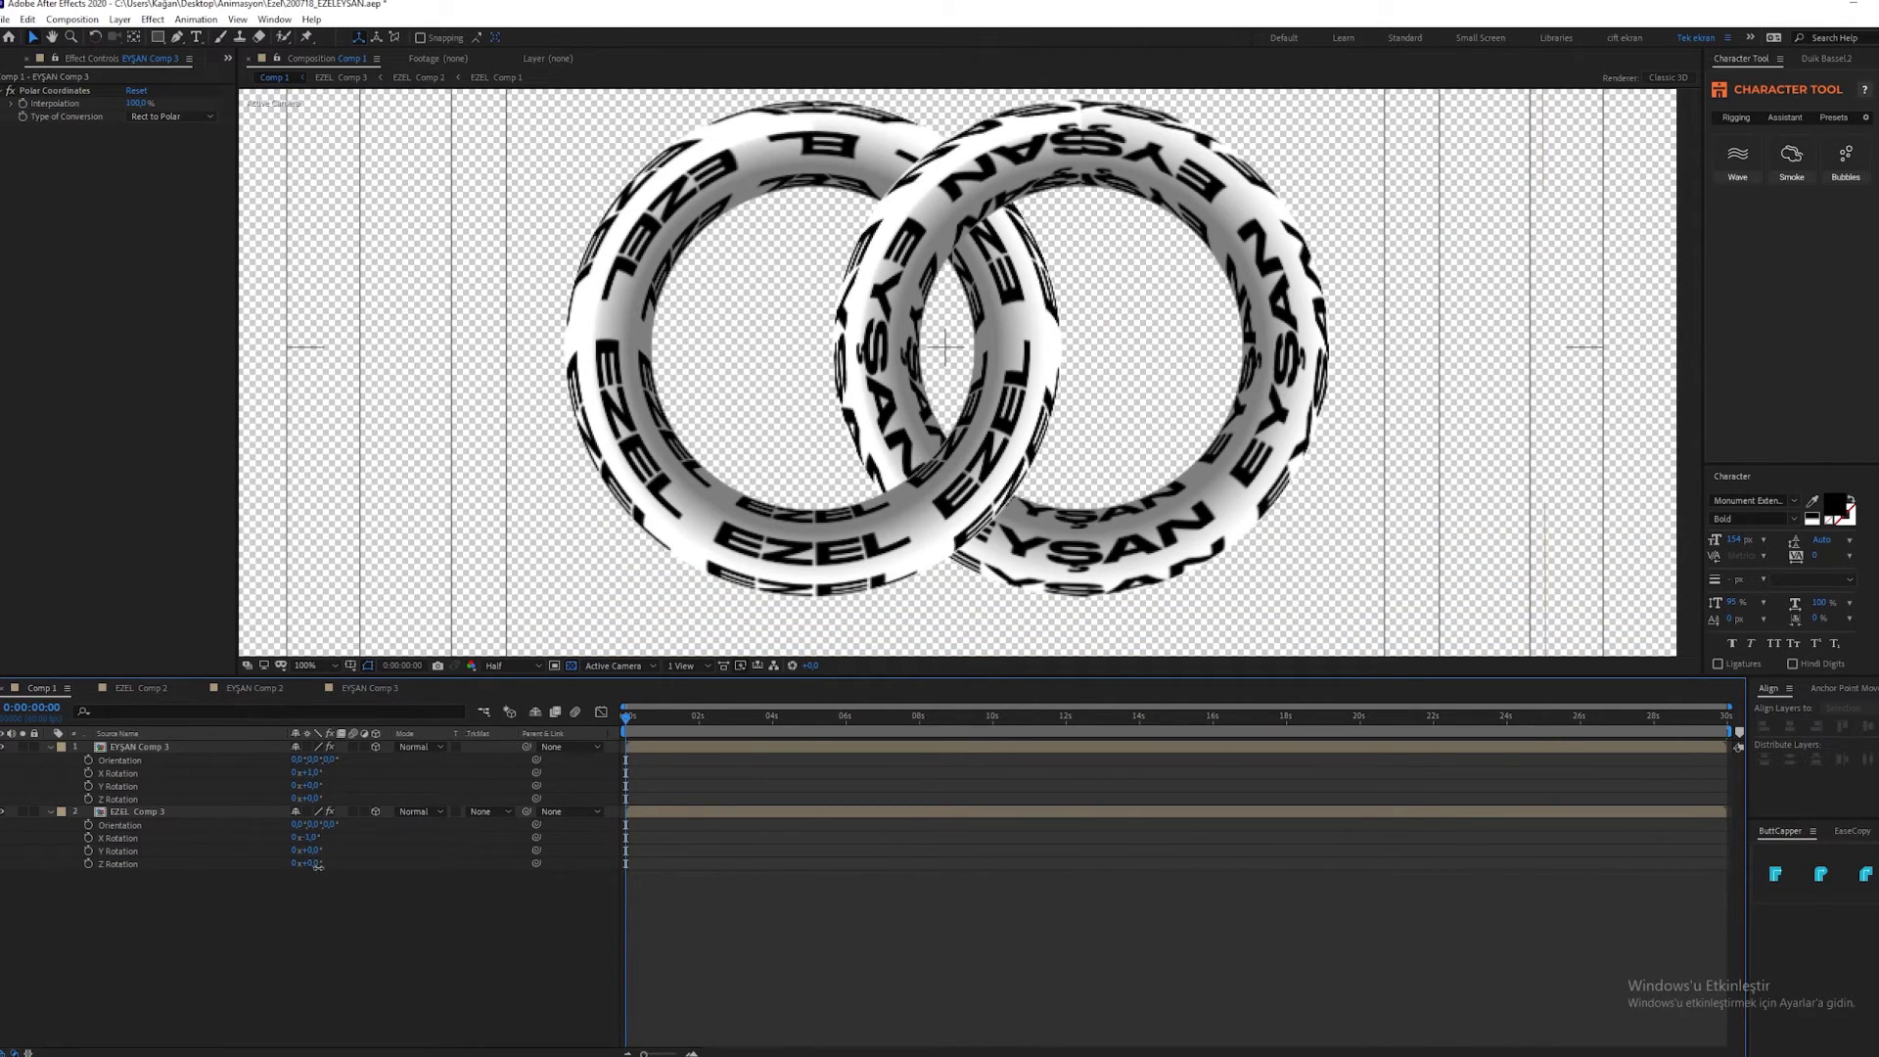
pyautogui.click(856, 297)
pyautogui.moveTo(314, 865); pyautogui.dragTo(342, 871)
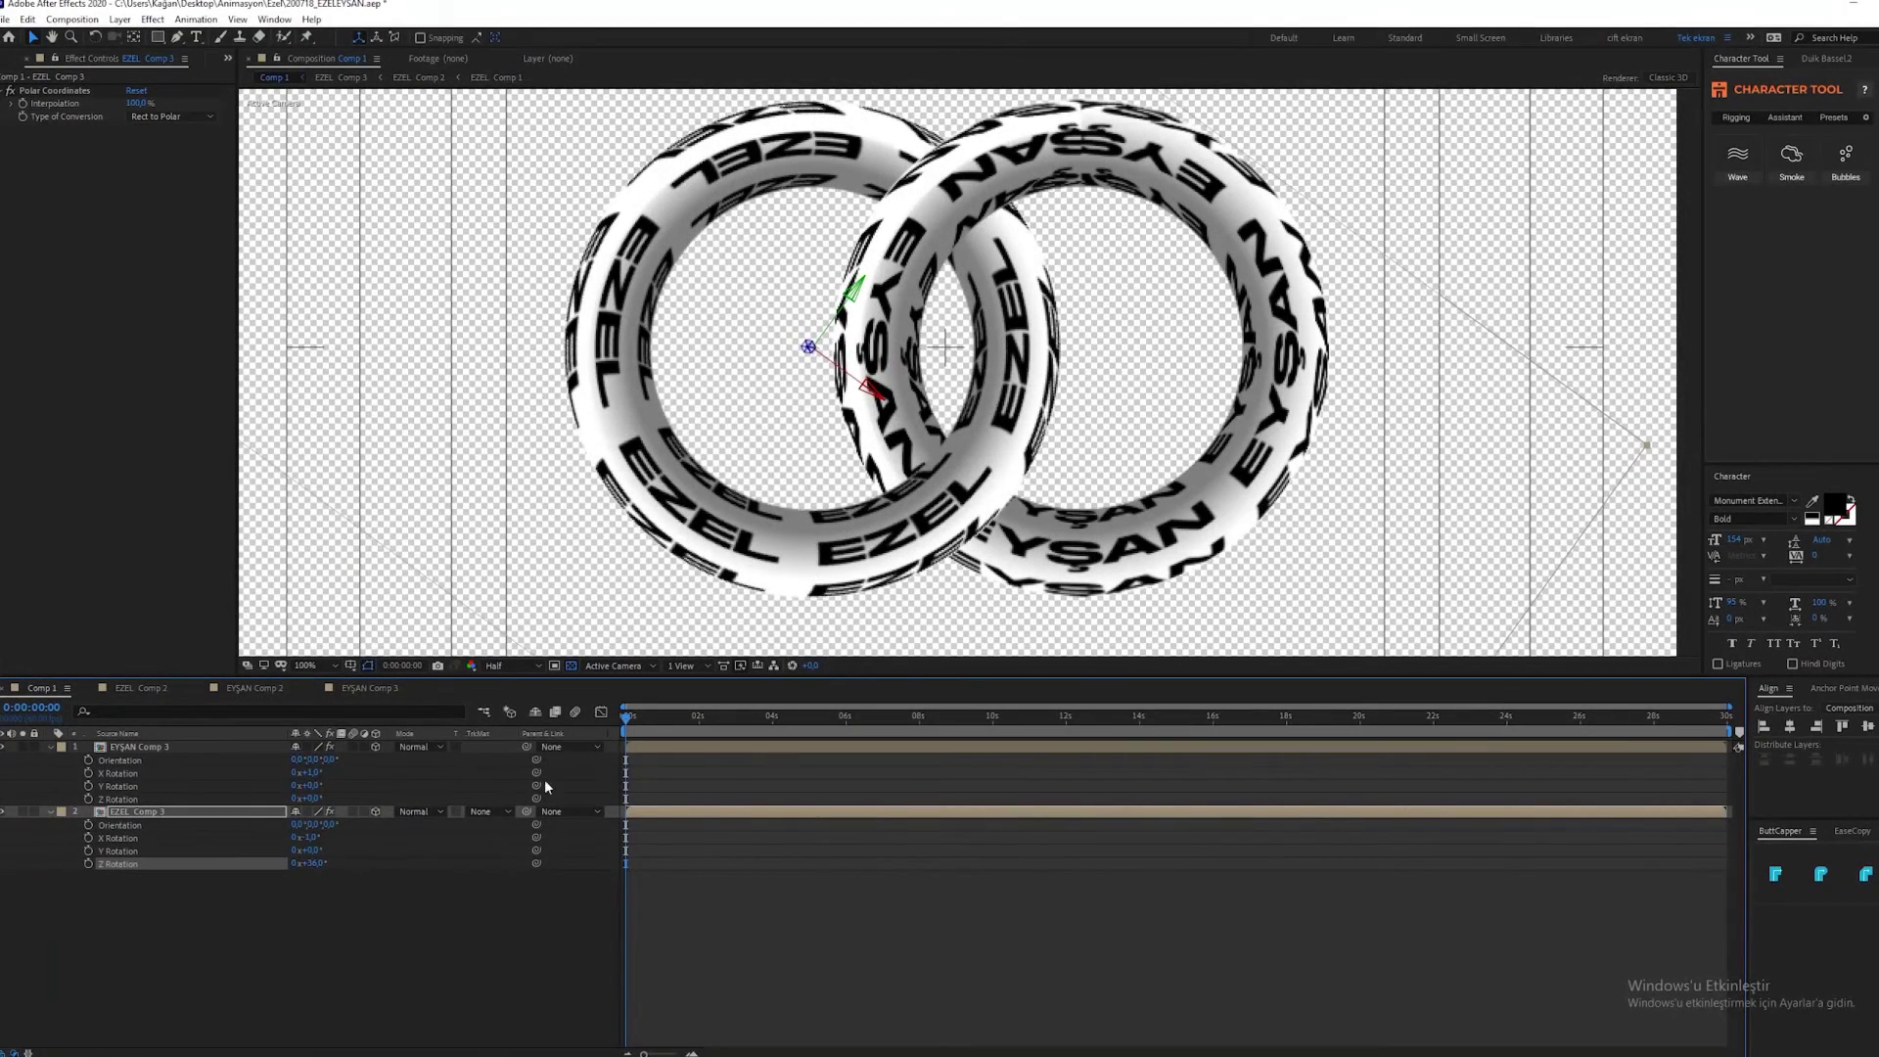
pyautogui.click(1099, 127)
pyautogui.moveTo(307, 799); pyautogui.dragTo(232, 818)
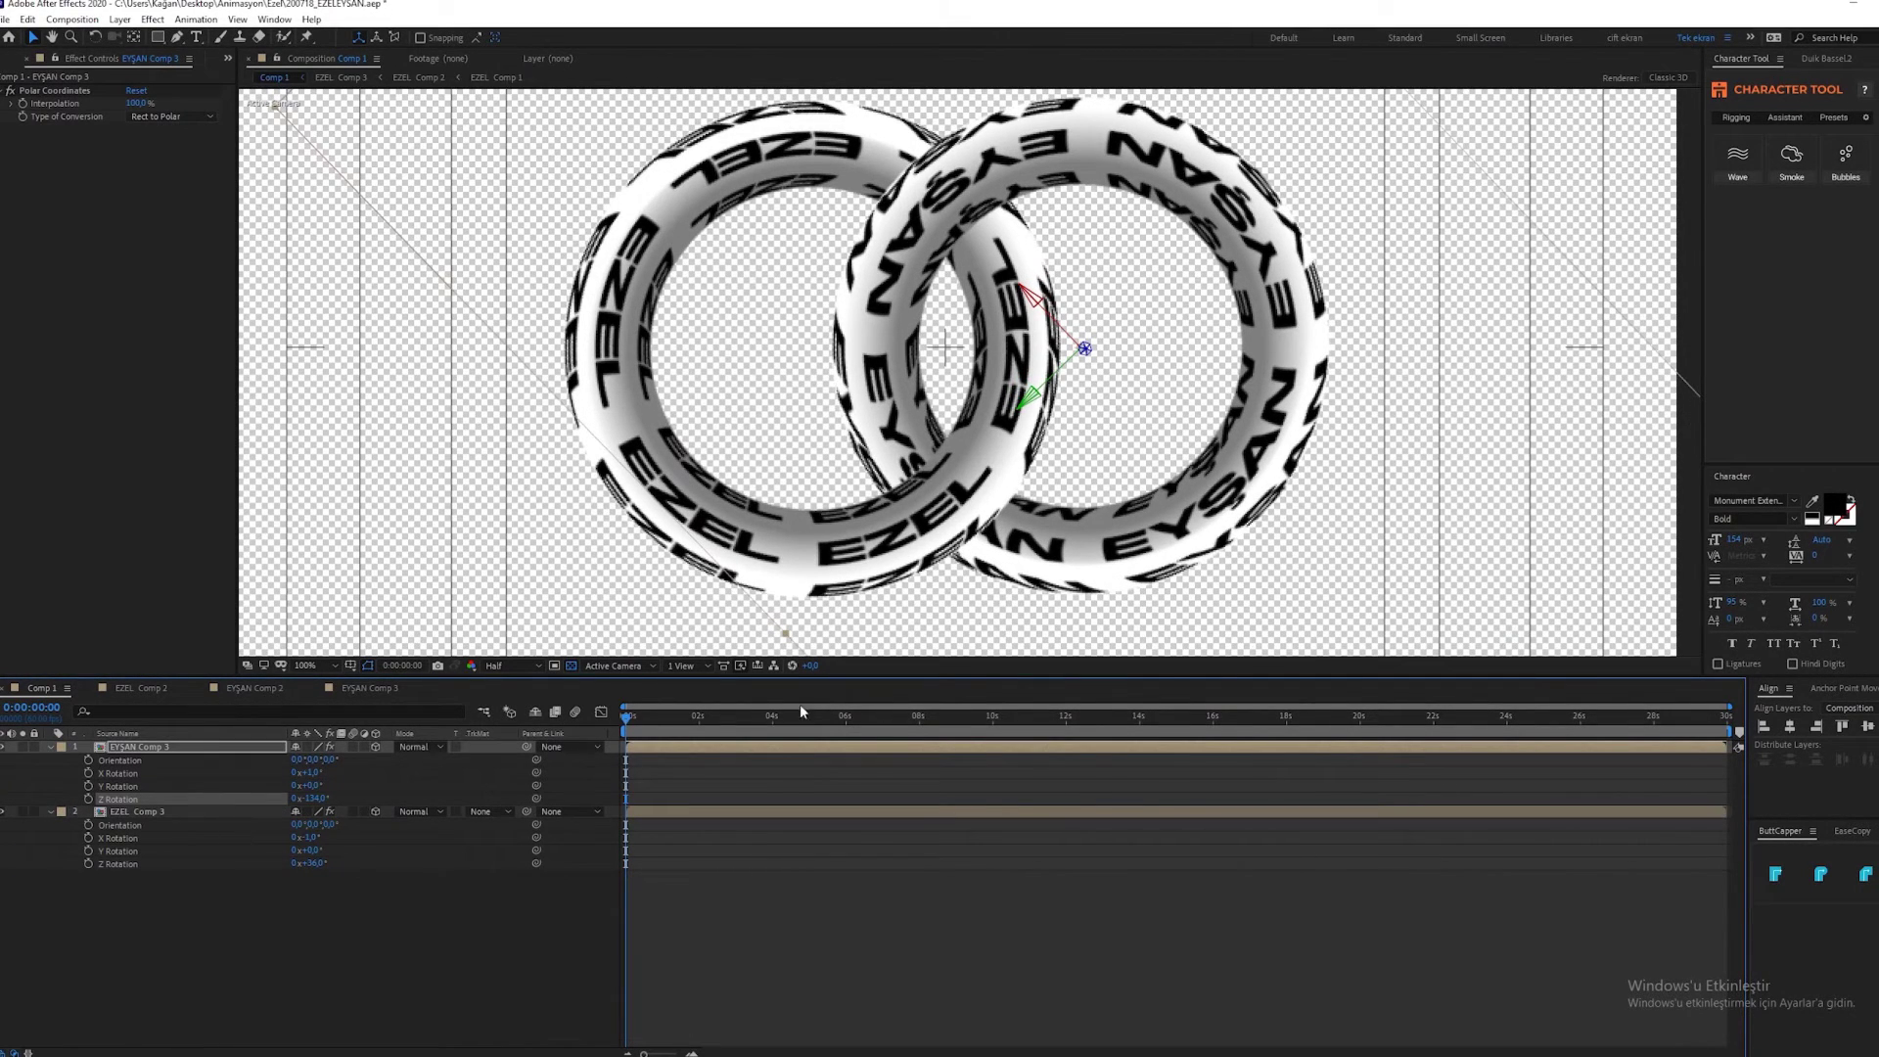
pyautogui.scroll(-2, 949, 573)
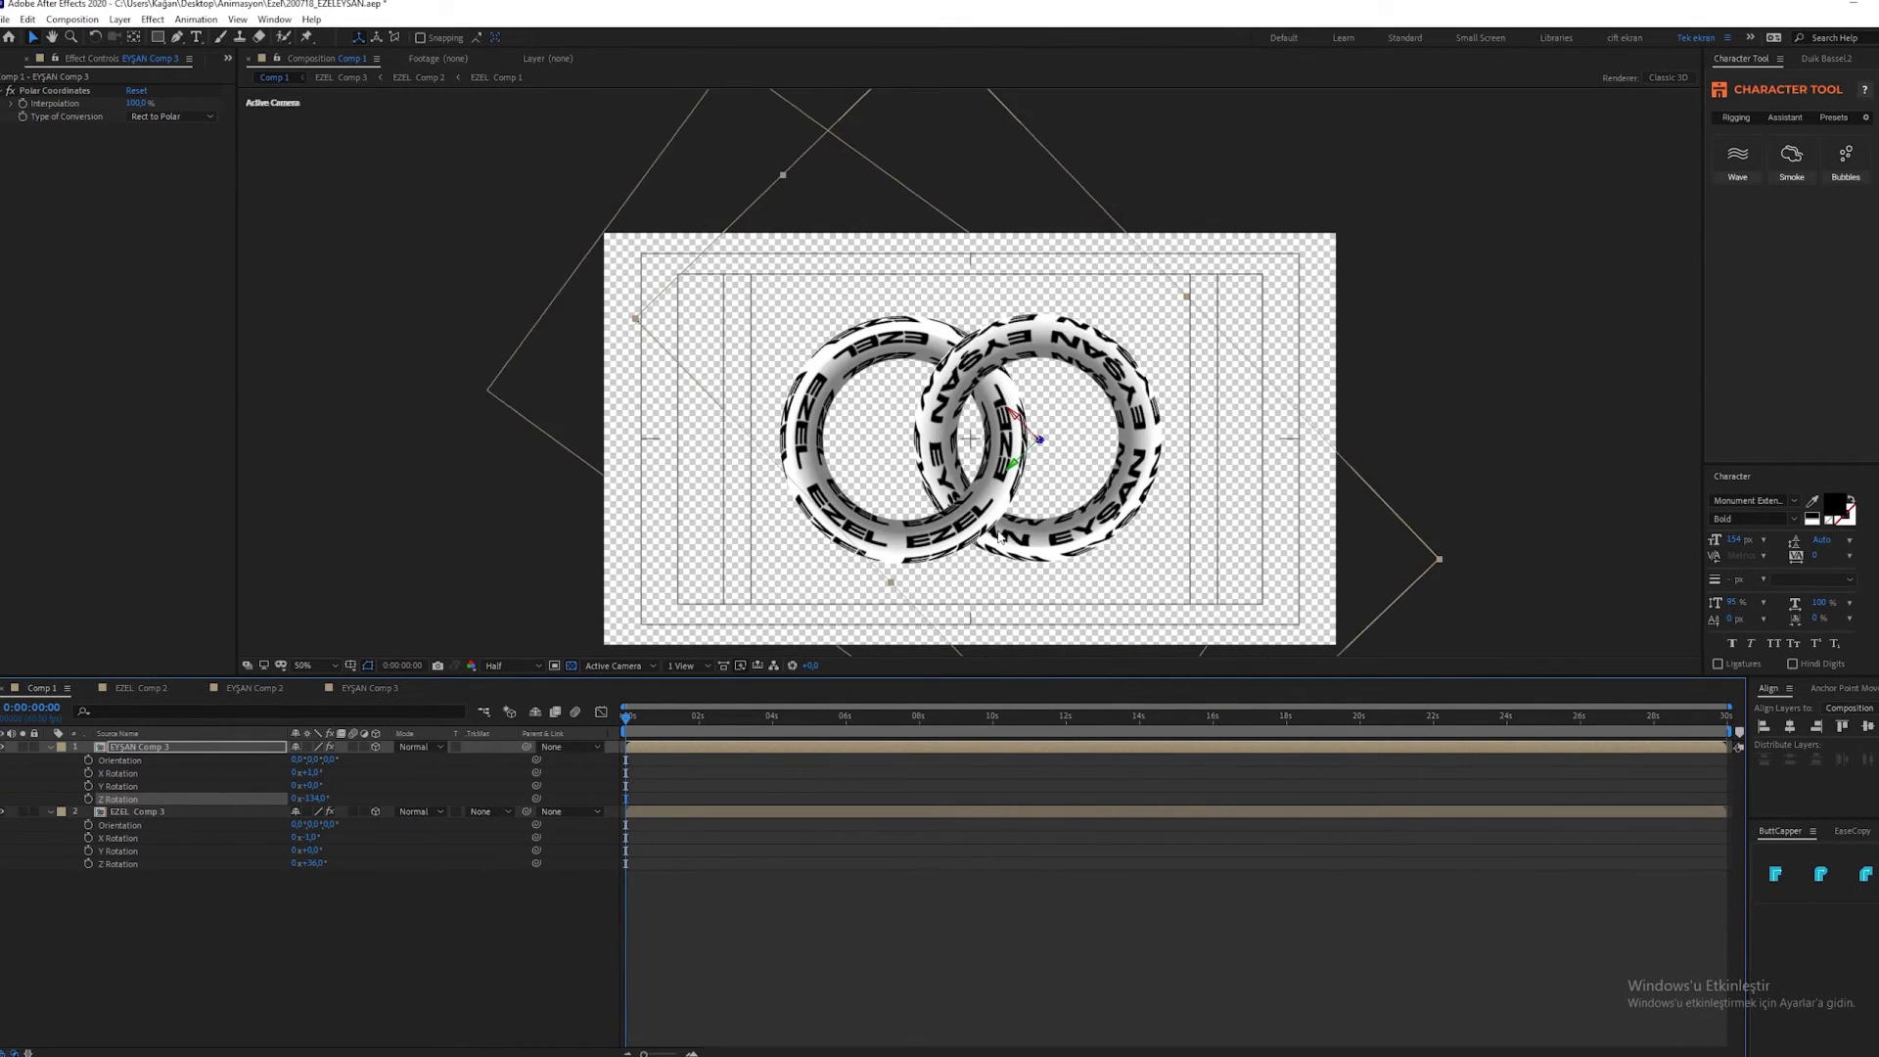
# Draw a full-frame rectangle, move its layer beneath the rings, and fill it dark red.
pyautogui.press('space')
pyautogui.moveTo(835, 424); pyautogui.dragTo(816, 400)
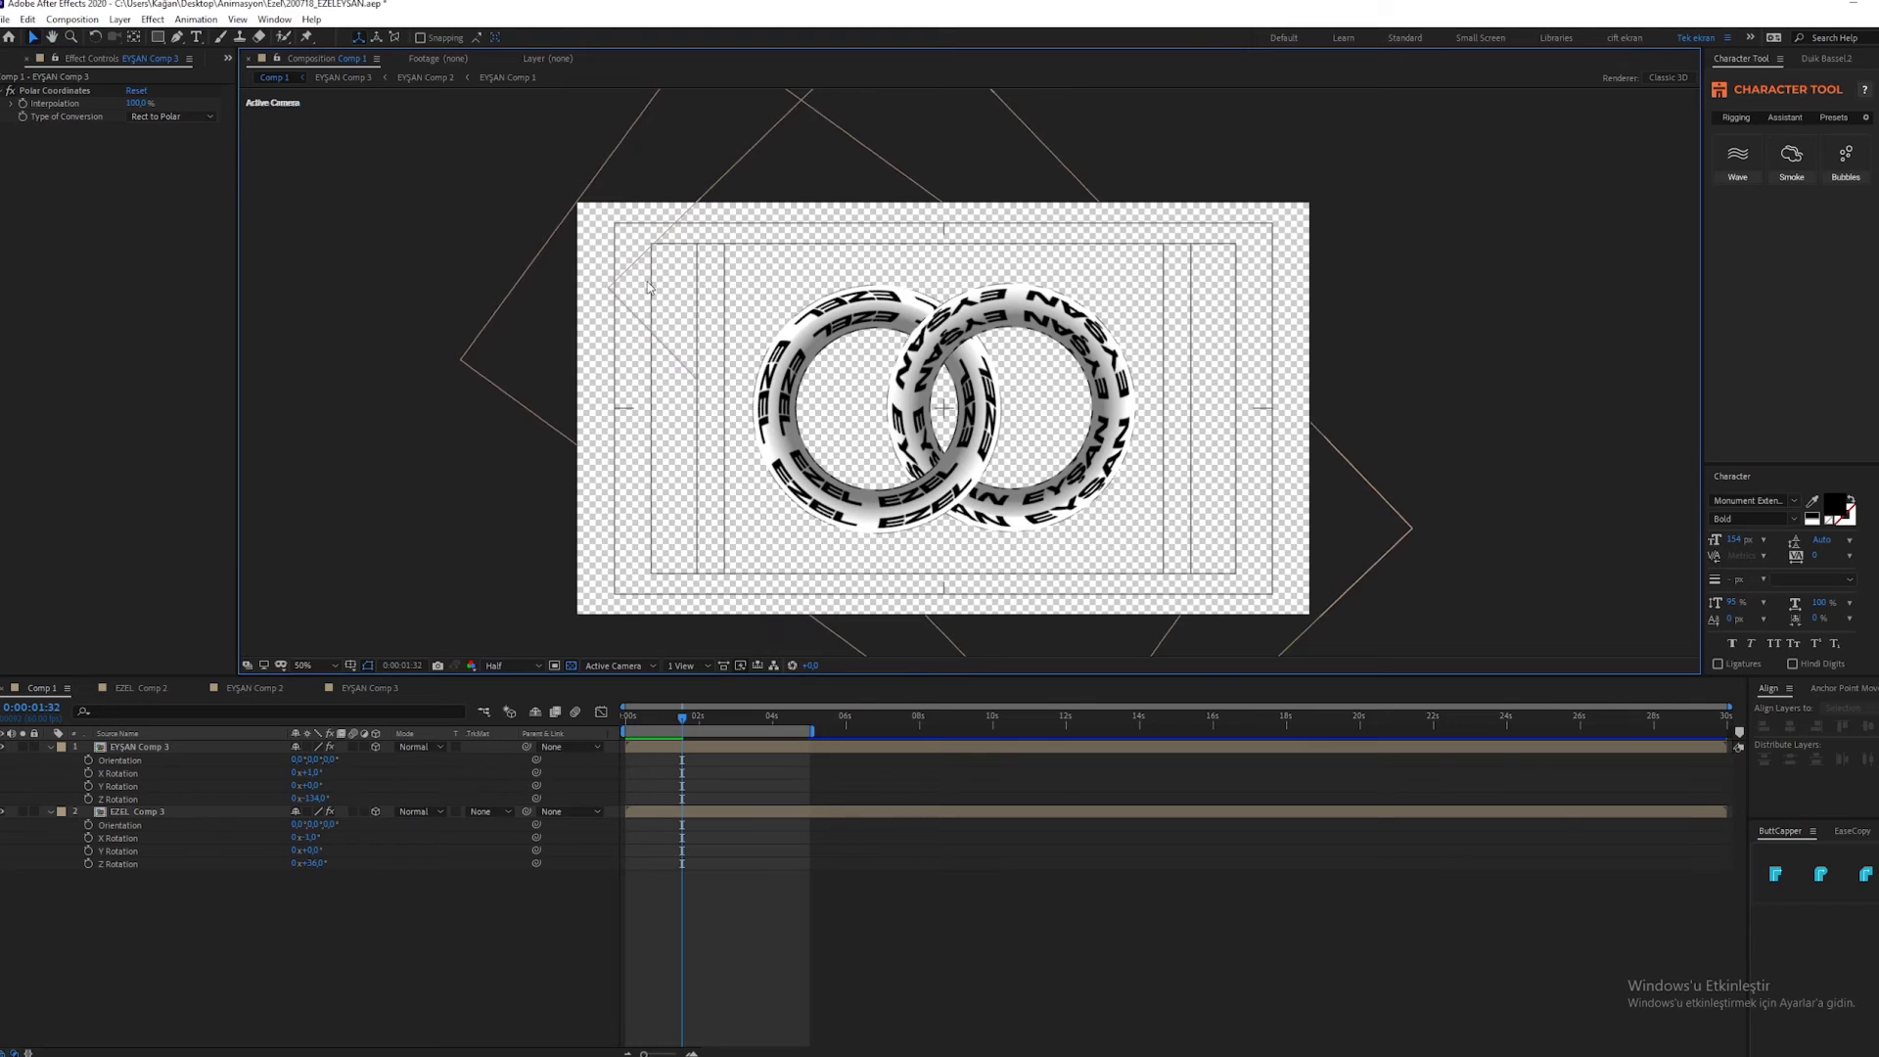
pyautogui.press('q')
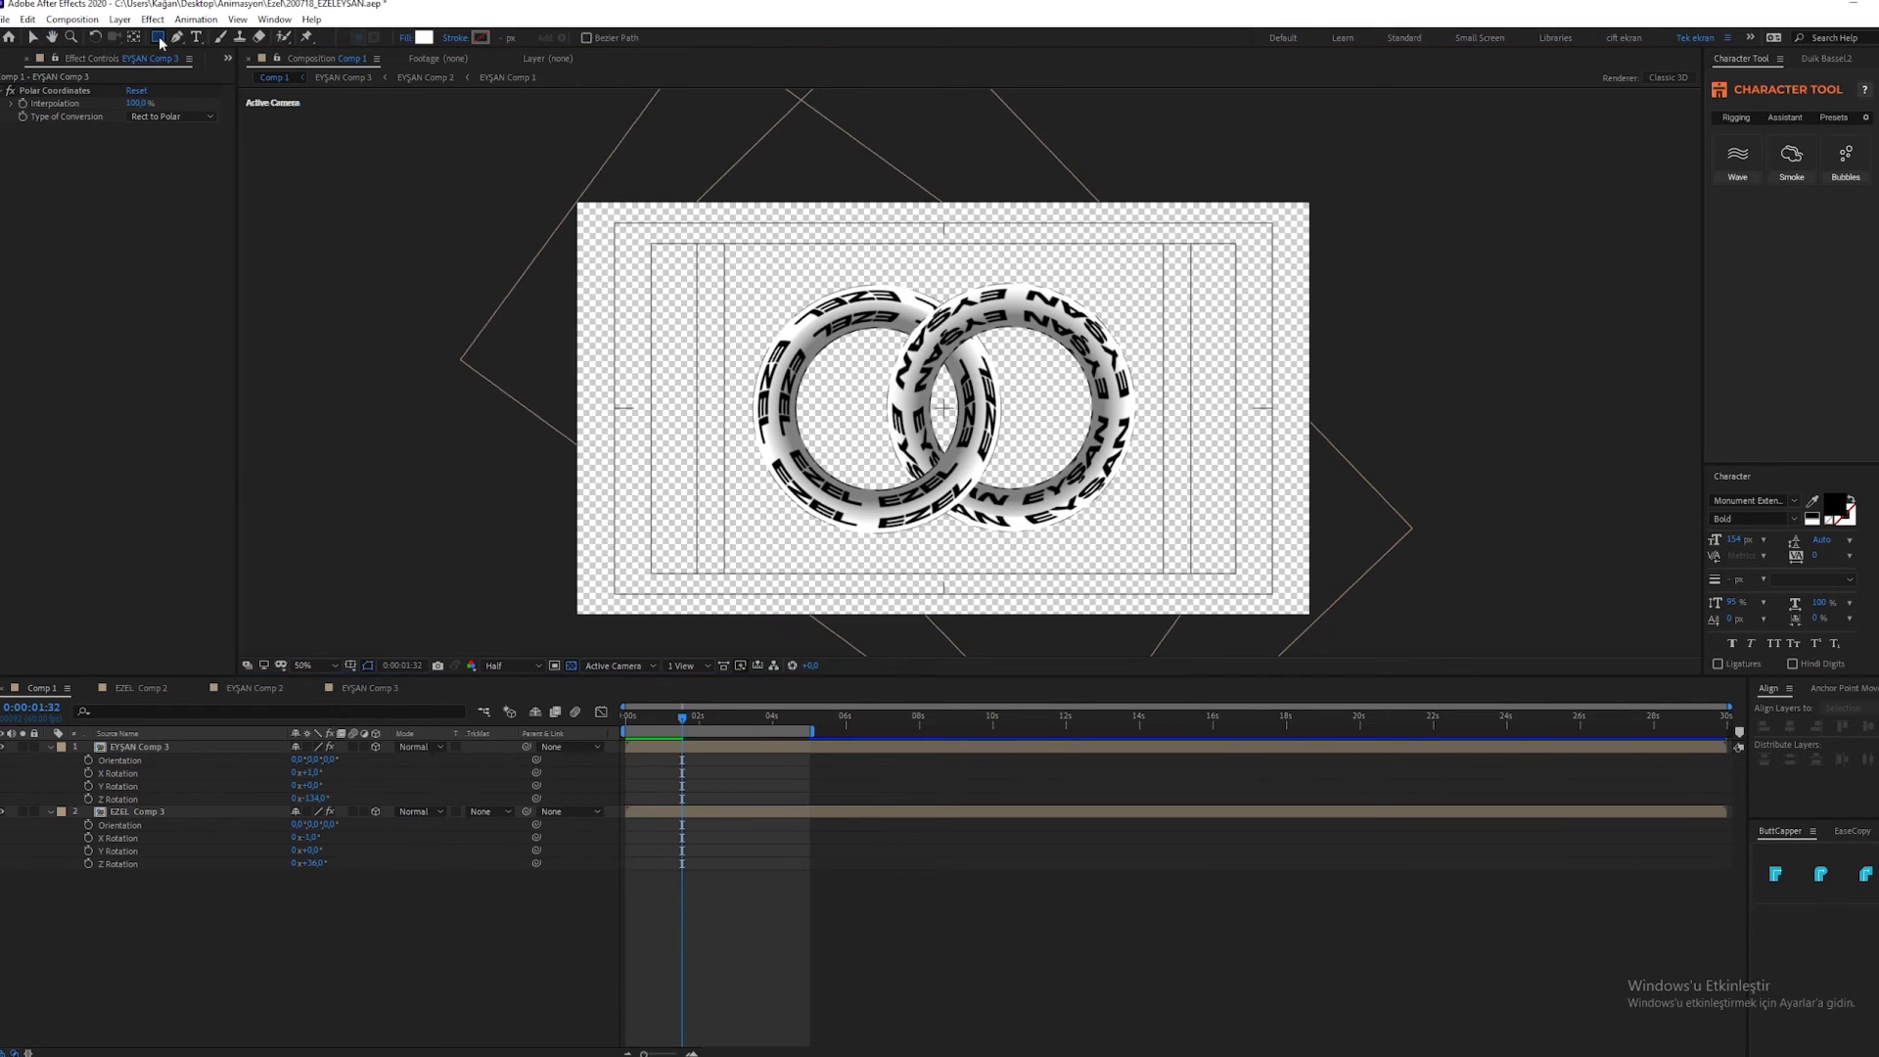
pyautogui.moveTo(575, 202); pyautogui.dragTo(1312, 616)
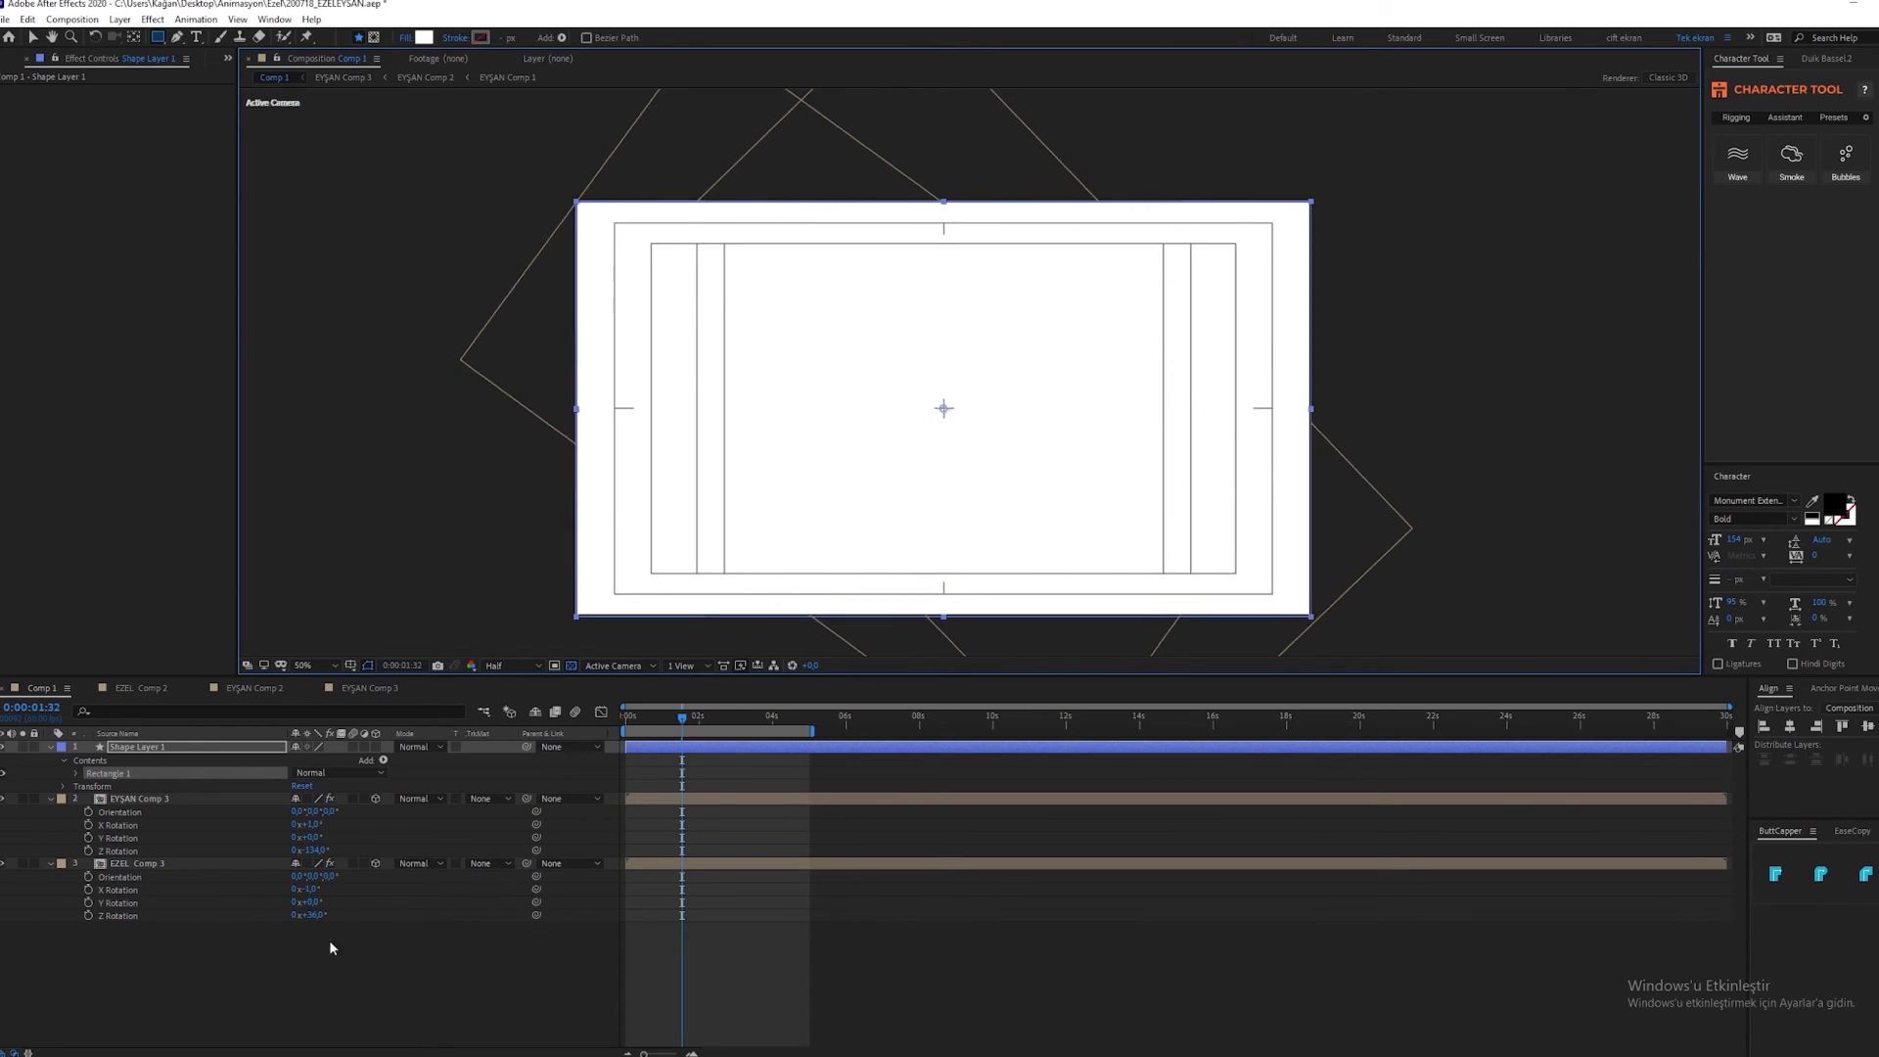
pyautogui.moveTo(181, 768); pyautogui.dragTo(171, 964)
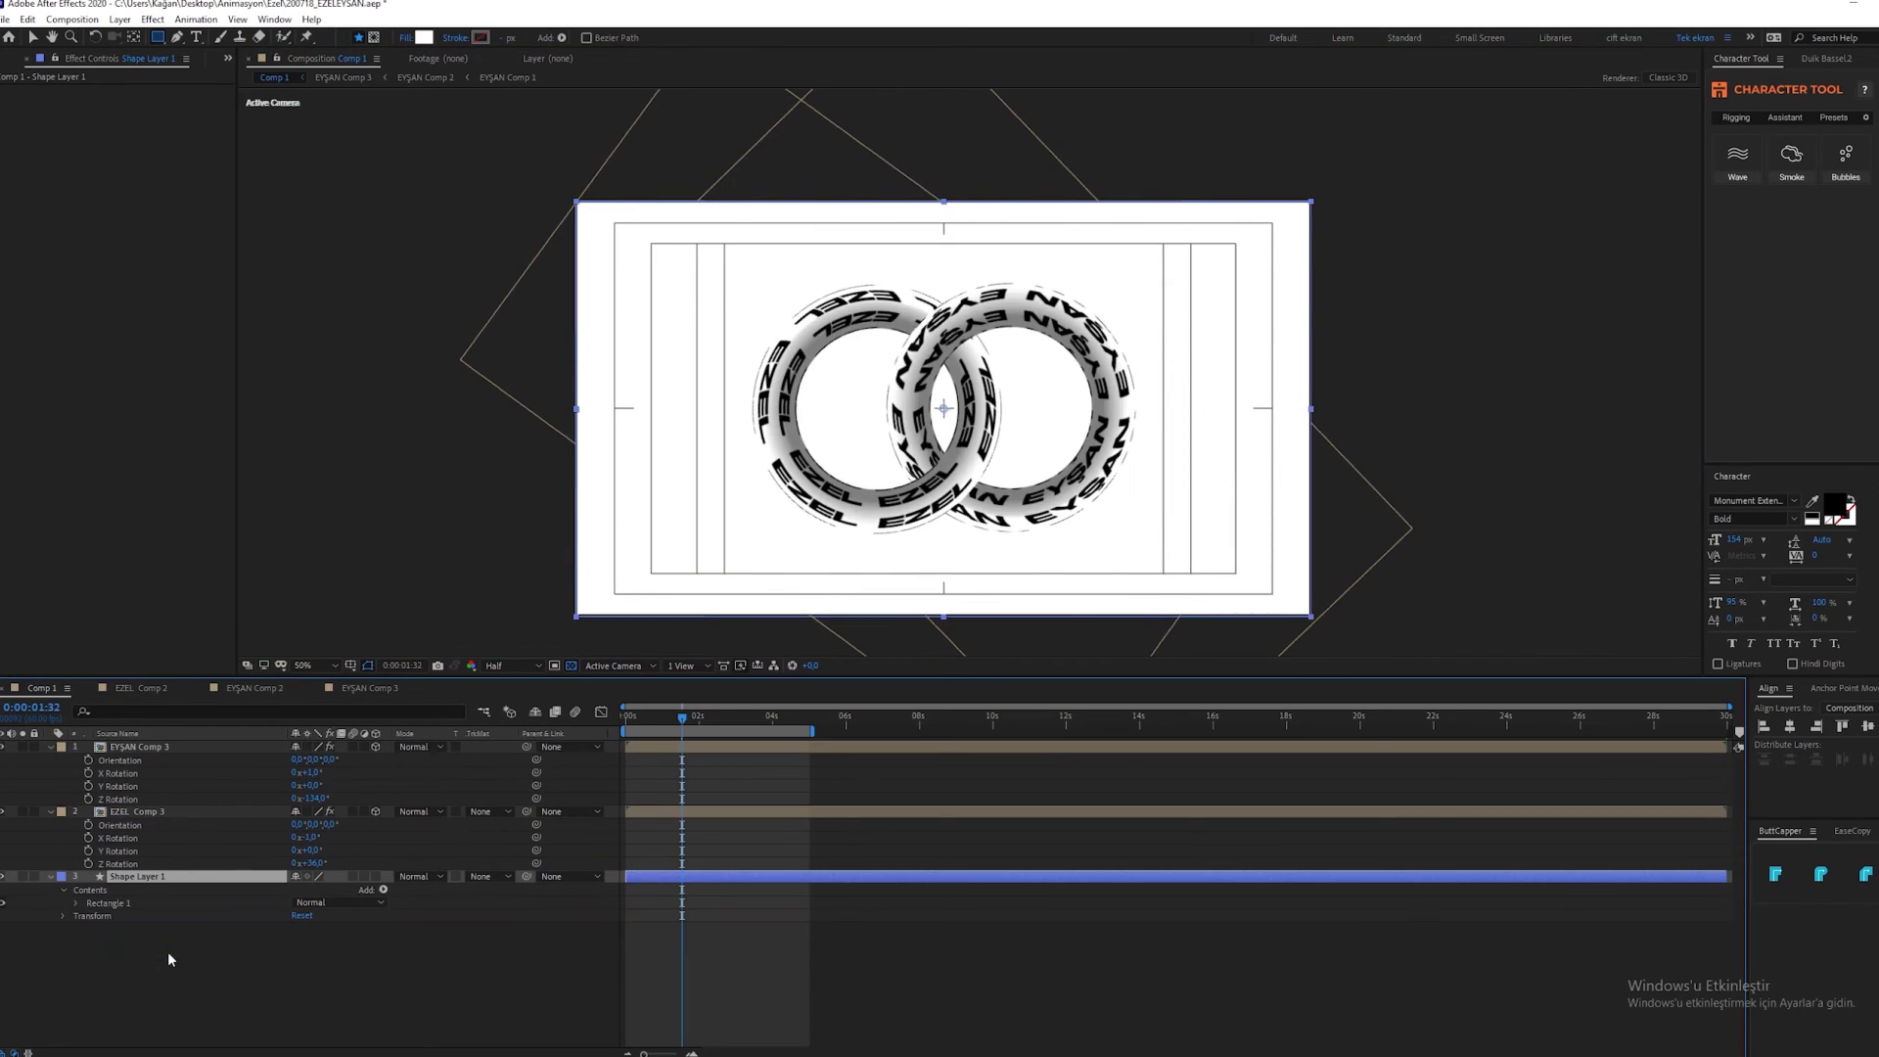
pyautogui.click(423, 38)
pyautogui.moveTo(191, 59); pyautogui.dragTo(221, 254)
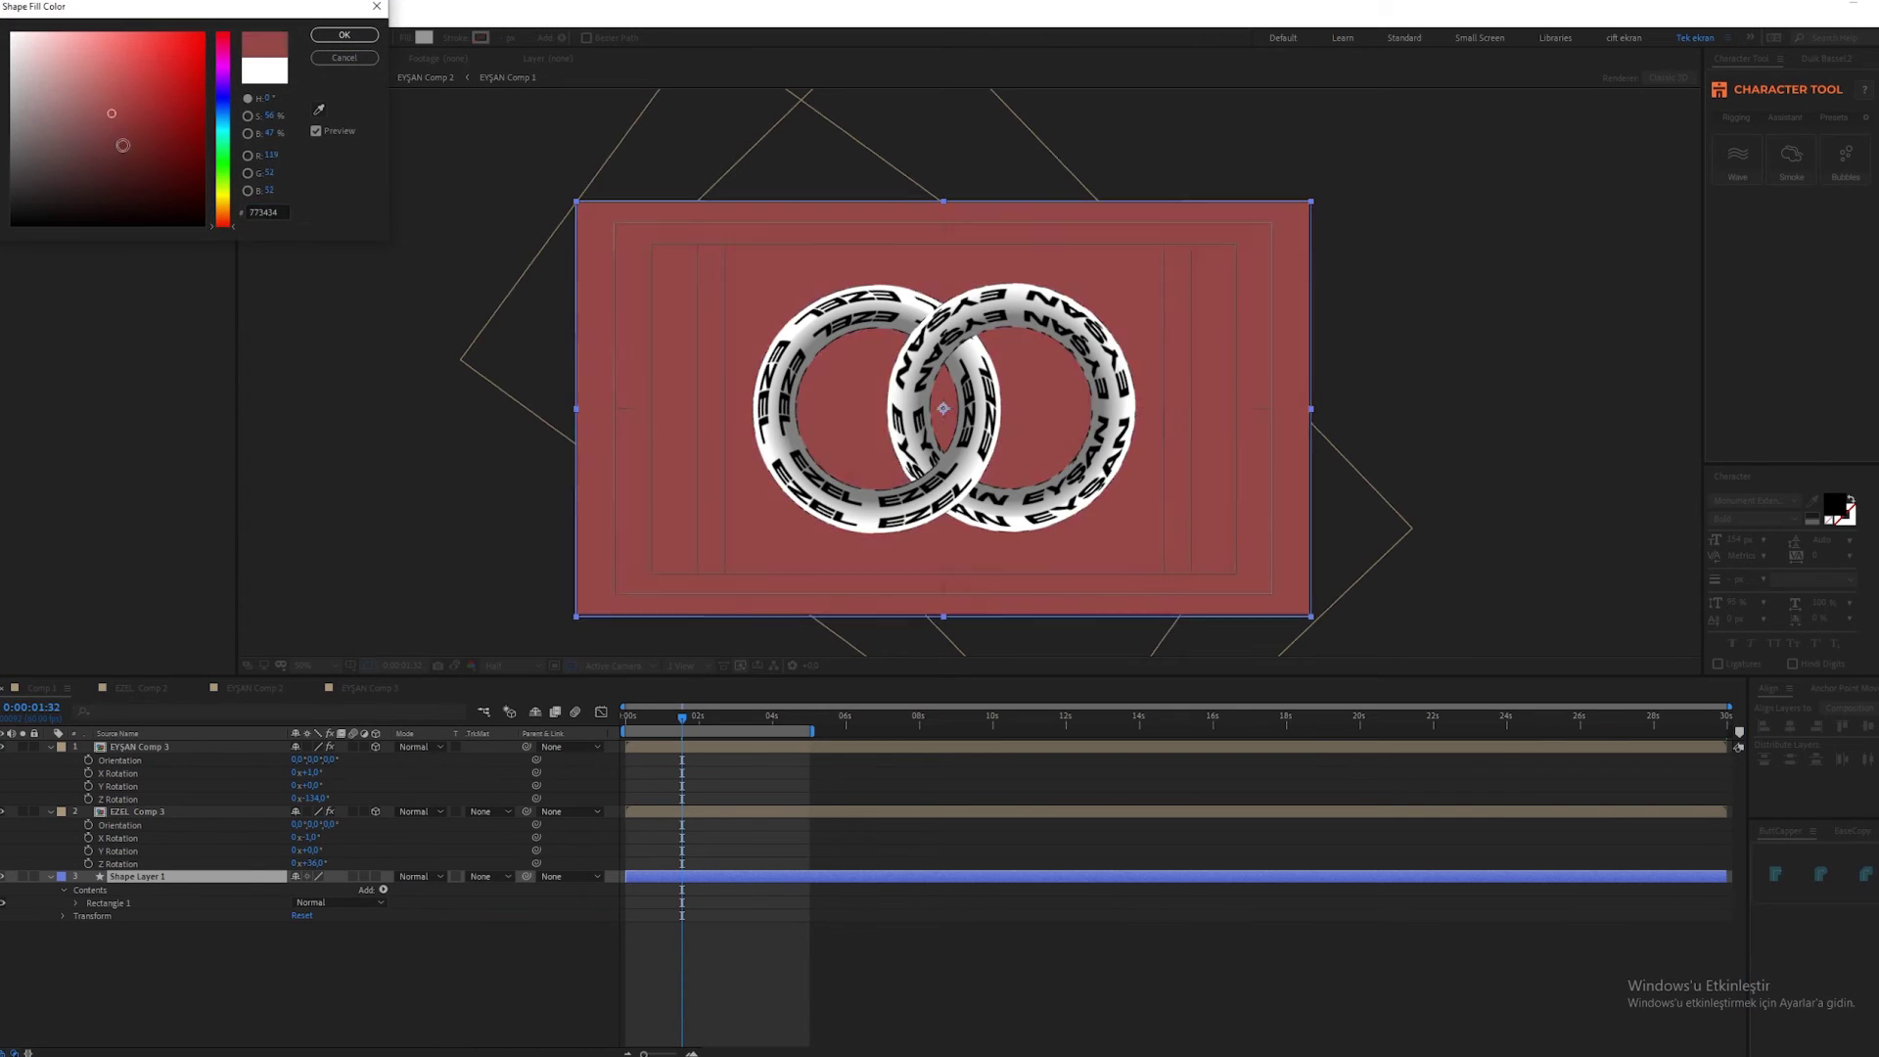